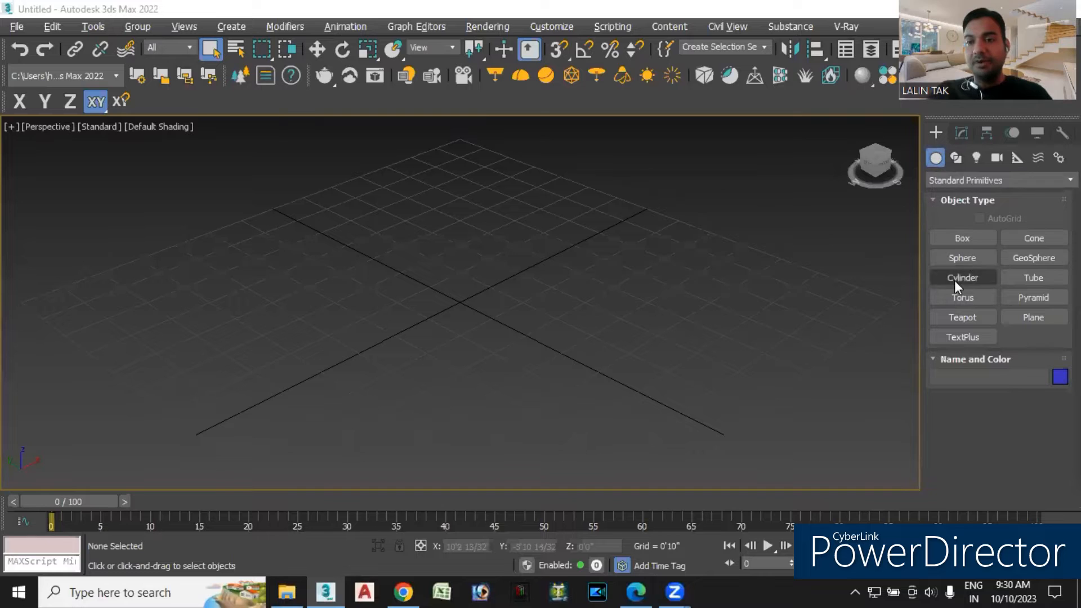
Show the available light categories and choose Photometric.
left_click(976, 158)
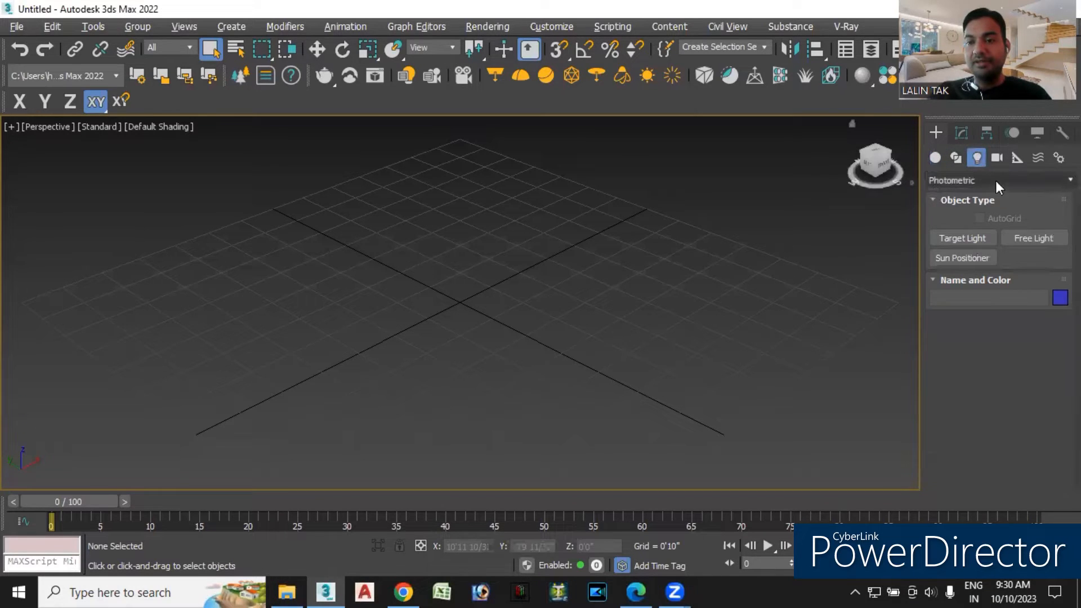
left_click(1028, 180)
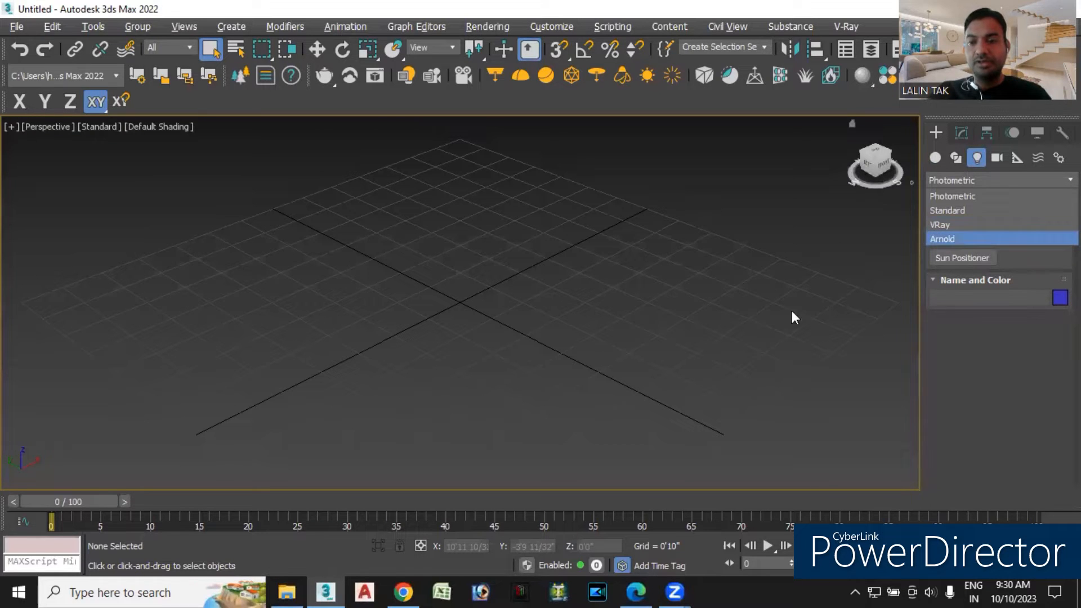
left_click(950, 198)
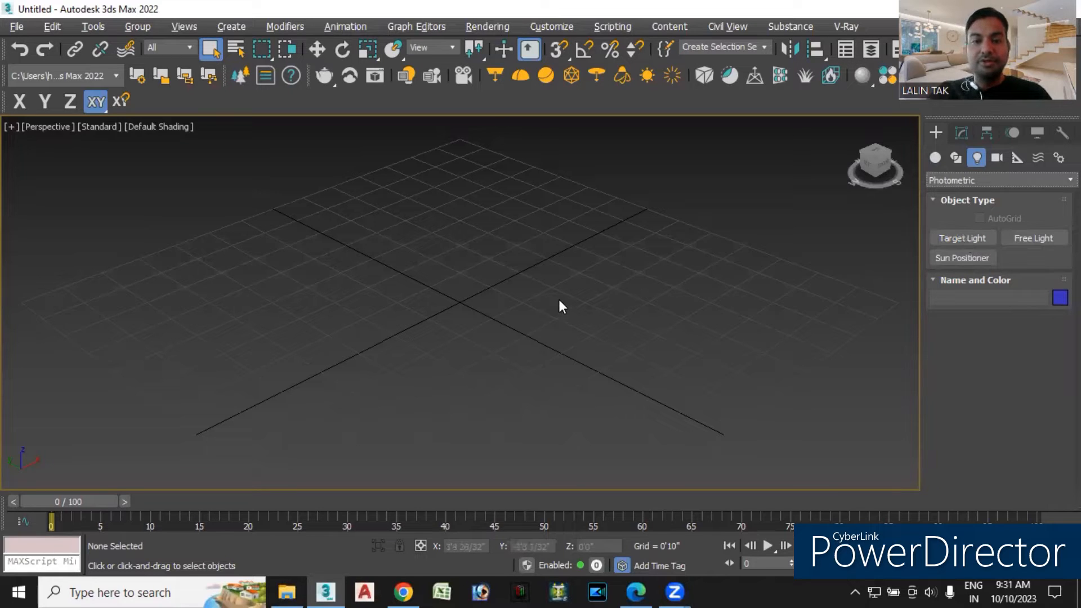
Create a standard primitive box over the grid, about 13'1" long, 14'1" wide and 9'6" high.
scroll(579, 304, "down", 5)
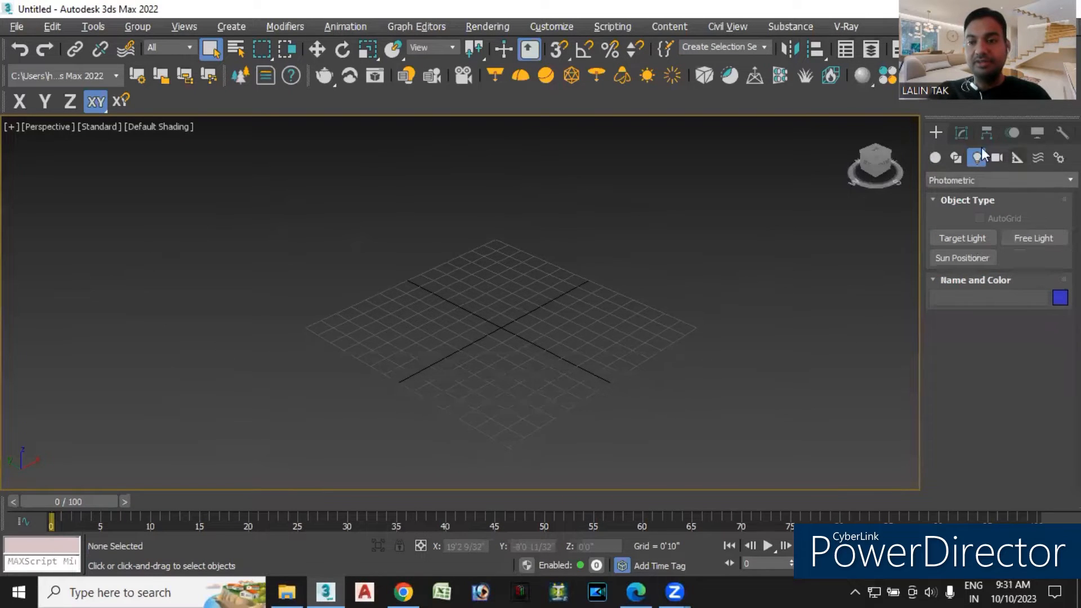
left_click(935, 158)
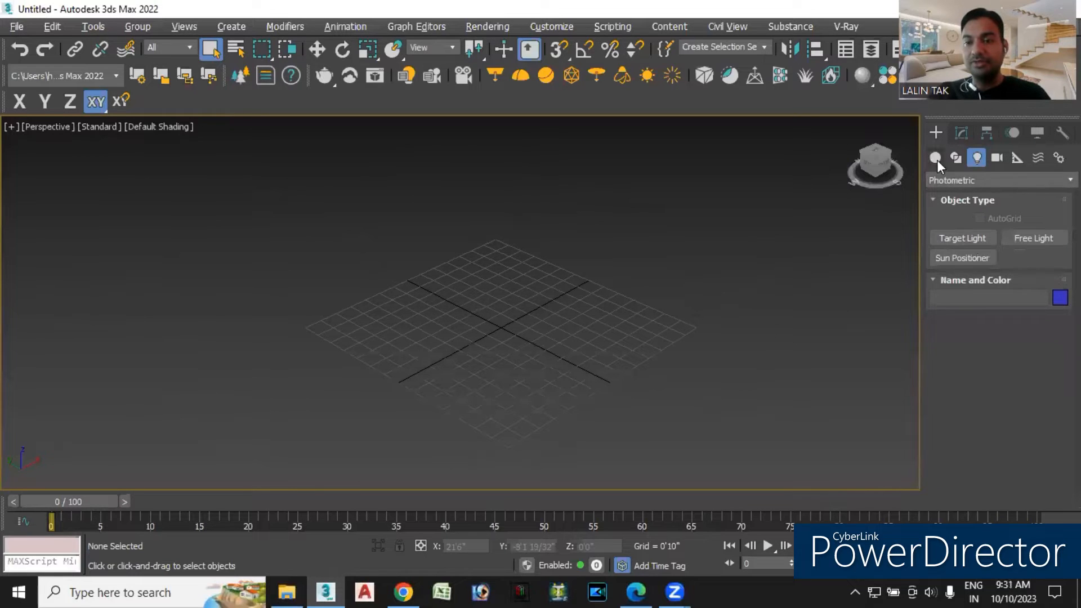
left_click(958, 237)
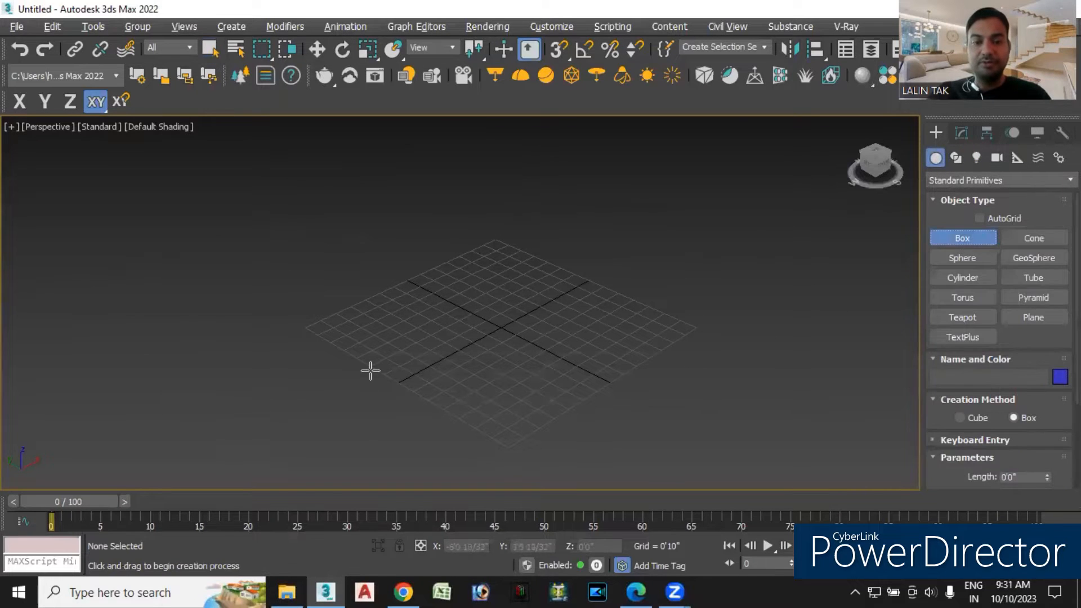
left_click_drag(344, 331, 800, 317)
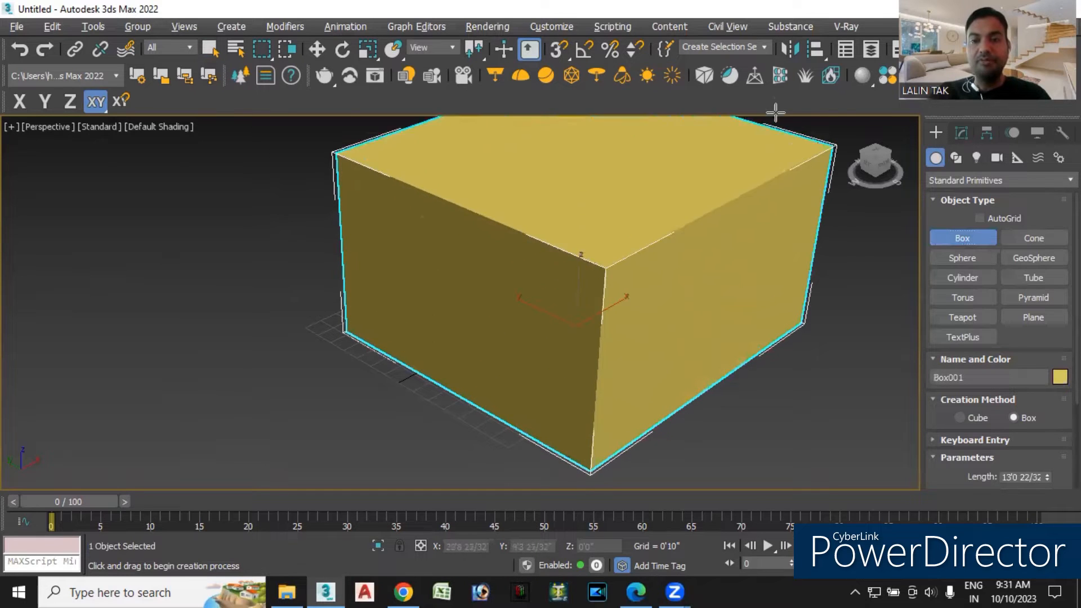
left_click(777, 96)
middle_click_drag(704, 330, 572, 381)
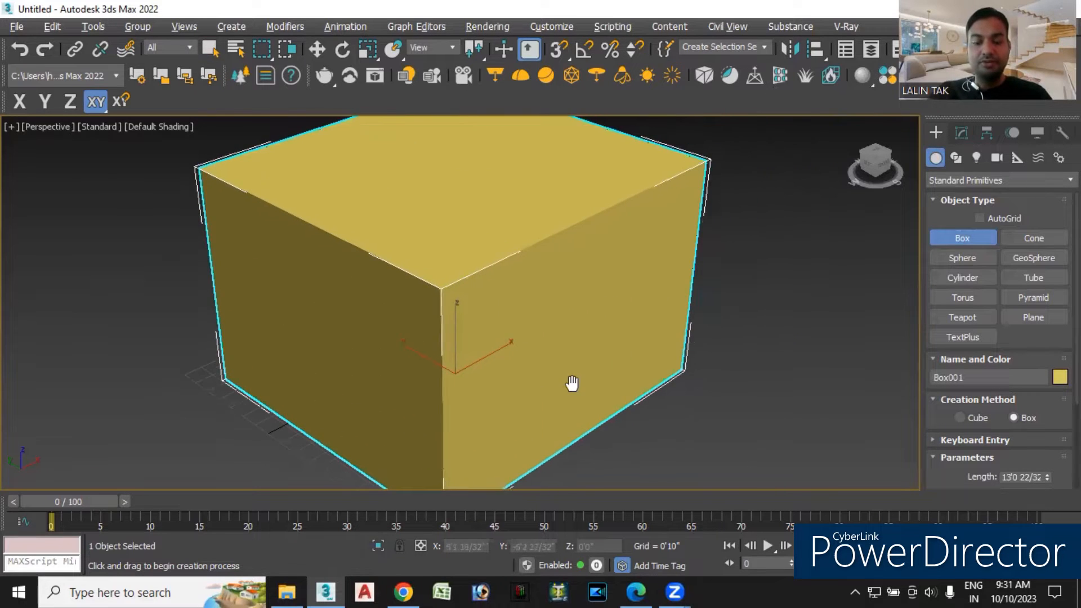
scroll(601, 449, "down", 5)
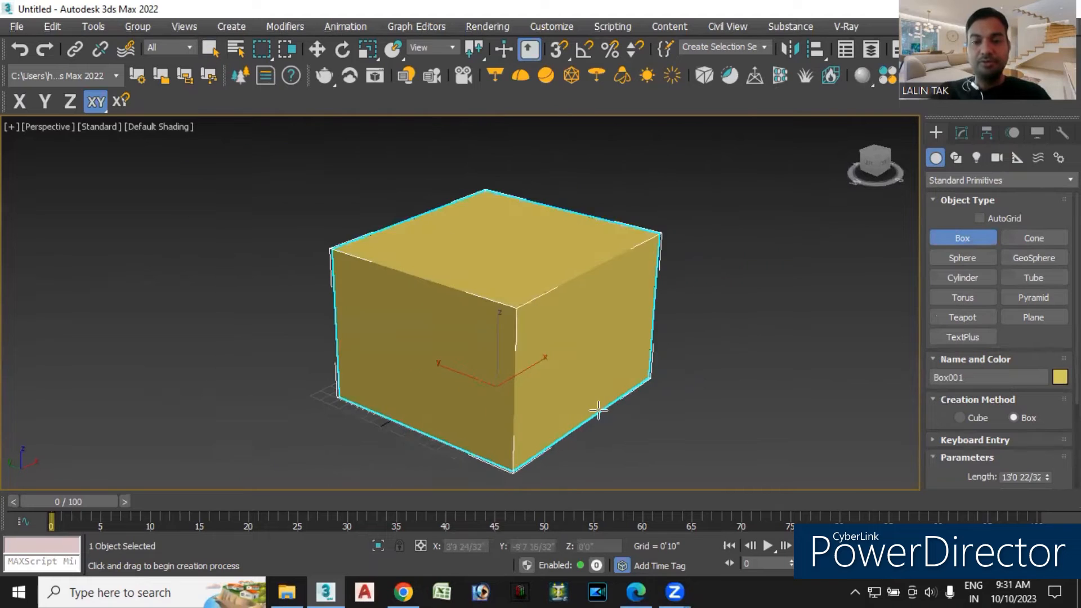
middle_click_drag(601, 410, 589, 425, "alt")
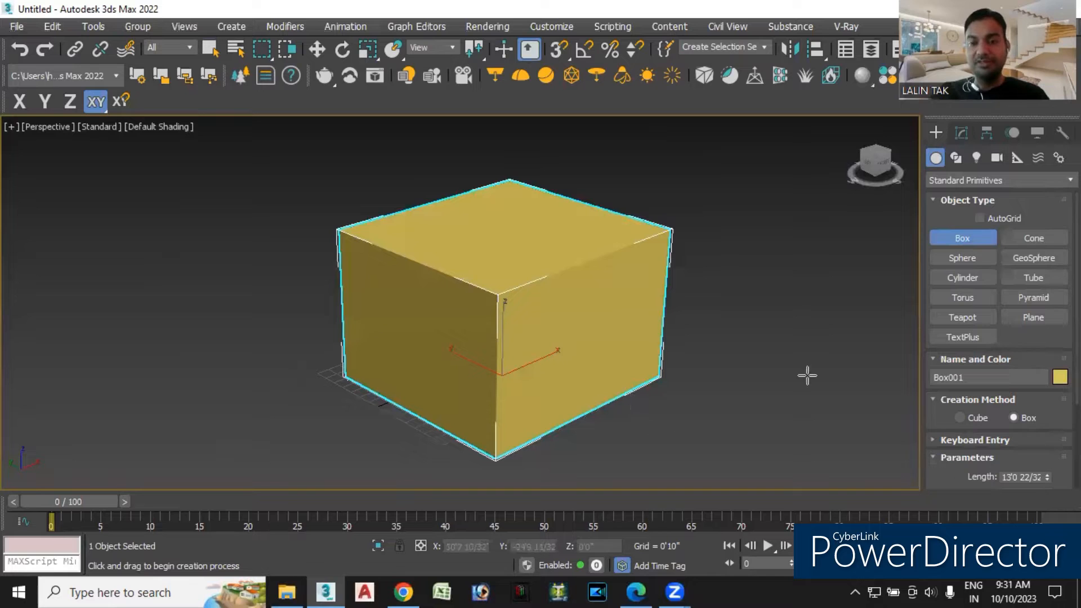
Enlarge the box to about 16'5" in length and width and about 10'5" in height, and end box creation.
scroll(1000, 338, "down", 3)
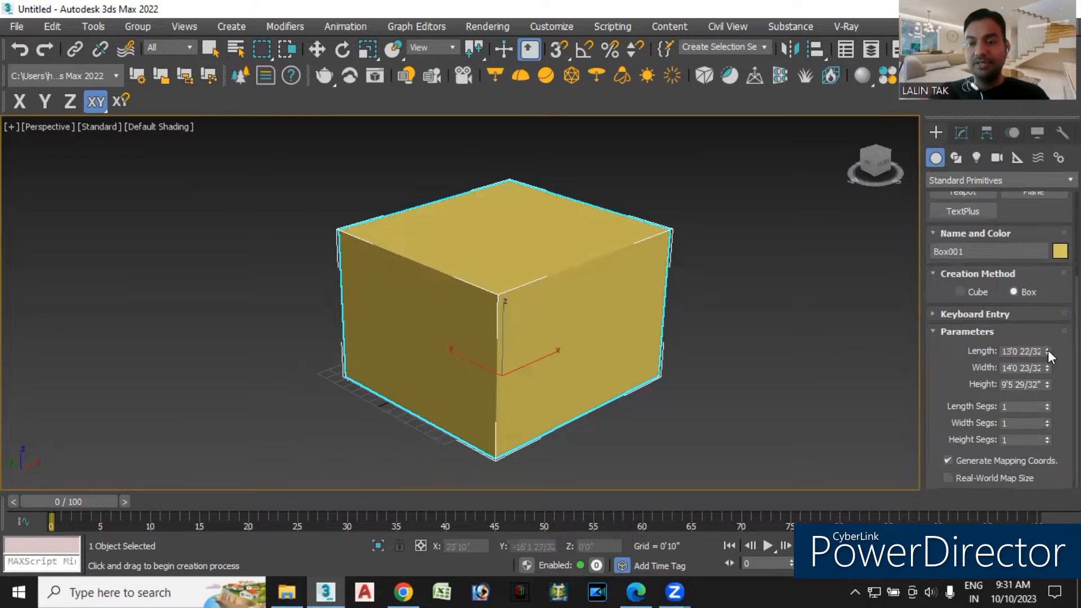
left_click_drag(1047, 352, 1046, 328)
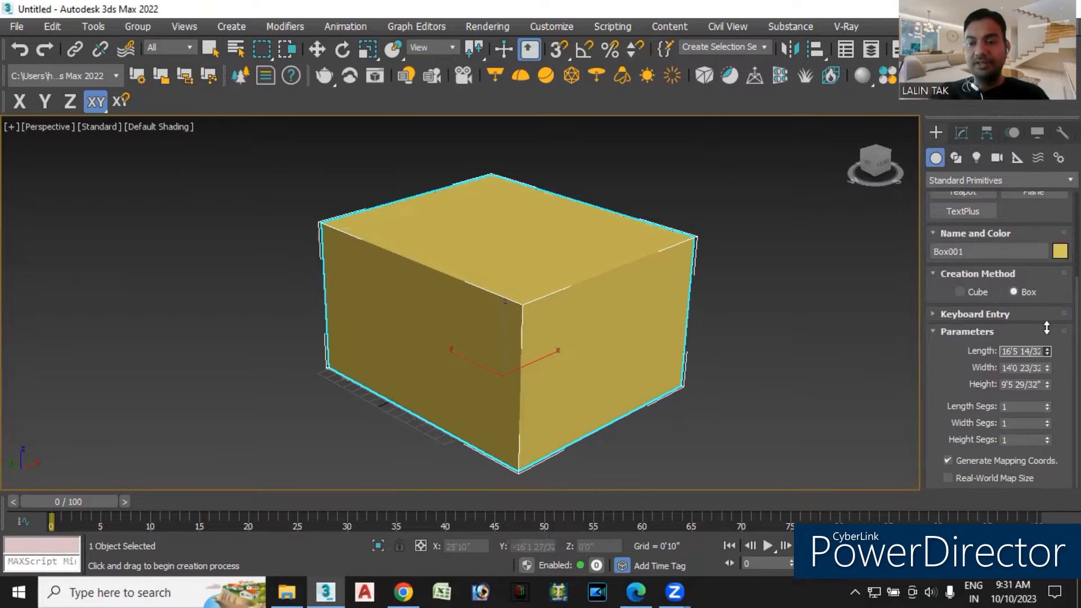
mouse_move(1046, 367)
left_mouse_down()
mouse_move(1046, 346)
mouse_move(1049, 372)
left_mouse_up()
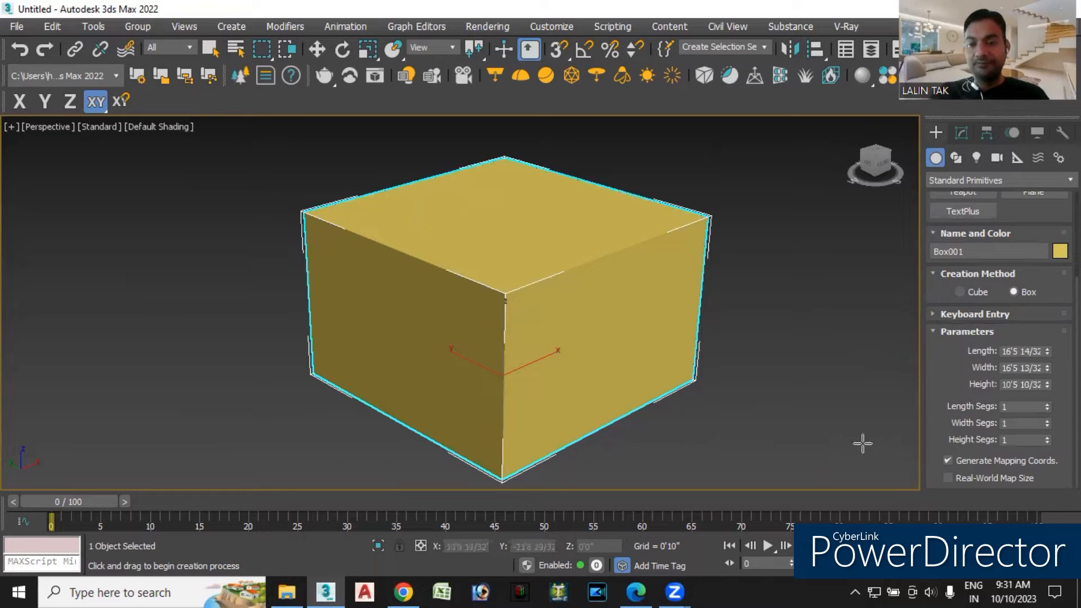
right_click(603, 348)
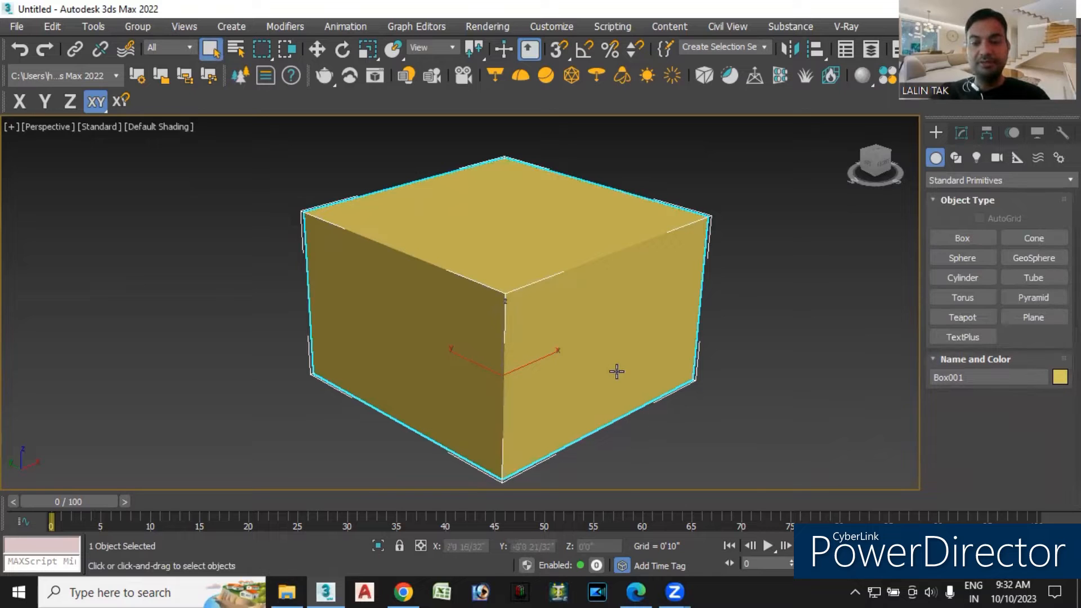
Convert the box to an Editable Poly.
right_click(616, 371)
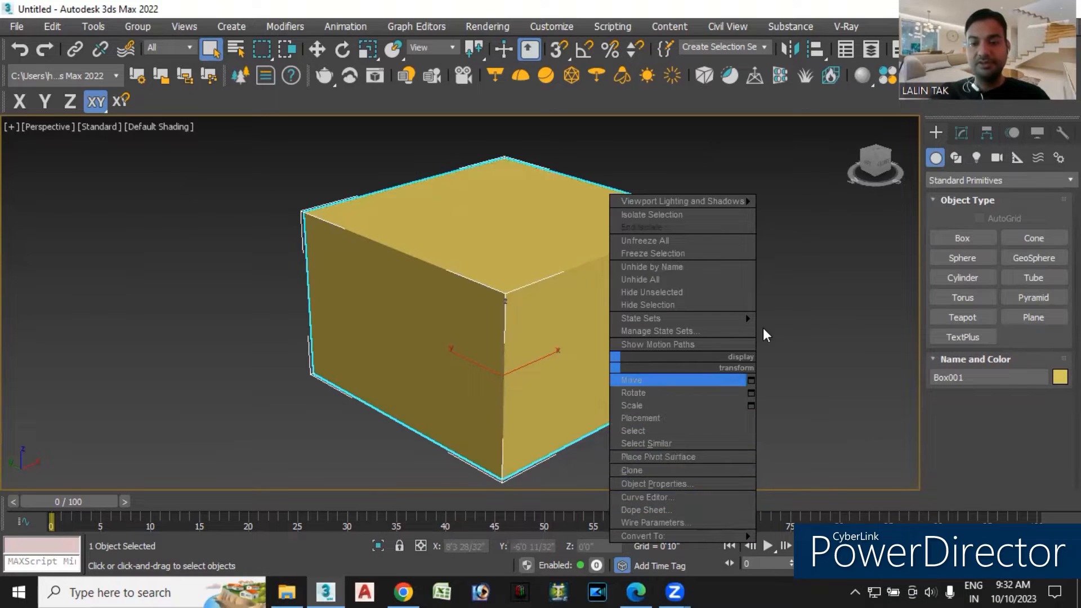
right_click(544, 310)
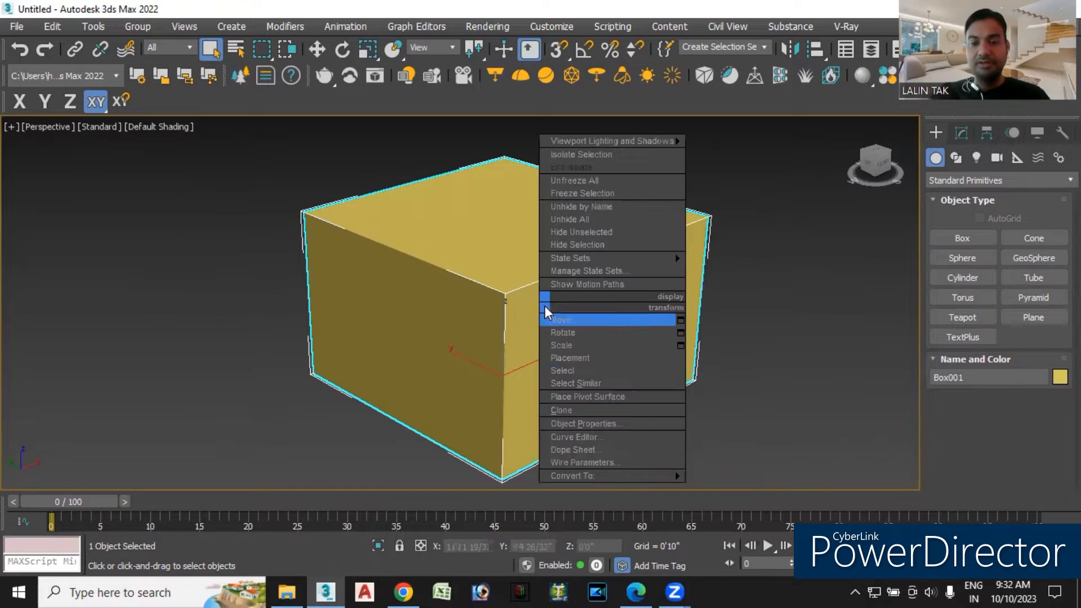
mouse_move(635, 478)
left_click(724, 488)
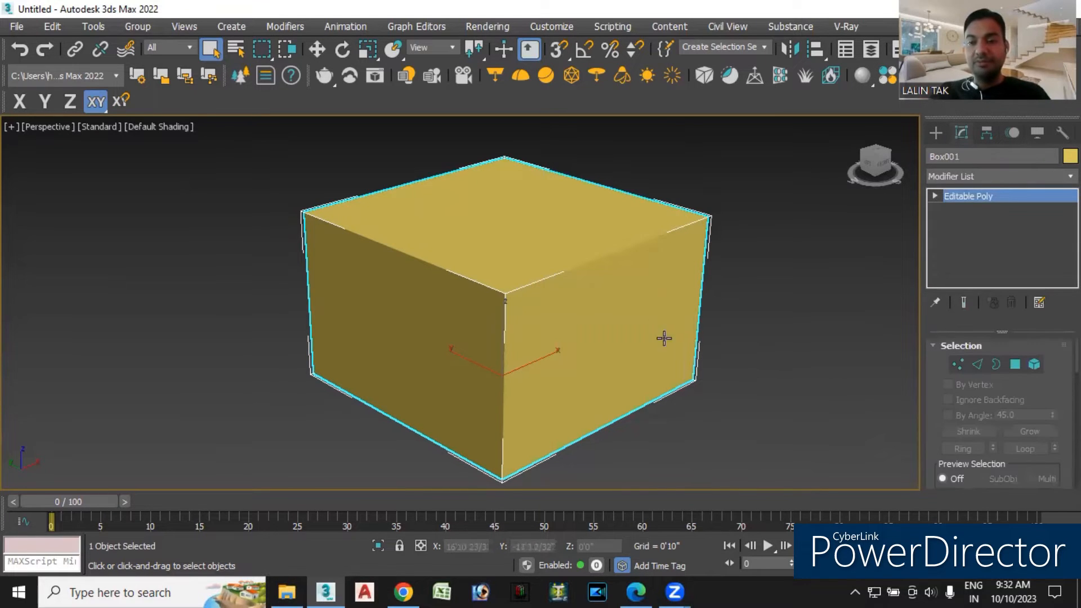
Delete the box's top polygon and its two side polygons facing the view to open up the room.
left_click(1014, 363)
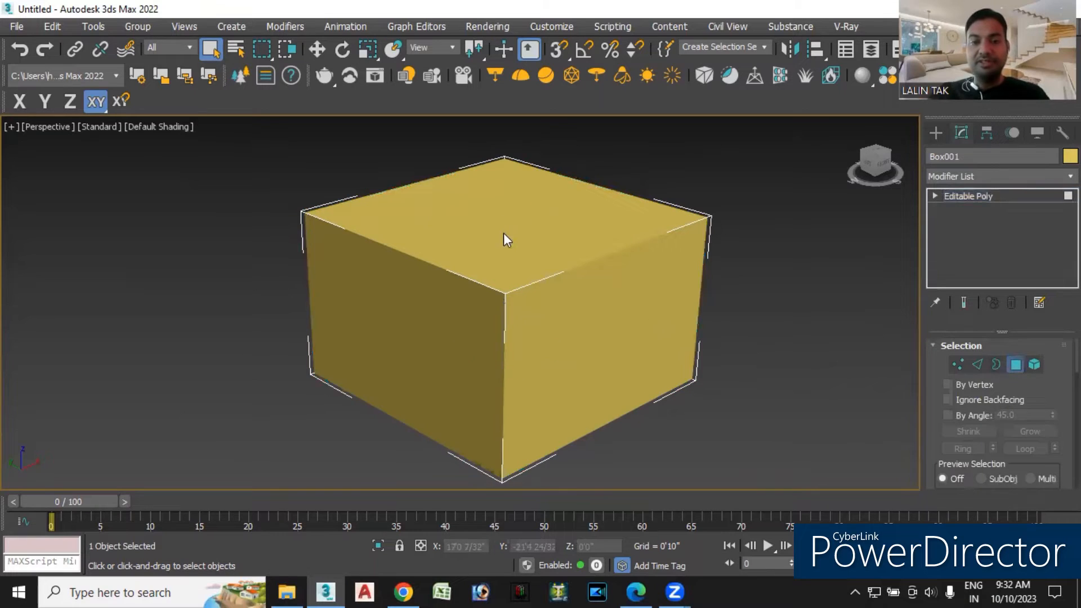
left_click(511, 247)
left_click(555, 332, "ctrl")
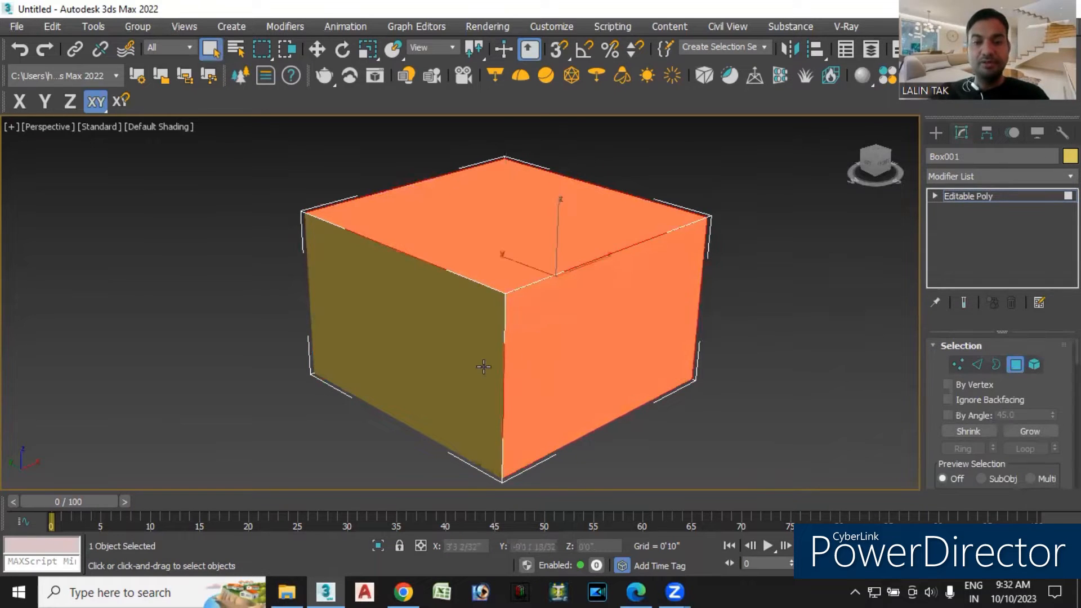
left_click(480, 364, "ctrl")
key("Delete")
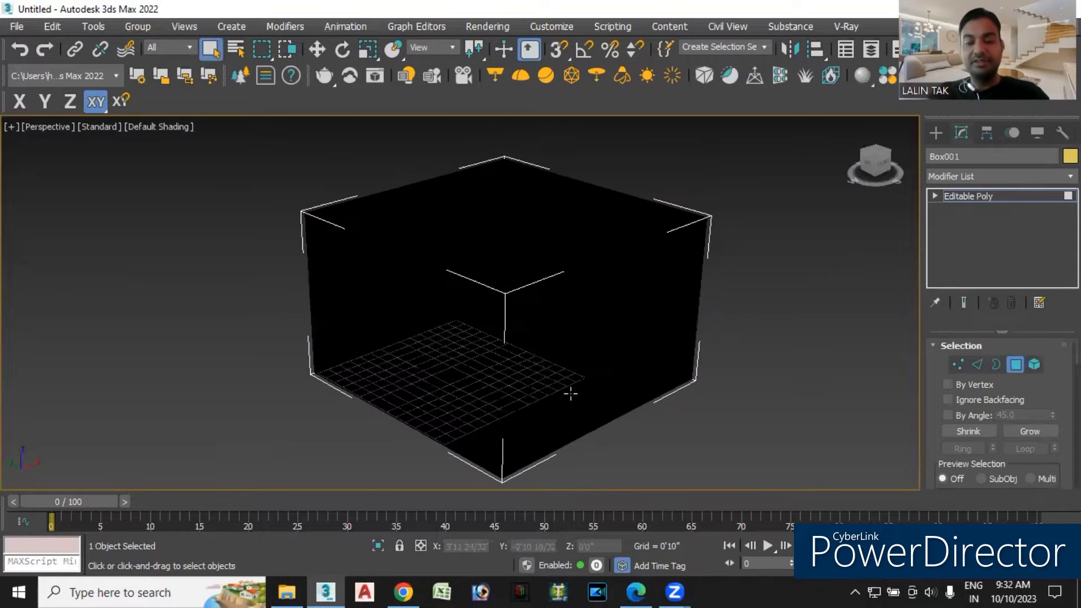
mouse_move(522, 455)
middle_mouse_down("alt")
mouse_move(608, 451)
mouse_move(704, 420)
mouse_move(652, 350)
mouse_move(539, 386)
mouse_move(524, 449)
middle_mouse_up("alt")
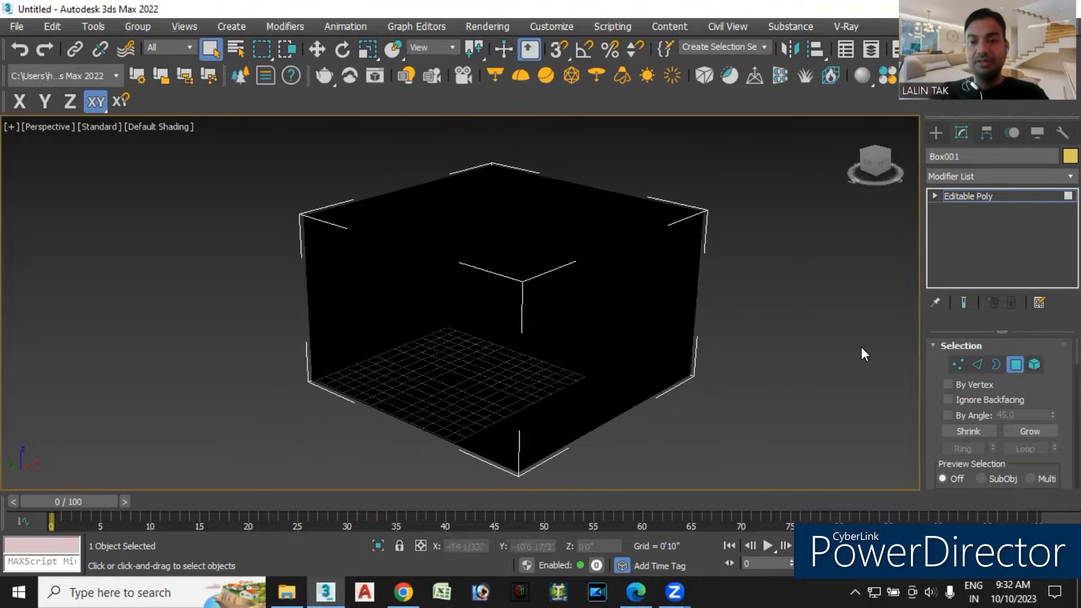
Apply a Shell modifier to the open box and set its inner amount to 0'4 8/32".
left_click(945, 176)
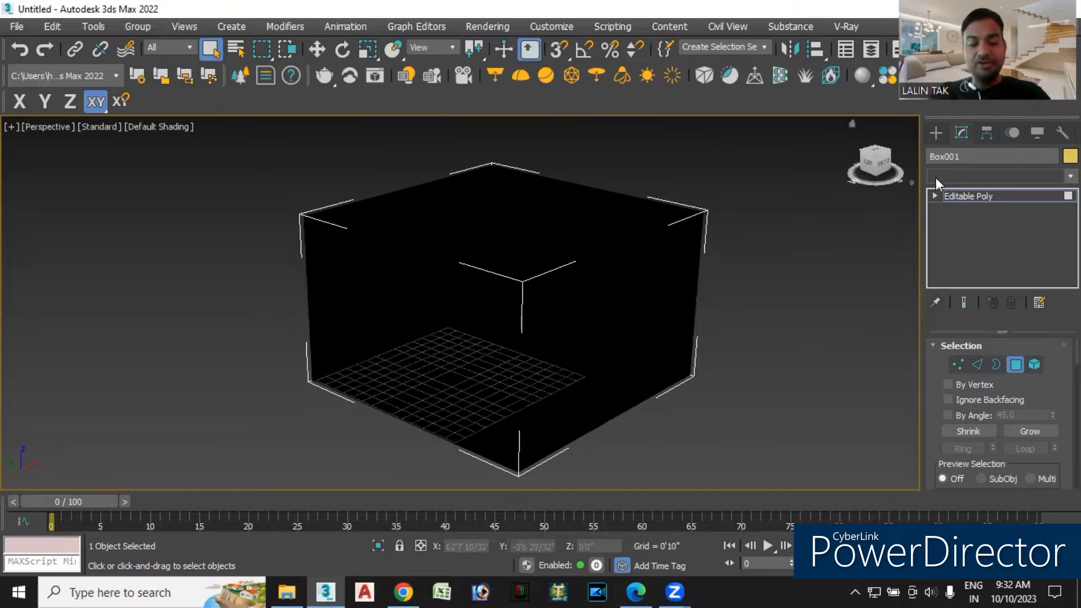
type("sh")
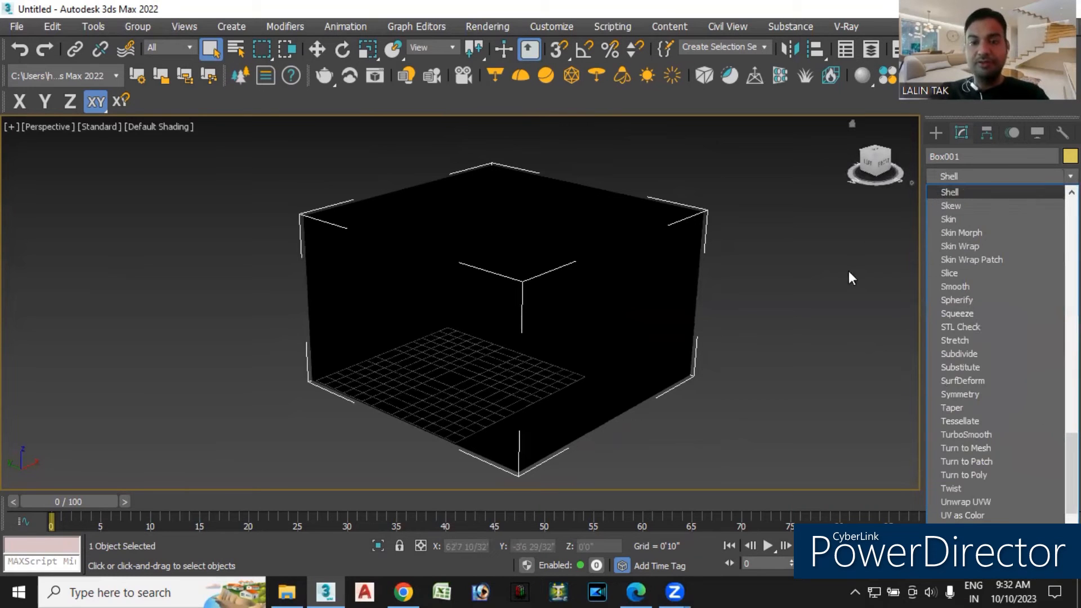
key("Return")
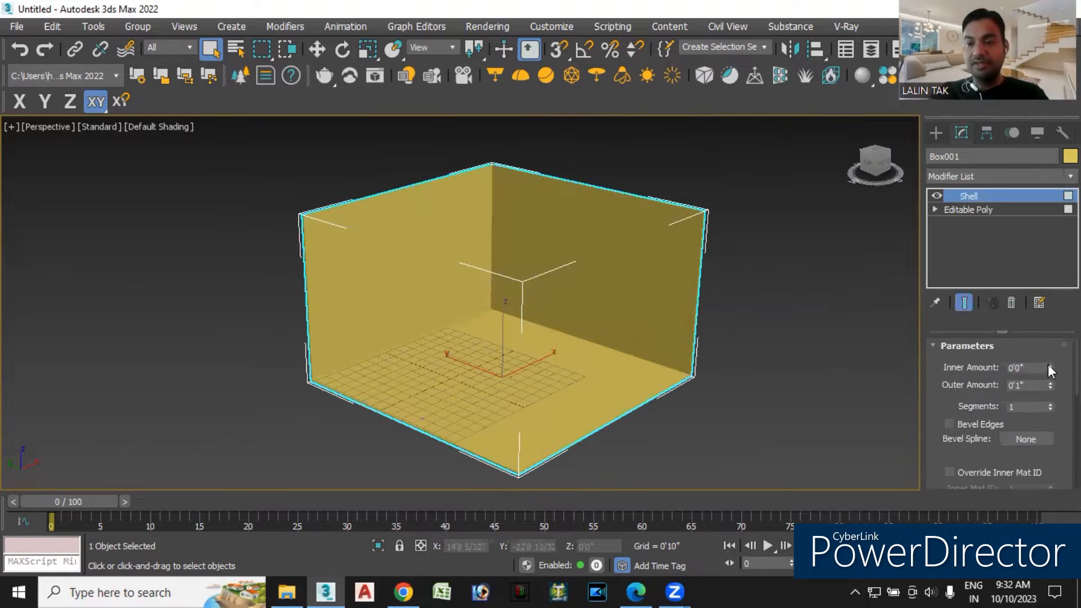
left_click_drag(1050, 366, 913, 332)
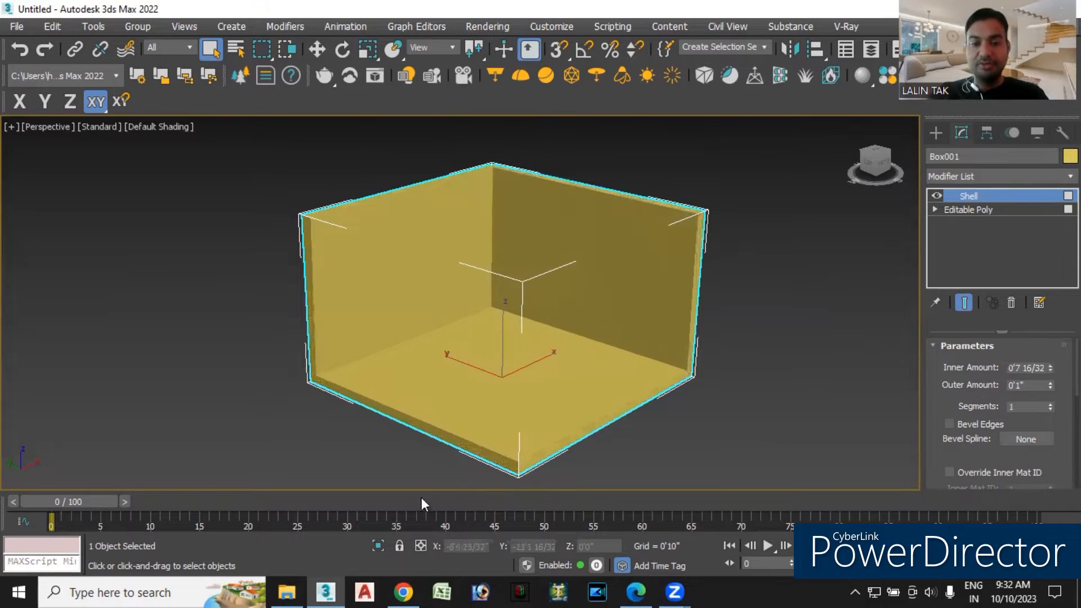
scroll(508, 455, "up", 3)
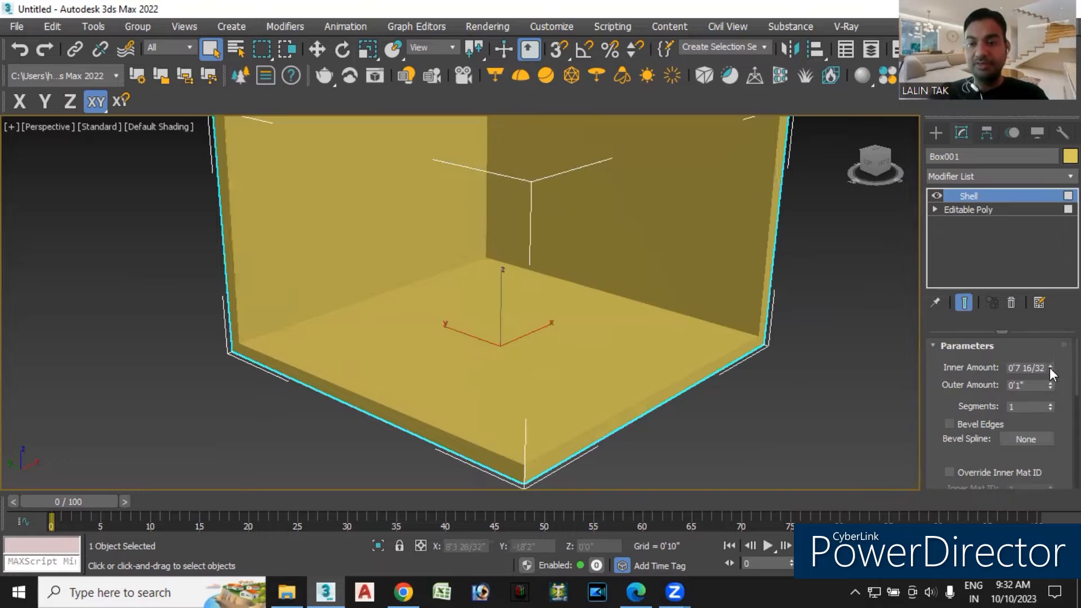
left_click_drag(1051, 370, 1051, 597)
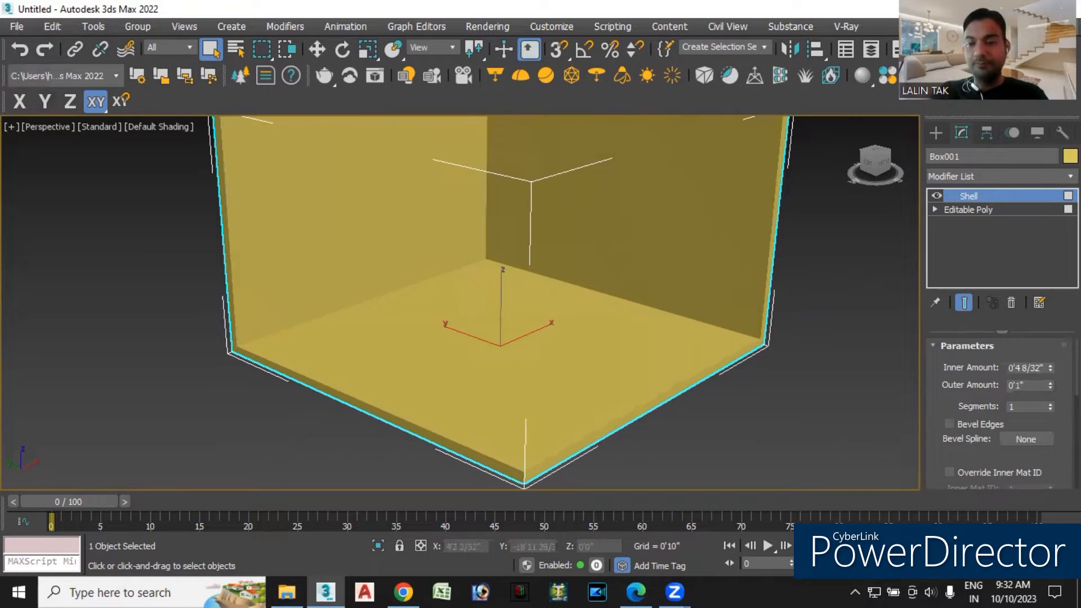
Enable Straighten Corners for the Shell modifier.
scroll(999, 411, "down", 5)
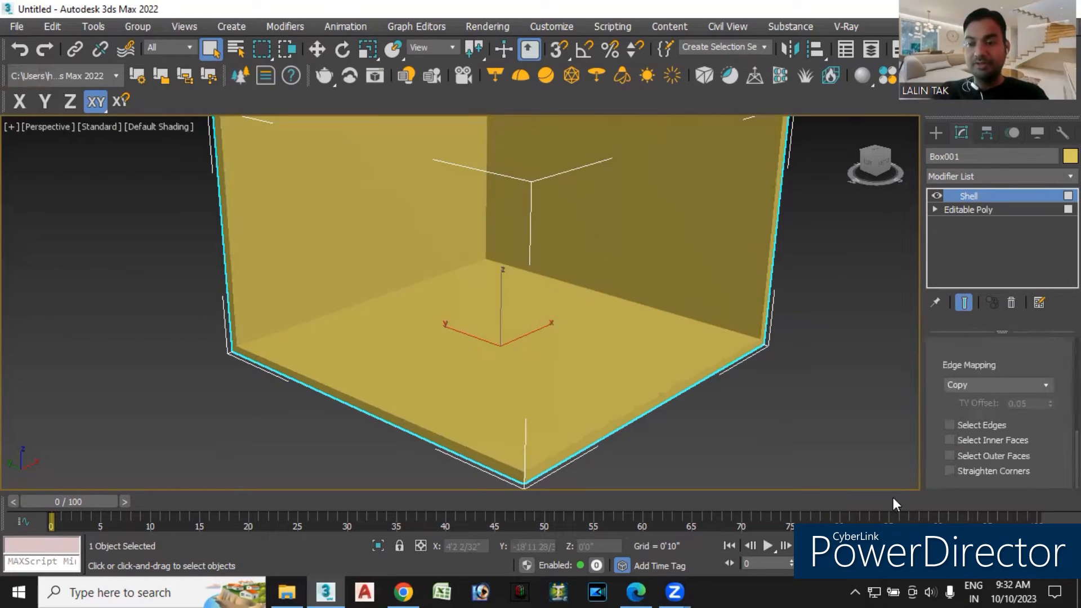
left_click(949, 471)
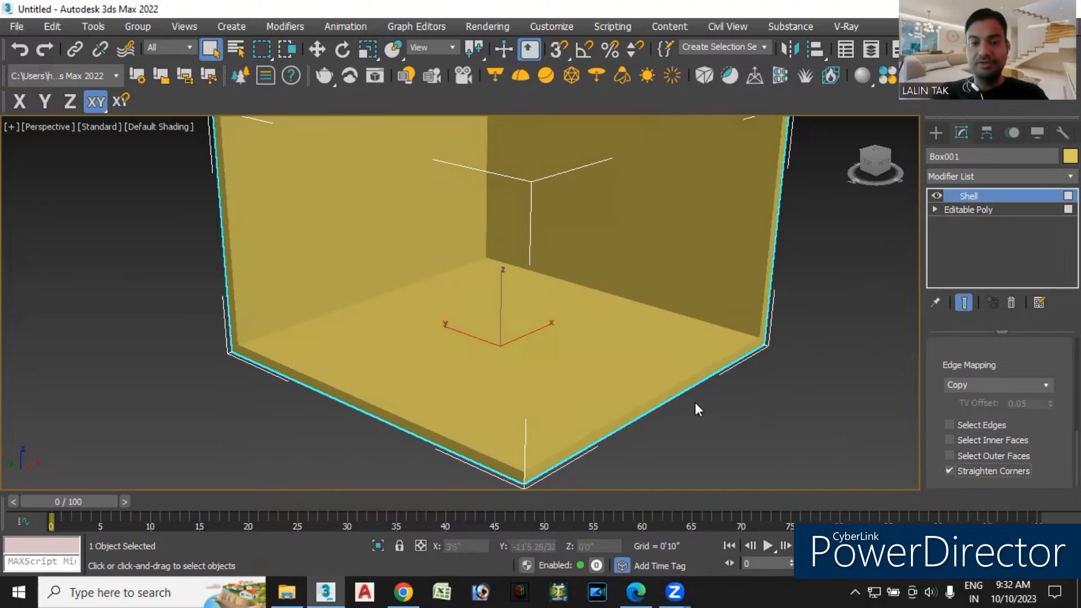
scroll(693, 408, "down", 5)
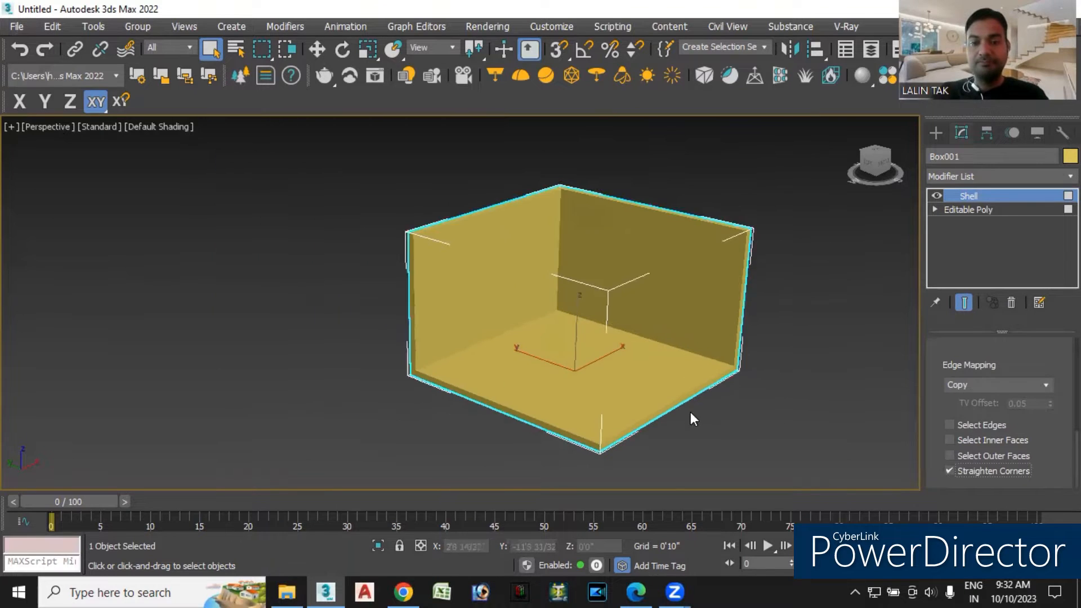
Change the room's object color to white.
left_click(935, 133)
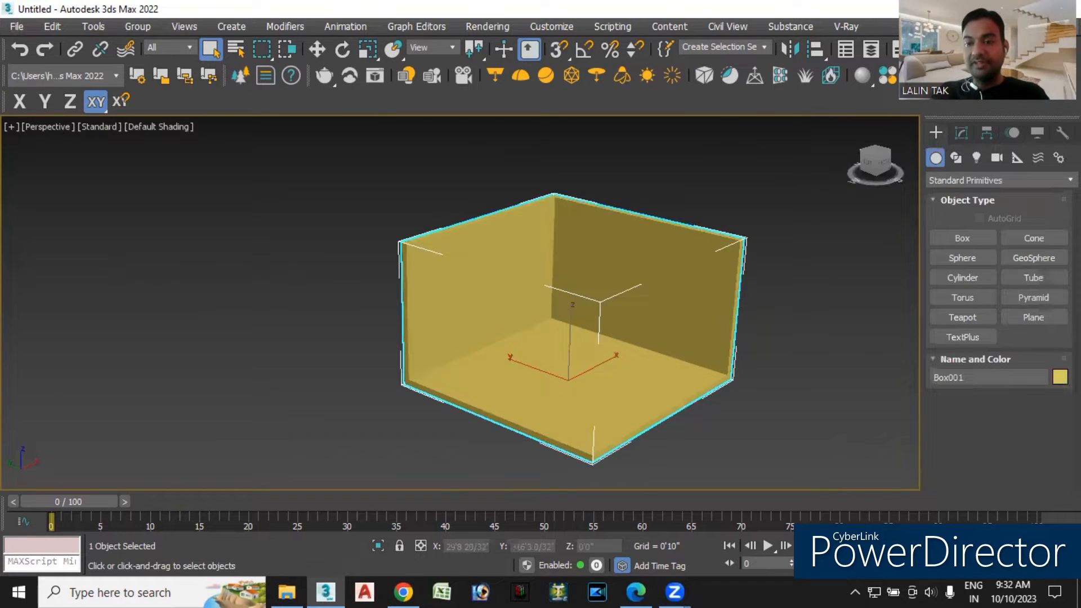
left_click(1060, 376)
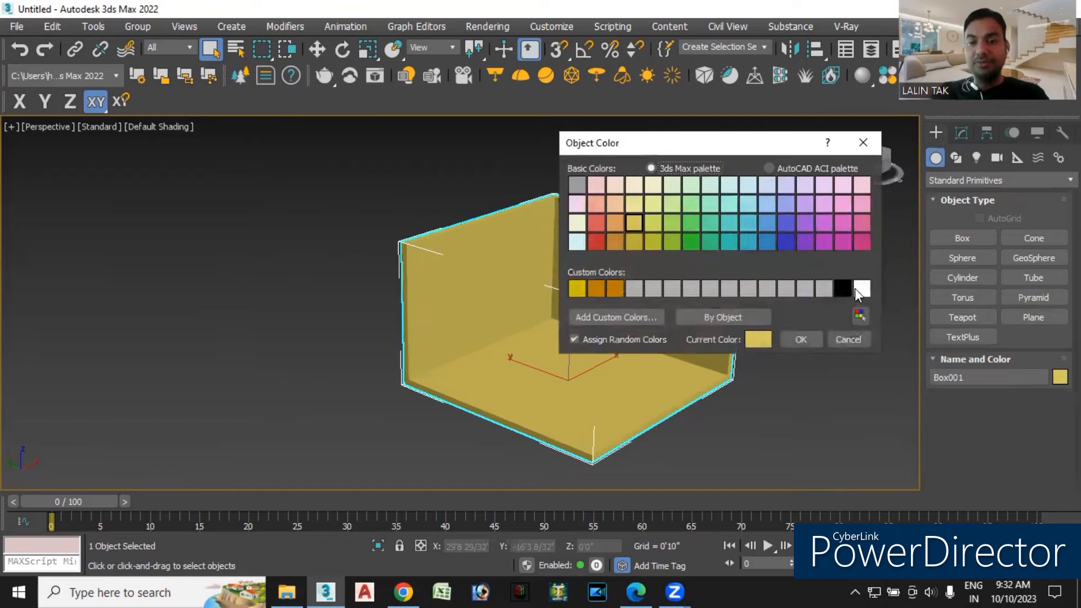
left_click(857, 290)
left_click(801, 338)
Create a teapot with a radius of about 1'11" on the room's floor, near the middle.
mouse_move(680, 431)
middle_mouse_down("alt")
mouse_move(659, 427)
mouse_move(673, 426)
middle_mouse_up("alt")
scroll(628, 340, "up", 4)
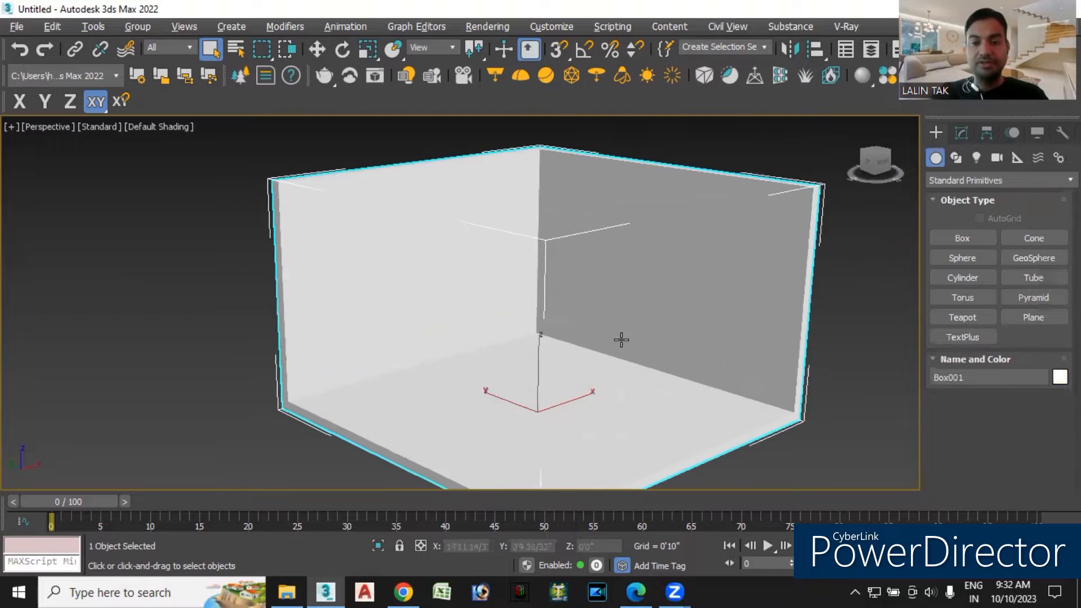
middle_click_drag(628, 339, 581, 338)
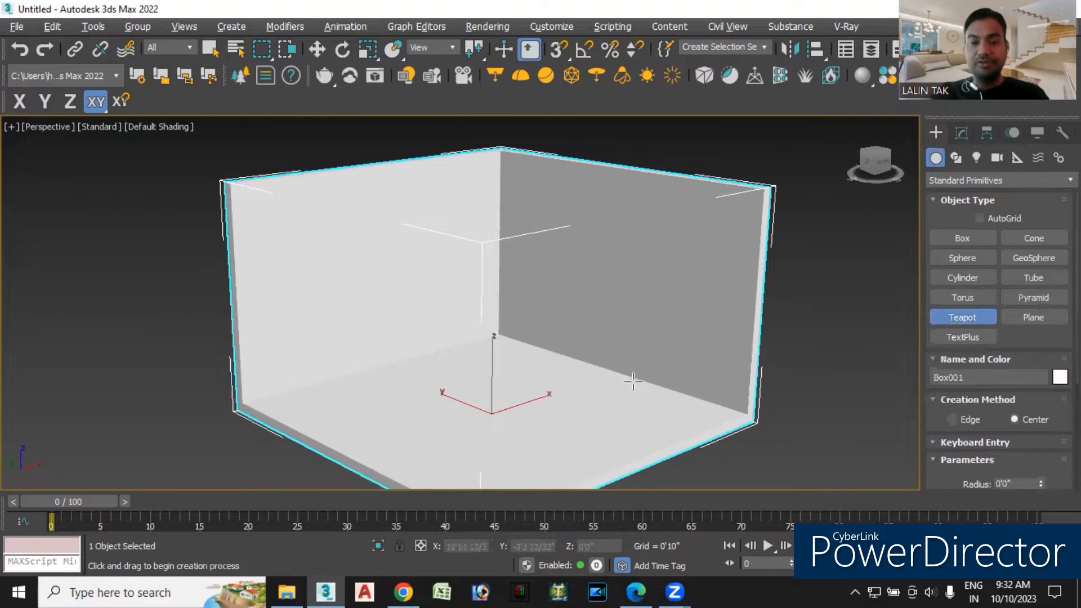
scroll(572, 387, "up", 4)
left_click_drag(458, 381, 483, 411)
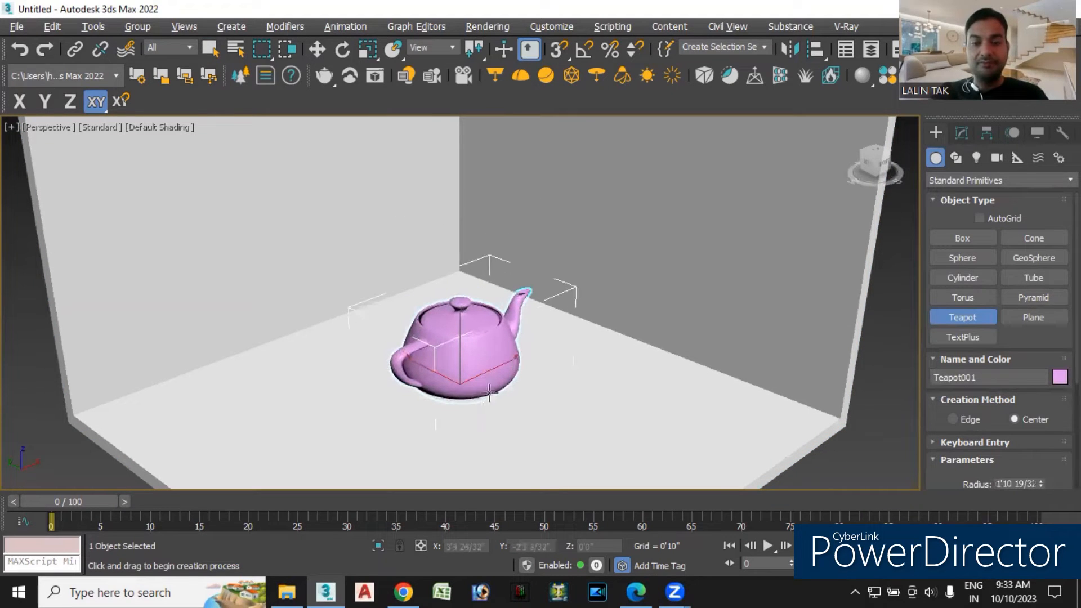
Rotate the teapot about -31 degrees around the Z axis and change its object color to dark blue.
left_click(342, 49)
left_click_drag(470, 409, 422, 400)
left_click(1061, 377)
left_click(787, 242)
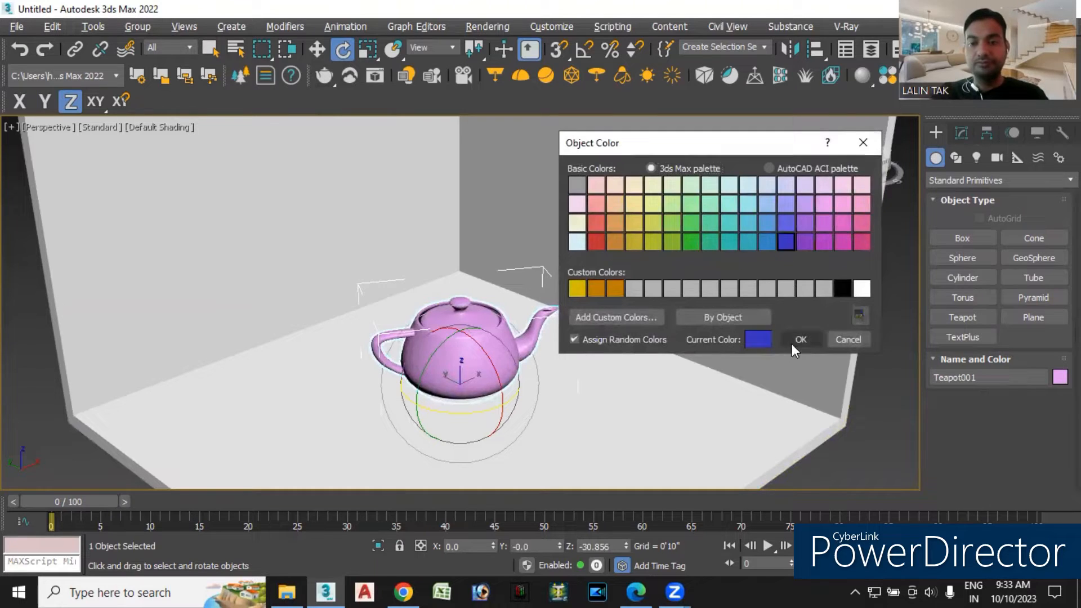
left_click(796, 340)
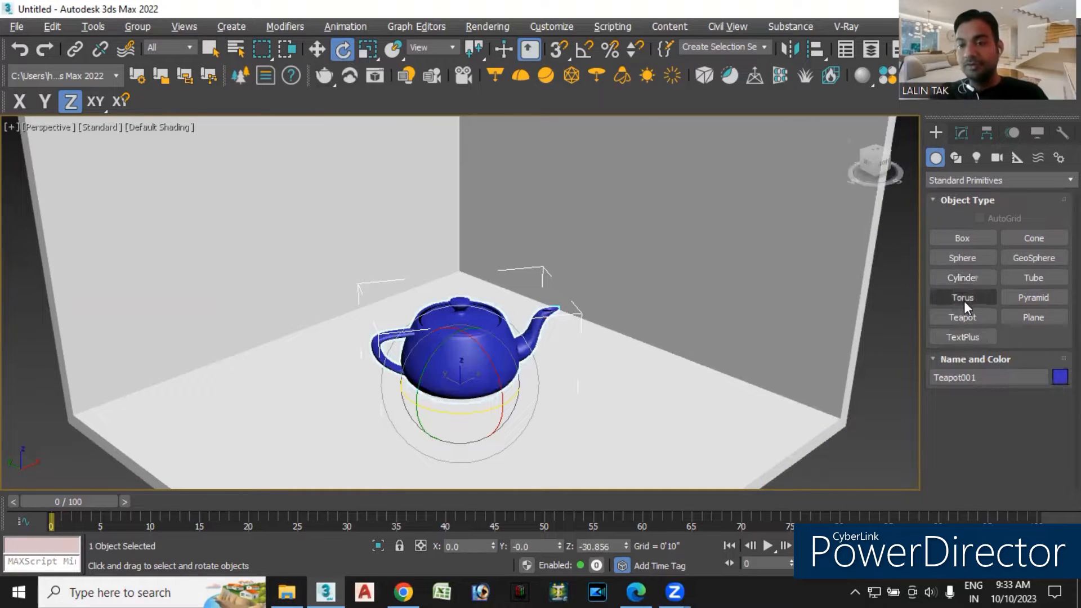
Create a sphere with a radius of about 1'9" on the floor beside the teapot's handle, with Base To Pivot enabled.
left_click(968, 259)
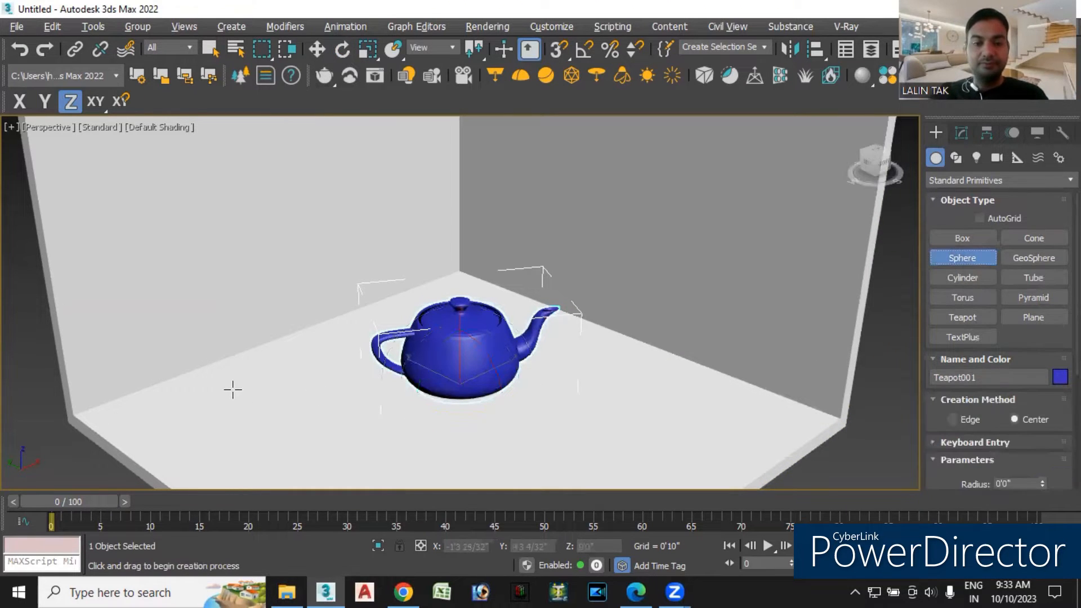
left_click_drag(245, 402, 253, 412)
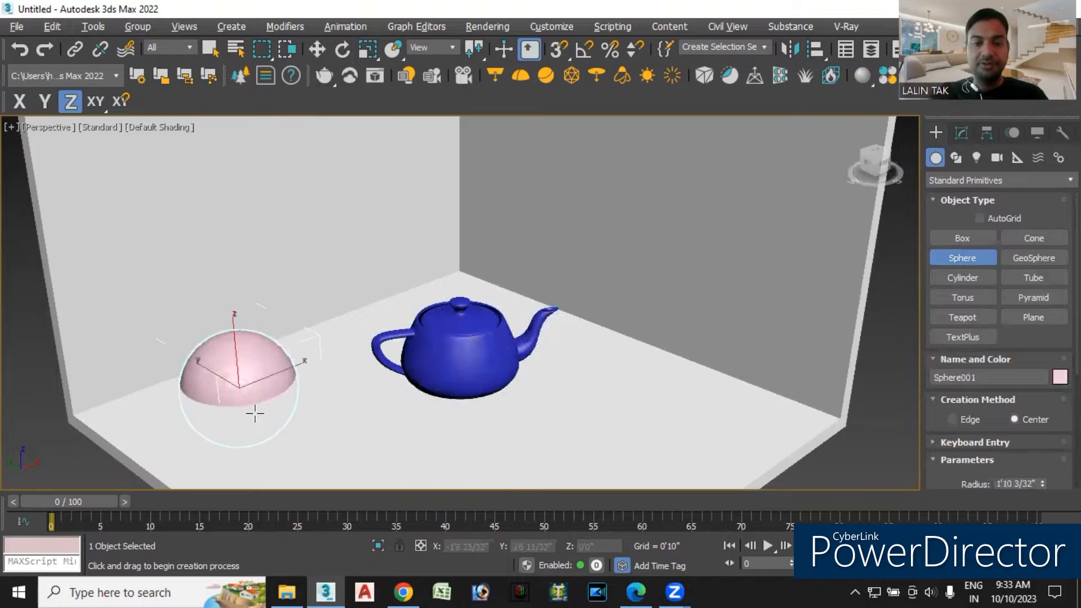
scroll(965, 433, "down", 5)
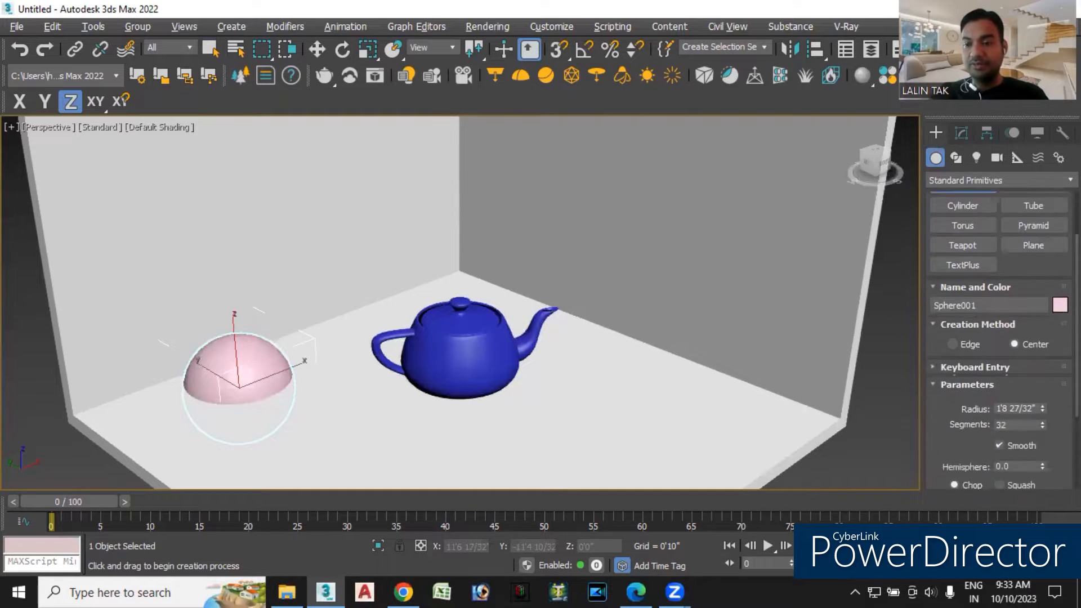
left_click(958, 437)
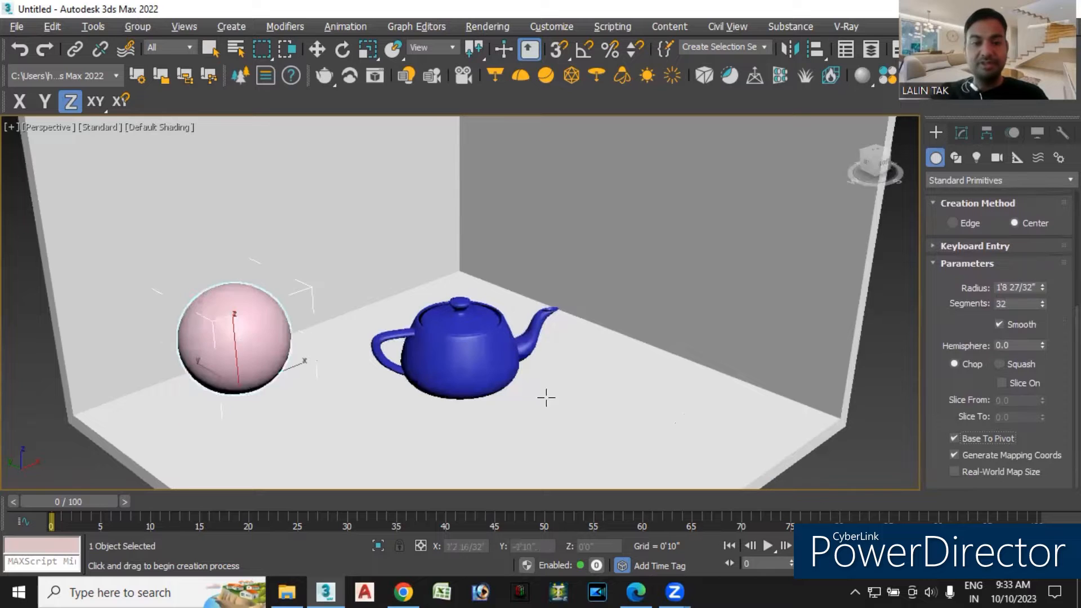
Change the sphere's object color to red.
scroll(966, 394, "up", 5)
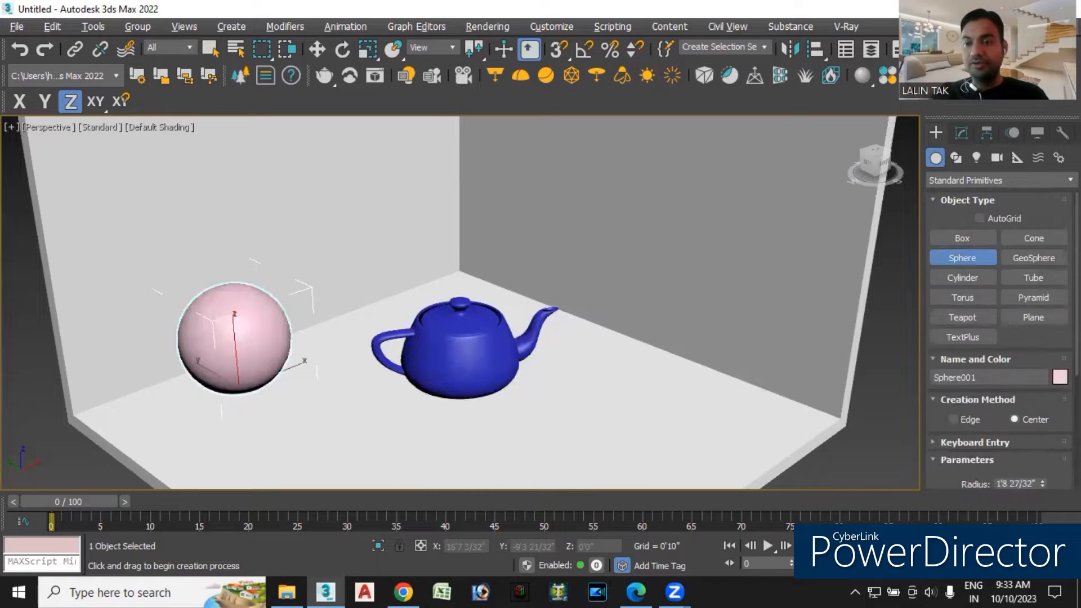
left_click(1060, 377)
left_click(596, 241)
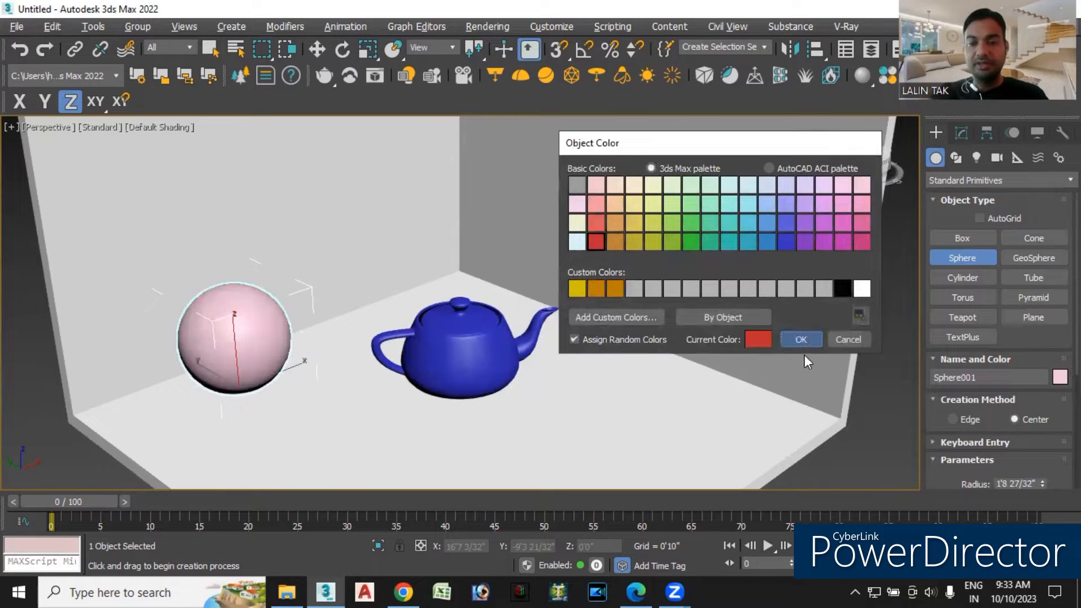
left_click(804, 340)
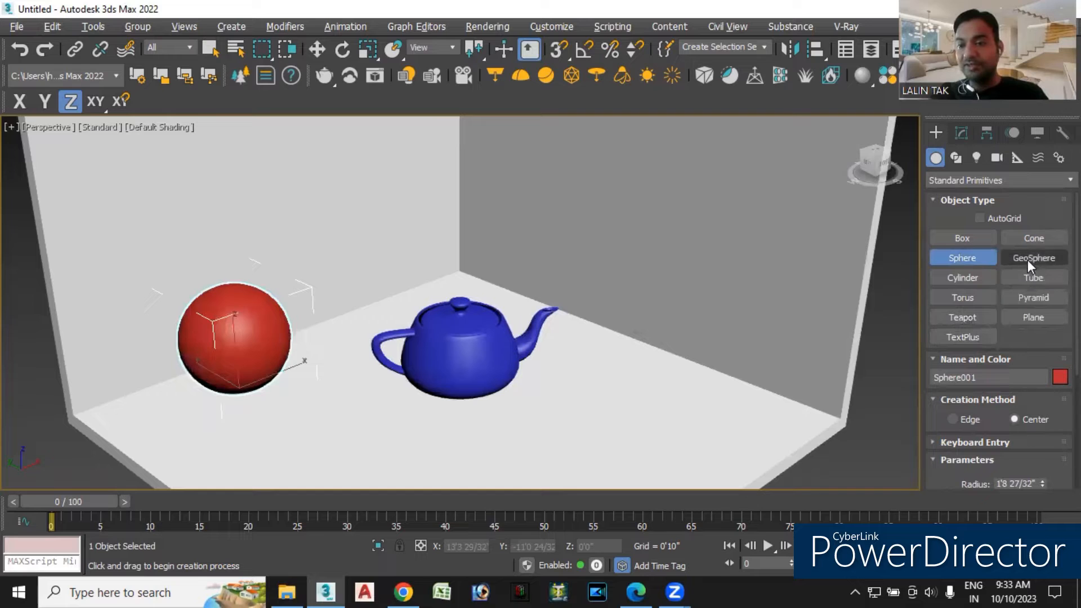
Create a short tube with a Radius 1 of about 0'10" on the floor beyond the teapot's spout.
left_click(1028, 276)
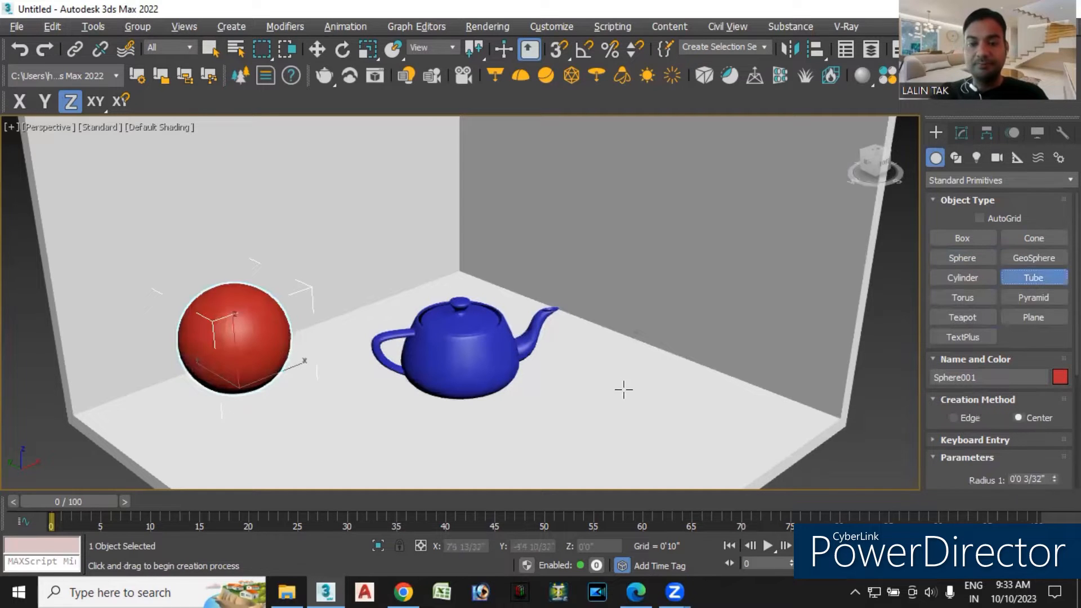
left_click_drag(619, 378, 627, 393)
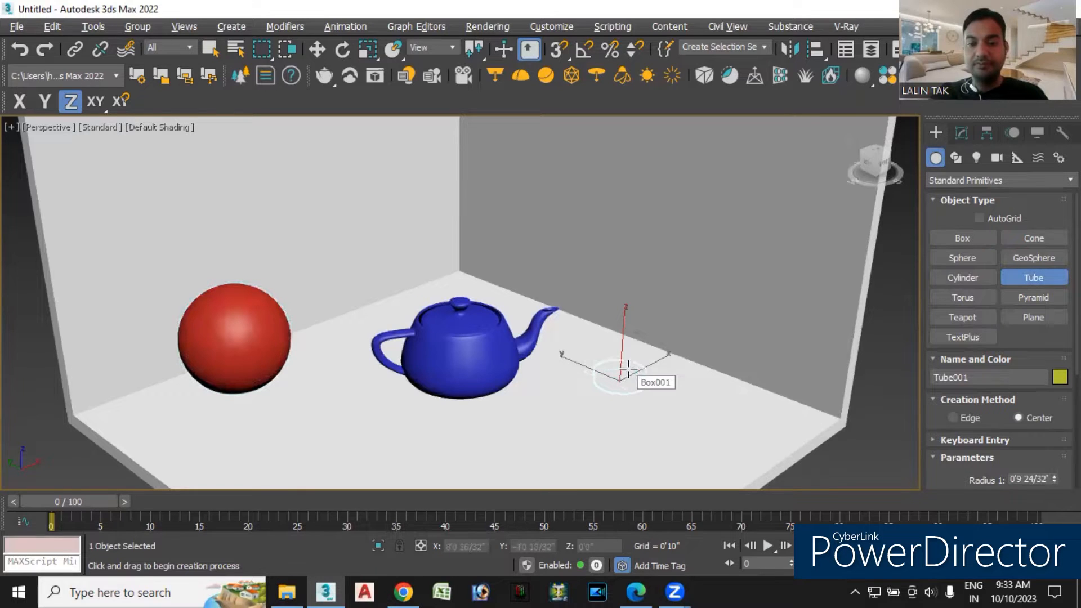
left_click(628, 373)
left_click(629, 328)
Change the tube's object color to purple.
left_click(1060, 377)
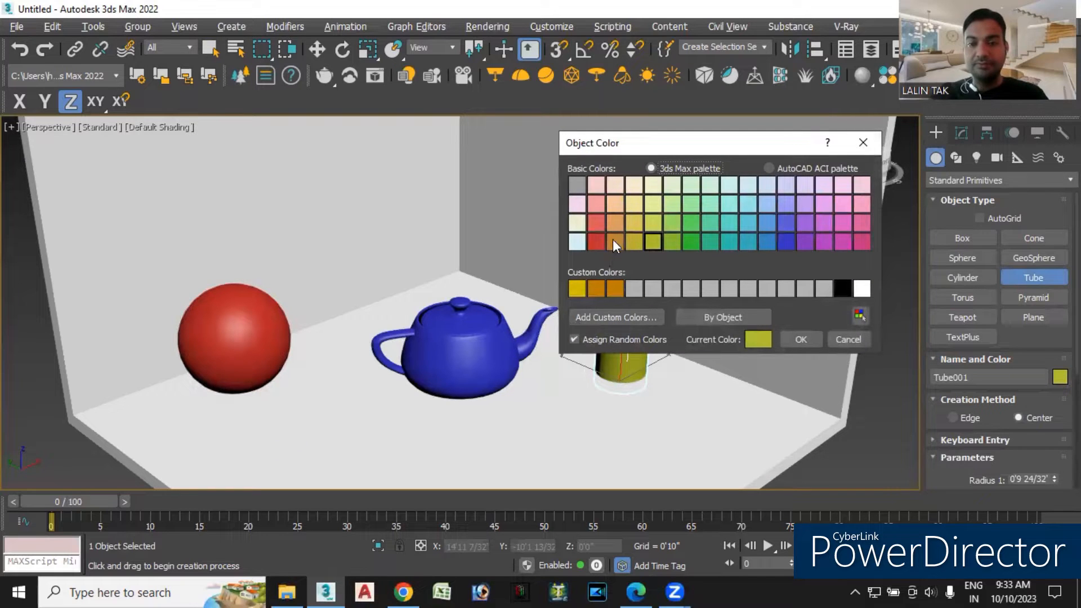
left_click(805, 241)
left_click(801, 341)
Raise the red sphere about 3.5" along Z so that it rests on top of the room's floor.
middle_click_drag(775, 451, 763, 435)
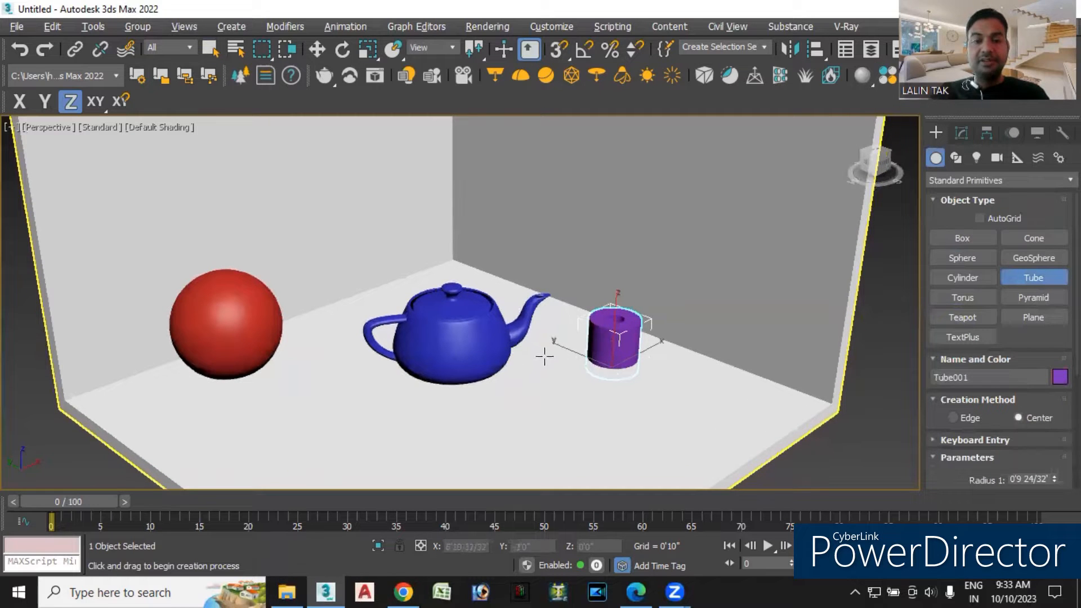
middle_click_drag(526, 388, 557, 354, "alt")
key("e")
left_click(223, 320)
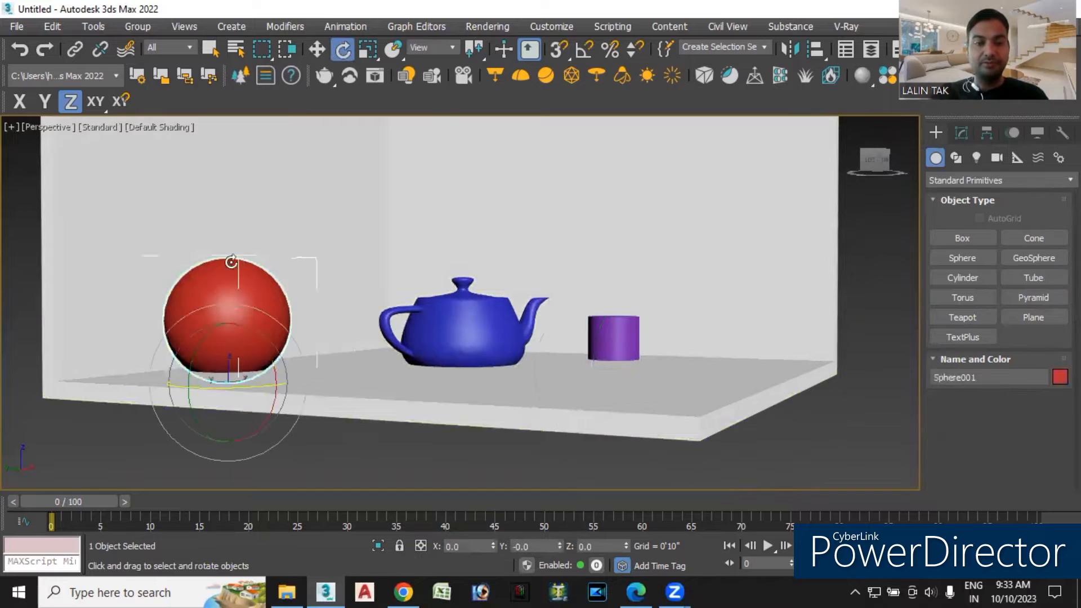
left_click(317, 50)
left_click_drag(222, 316, 227, 303)
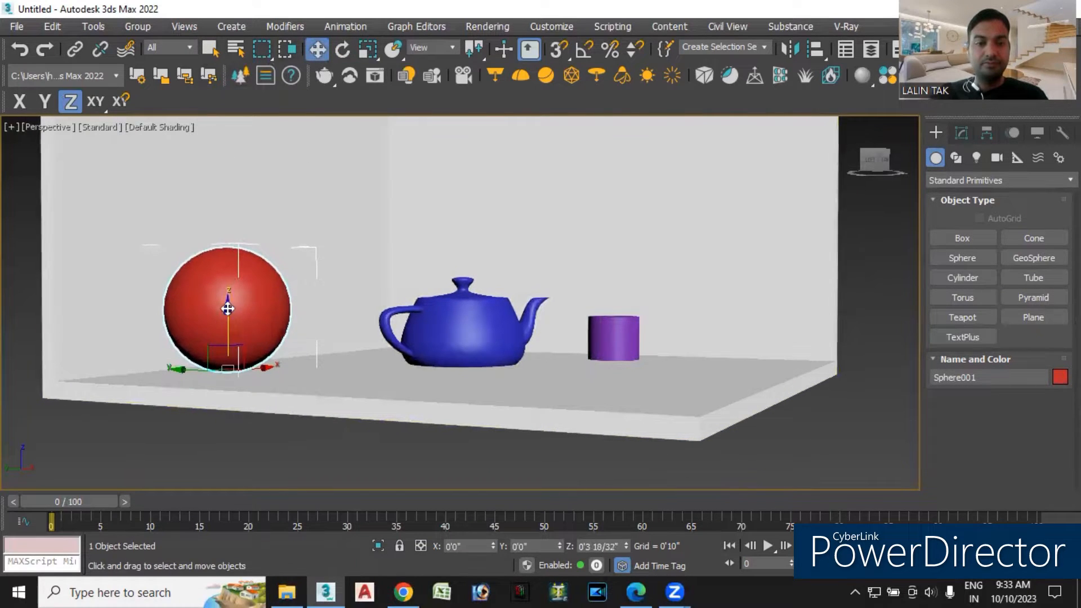
Raise the teapot slightly and the tube about 0'4" along Z so that both rest on top of the floor.
scroll(607, 404, "down", 3)
left_click(487, 344)
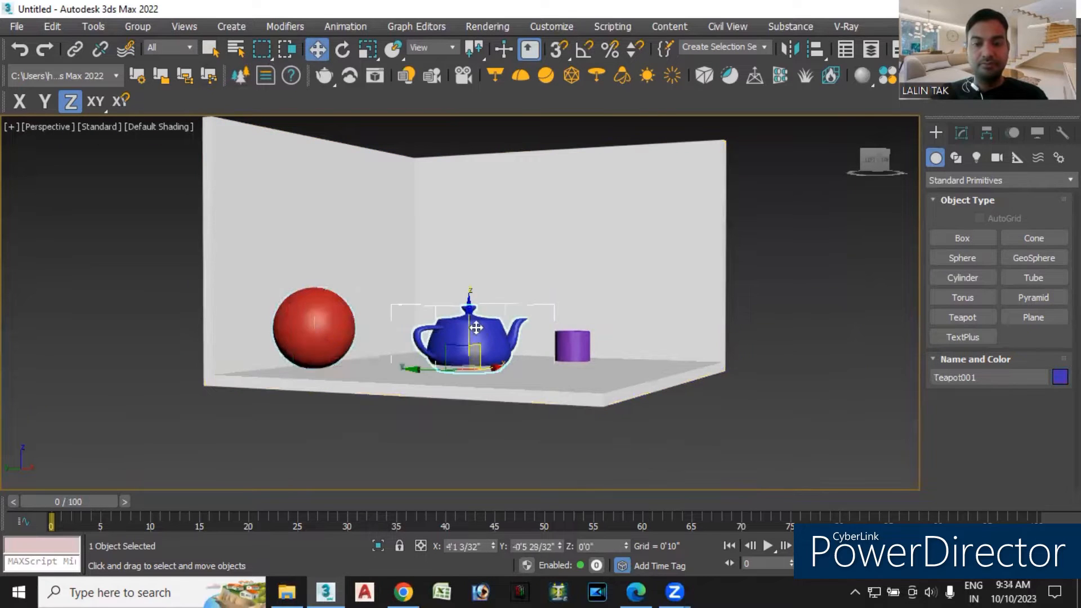
left_click_drag(470, 312, 471, 310)
middle_click_drag(555, 433, 504, 469, "alt")
left_click(585, 346)
left_click_drag(585, 325, 585, 318)
Create a physical camera from a close perspective view framing the sphere, teapot and tube.
middle_click_drag(545, 435, 579, 449)
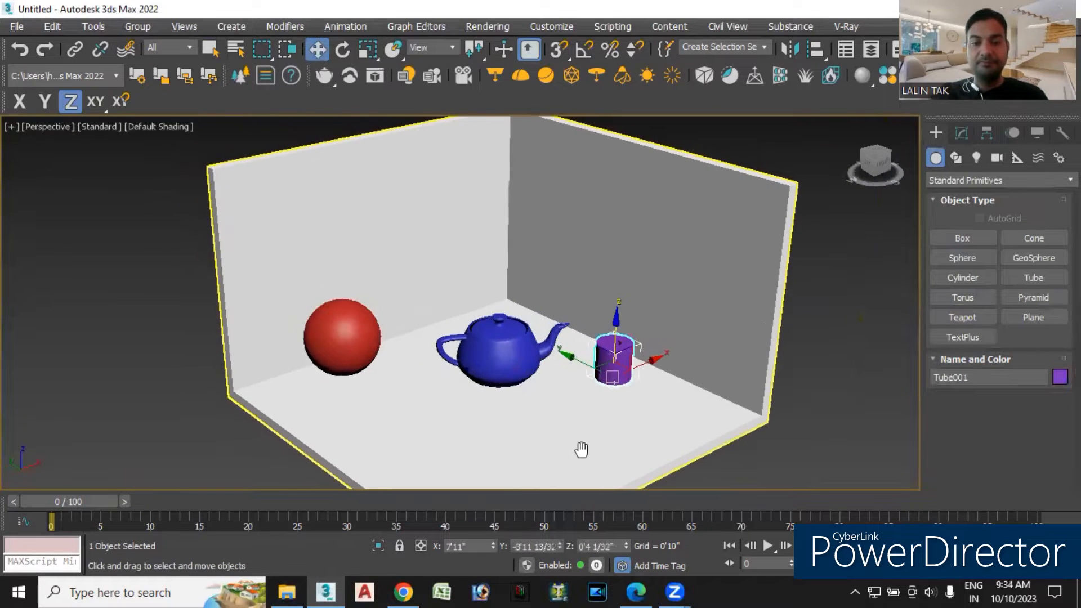
middle_click_drag(516, 417, 525, 422)
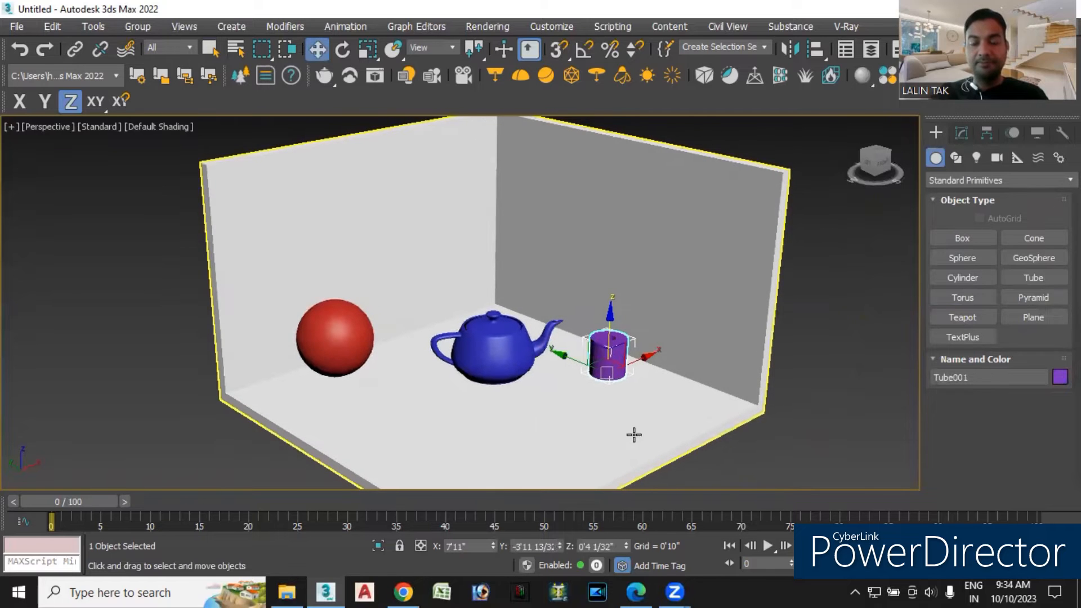
middle_click_drag(726, 454, 720, 432)
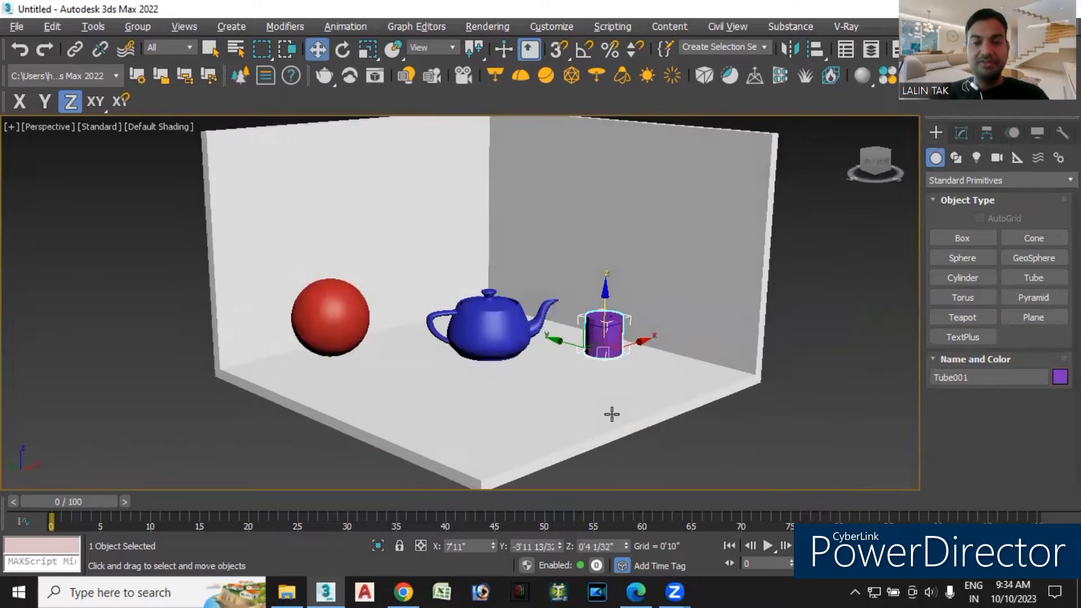
scroll(500, 318, "up", 5)
middle_click_drag(526, 397, 554, 389)
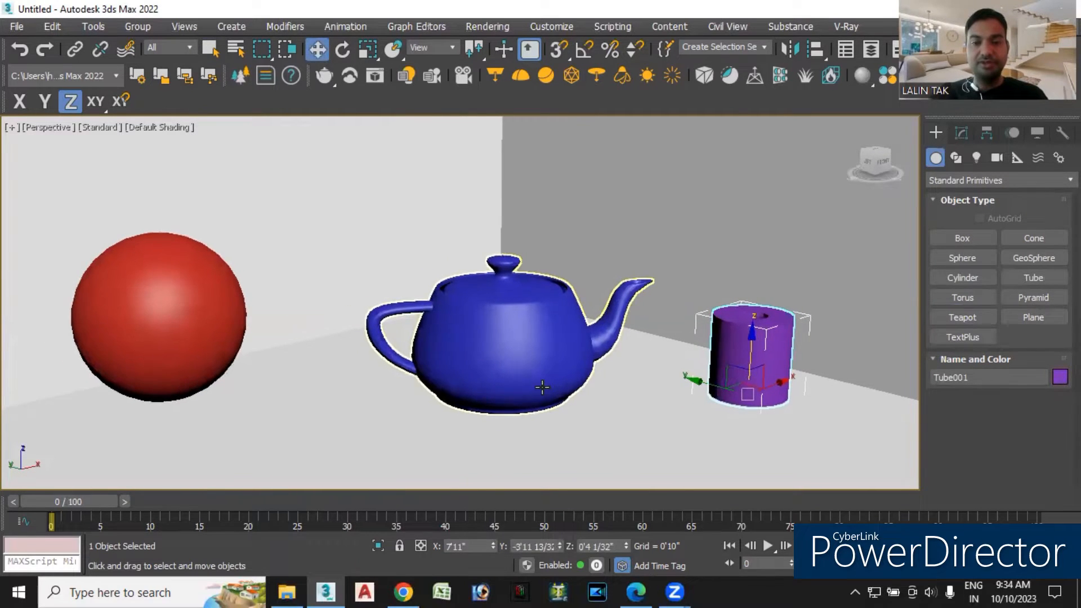
scroll(552, 394, "down", 3)
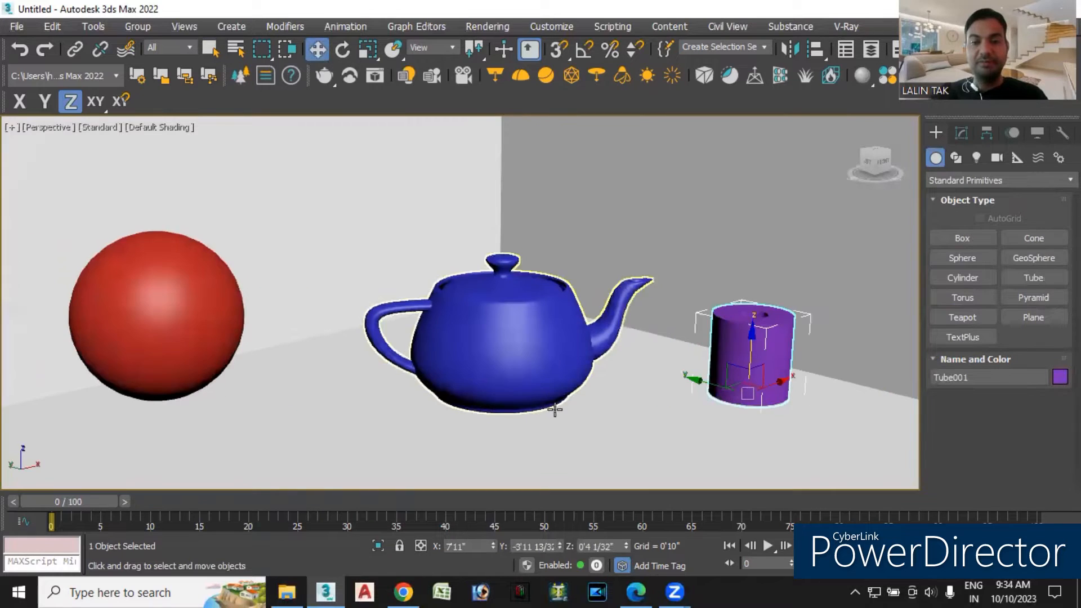
scroll(552, 404, "up", 4)
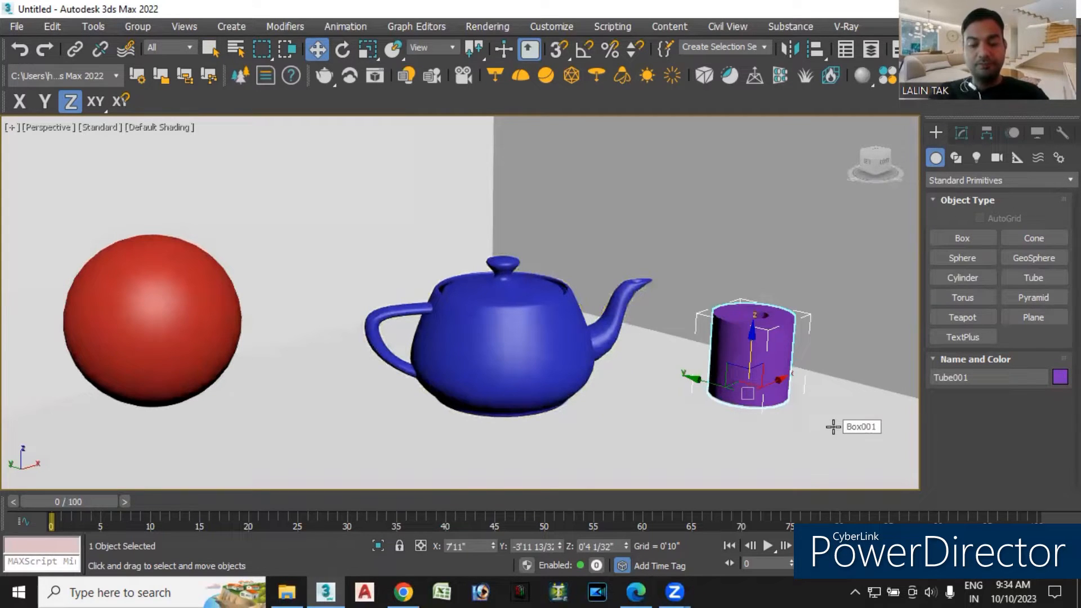
key("ctrl+c")
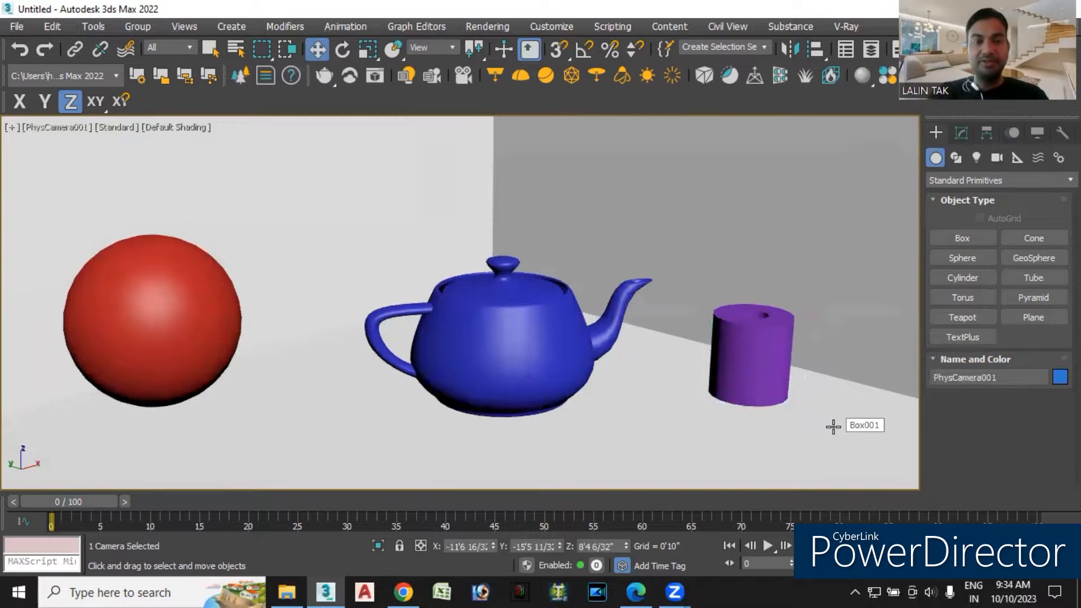
Return to the Perspective view, deselect the camera and examine its placement relative to the room and objects.
left_click(69, 127)
mouse_move(161, 145)
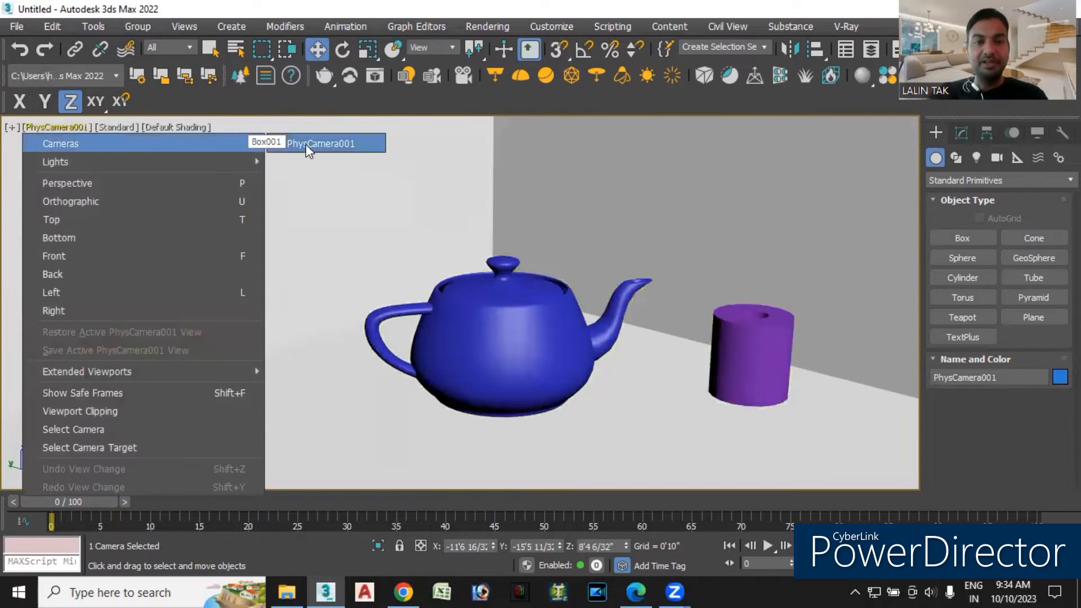
left_click(92, 184)
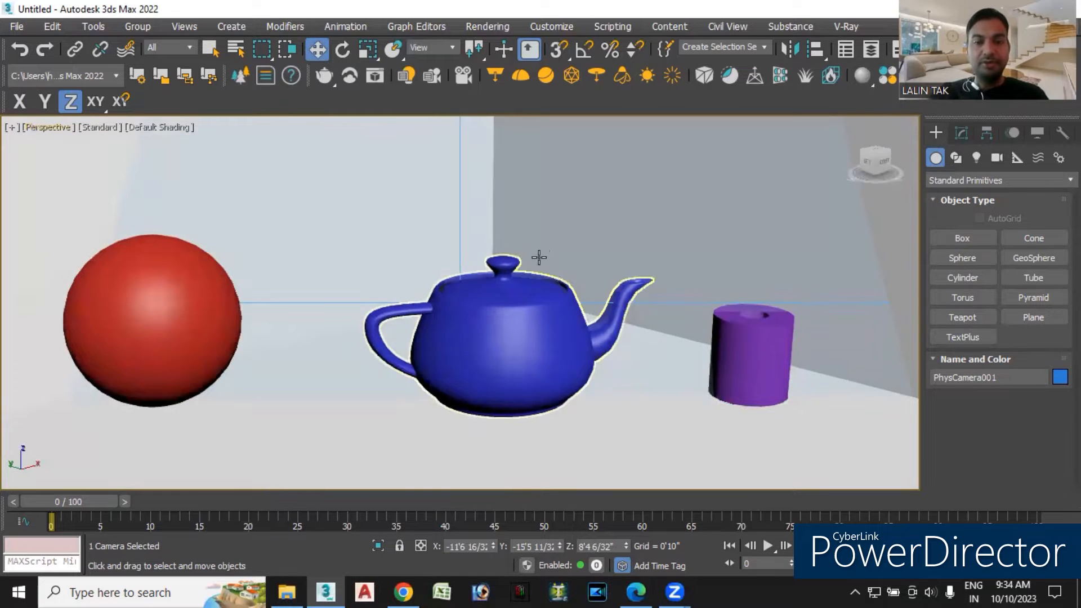
scroll(539, 257, "down", 5)
middle_click_drag(752, 415, 692, 433, "alt")
left_click(692, 433)
middle_click_drag(431, 415, 557, 437, "alt")
middle_click_drag(505, 398, 620, 408)
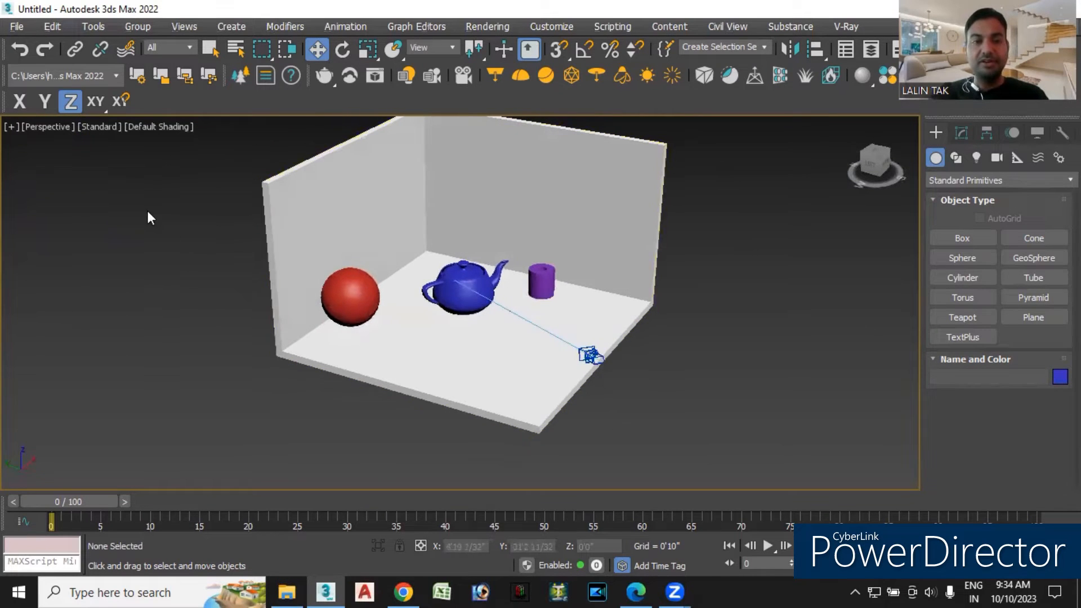
Render the scene through the physical camera's view to check it, and close the rendered frame.
left_click(40, 127)
mouse_move(163, 141)
left_click(297, 141)
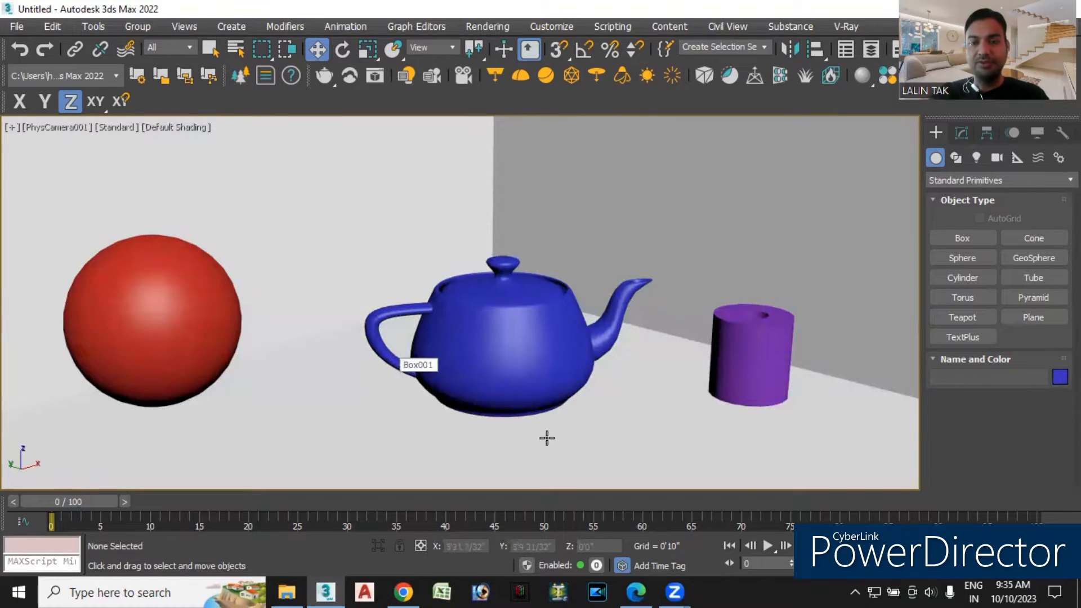
key("shift+q")
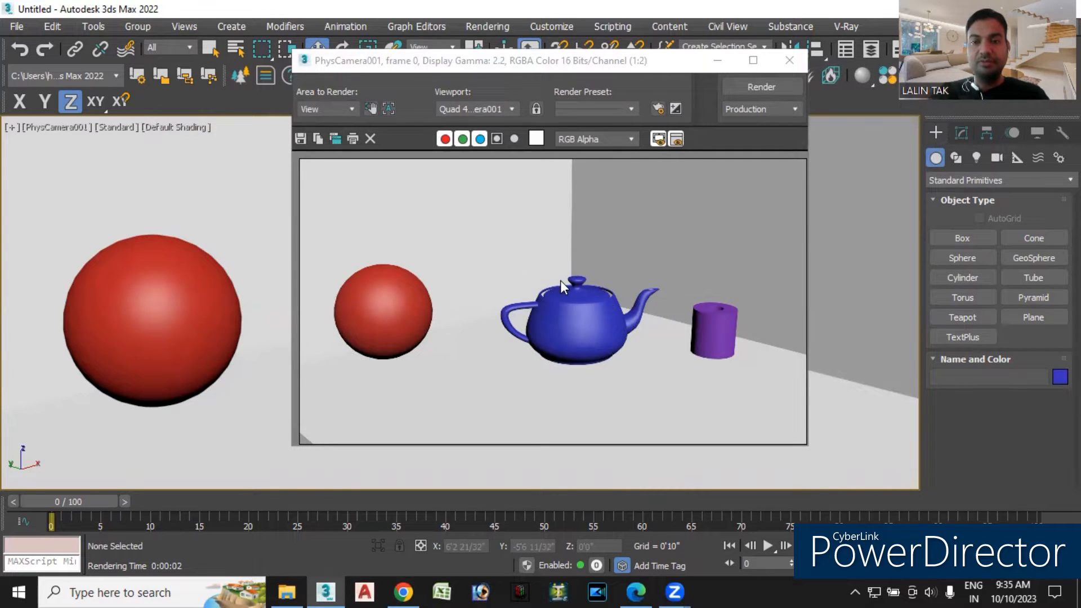
left_click(789, 60)
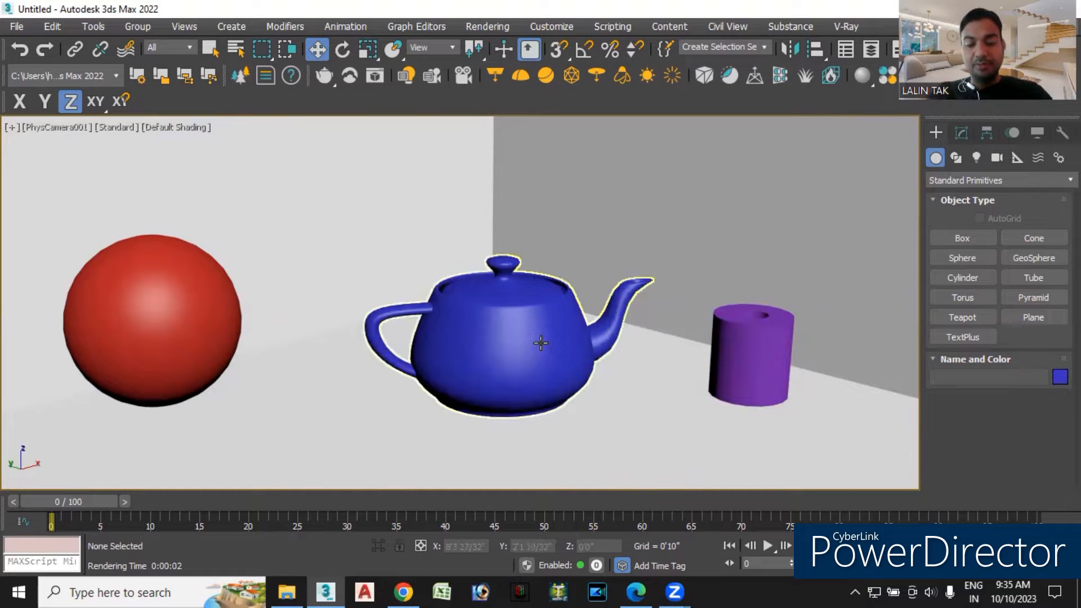
Create a photometric target light about 8'2" long in the Front view, aimed down beside the teapot, accepting the recommended Physical Camera Exposure Control.
key("p")
scroll(540, 338, "down", 5)
middle_click_drag(480, 335, 459, 388)
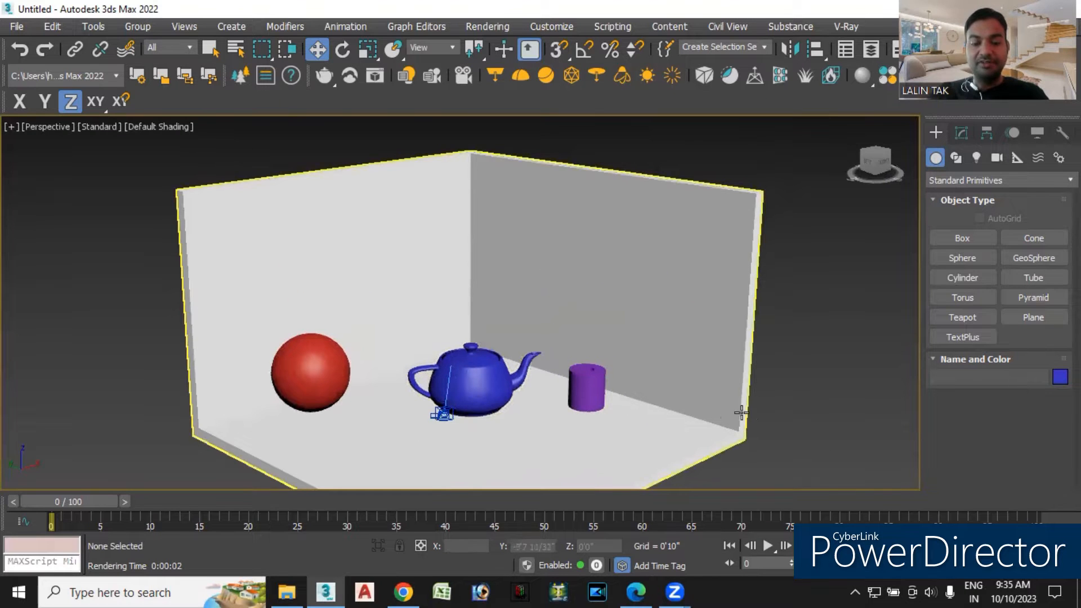
middle_click_drag(742, 411, 746, 411, "alt")
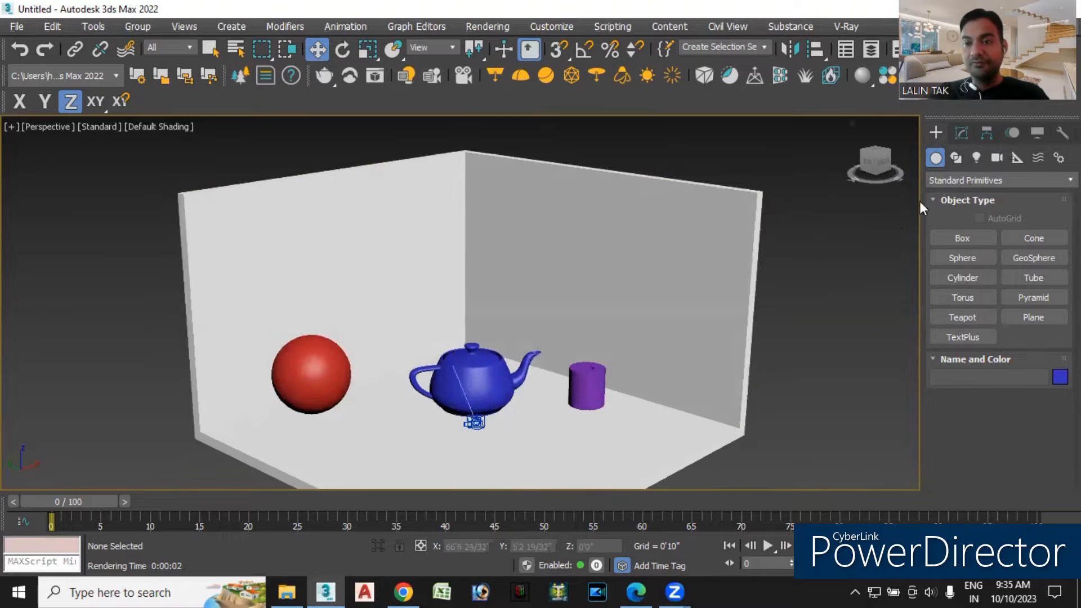
left_click(978, 157)
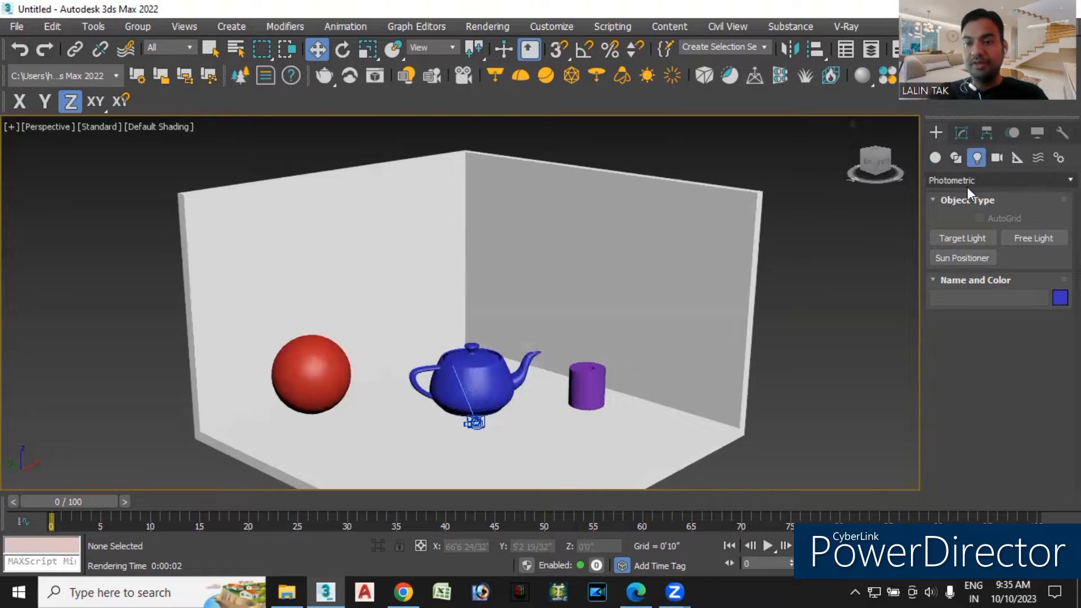
middle_click_drag(804, 417, 756, 421, "alt")
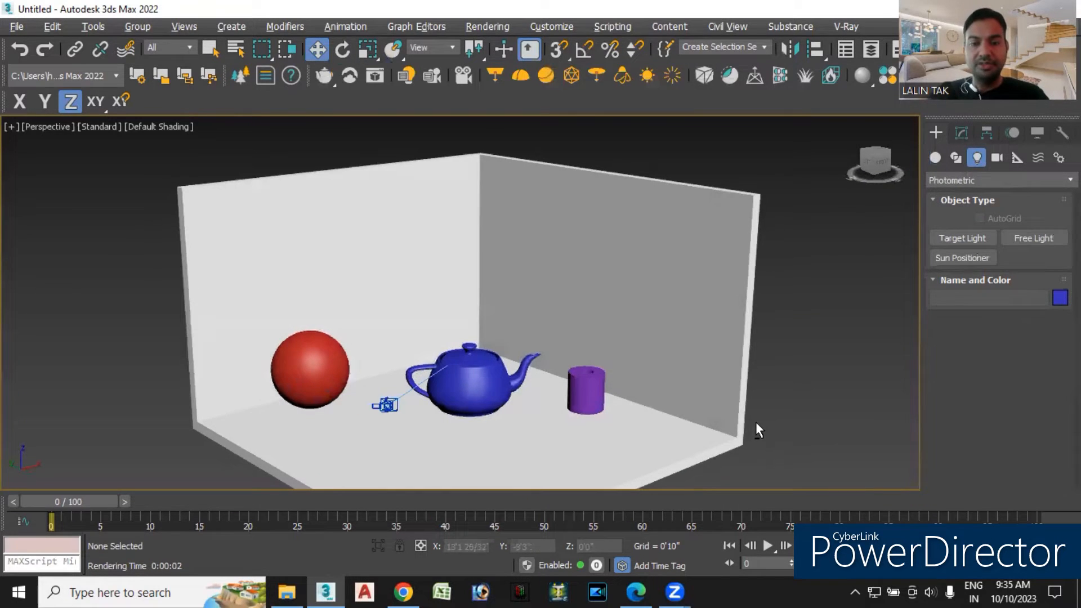
left_click(964, 239)
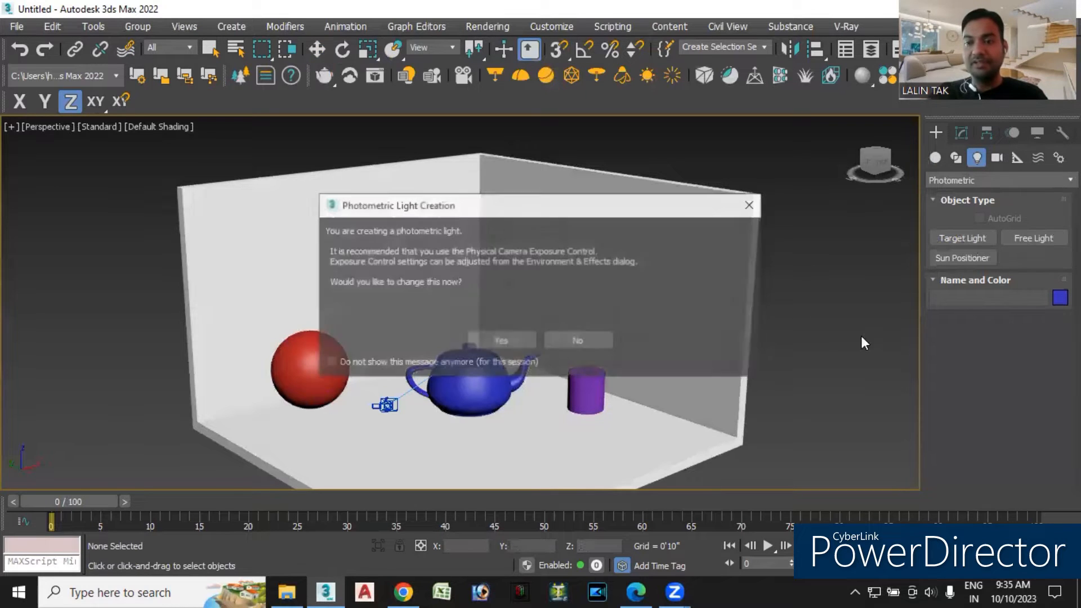
left_click(494, 339)
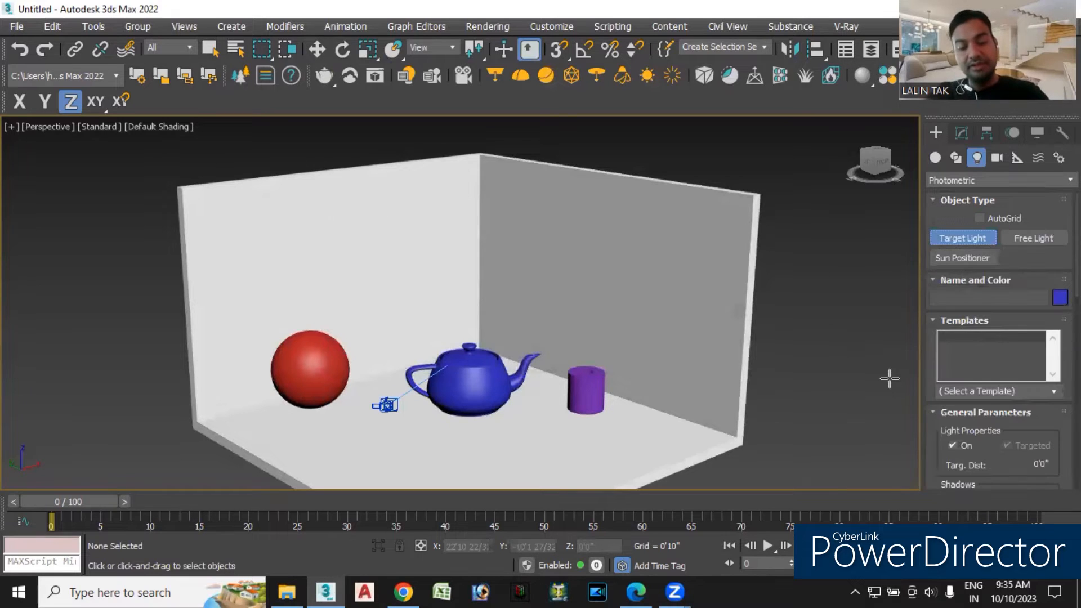
key("f")
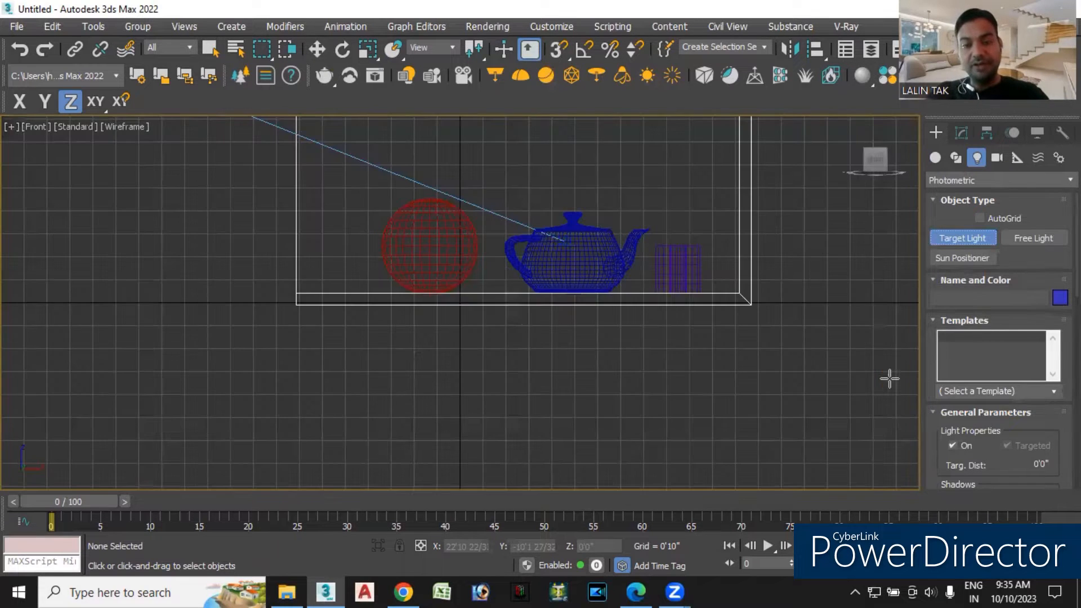
scroll(459, 475, "down", 3)
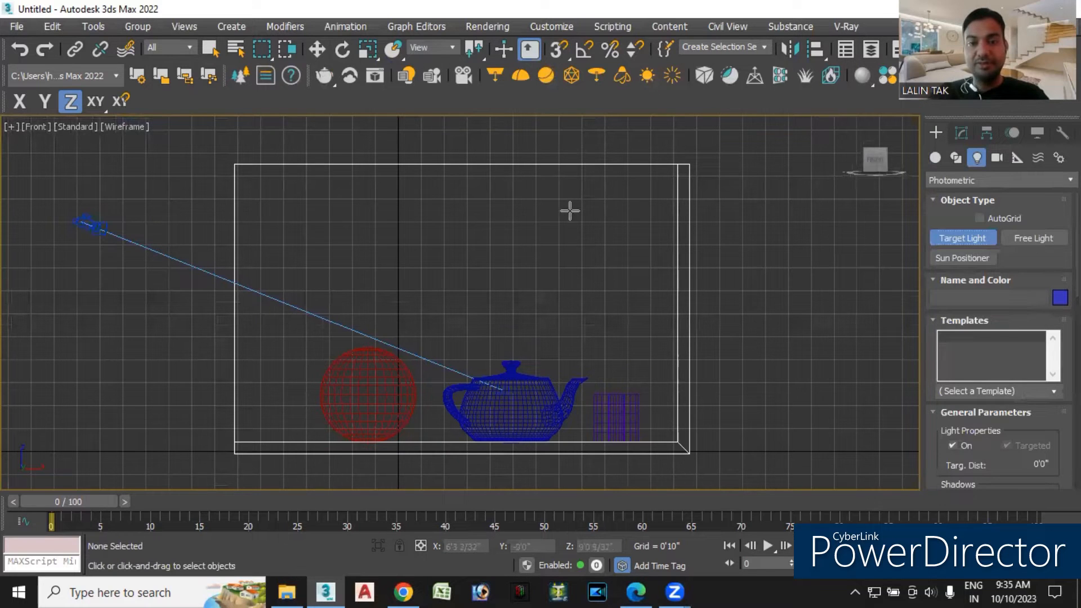
left_click_drag(564, 203, 577, 428)
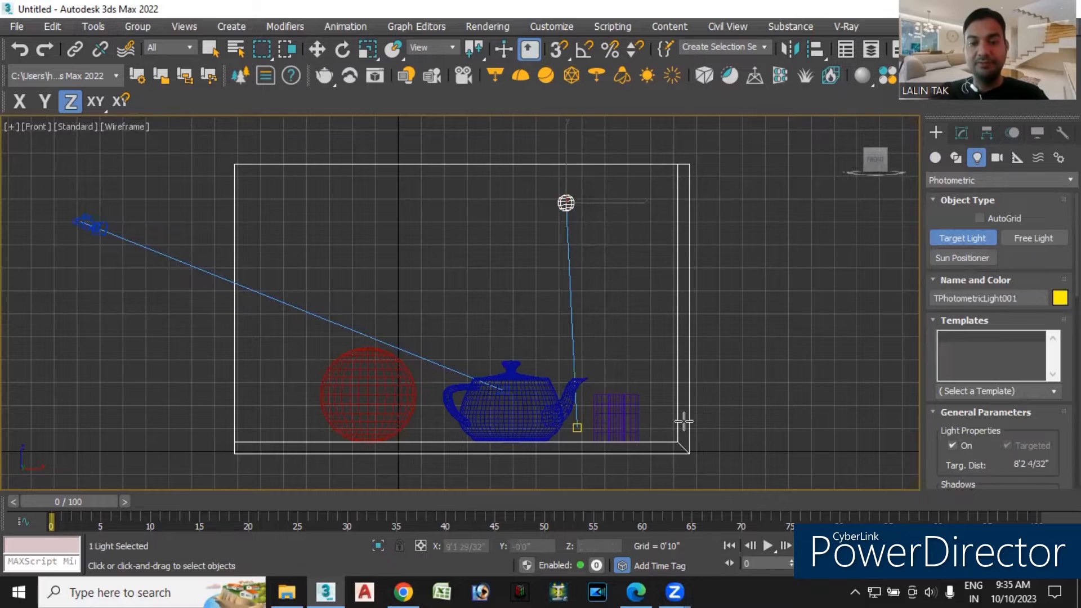
In the Perspective view, move the light along X to about 4'8" and its target to about 4'7", over the teapot.
key("p")
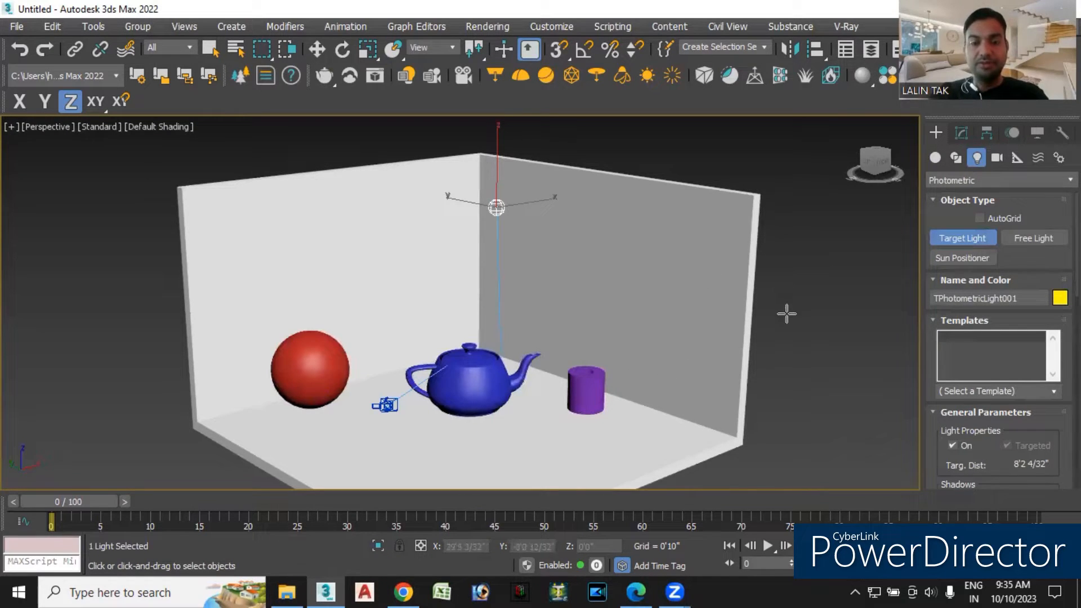
left_click(317, 49)
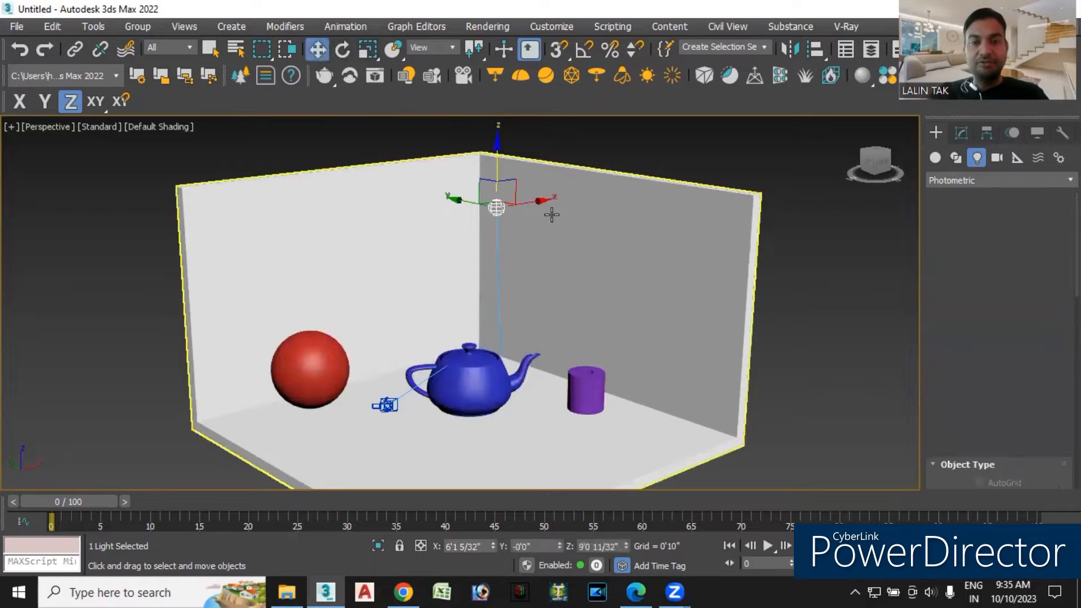
left_click_drag(538, 202, 510, 217)
middle_click_drag(495, 309, 642, 464, "alt")
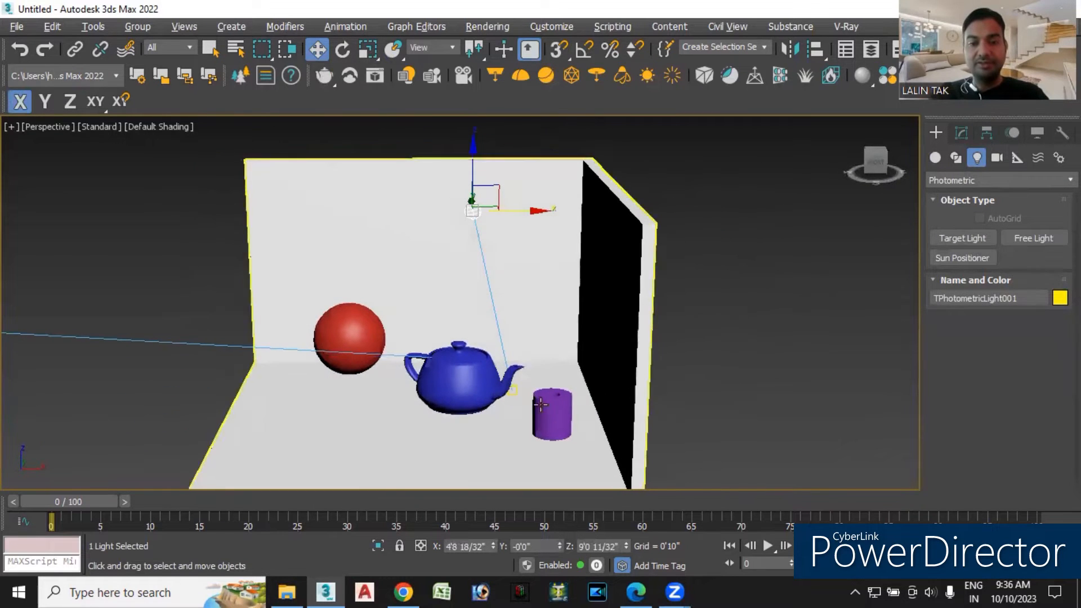
left_click(514, 390)
left_click_drag(548, 390, 476, 380)
middle_click_drag(490, 442, 559, 451, "alt")
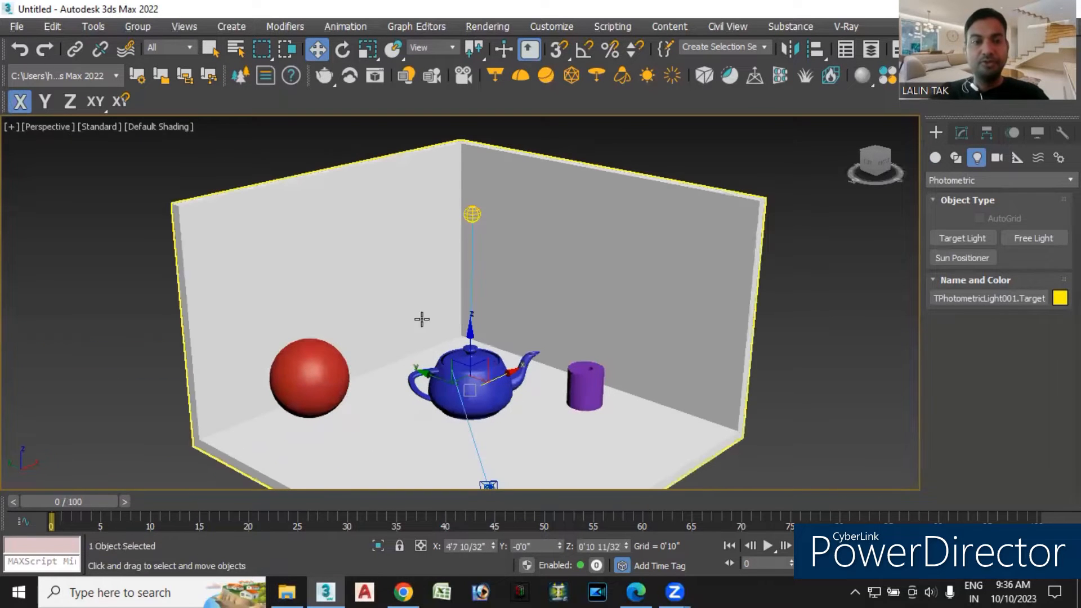
Restrict the selection filter to Lights and select the photometric light's target inside the teapot.
left_click(175, 49)
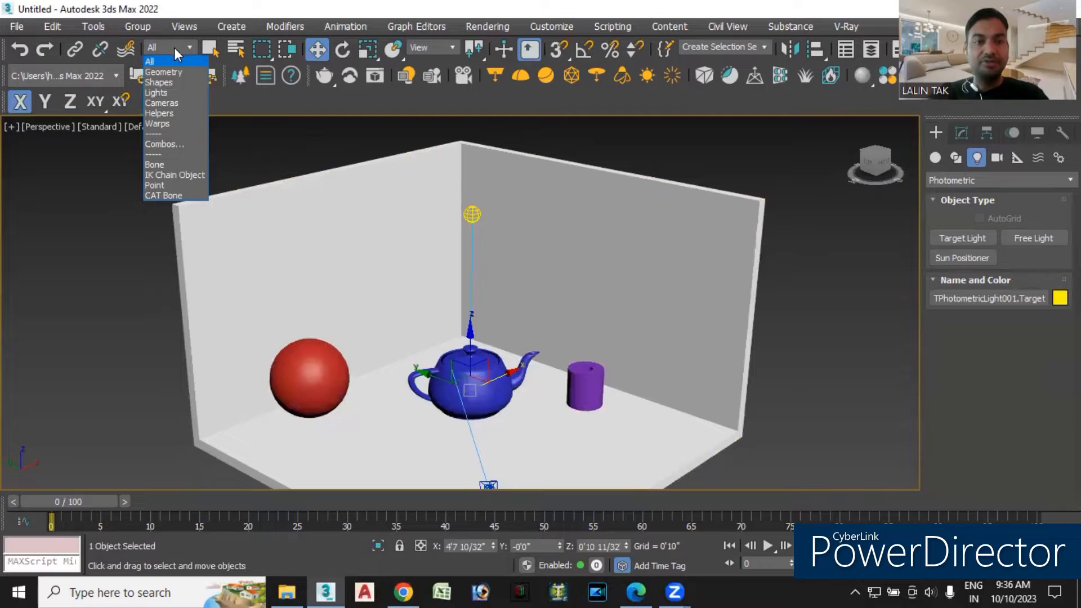
left_click(165, 94)
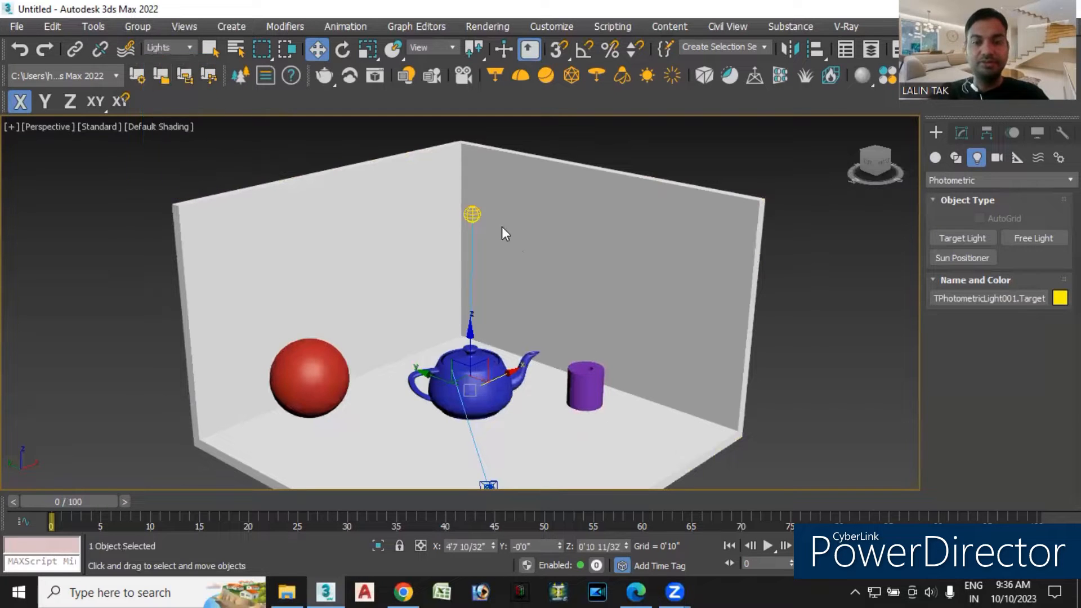
left_click(472, 214)
left_click_drag(378, 356, 580, 462)
middle_click_drag(719, 482, 535, 417, "alt")
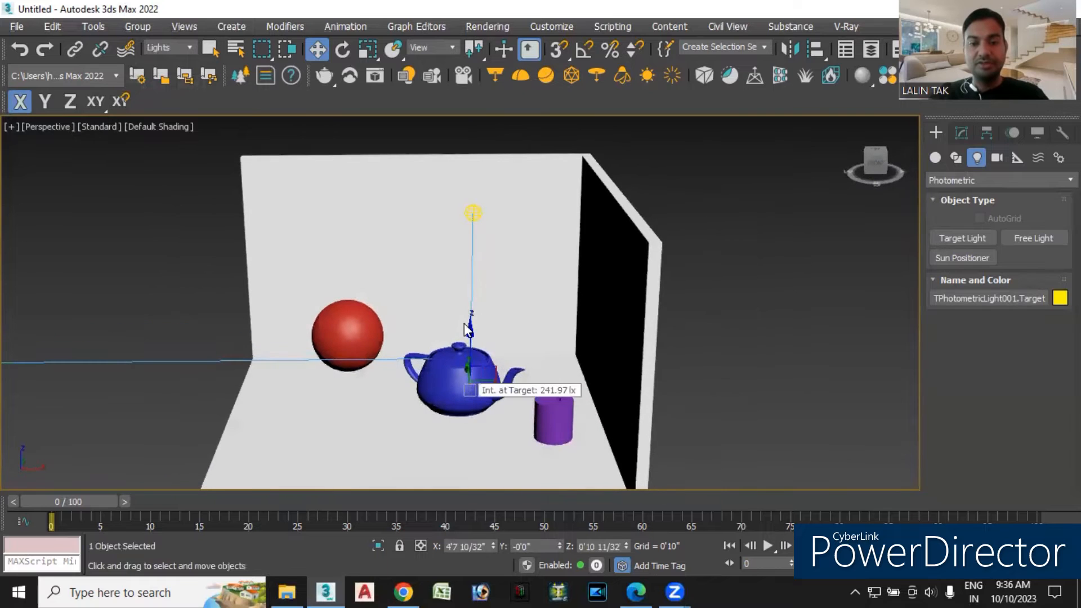
Raise the light's target along Z to about 1'3".
left_click_drag(470, 331, 470, 322)
middle_click_drag(490, 435, 549, 445, "alt")
left_click_drag(469, 337, 484, 389)
mouse_move(511, 415)
middle_mouse_down("alt")
mouse_move(523, 429)
mouse_move(570, 417)
mouse_move(516, 421)
mouse_move(531, 405)
middle_mouse_up("alt")
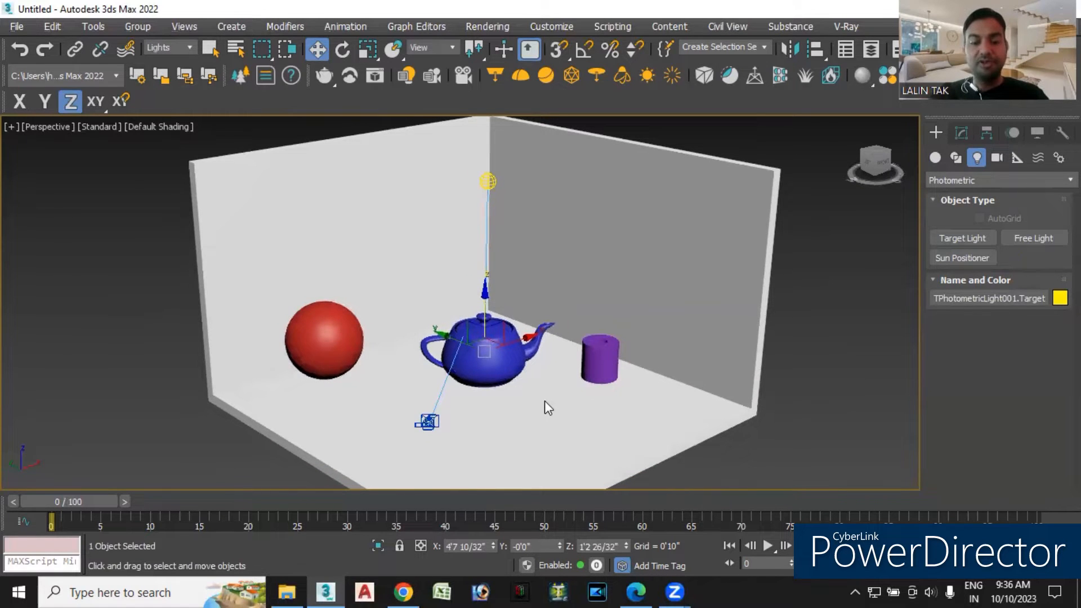
Render the scene through the physical camera to check the photometric lighting, and close the rendered frame.
key("c")
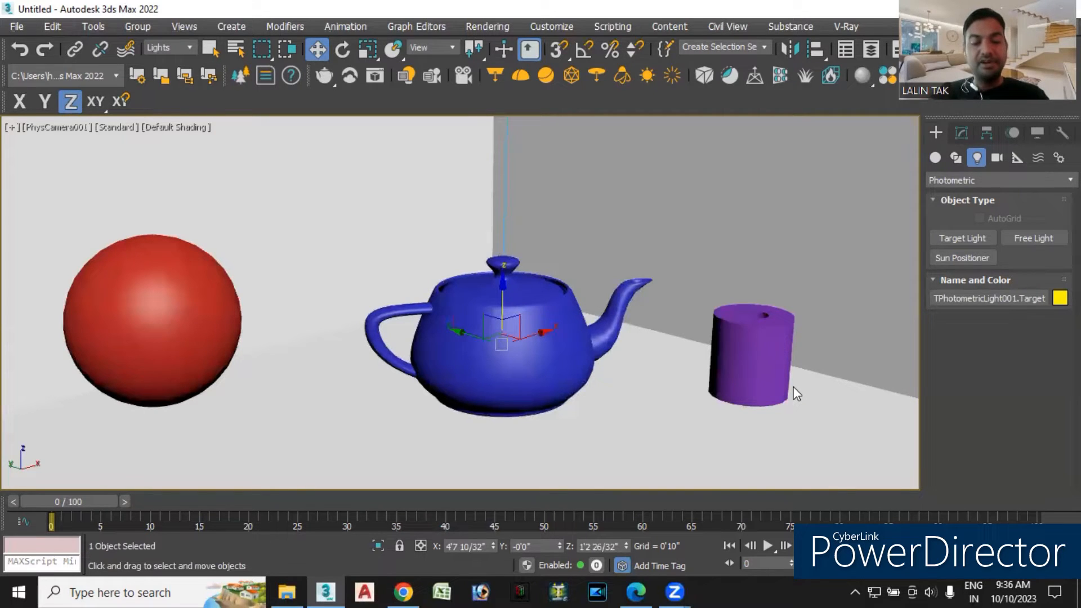
key("shift+q")
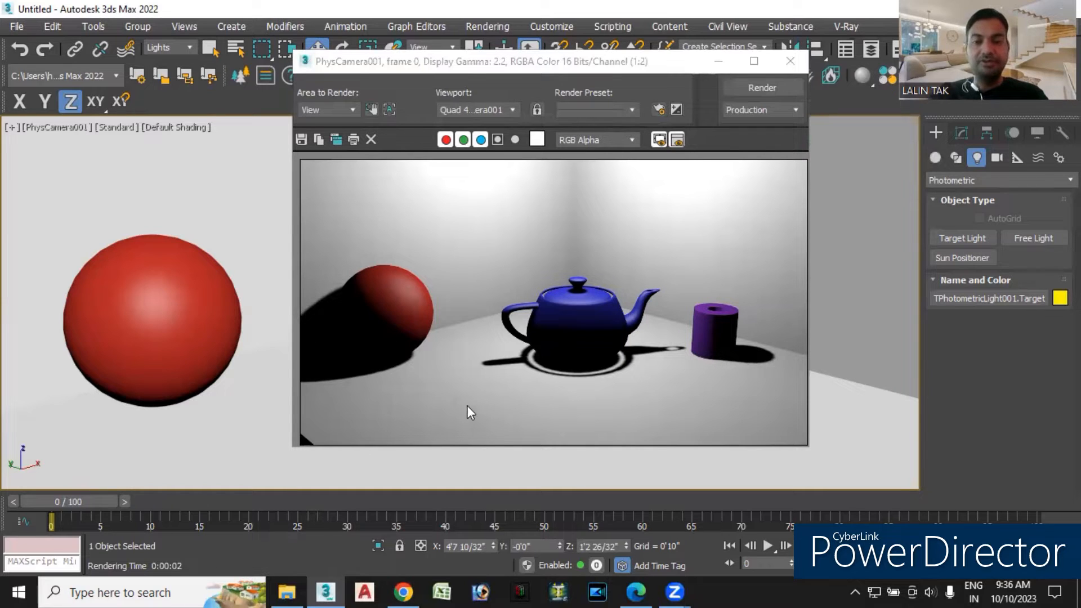
left_click(793, 61)
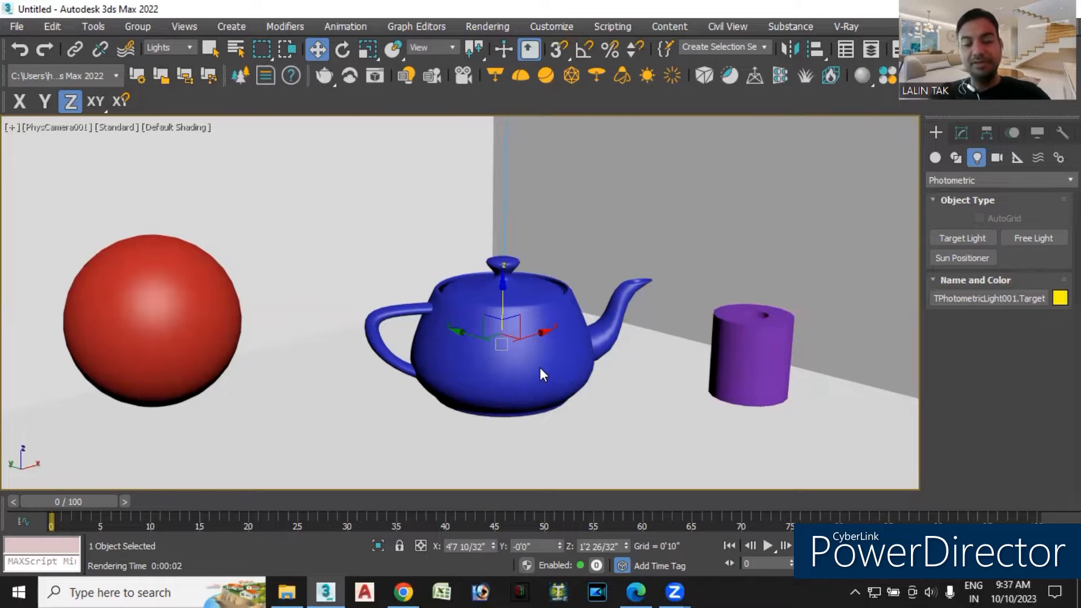
Return to the Perspective view and switch its viewport display to High Quality to preview the light and shadows.
key("p")
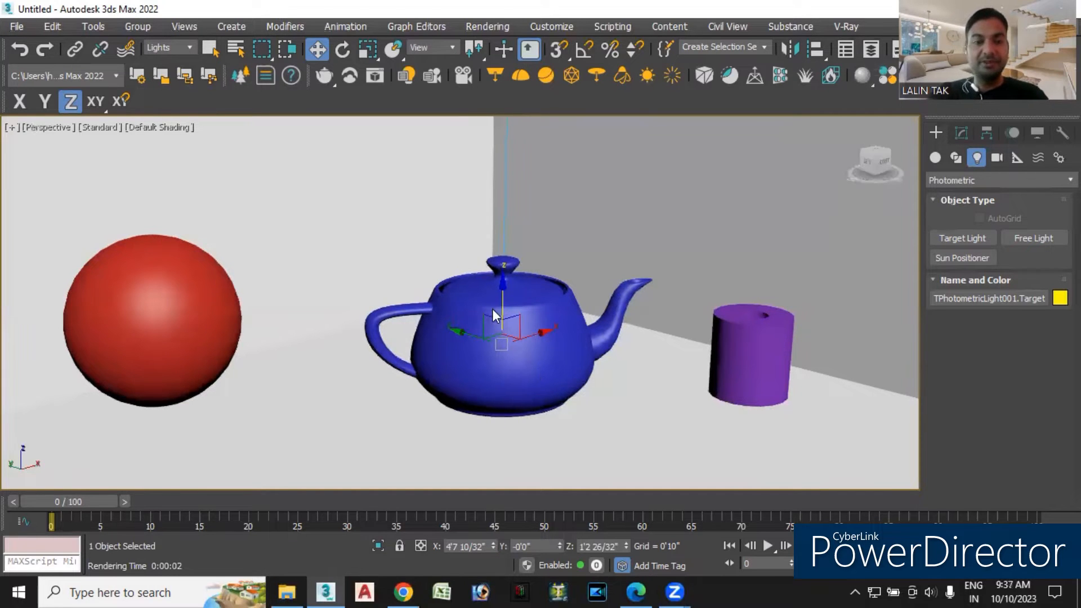
scroll(490, 326, "down", 2)
scroll(488, 329, "down", 3)
scroll(484, 360, "up", 3)
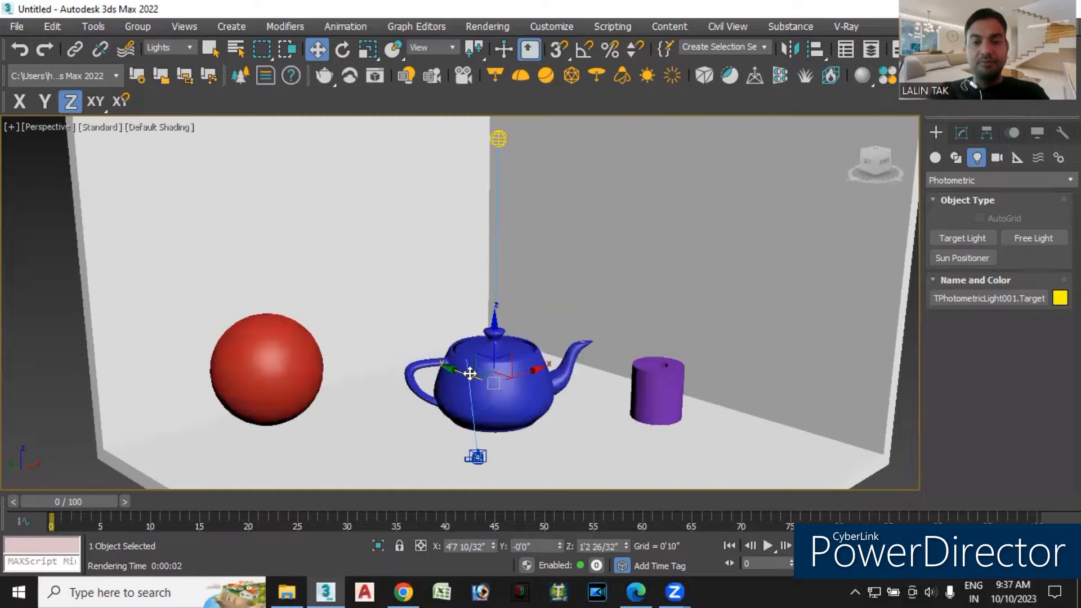
middle_click_drag(553, 368, 537, 381)
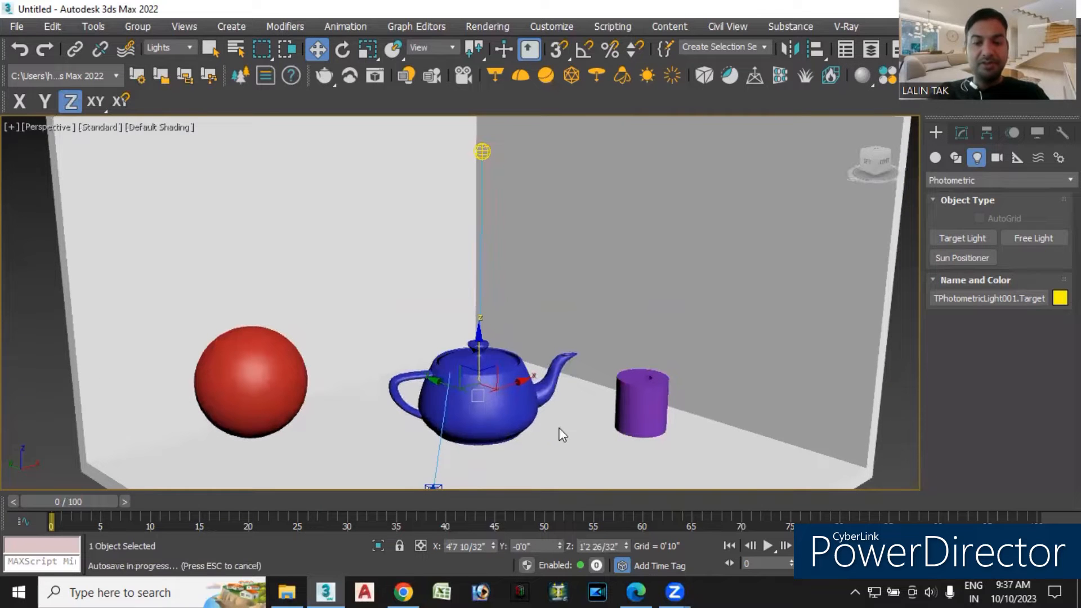
middle_click_drag(534, 438, 511, 434, "alt")
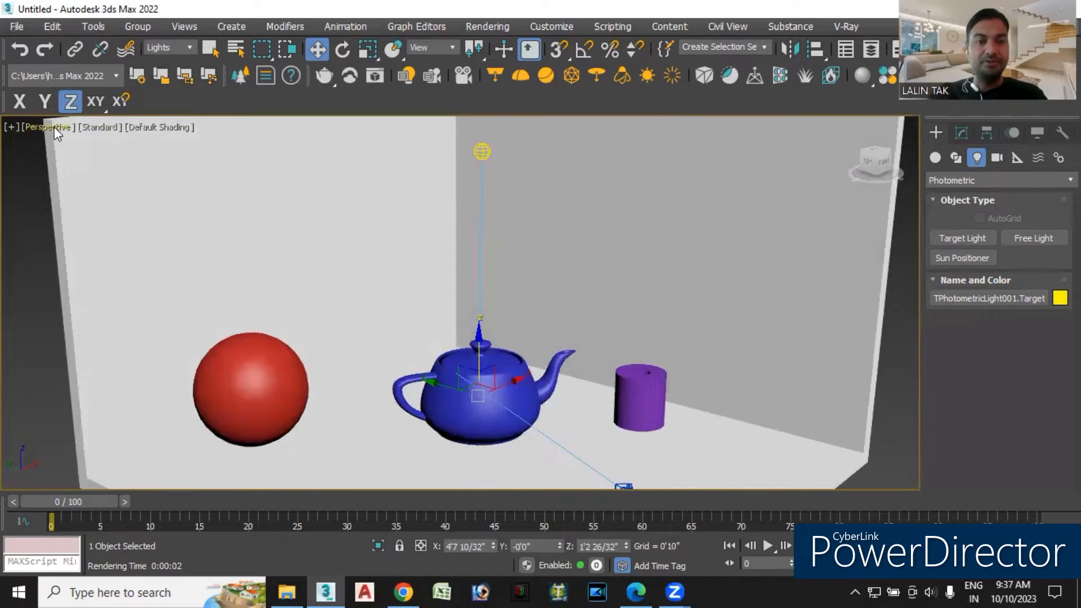
left_click(99, 126)
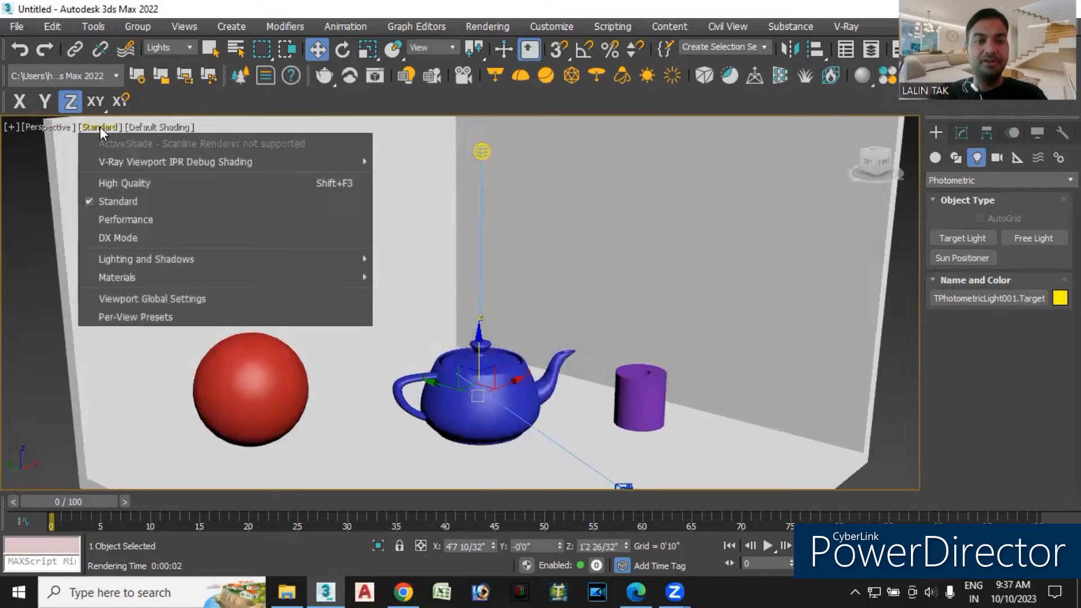
left_click(127, 184)
middle_click_drag(542, 328, 540, 385)
middle_click_drag(500, 333, 483, 357)
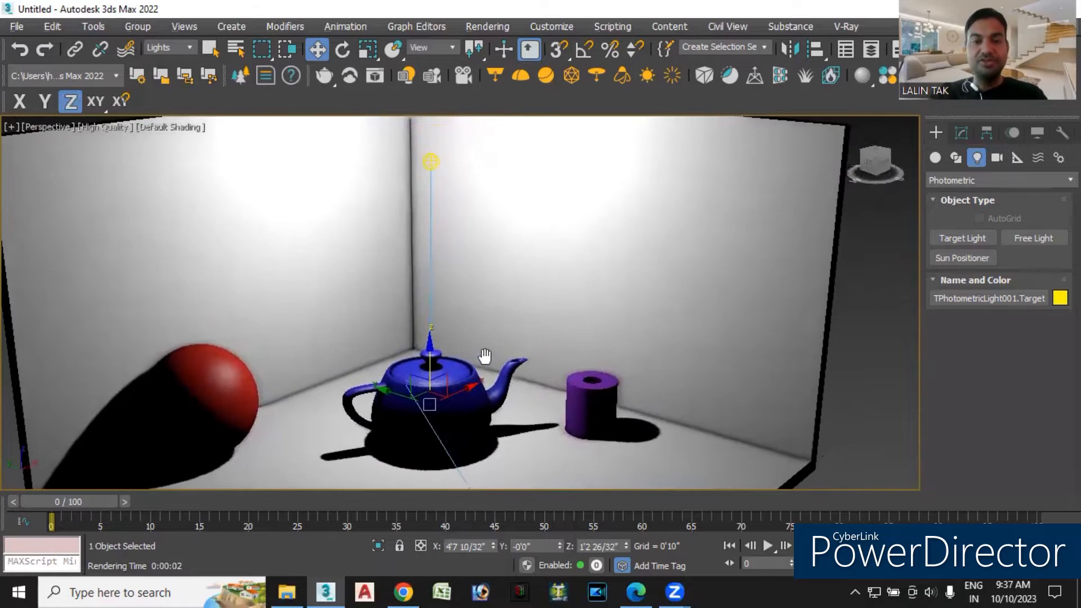
Move the photometric light along X to about 2'1" and raise it along Z to 10'0".
left_click_drag(411, 141, 496, 225)
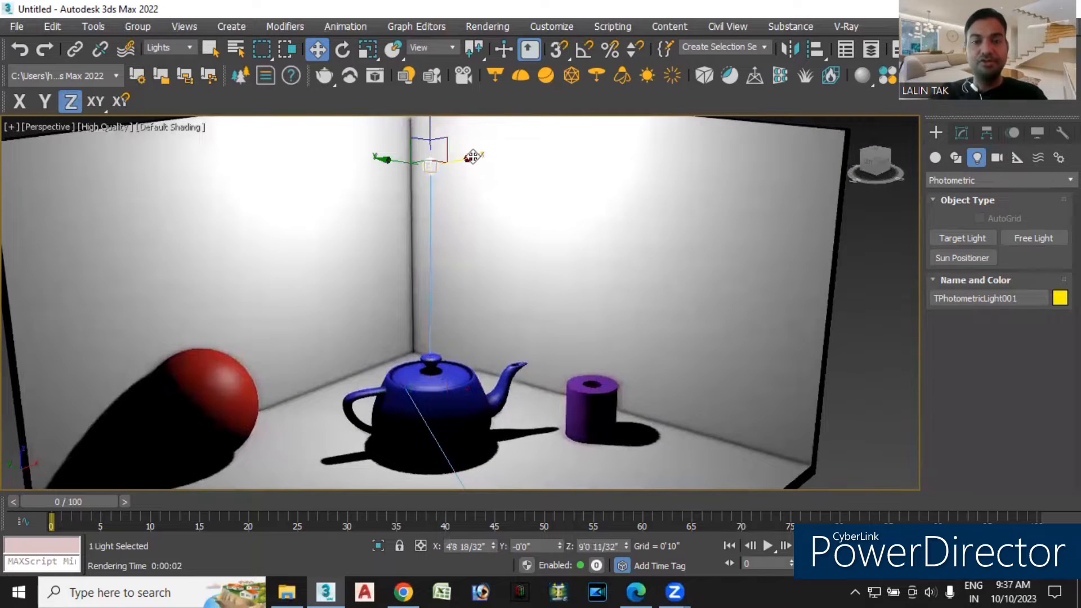
left_click_drag(475, 157, 415, 241)
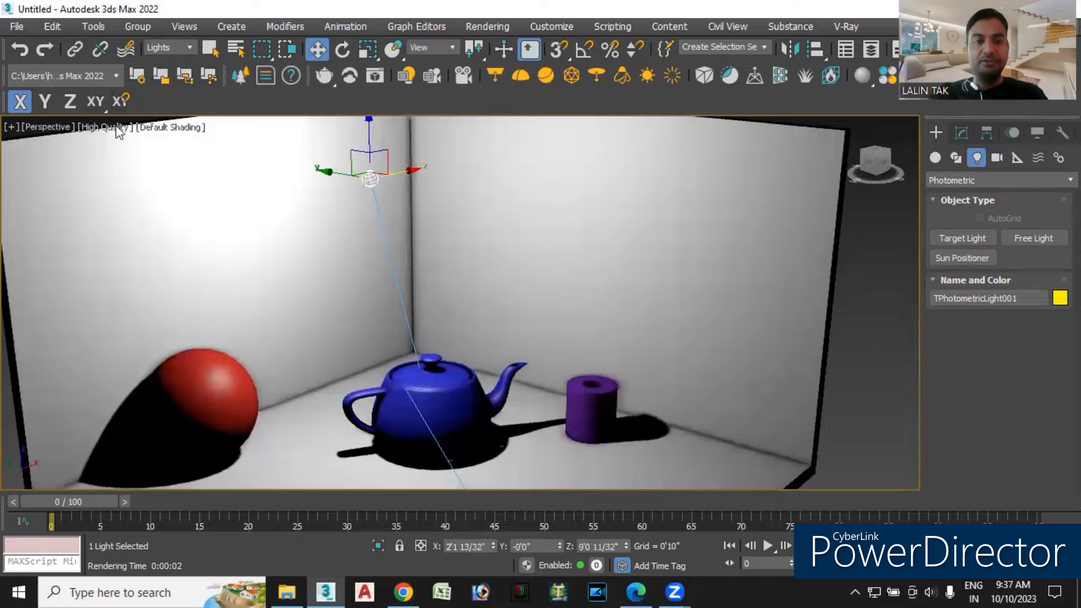
left_click_drag(368, 120, 396, 110)
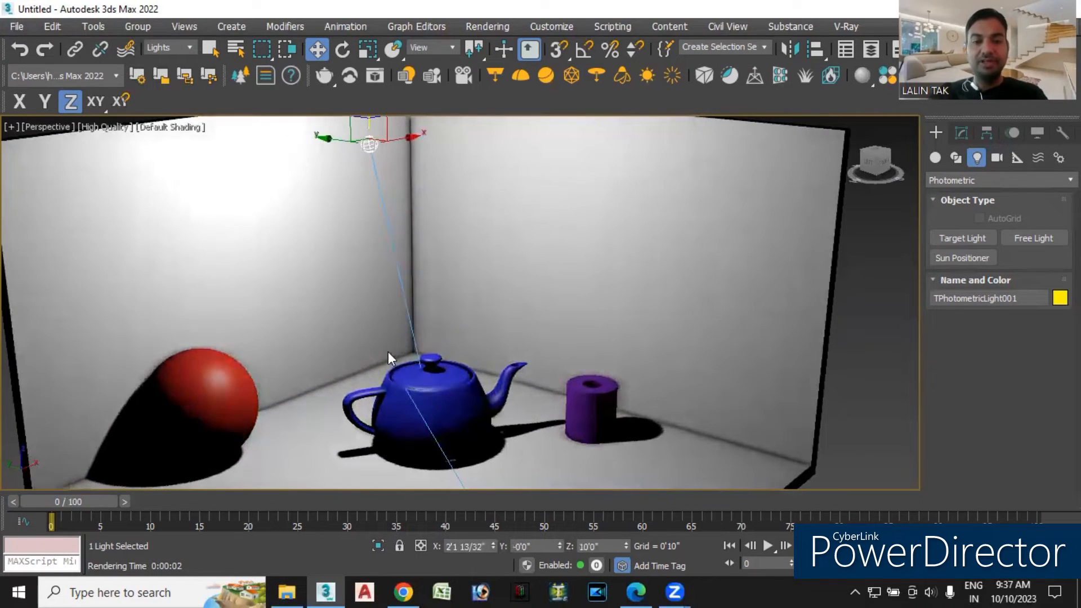
Try different positions for the light's target, placing it at about X 4'1" and Y -0'2" inside the teapot.
left_click(430, 407)
left_click_drag(449, 410, 504, 366)
mouse_move(432, 374)
left_mouse_down()
mouse_move(447, 375)
mouse_move(377, 357)
mouse_move(428, 388)
left_mouse_up()
middle_click_drag(543, 452, 498, 443, "alt")
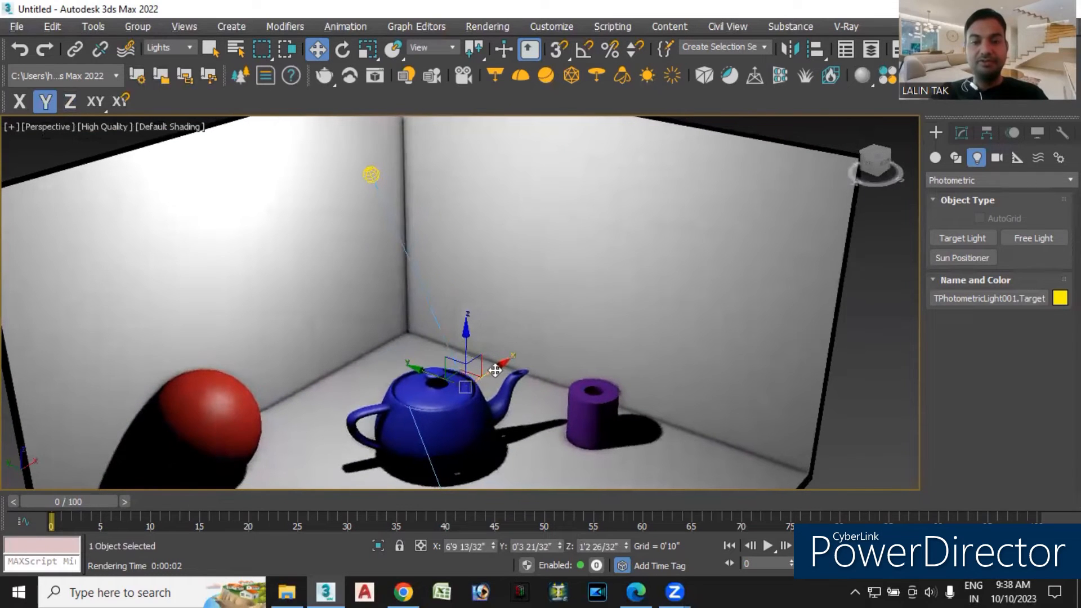
left_click_drag(498, 364, 381, 415)
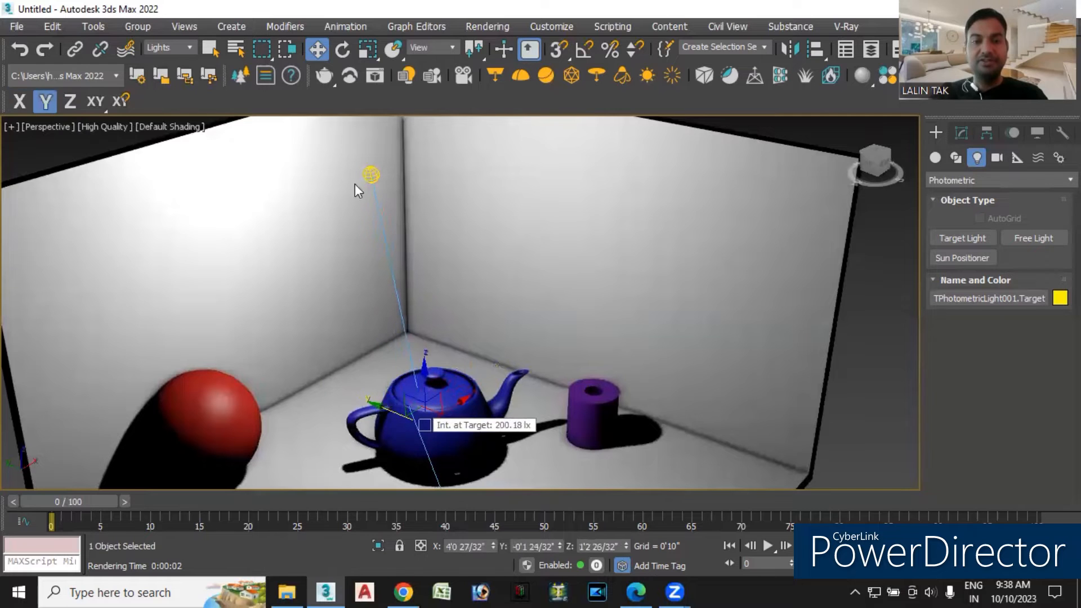
Move the photometric light along Z to about 9'4" and along Y to about -1'10".
left_click(371, 171)
left_click_drag(371, 138, 422, 169)
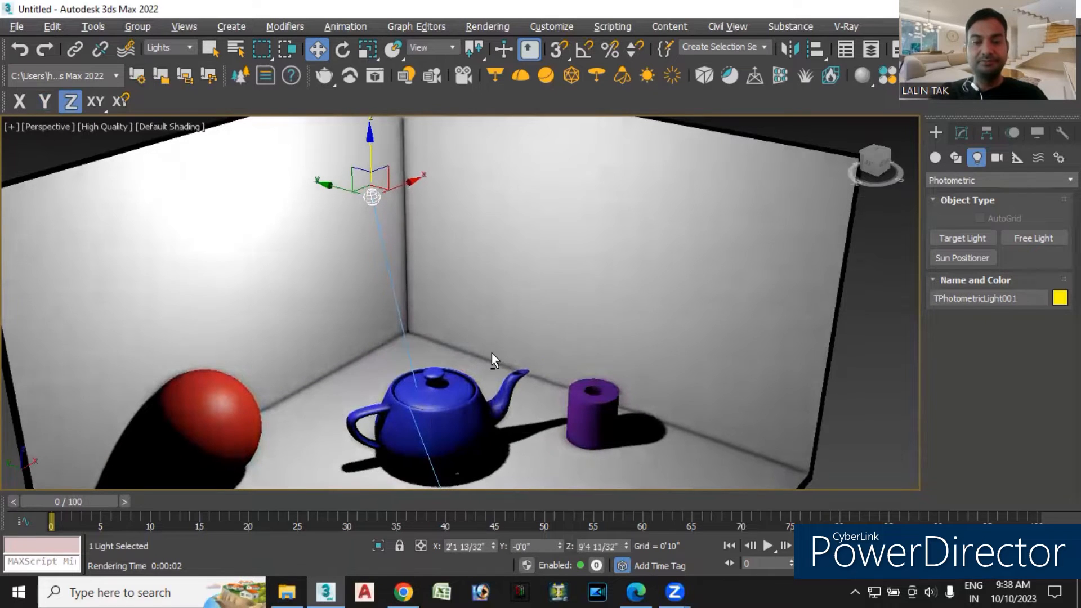
scroll(491, 355, "down", 2)
scroll(490, 355, "up", 2)
left_click_drag(327, 186, 405, 428)
middle_click_drag(527, 366, 583, 338)
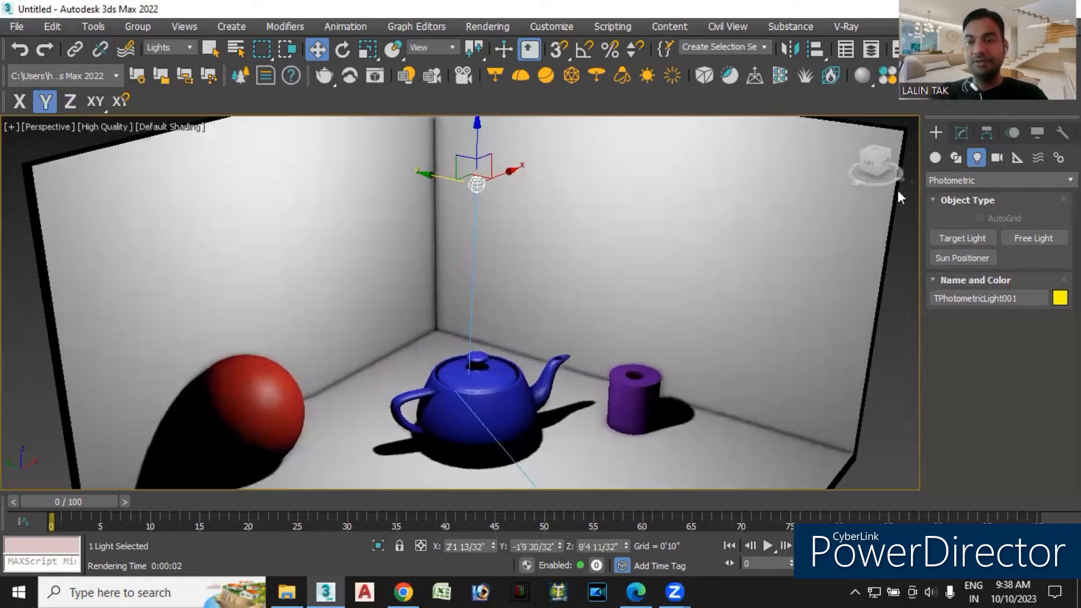
Examine the photometric light's template, general and shadow parameters.
left_click(960, 134)
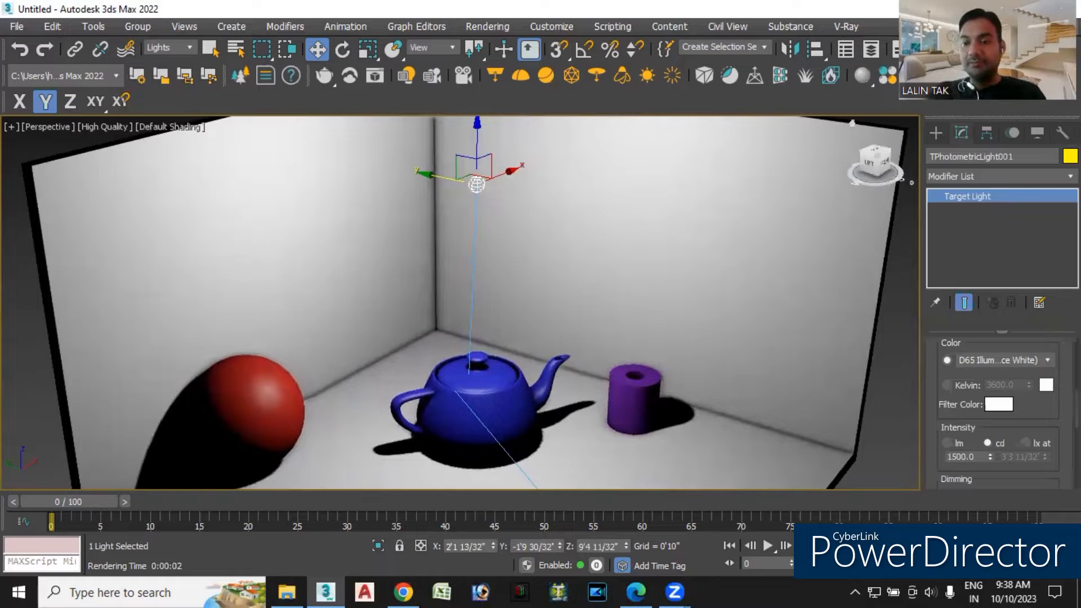
scroll(997, 394, "up", 3)
scroll(963, 344, "up", 2)
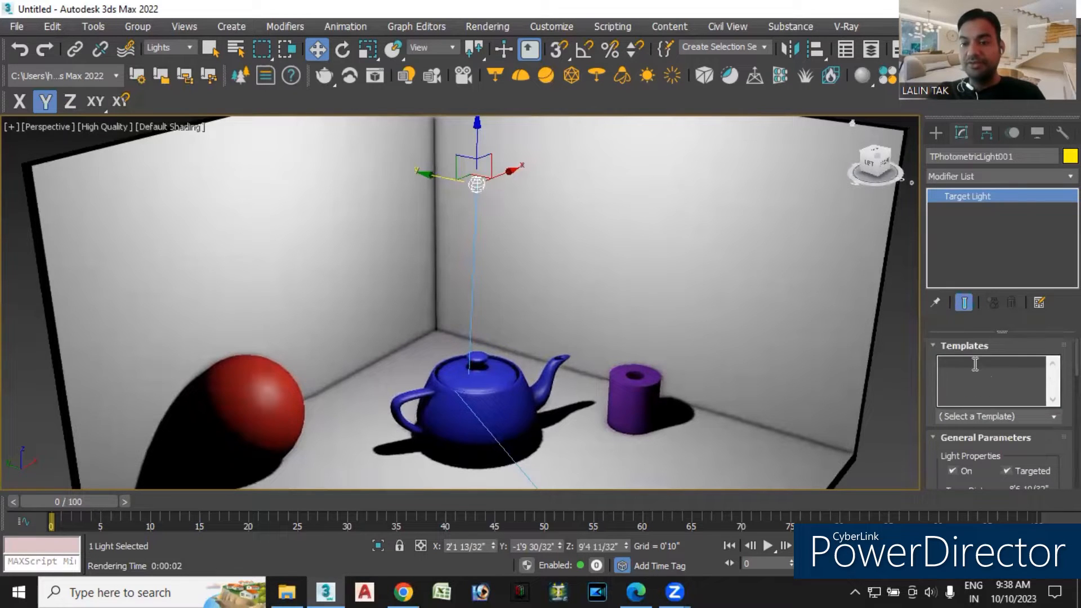
left_click(964, 346)
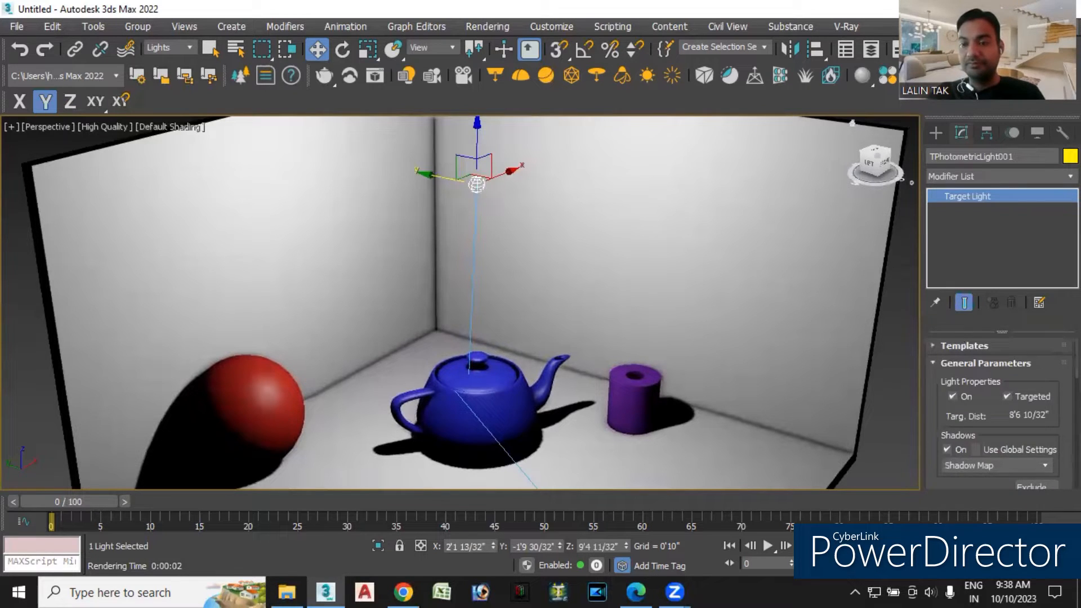
left_click(986, 364)
left_click(983, 363)
scroll(968, 395, "down", 1)
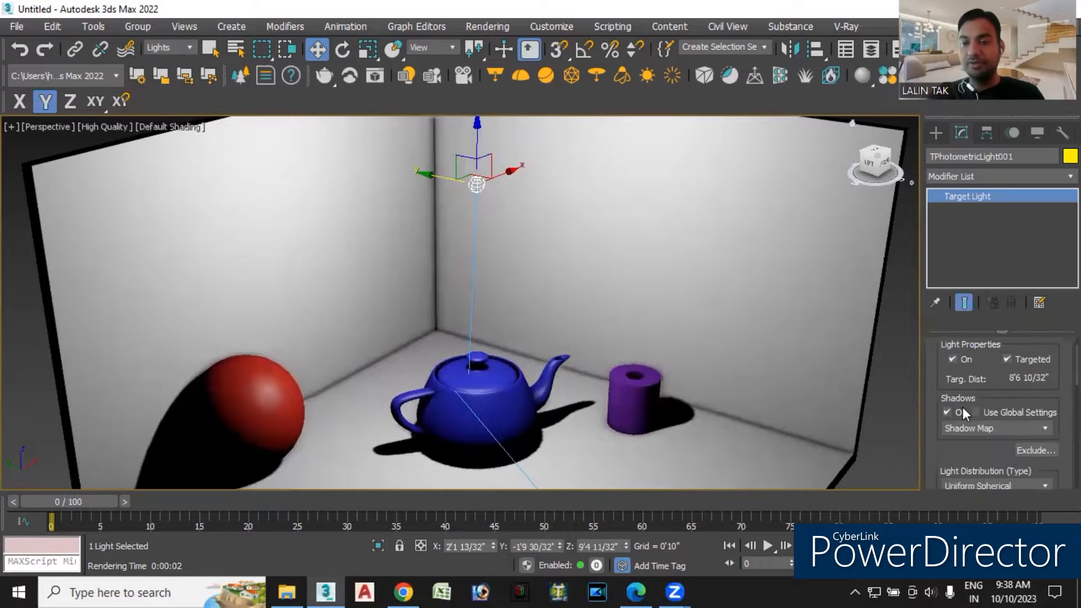
scroll(1046, 383, "up", 1)
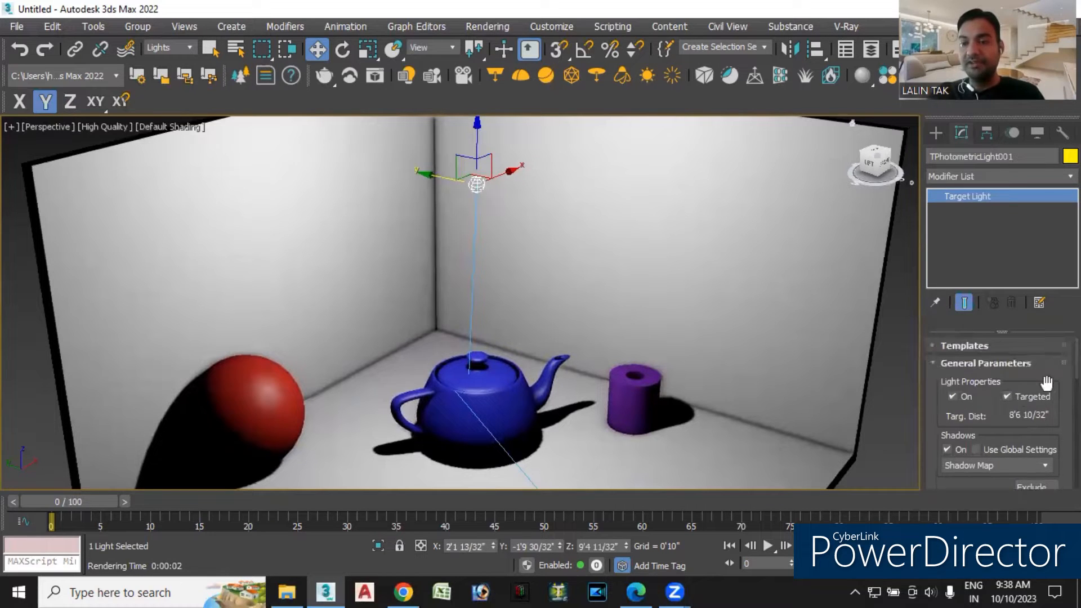
Turn off the photometric light's Targeted property and lower the light along Z to about 7'8".
left_click(1007, 397)
left_click_drag(478, 133, 477, 175)
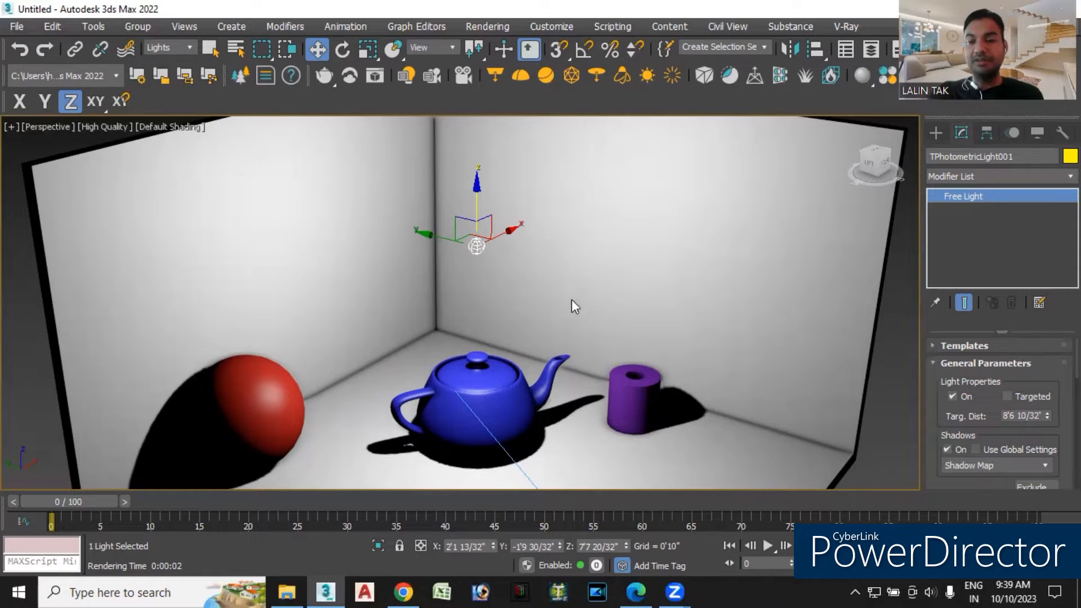
scroll(1032, 373, "down", 2)
scroll(1033, 373, "up", 2)
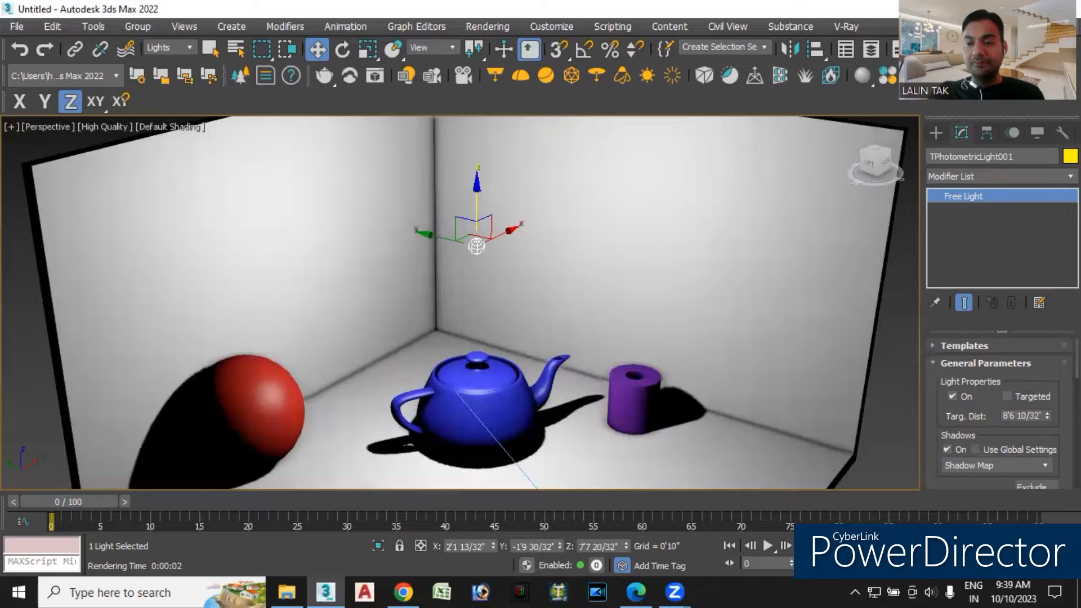
Try the 40W Bulb template on the photometric light, followed by the 100W Bulb template.
left_click(964, 345)
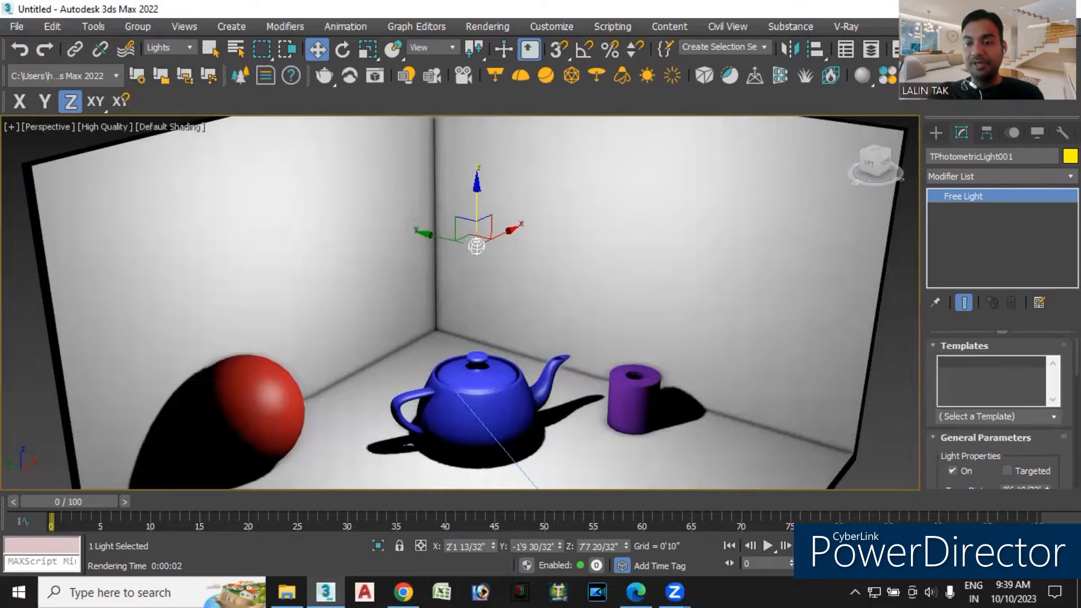
left_click(1052, 417)
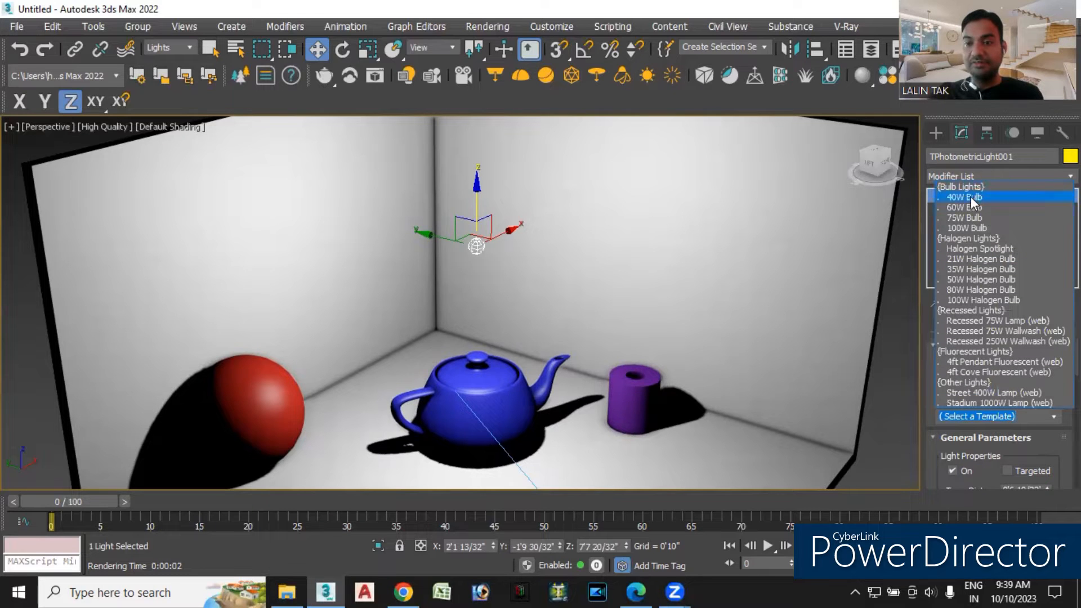
left_click(967, 197)
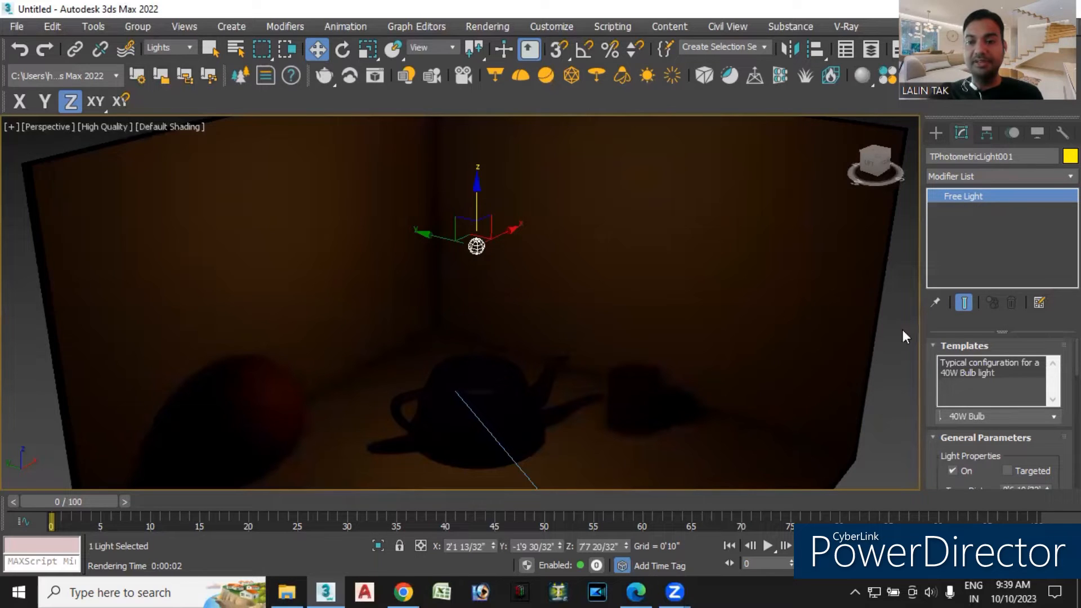
left_click(1034, 417)
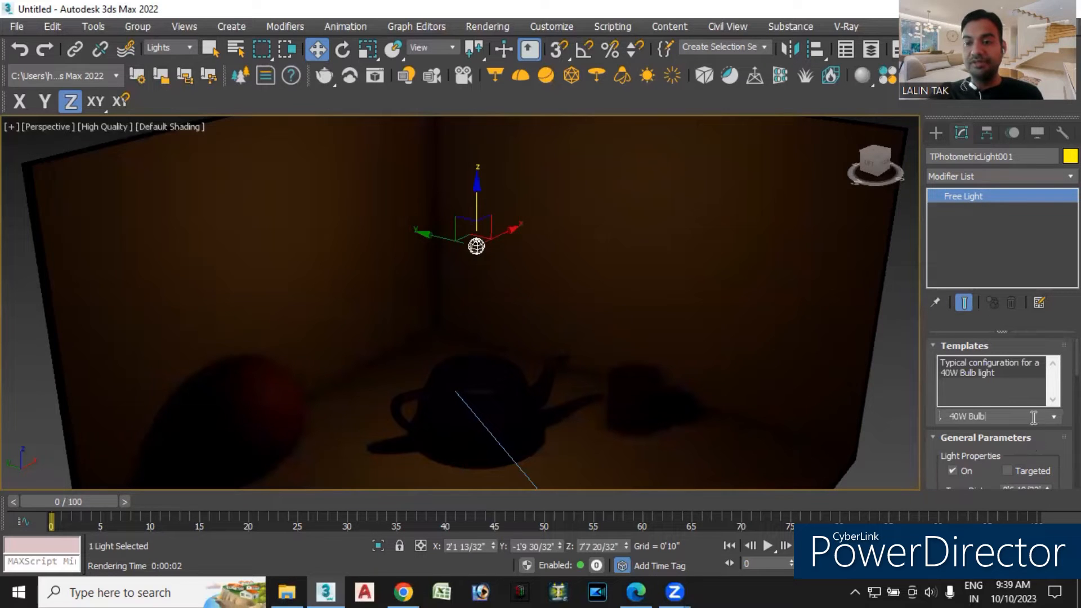
left_click(1055, 418)
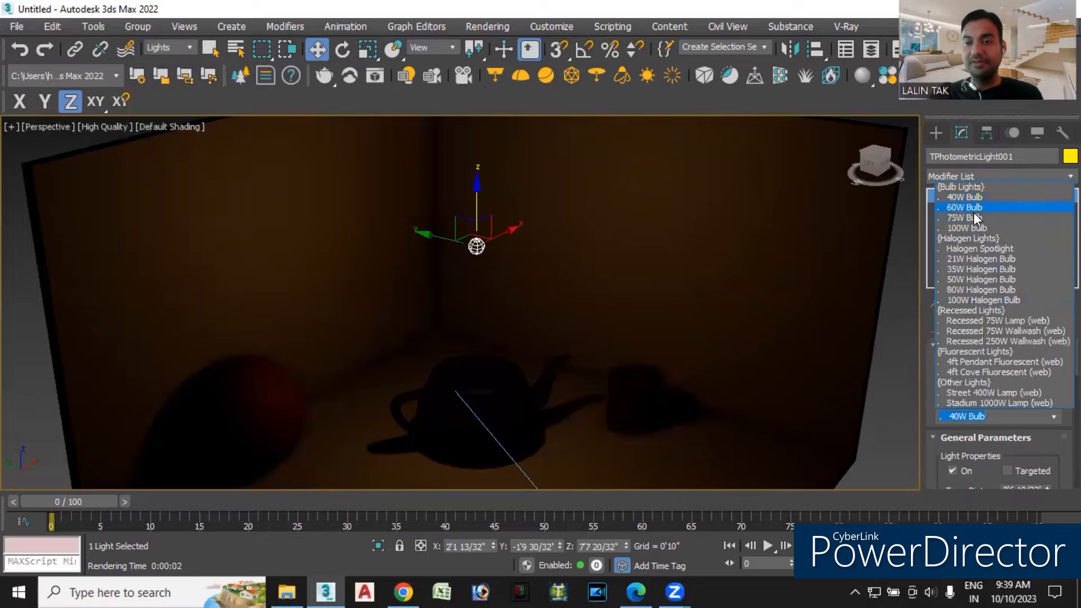
left_click(963, 228)
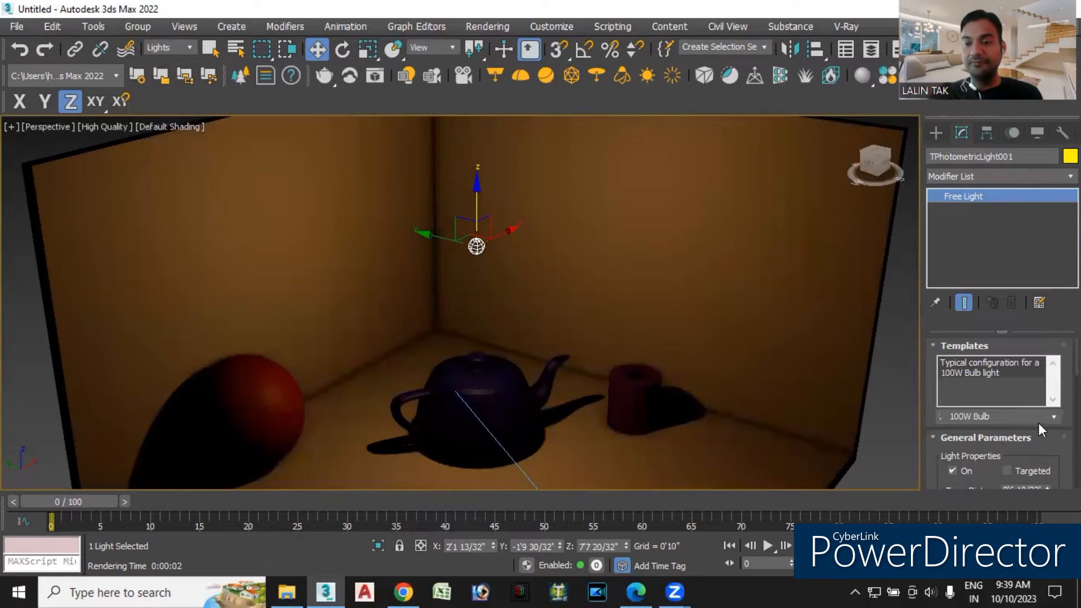
Try the Halogen Spotlight template on the light and test-render the Perspective view.
left_click(1053, 417)
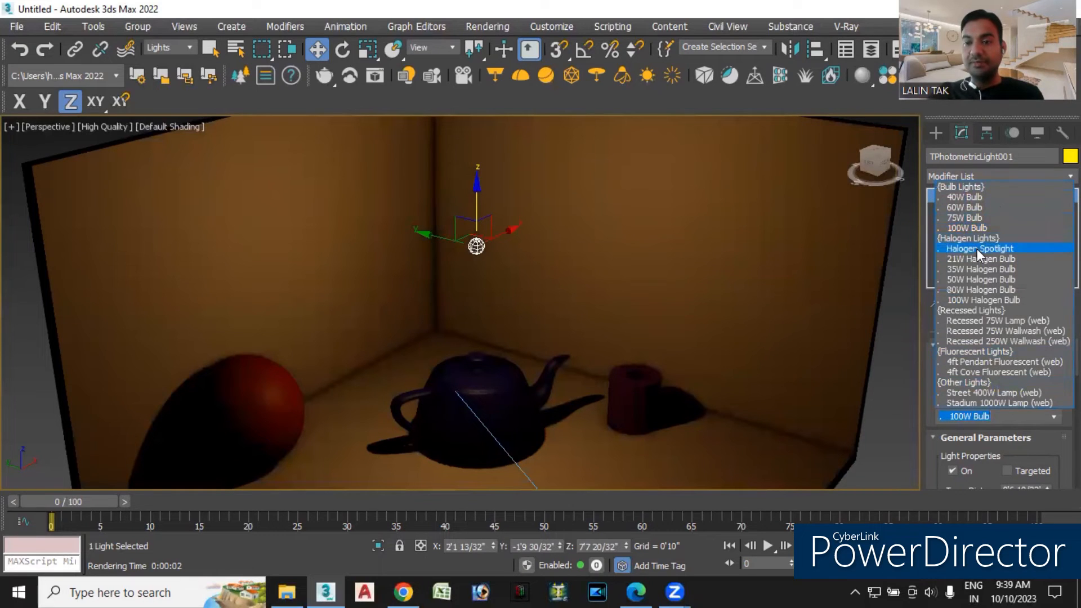
left_click(980, 247)
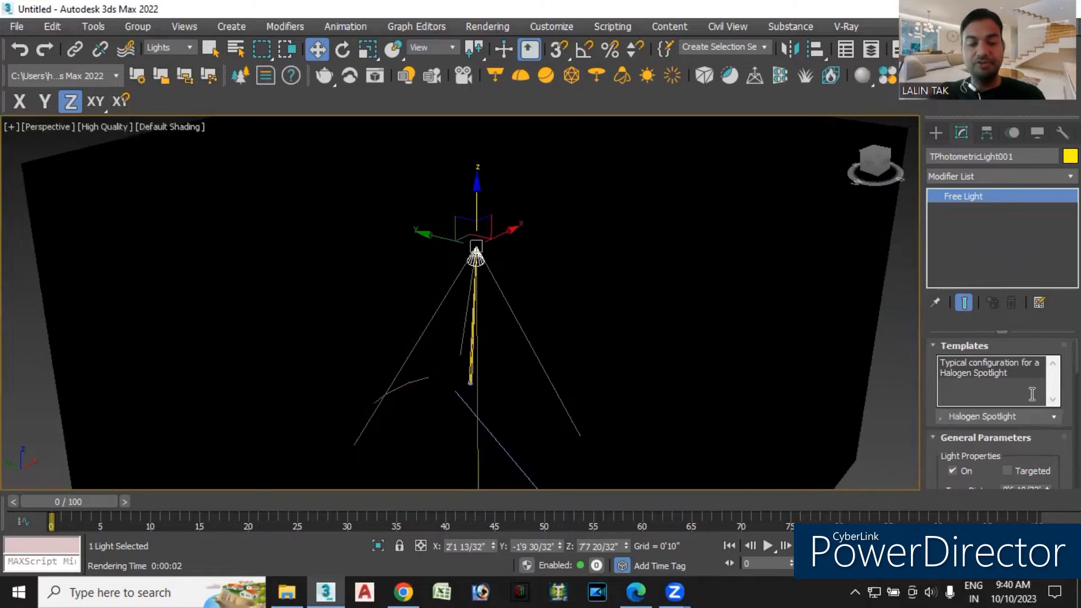
key("shift+q")
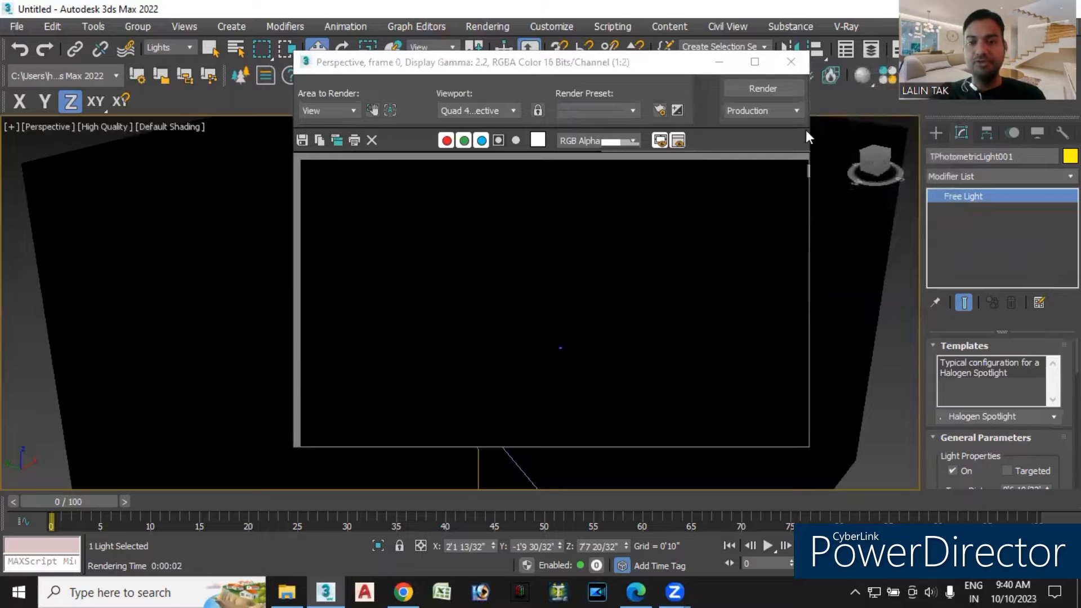
left_click(792, 62)
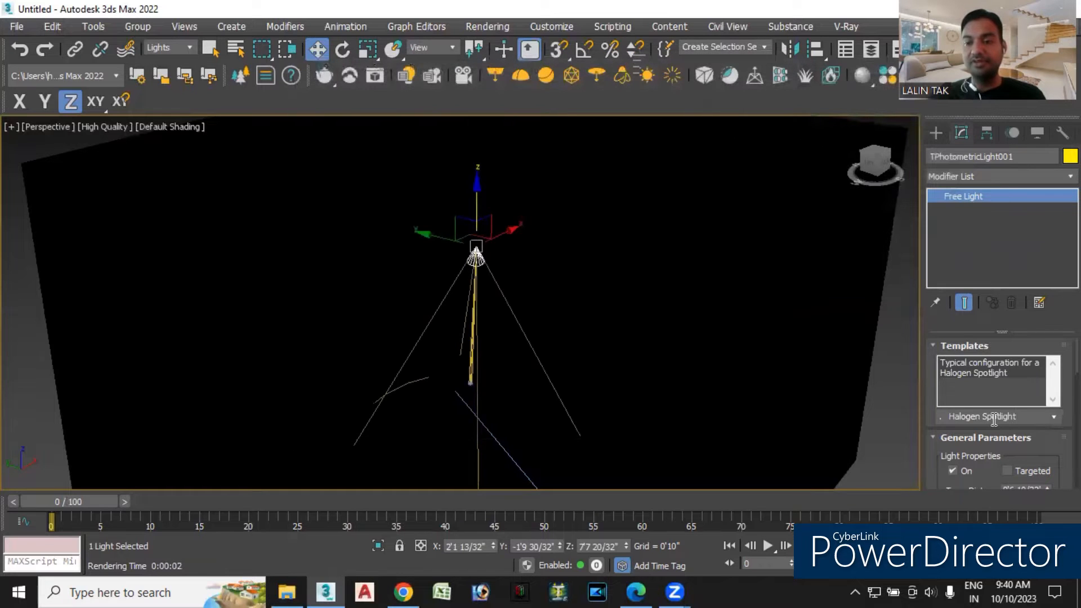
Try the 80W Halogen Bulb template on the light, followed by the 100W Halogen Bulb template.
left_click(1053, 417)
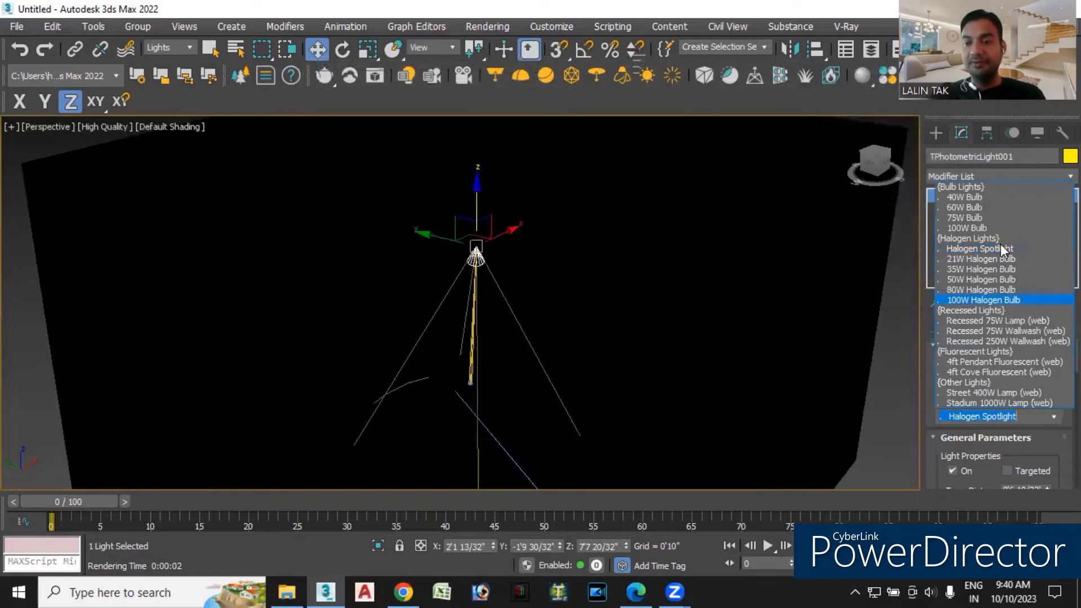
left_click(975, 290)
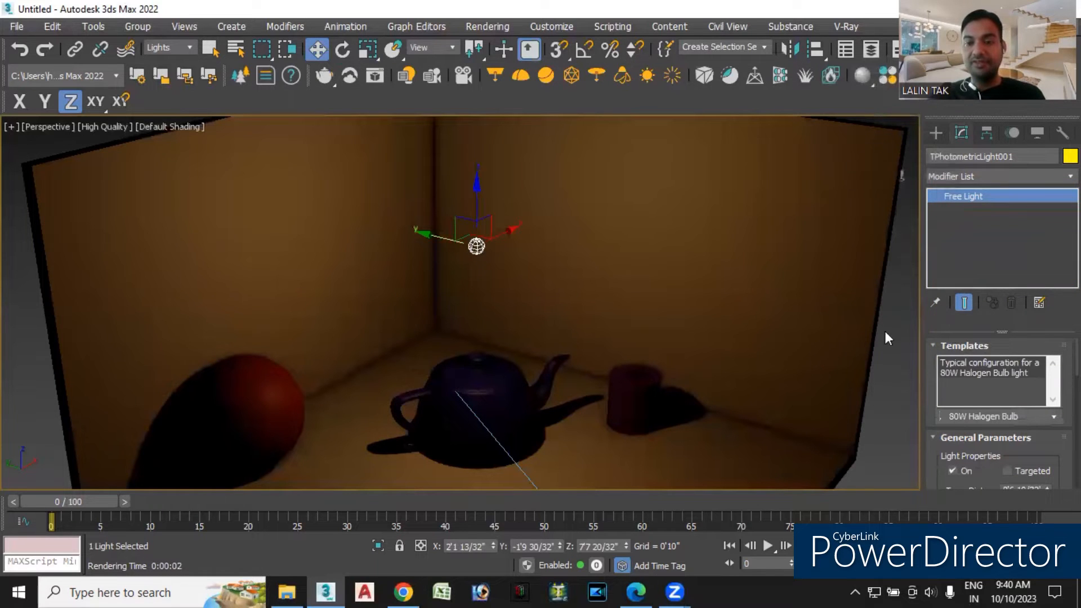
left_click(1026, 420)
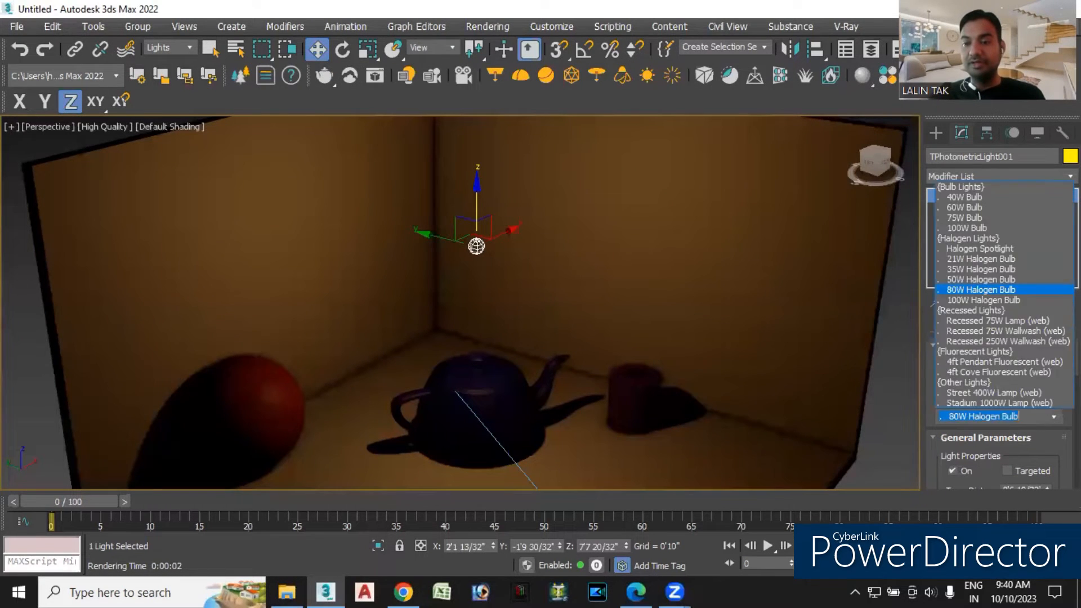
left_click(978, 301)
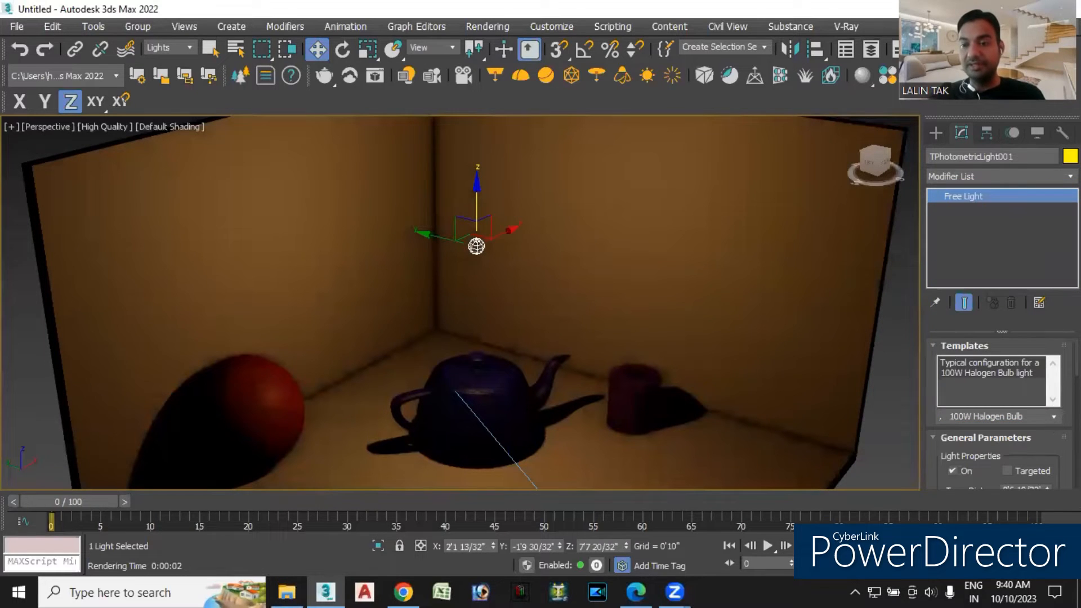
Try the Street 400W Lamp (web) template on the light, followed by Stadium 1000W Lamp (web).
left_click(1026, 416)
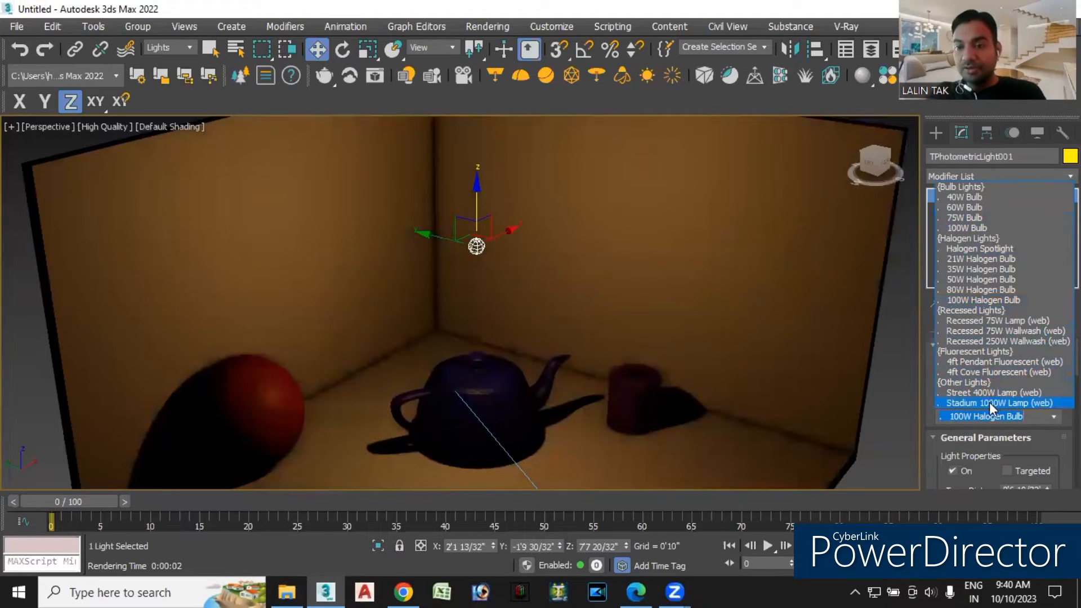
left_click(962, 393)
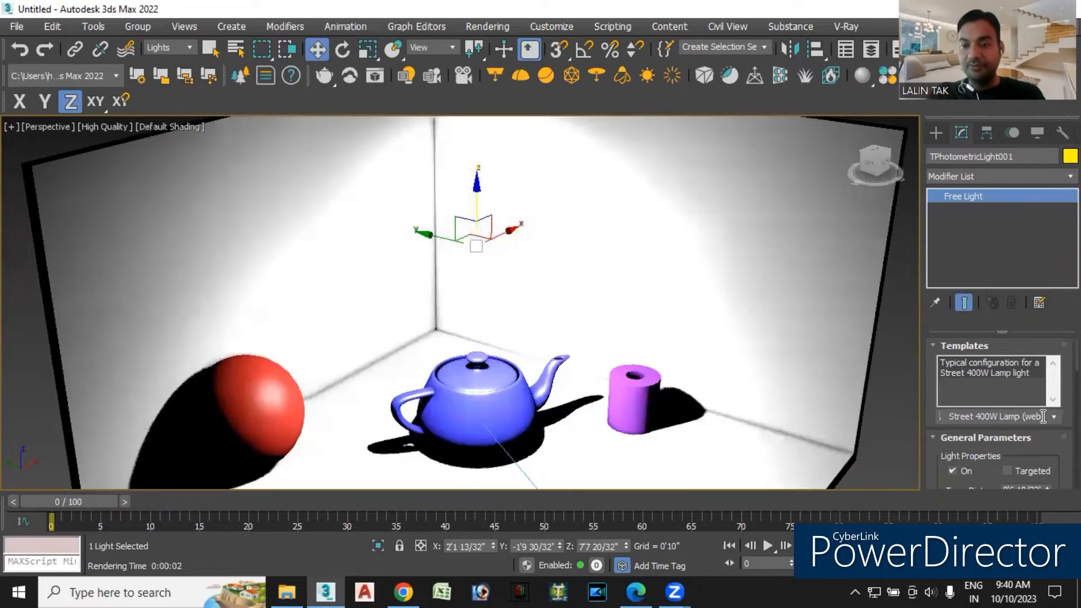
left_click(1052, 416)
left_click(982, 404)
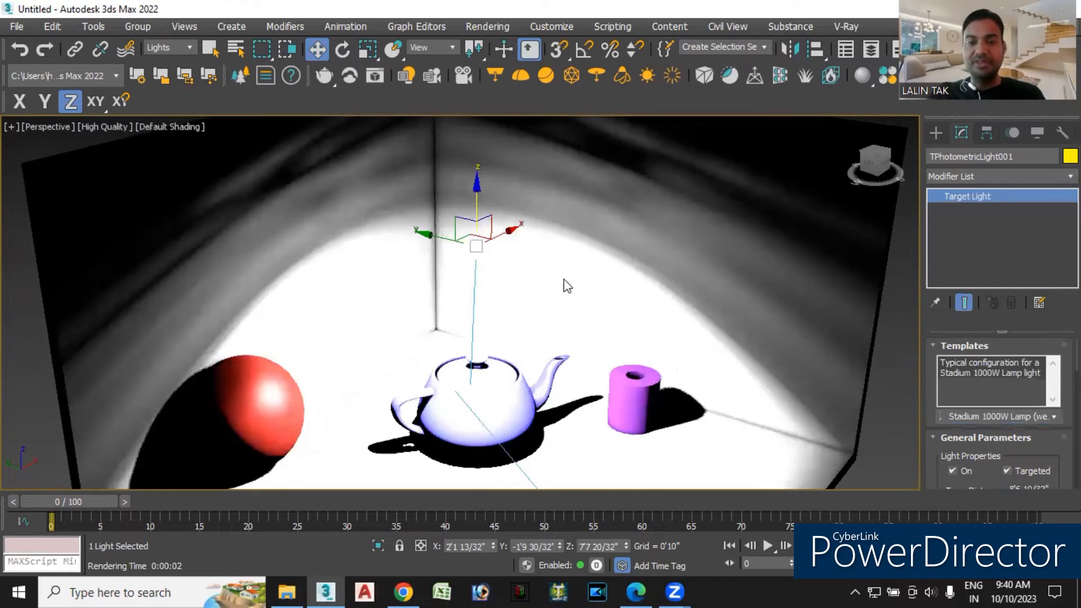
Look through the available light templates and the light's General Parameters and Distribution sections.
left_click(1044, 416)
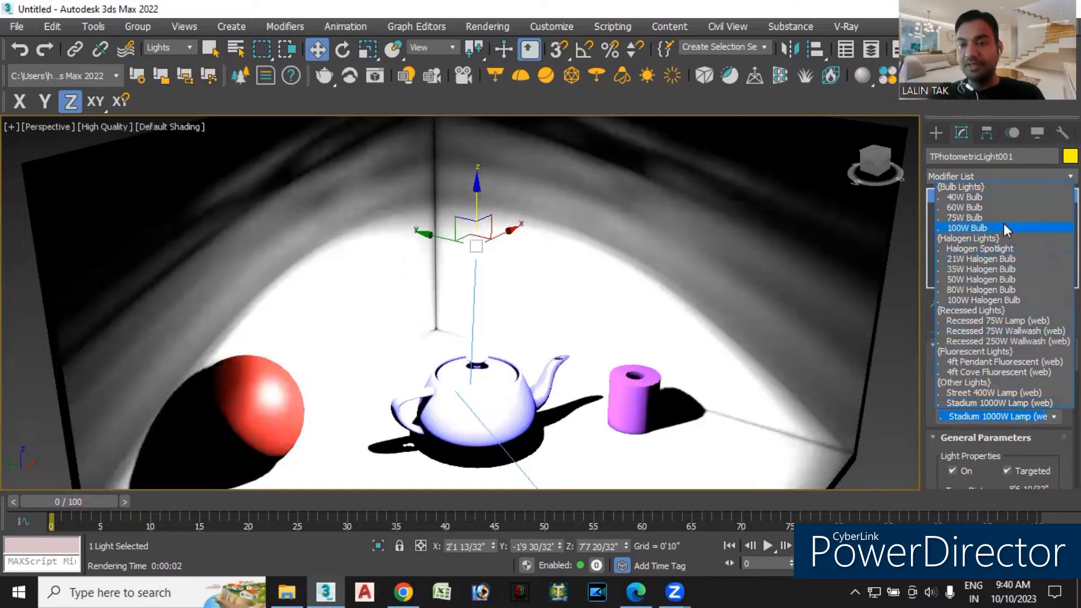
left_click(894, 399)
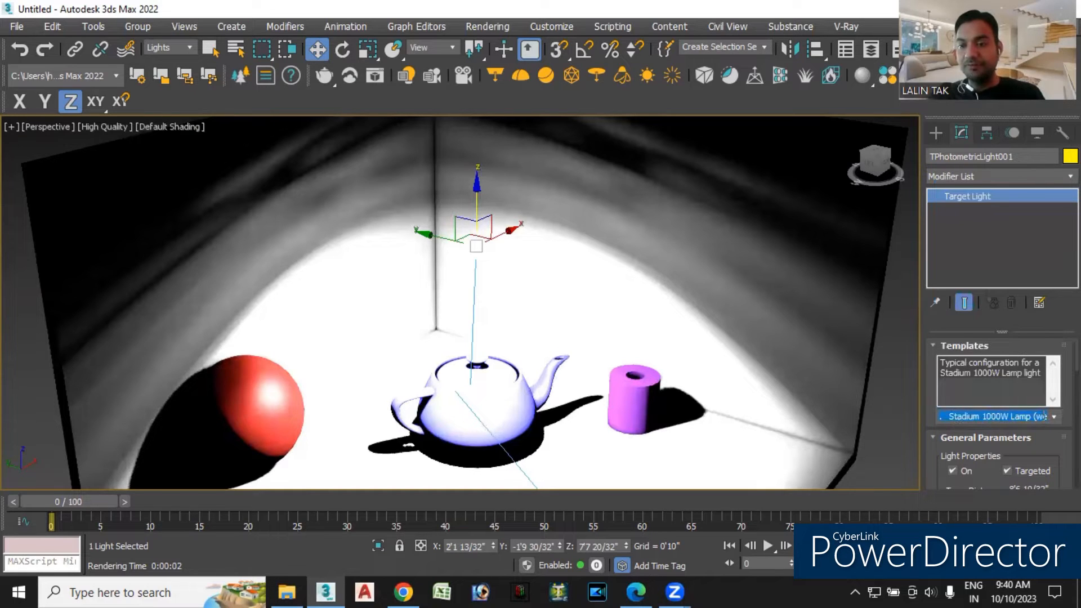
right_click(1046, 416)
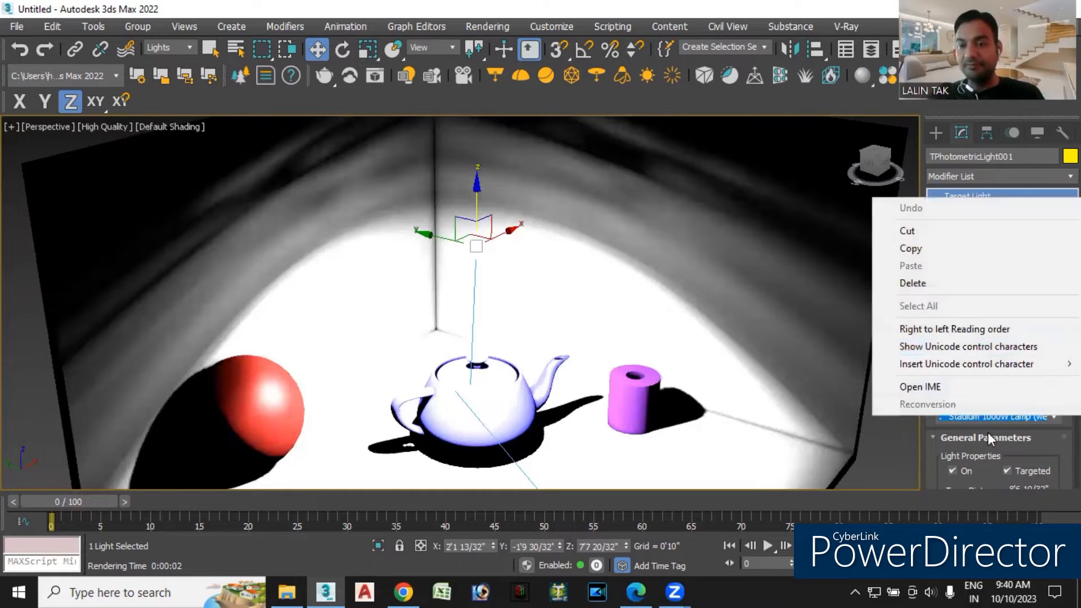
left_click(1004, 440)
left_click(1003, 437)
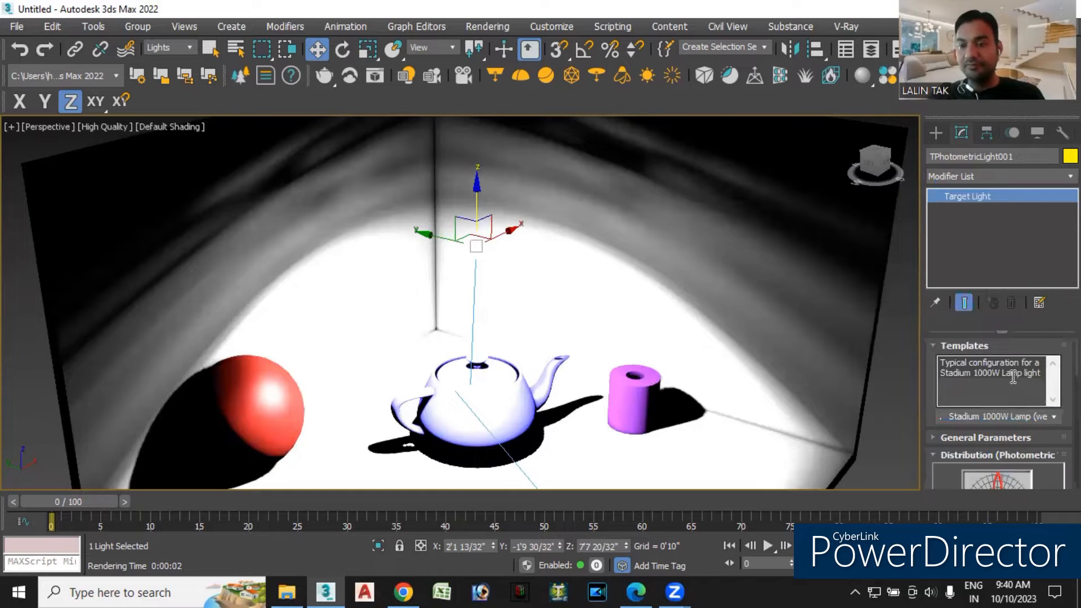
left_click(965, 347)
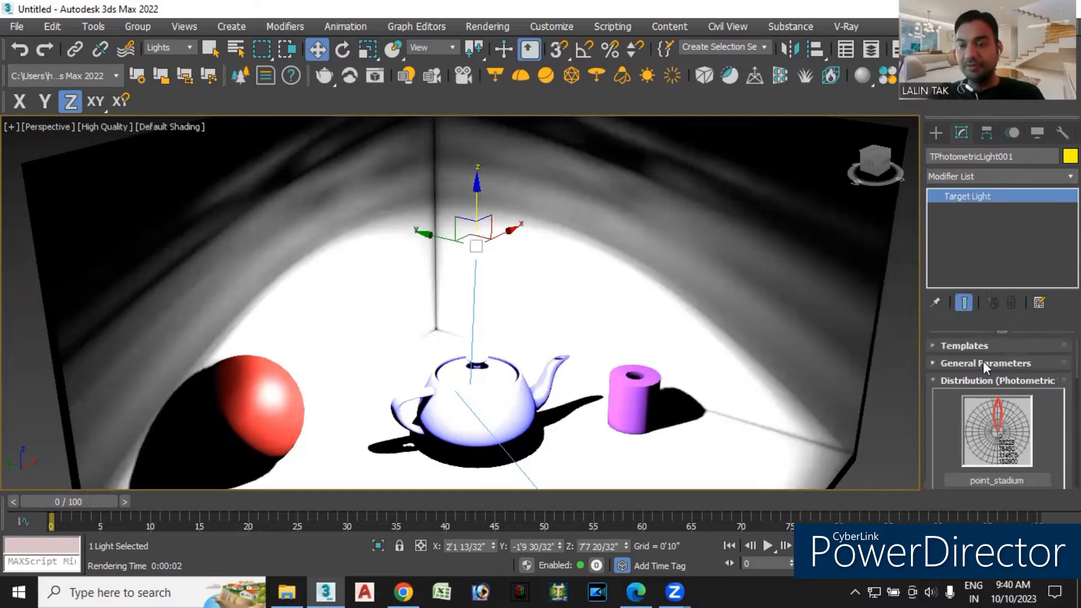
left_click(985, 347)
left_click(1051, 417)
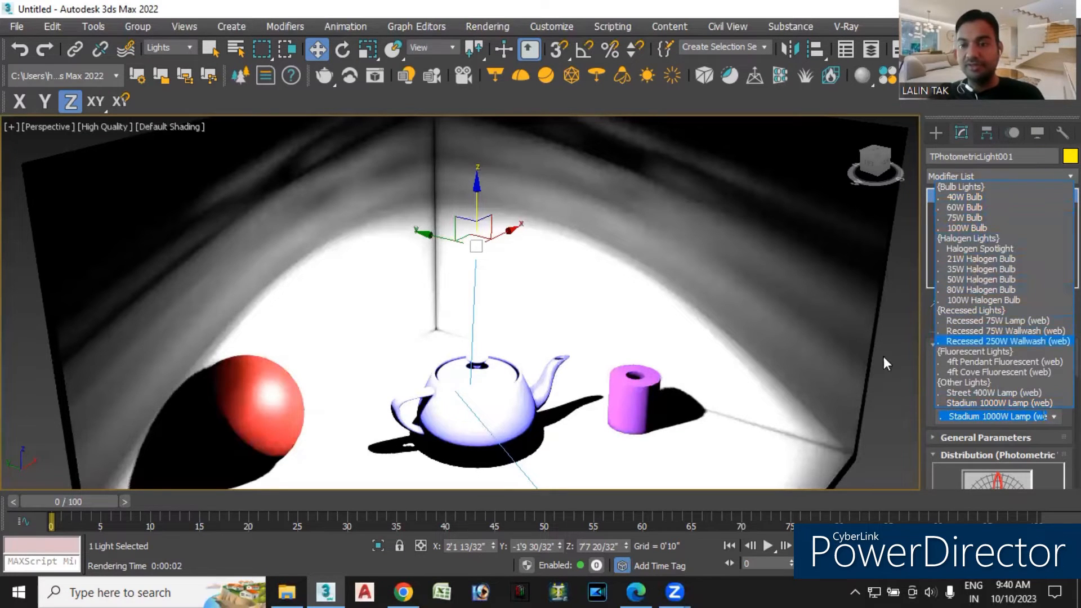
left_click(843, 364)
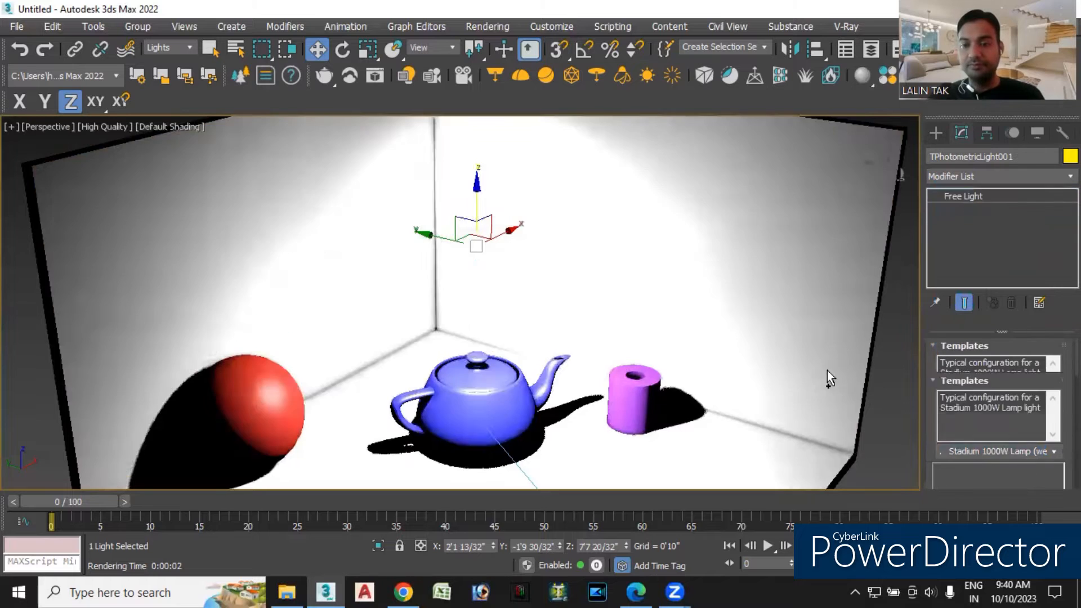
Undo the light's template, targeting and recent position changes, and reselect the photometric light.
key("ctrl+z")
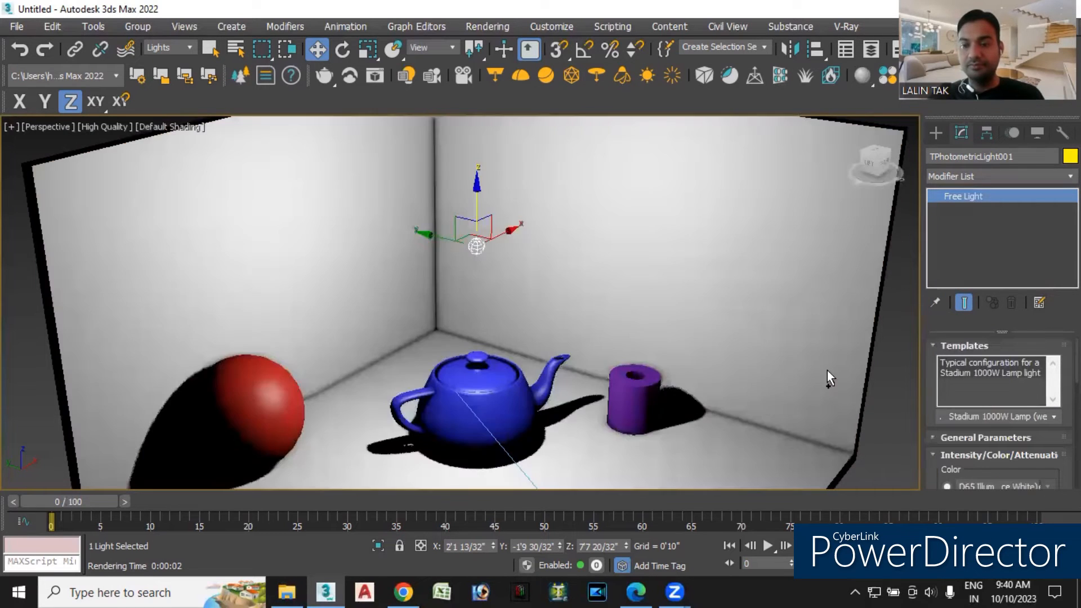
key("ctrl+z")
key("ctrl+z")
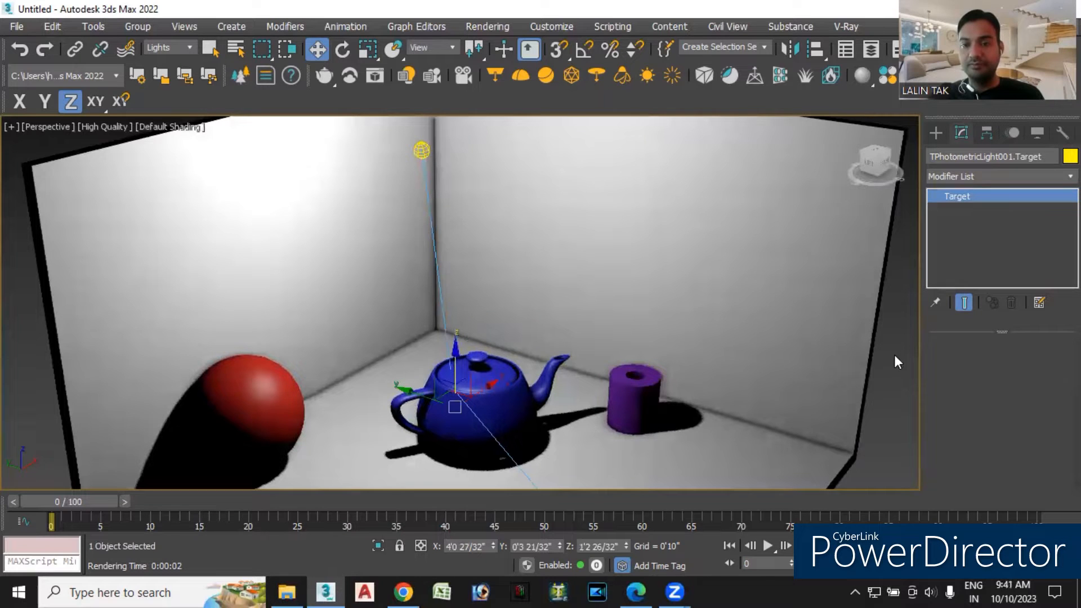
middle_click_drag(897, 362, 855, 363)
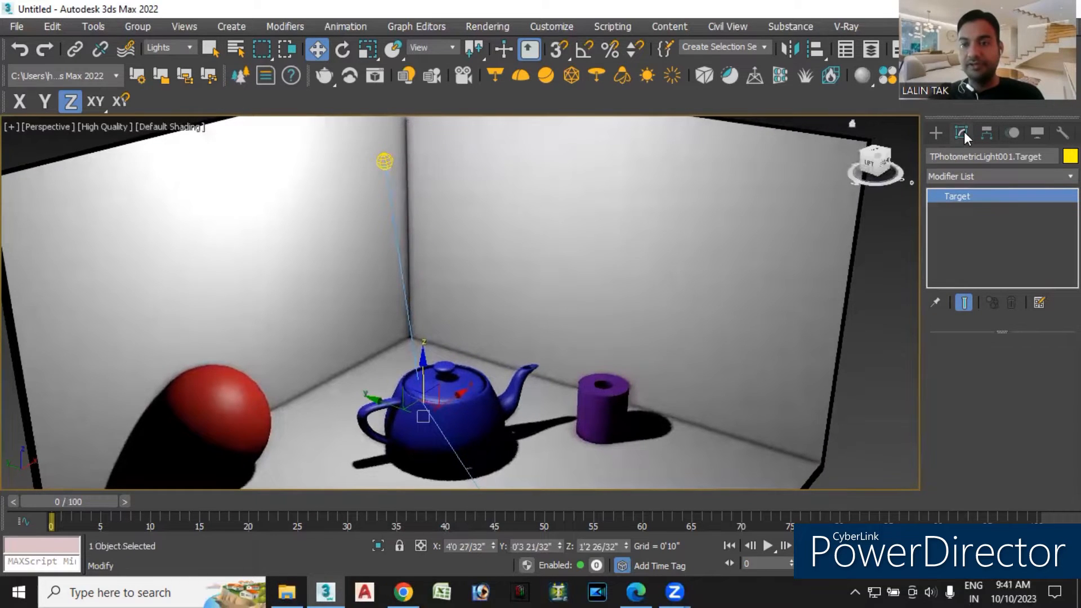
left_click_drag(345, 139, 505, 265)
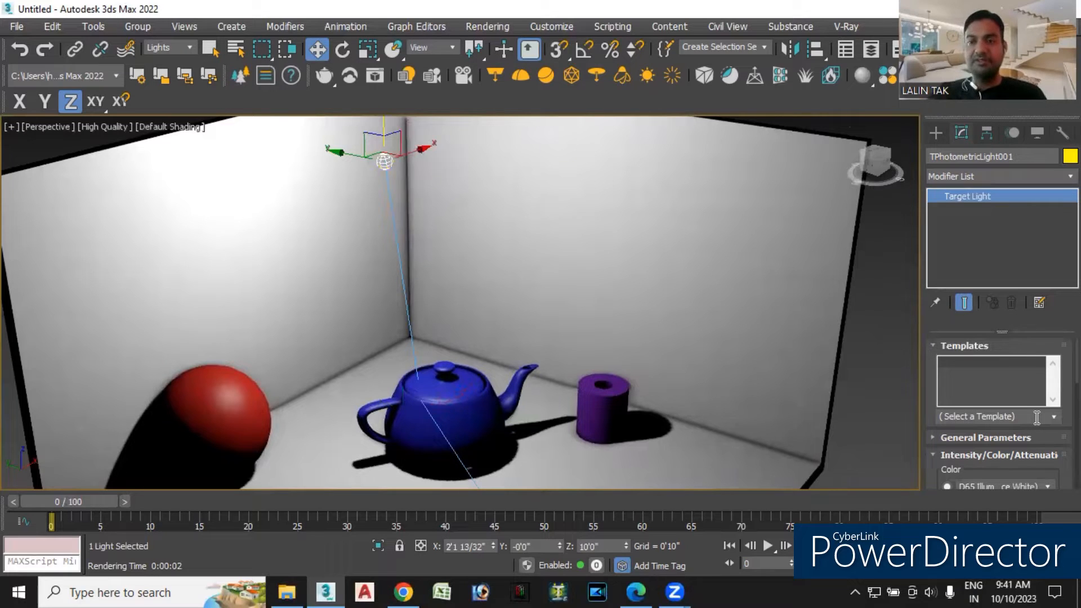
Look through the target light's intensity and general parameters, toggling its Targeted option off and back on.
left_click(958, 342)
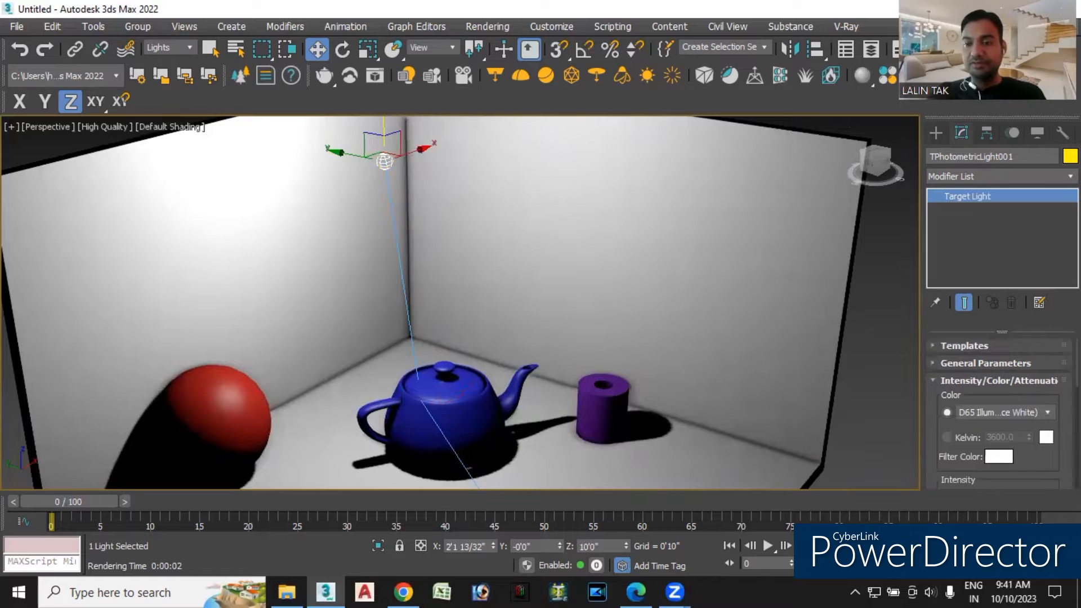
scroll(999, 412, "down", 5)
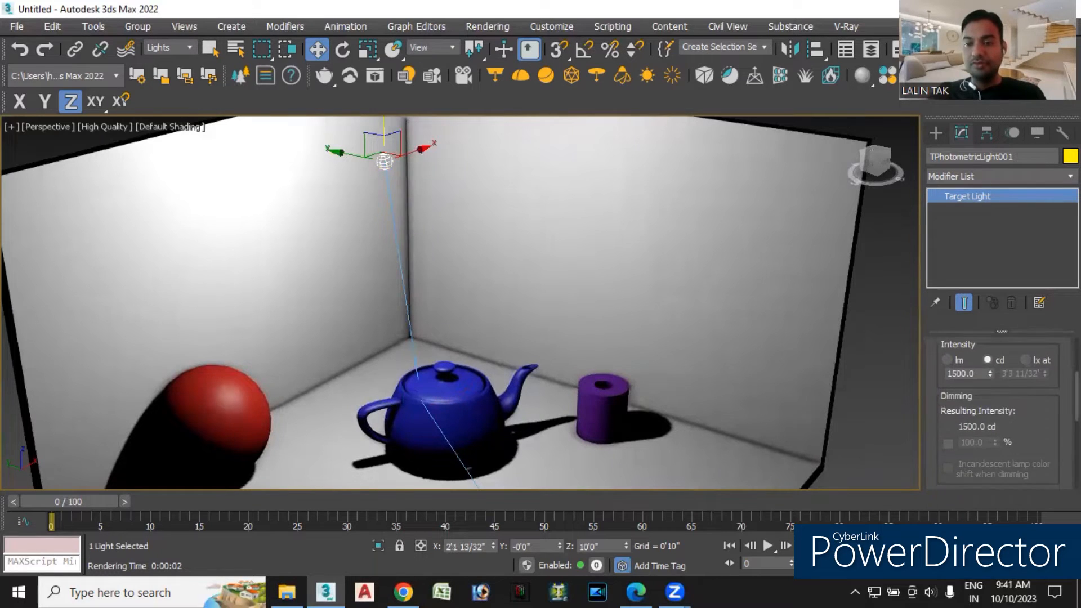
scroll(959, 347, "up", 5)
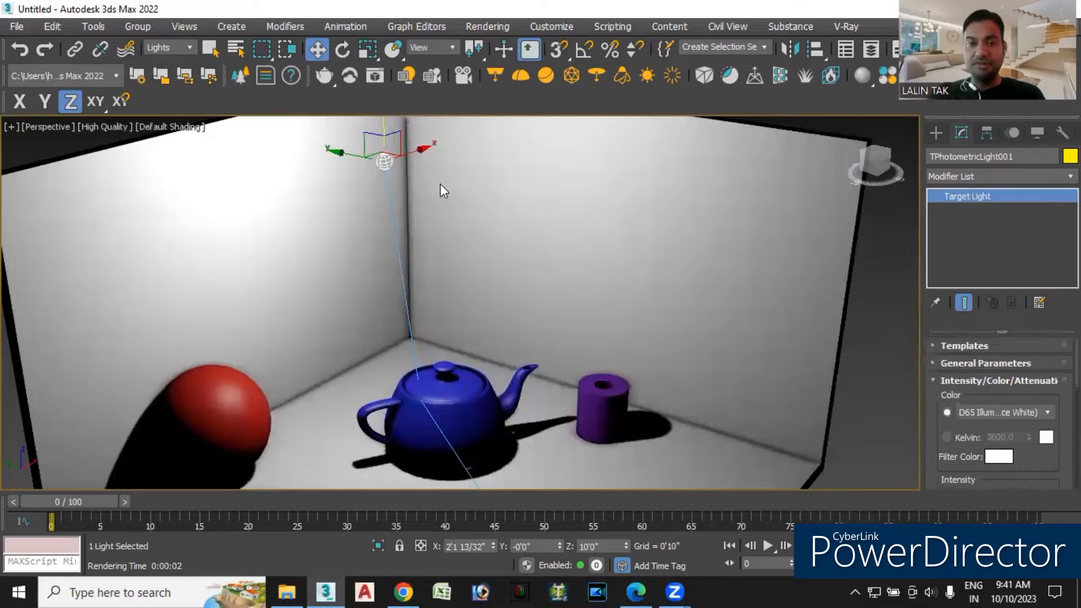
left_click(1024, 365)
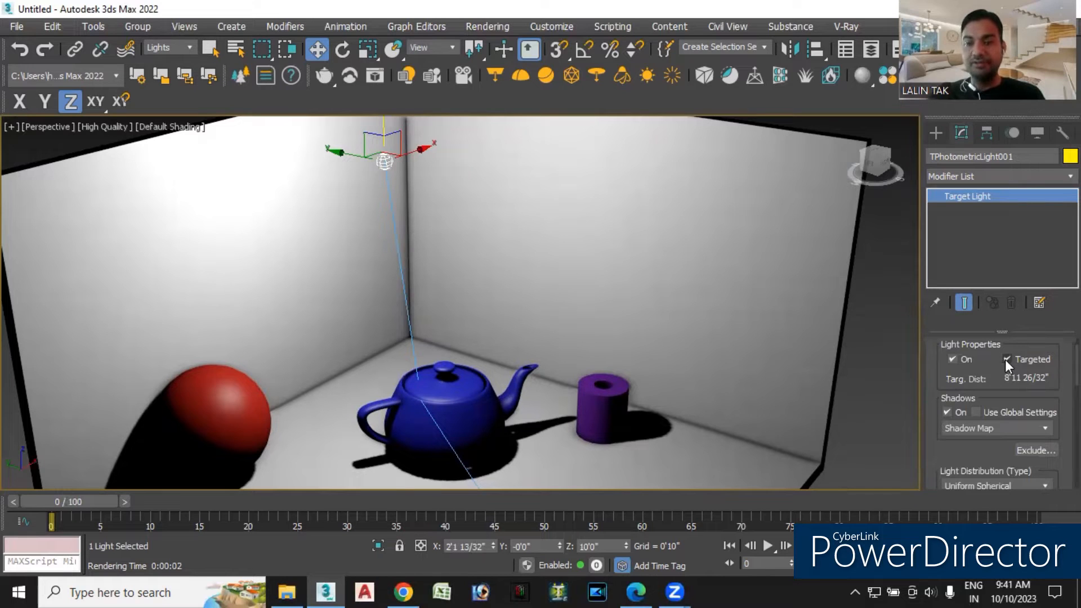
left_click(1007, 359)
left_click(1007, 359)
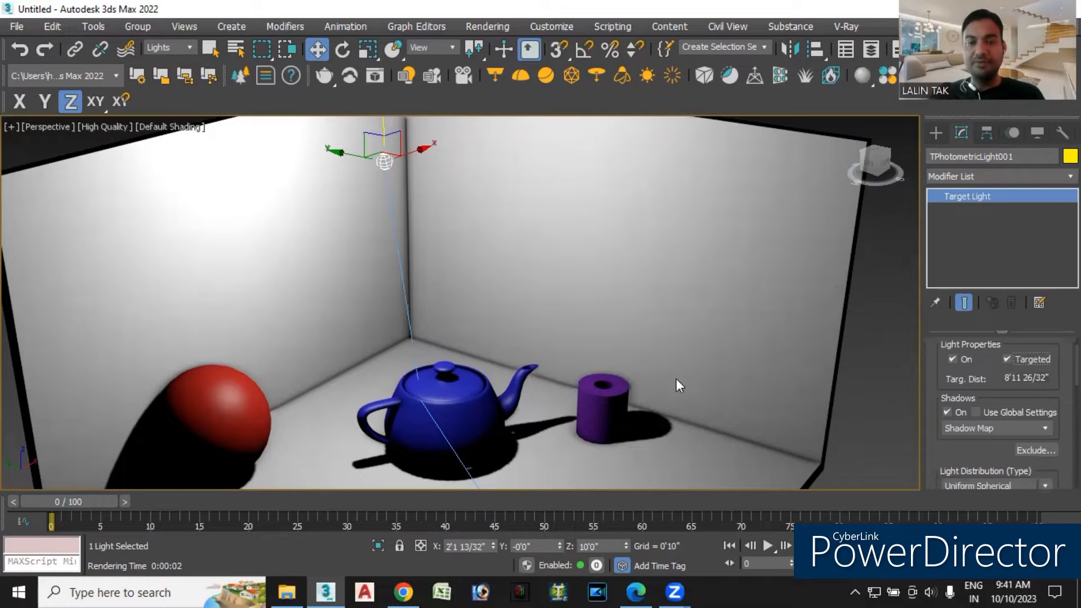
Delete the photometric target light and place a photometric free light beside the teapot in the Top view.
key("Delete")
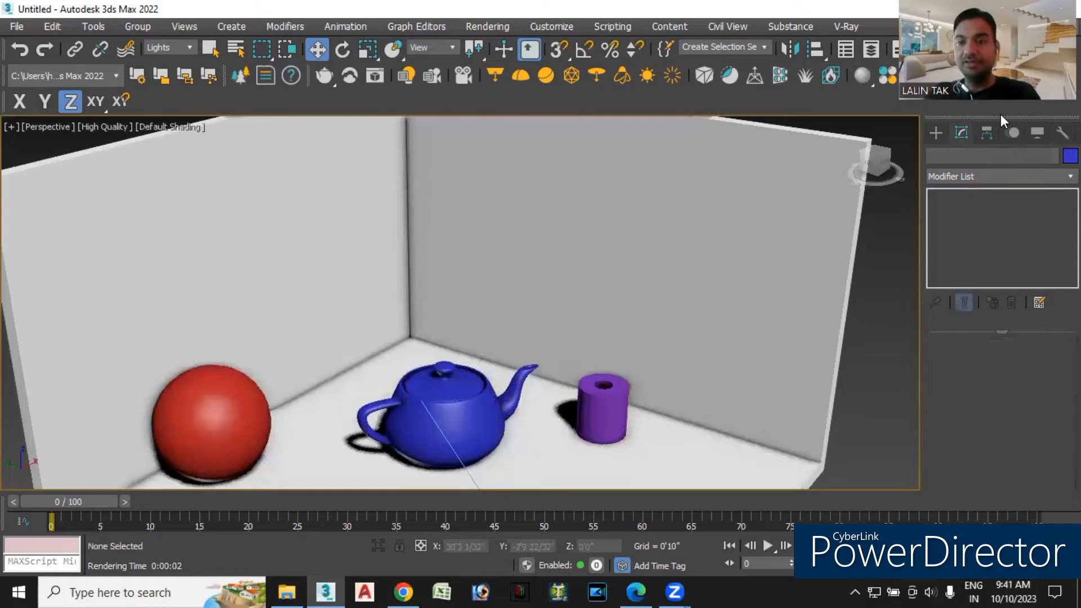
left_click(937, 134)
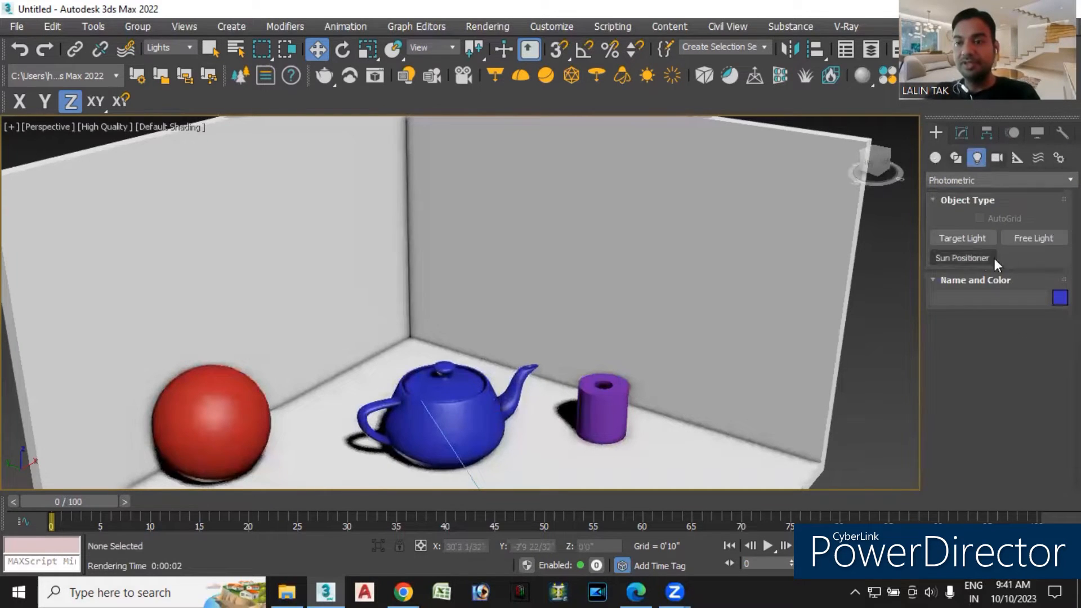
left_click(1028, 239)
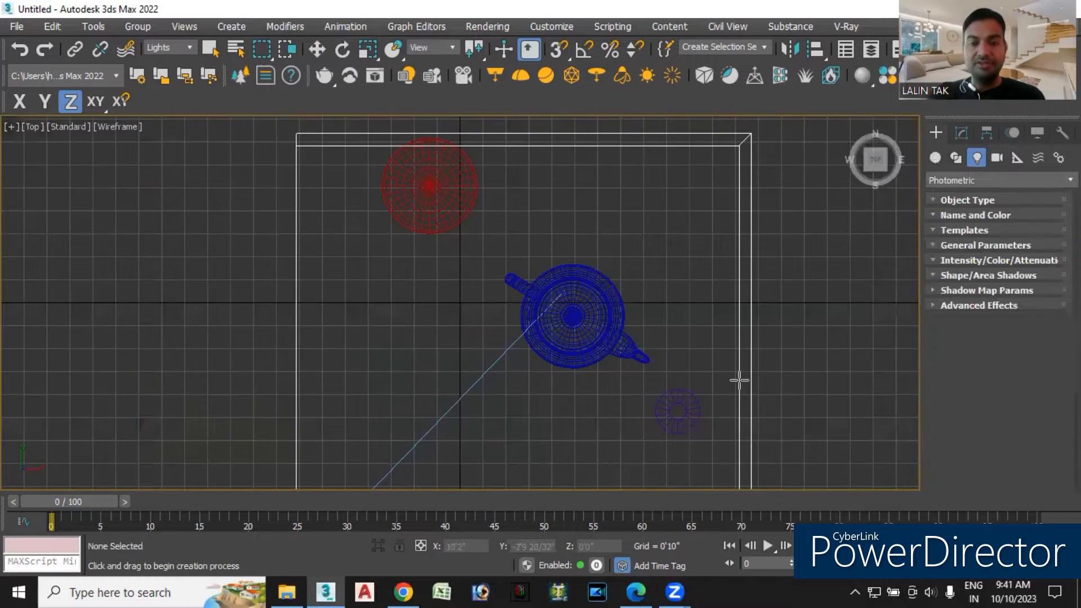
left_click(479, 348)
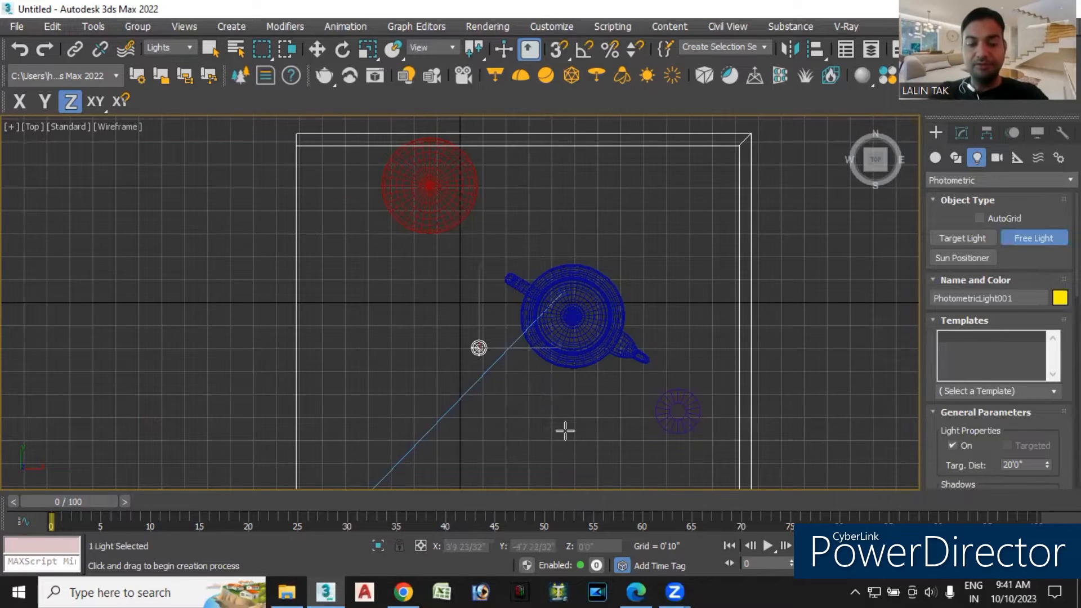
Move the free light in the Left view to a height of about 7' above the teapot, with Y about -0'8".
key("l")
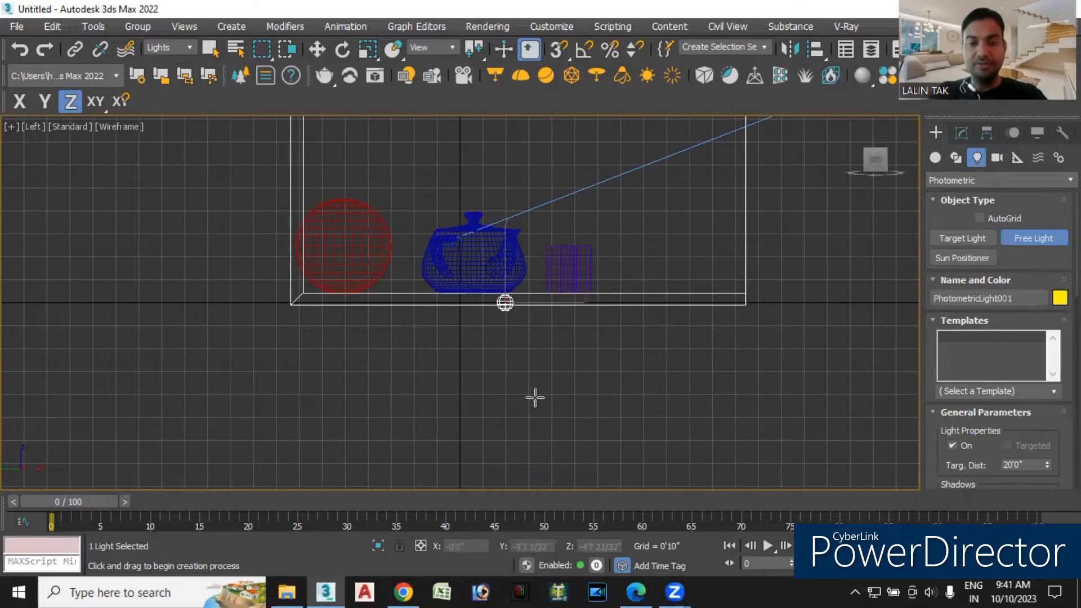
left_click(317, 49)
left_click_drag(503, 241, 518, 92)
middle_click_drag(547, 378, 539, 481)
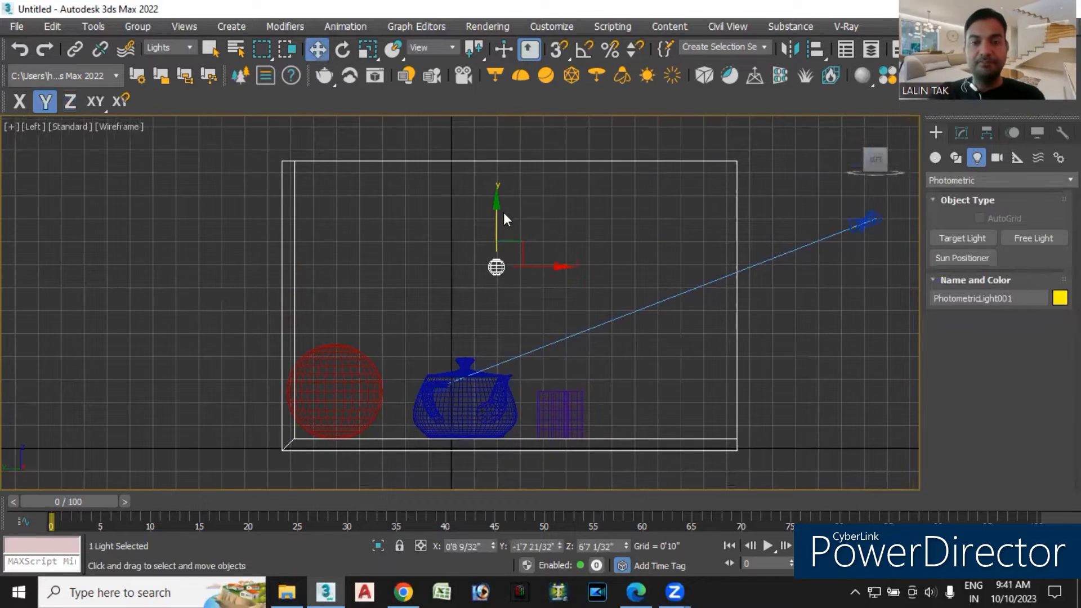
left_click_drag(493, 204, 495, 193)
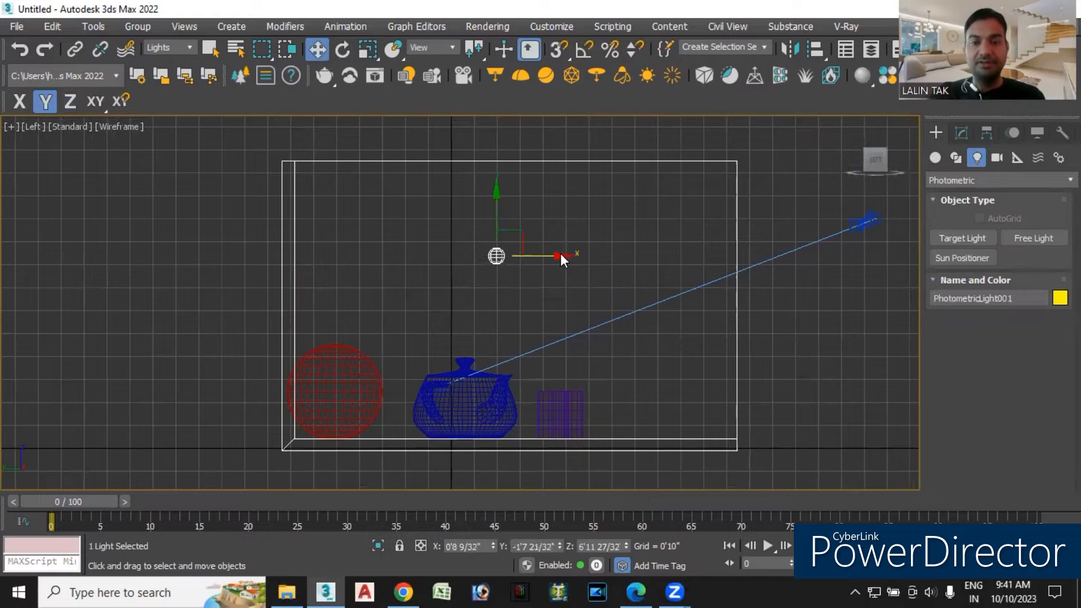
left_click_drag(562, 257, 546, 262)
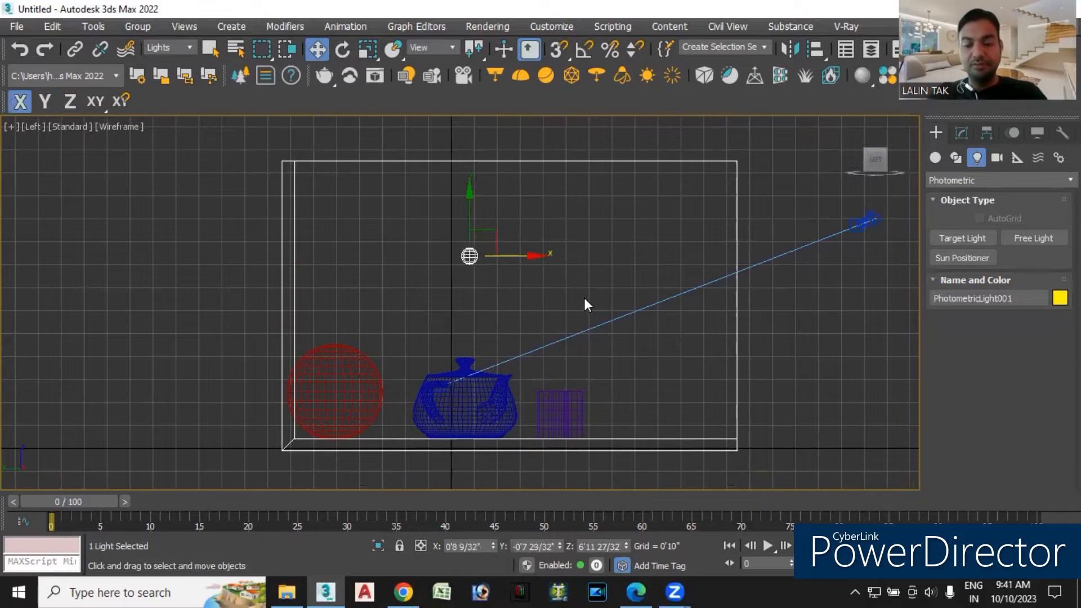
Examine the free light's effect in the Perspective view and go through its parameter sections, collapsing the expanded ones.
key("p")
middle_click_drag(621, 383, 635, 358)
left_click(961, 134)
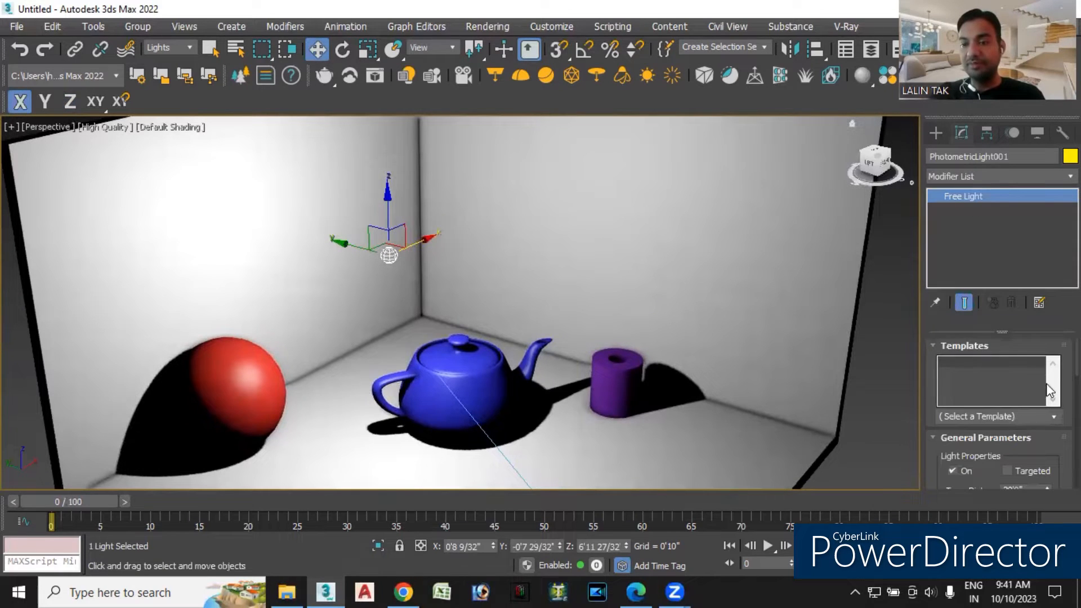
left_click(988, 346)
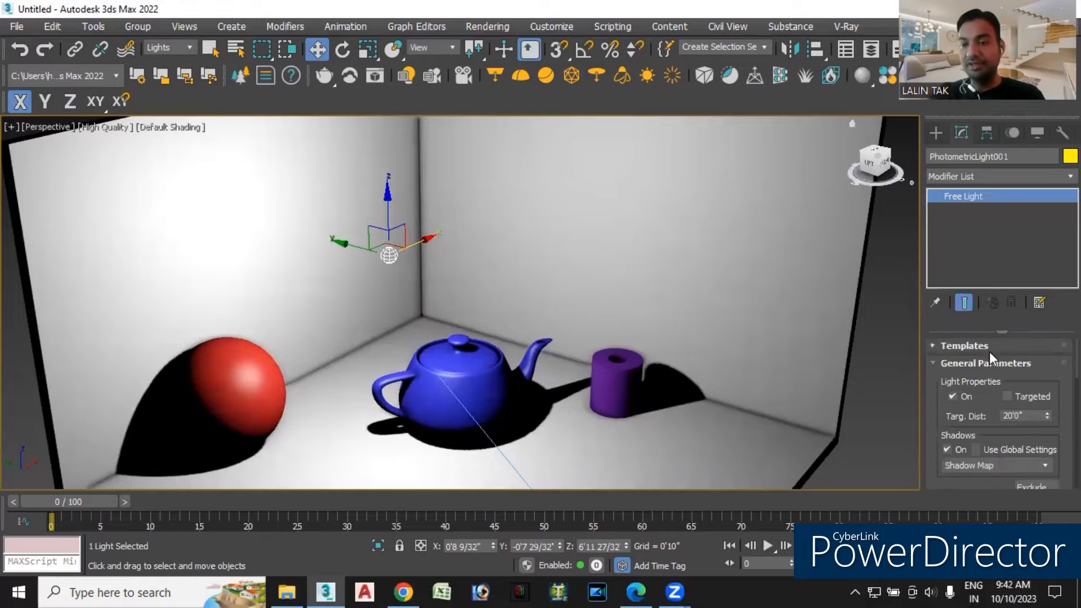
left_click(978, 363)
left_click(968, 380)
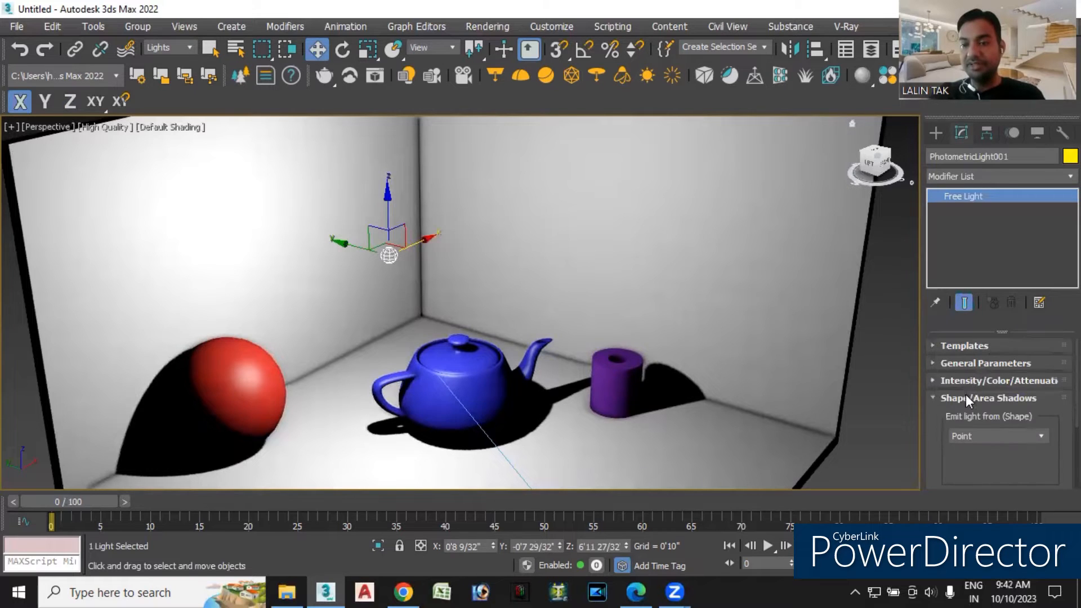
left_click(965, 399)
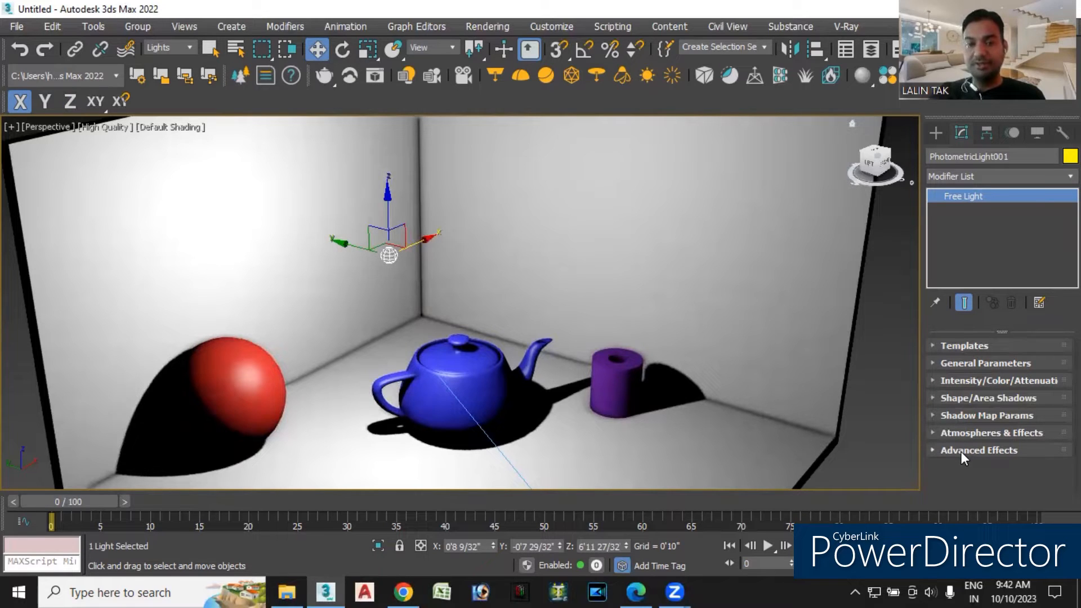
Try the Targeted option on the free light and turn it off again.
left_click(969, 362)
left_click(1008, 359)
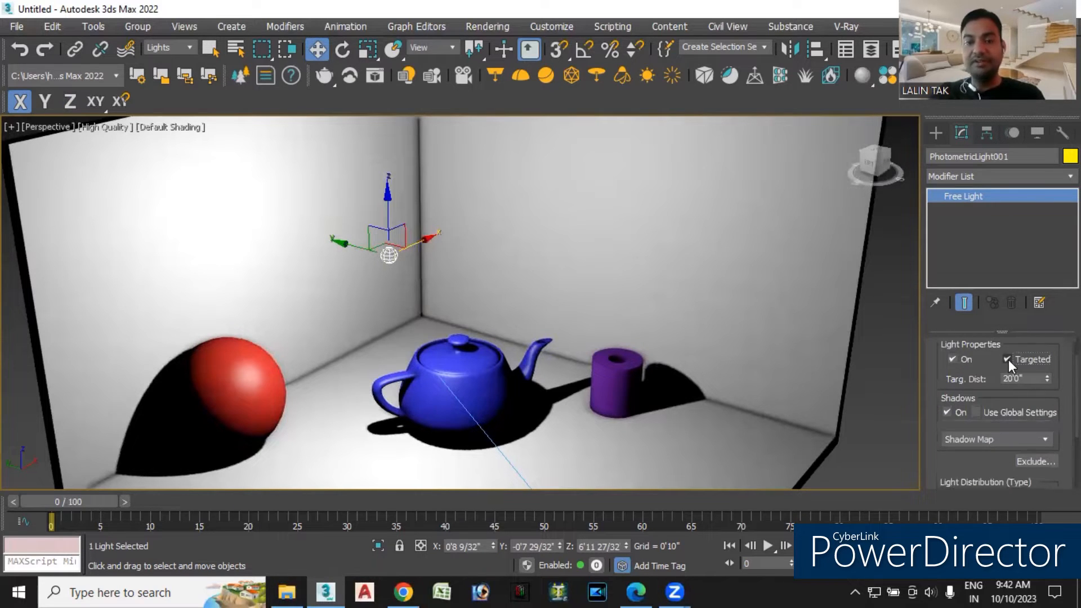
left_click(1007, 359)
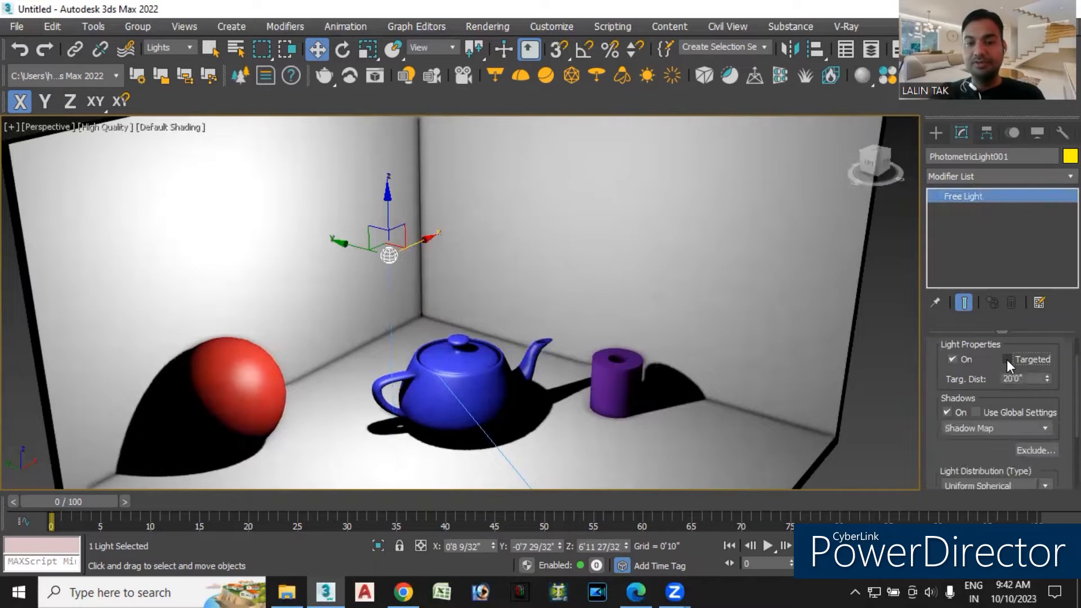
Move the free light within the room to about X 1'3", Y -1'7", Z 7'7", and glance at its Templates section.
left_click_drag(413, 255, 432, 246)
left_click_drag(364, 243, 389, 252)
left_click_drag(434, 204, 463, 225)
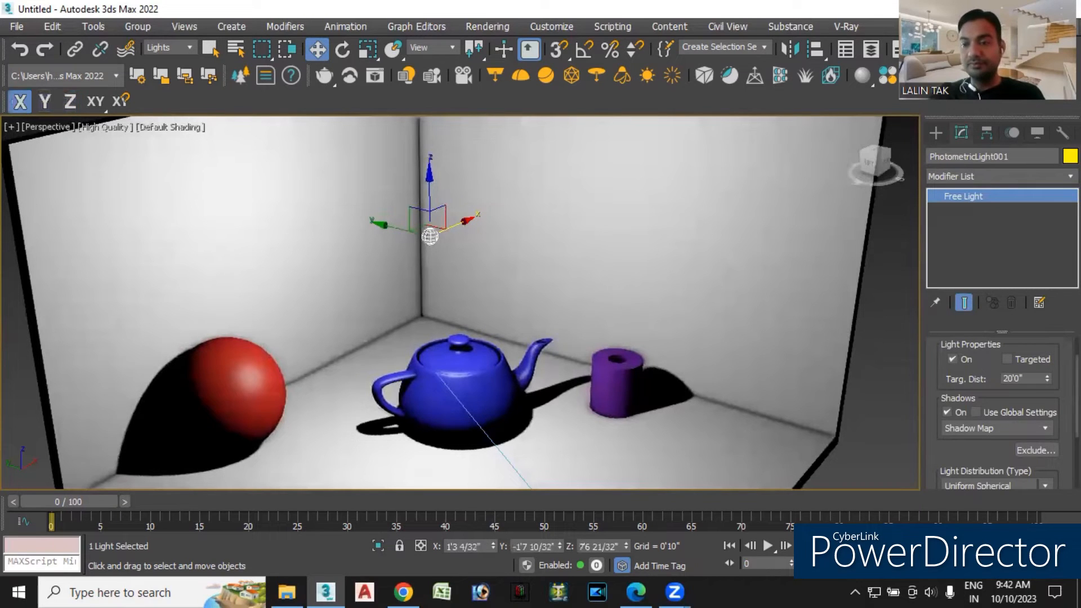
scroll(994, 414, "up", 1)
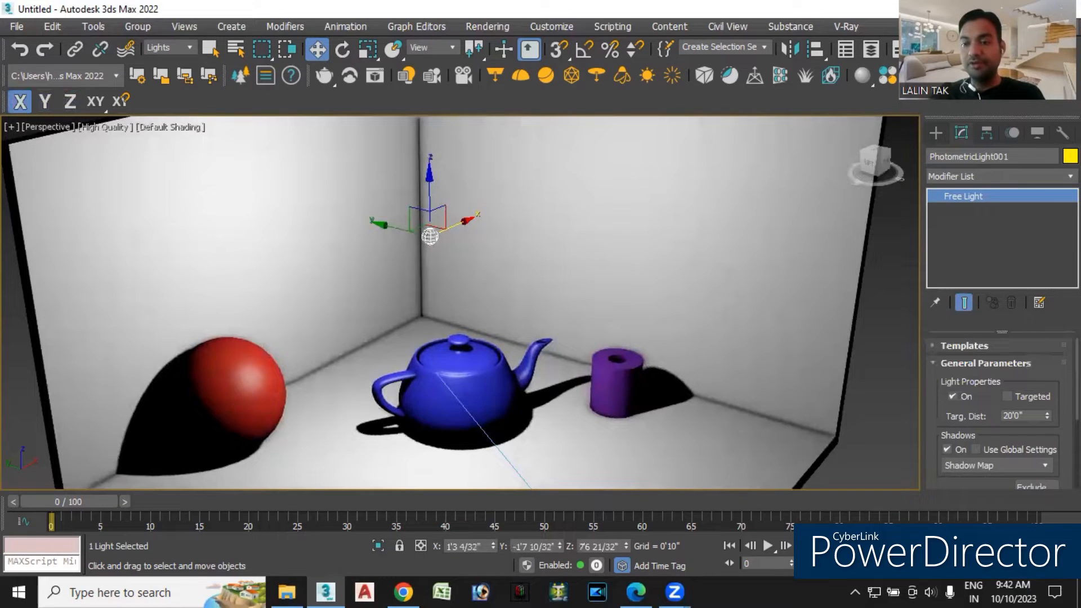
left_click(964, 345)
left_click(964, 346)
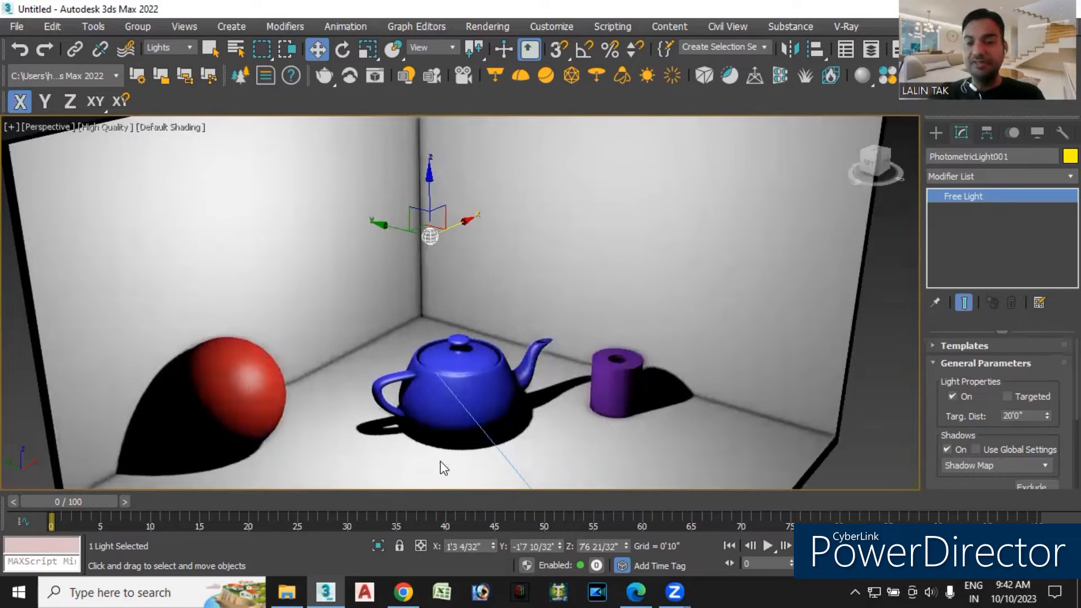
Make the light targeted to inspect its target point from a distant side view, and return it to a free light.
left_click(1006, 396)
scroll(720, 447, "down", 10)
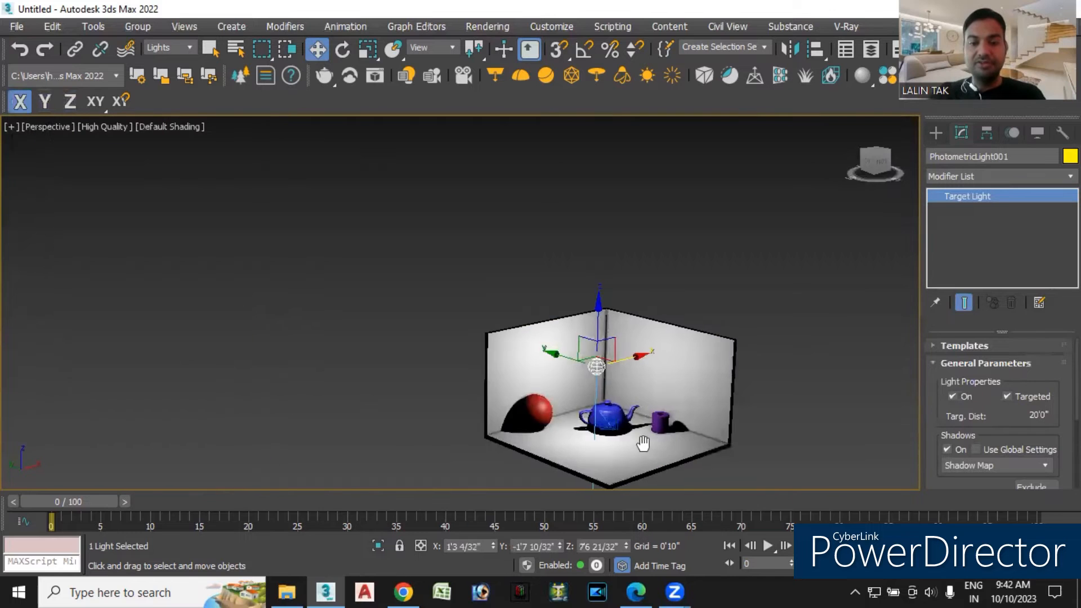
middle_click_drag(642, 411, 596, 347, "alt")
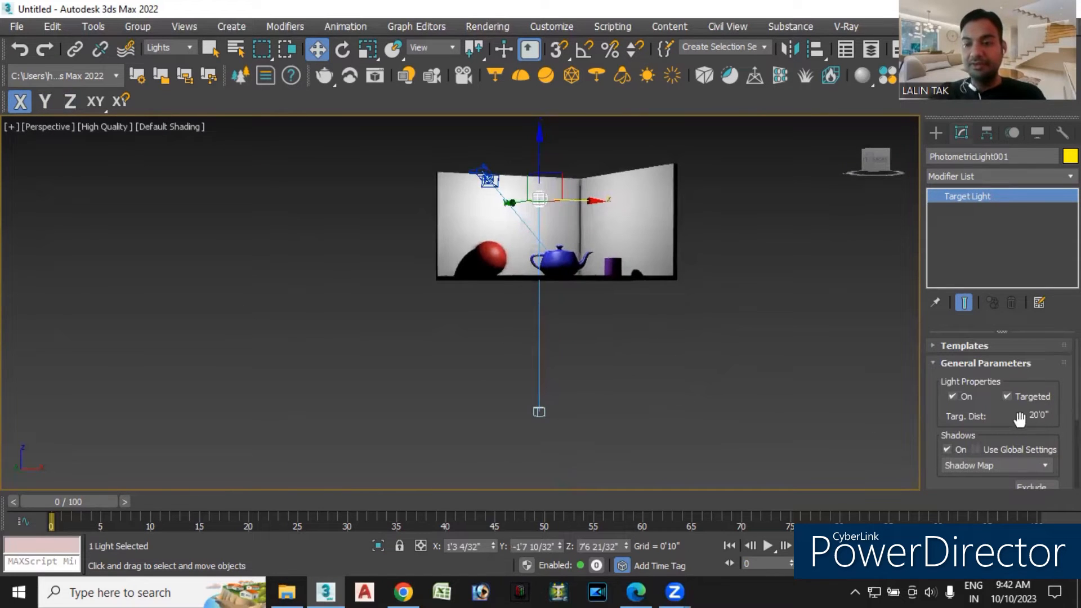
left_click(1007, 396)
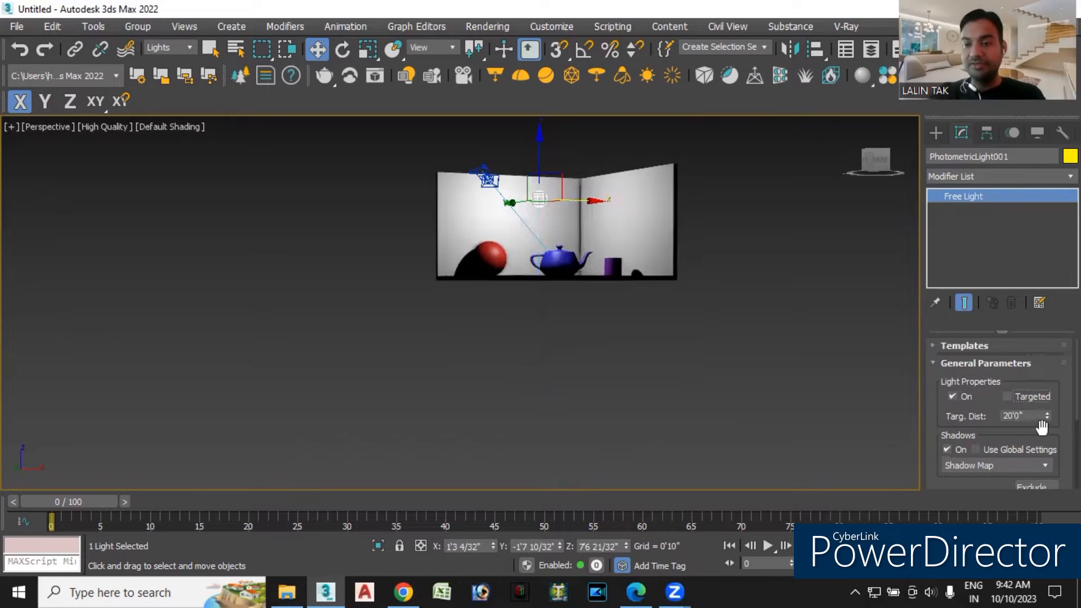
Shorten the light's target distance to 7'4 25/32", checking the target point with Targeted briefly enabled.
left_click_drag(1046, 417, 1051, 466)
left_click(1007, 398)
middle_click_drag(656, 358, 570, 295, "alt")
middle_click_drag(591, 335, 603, 361)
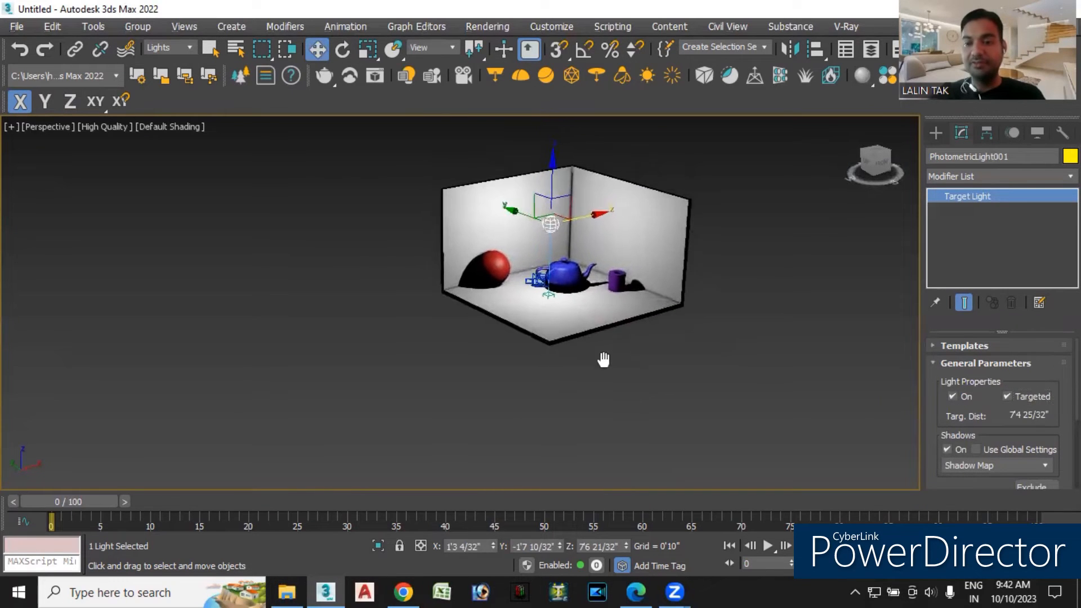
left_click(1007, 397)
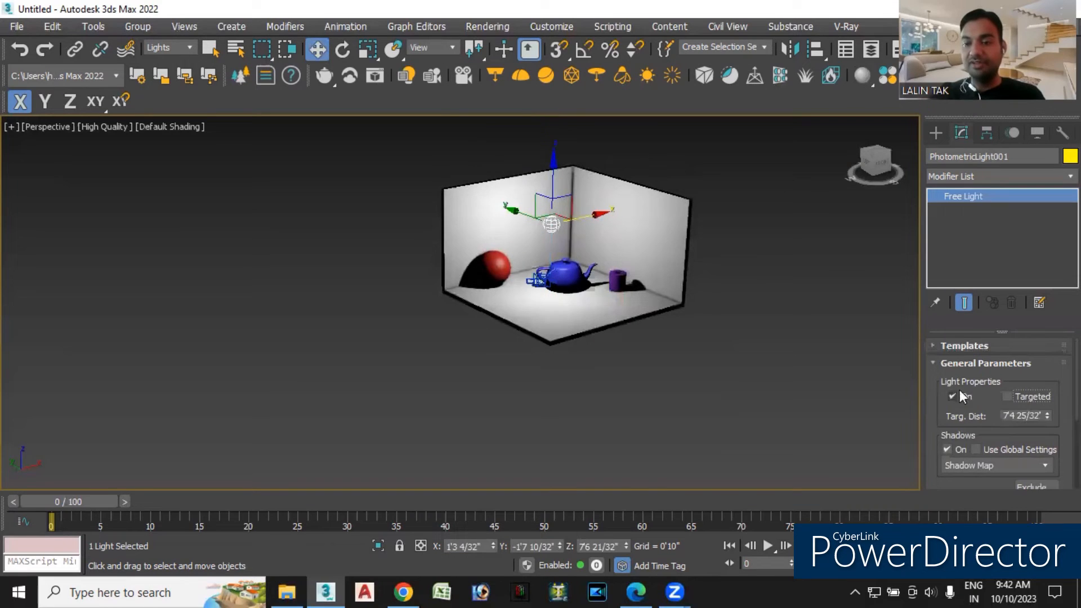
Compare the lm, cd and lx at intensity units of the free light, ending on cd.
left_click(968, 363)
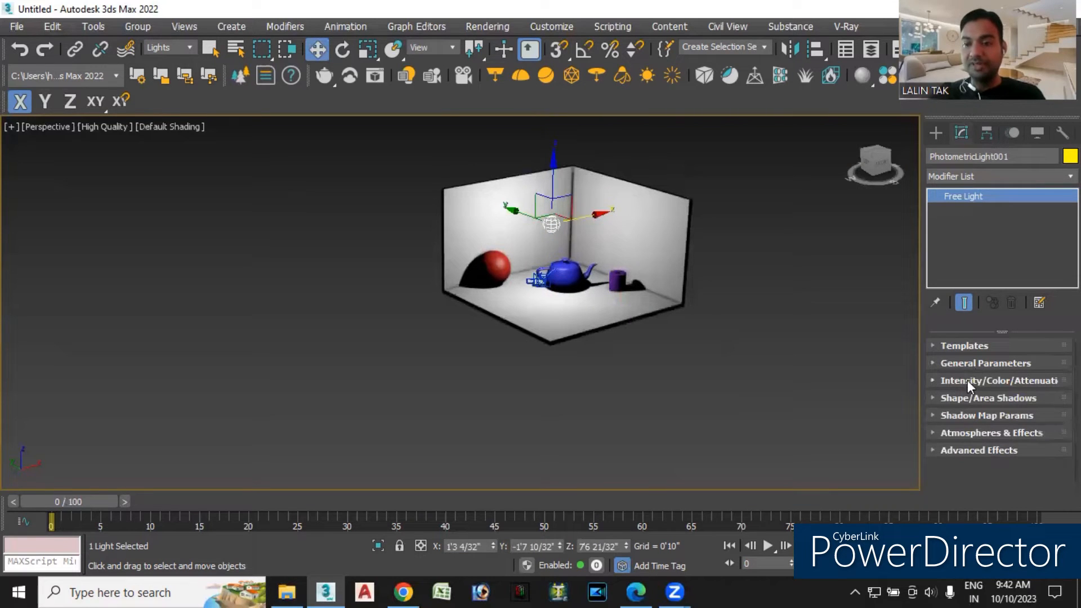
left_click(971, 380)
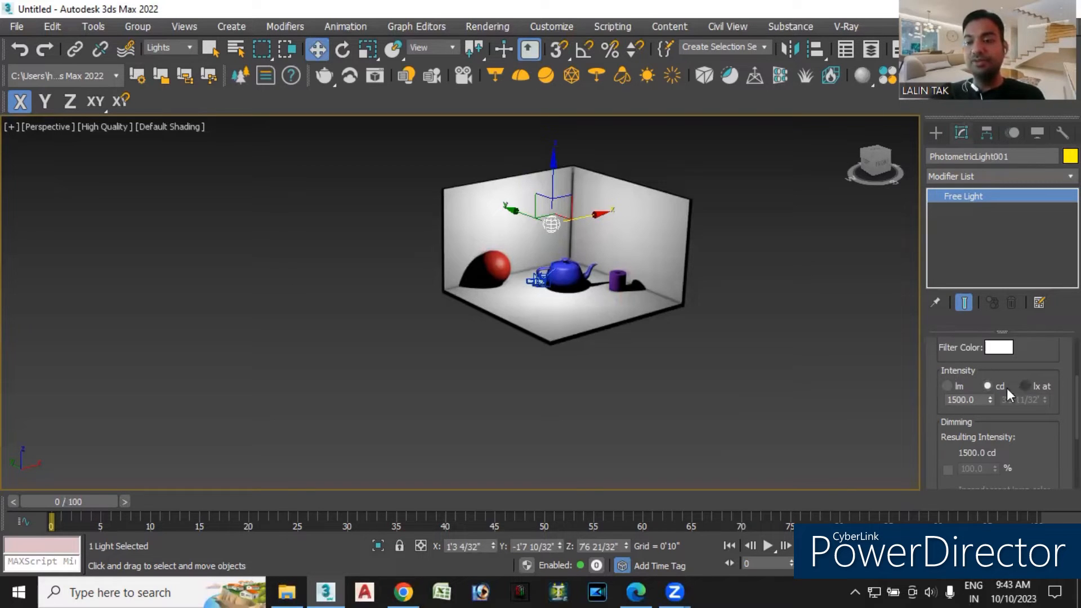
left_click(946, 387)
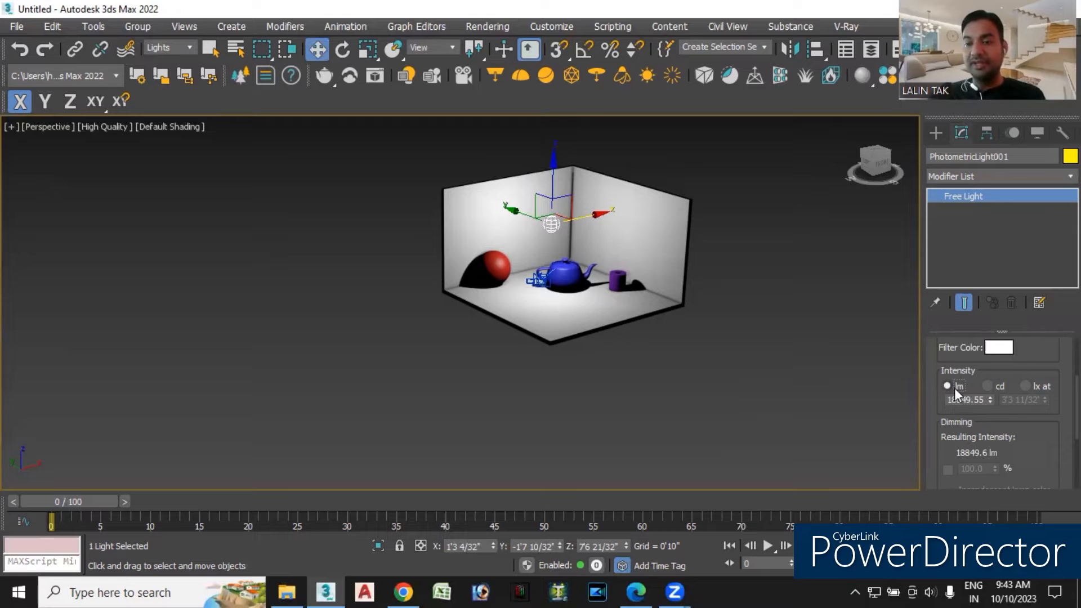
left_click(987, 386)
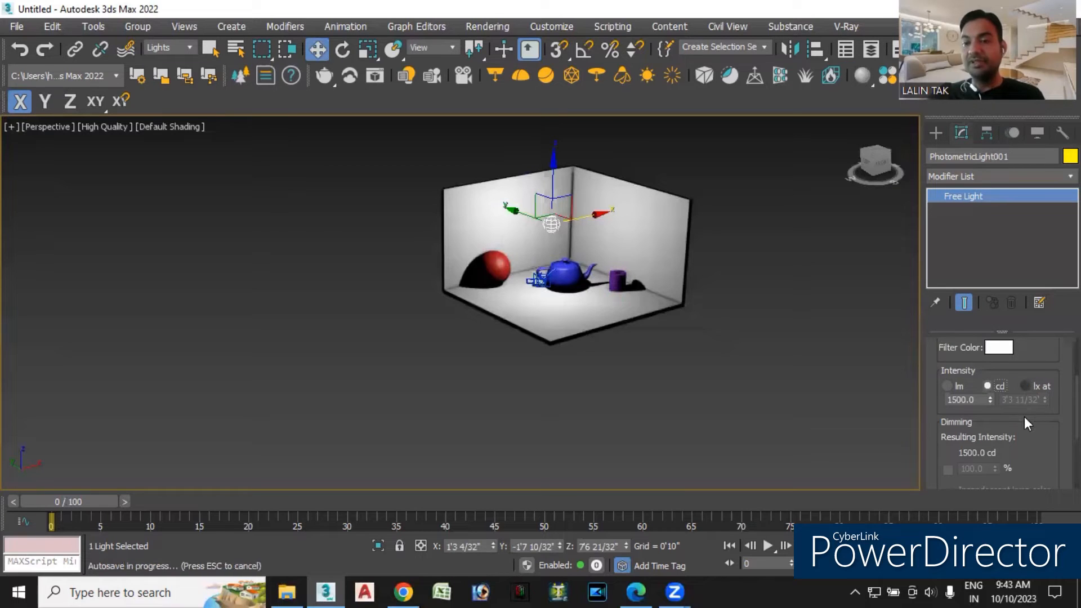
left_click(1025, 386)
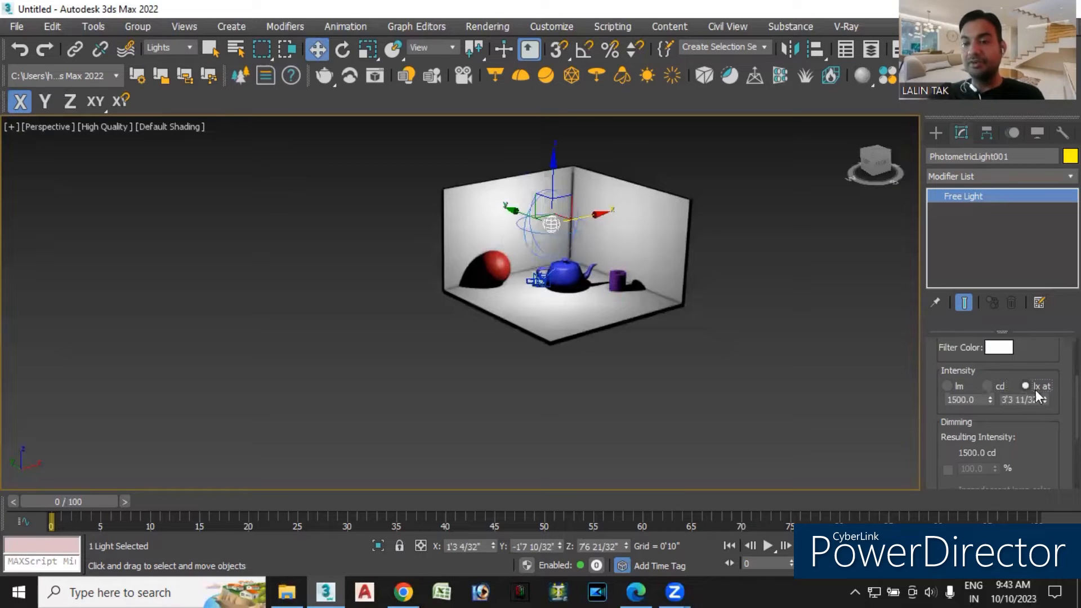
left_click(951, 385)
left_click(987, 387)
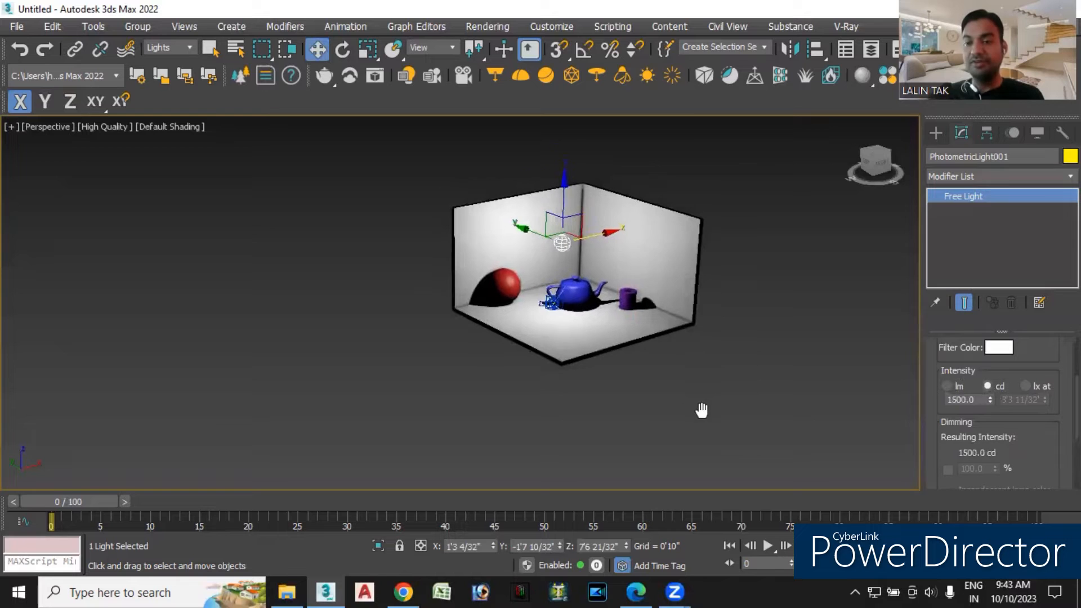
Zoom in on the room and raise the free light's intensity to 2795 cd.
scroll(621, 306, "up", 5)
middle_click_drag(609, 298, 625, 355)
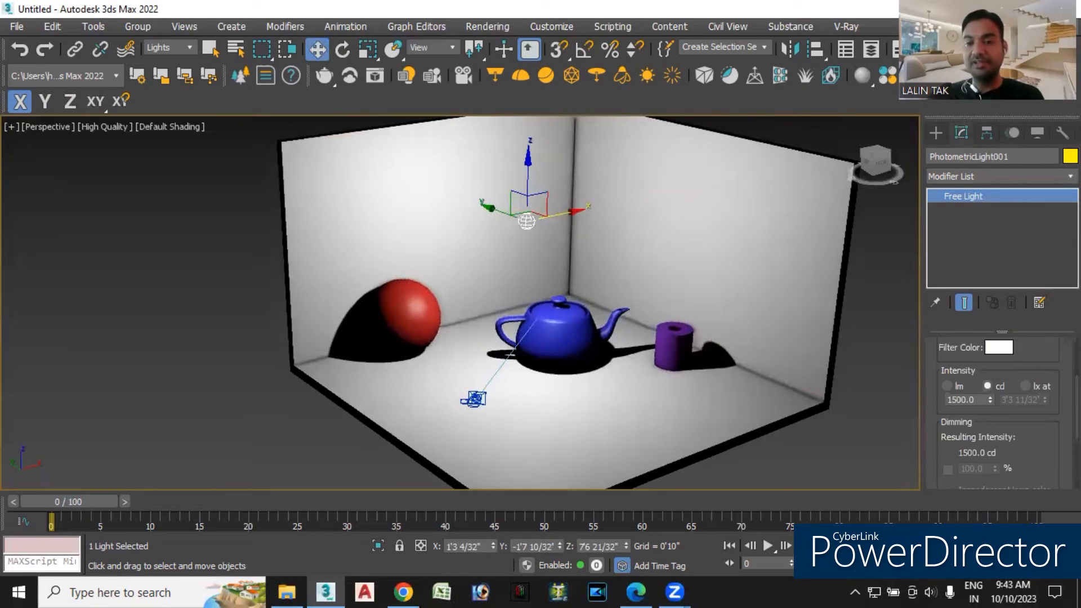
left_click_drag(991, 397, 985, 488)
mouse_move(990, 194)
left_mouse_down()
mouse_move(969, 222)
mouse_move(946, 120)
mouse_move(1026, 519)
mouse_move(957, 400)
left_mouse_up()
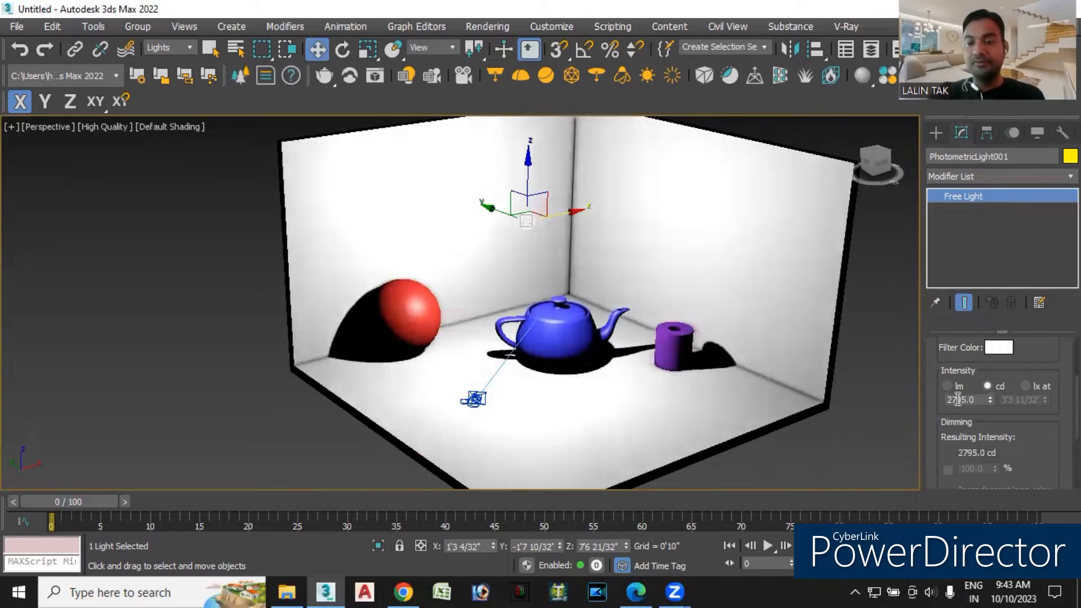
Lower the free light's intensity to 27833 lm, and set the distance for the lx at unit to 3'4 5/32".
left_click(947, 385)
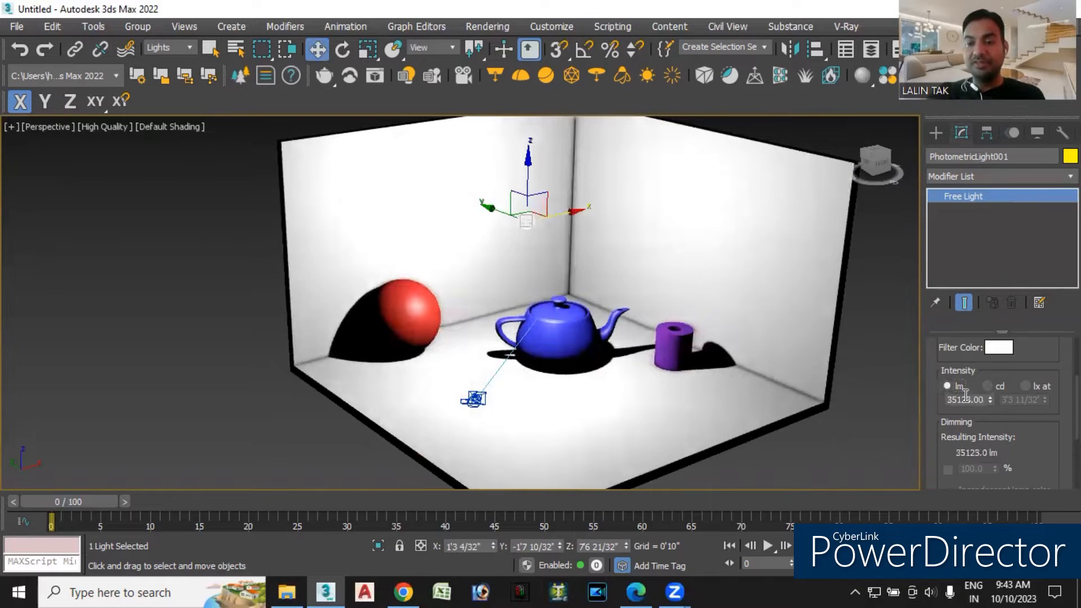
left_click_drag(989, 398, 988, 120)
left_click_drag(975, 435, 105, 402)
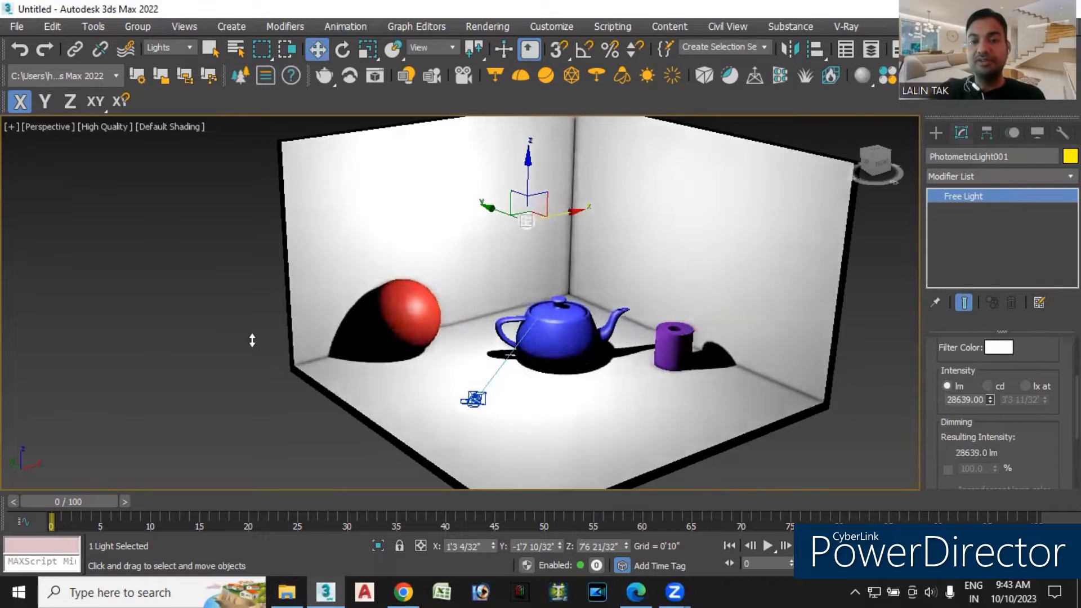
left_click_drag(275, 152, 274, 159)
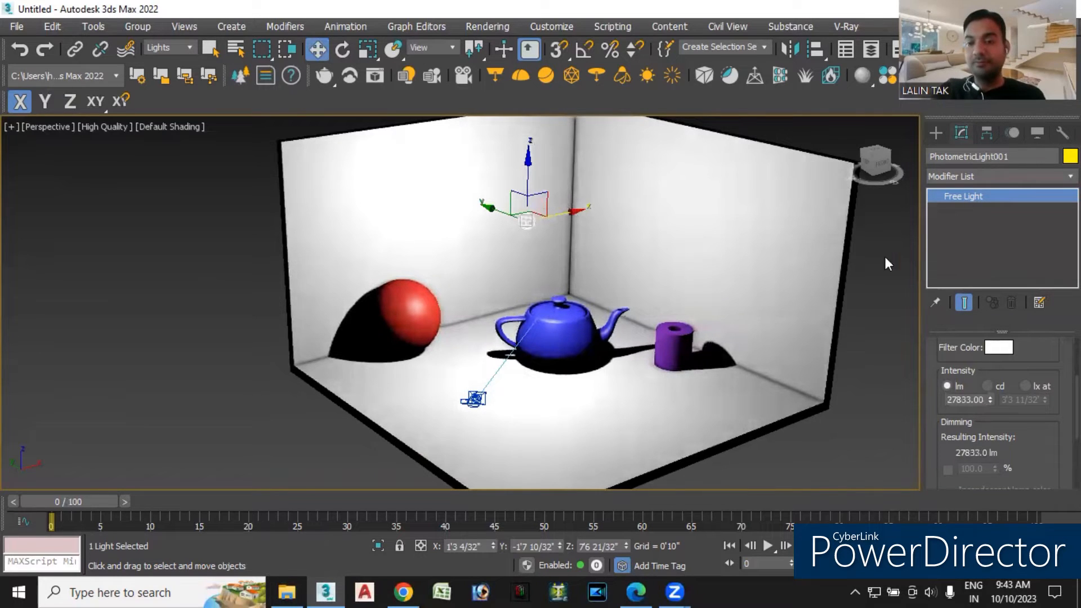
left_click(1025, 386)
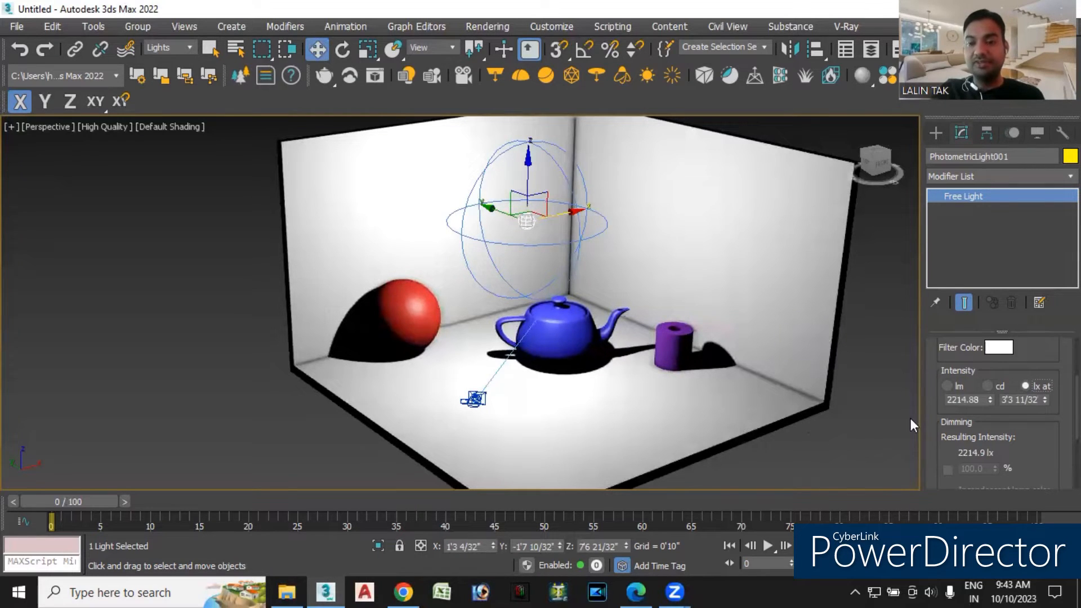
mouse_move(1046, 403)
left_mouse_down()
mouse_move(1046, 342)
mouse_move(1053, 429)
mouse_move(1053, 387)
mouse_move(1053, 403)
left_mouse_up()
Switch the light's intensity unit to cd, reset it to 1000, and raise it to 3125 cd.
left_click(988, 385)
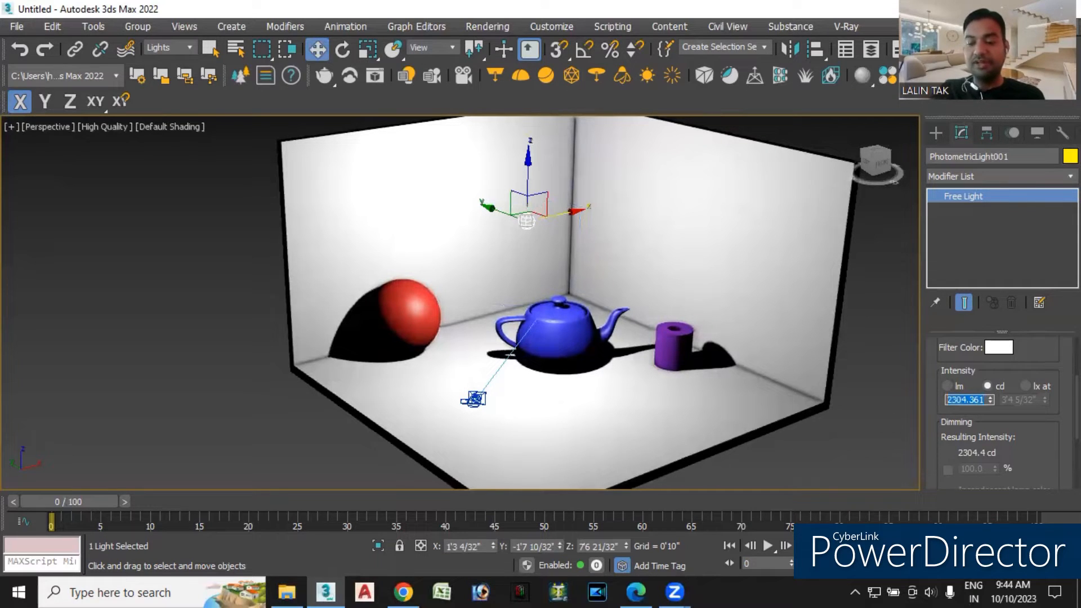
key("Return")
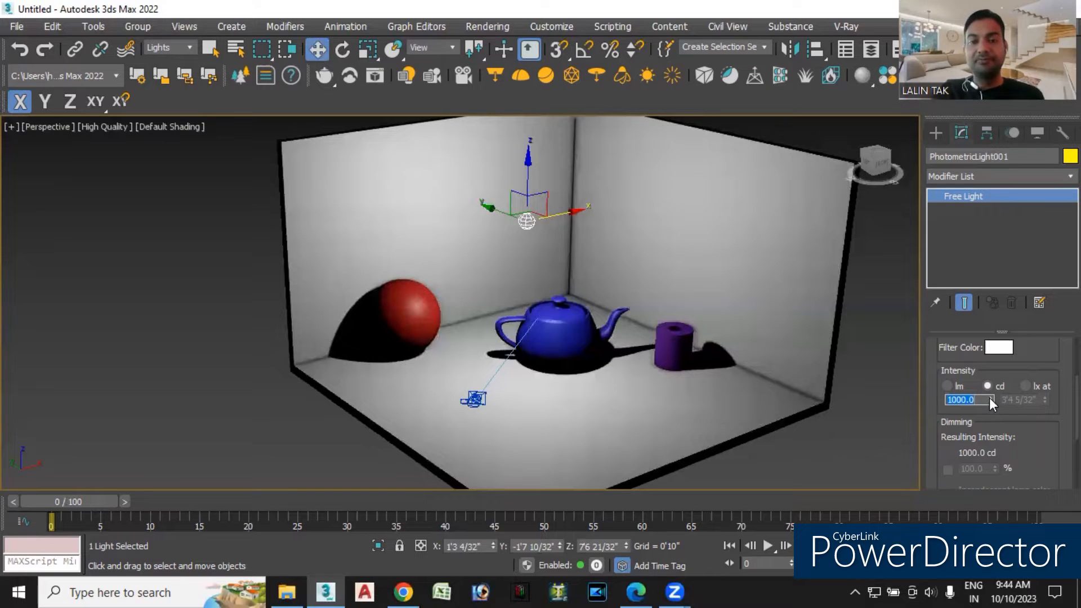
left_click_drag(988, 396, 1013, 516)
left_click_drag(1020, 134, 966, 118)
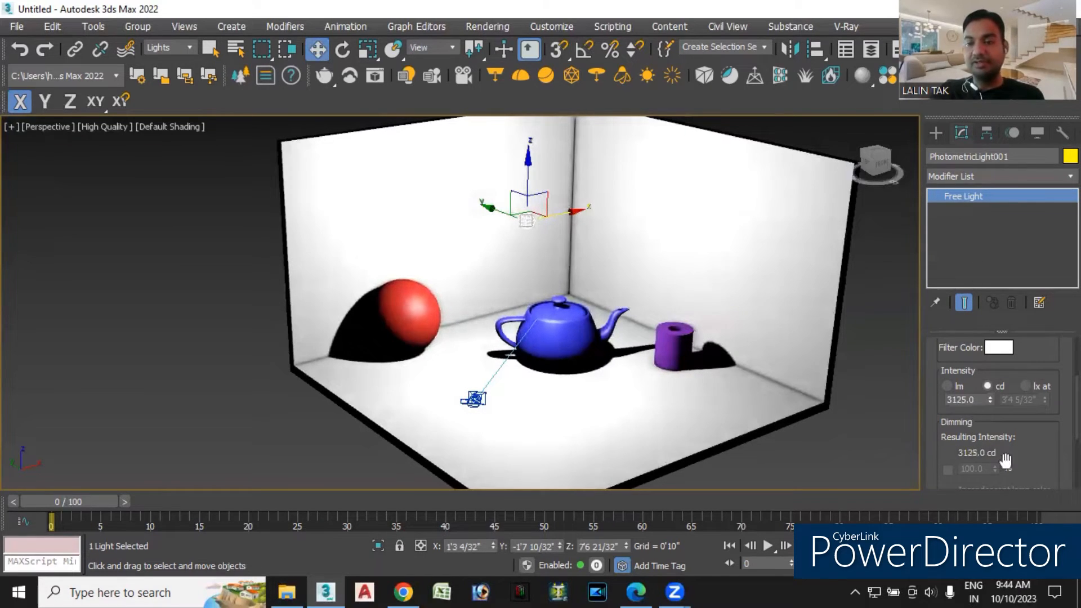
Try a darker filter color on the light, and change it to green with RGB 66, 209, 59.
scroll(999, 411, "up", 3)
scroll(999, 411, "down", 3)
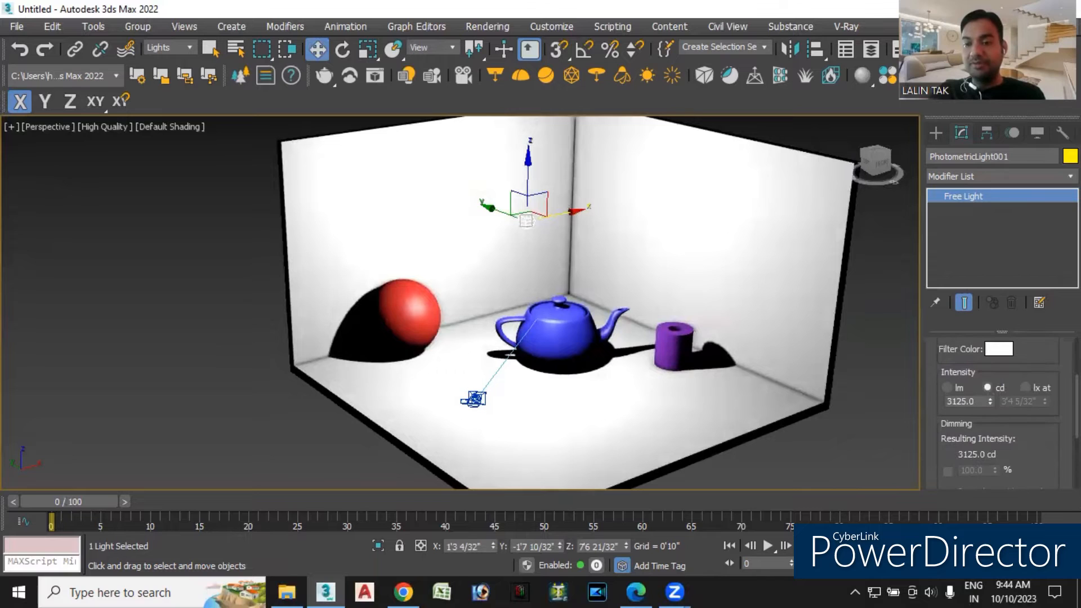
scroll(1020, 400, "up", 2)
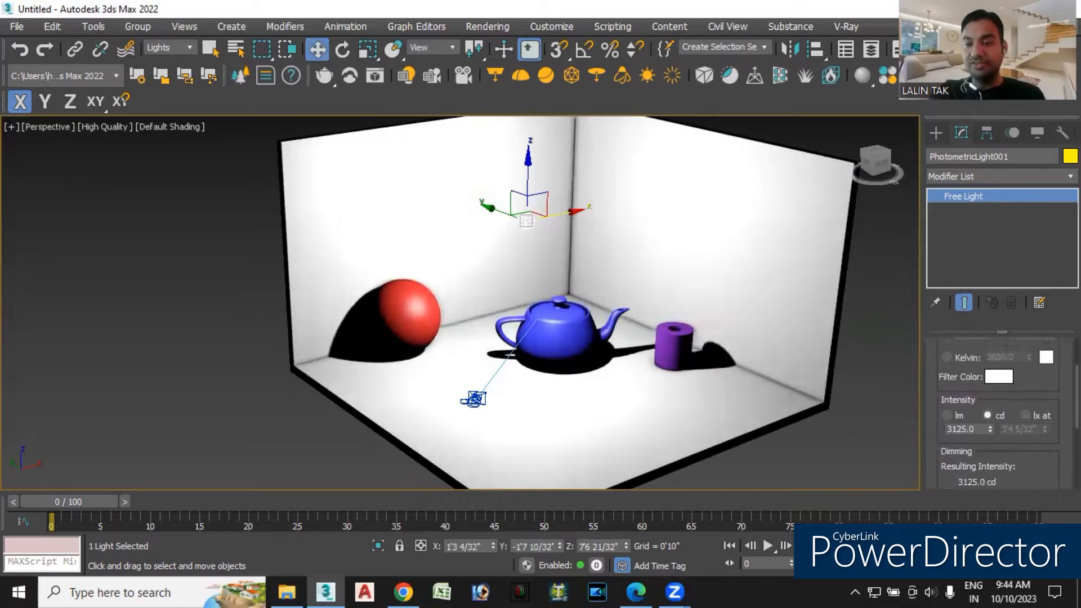
left_click(996, 384)
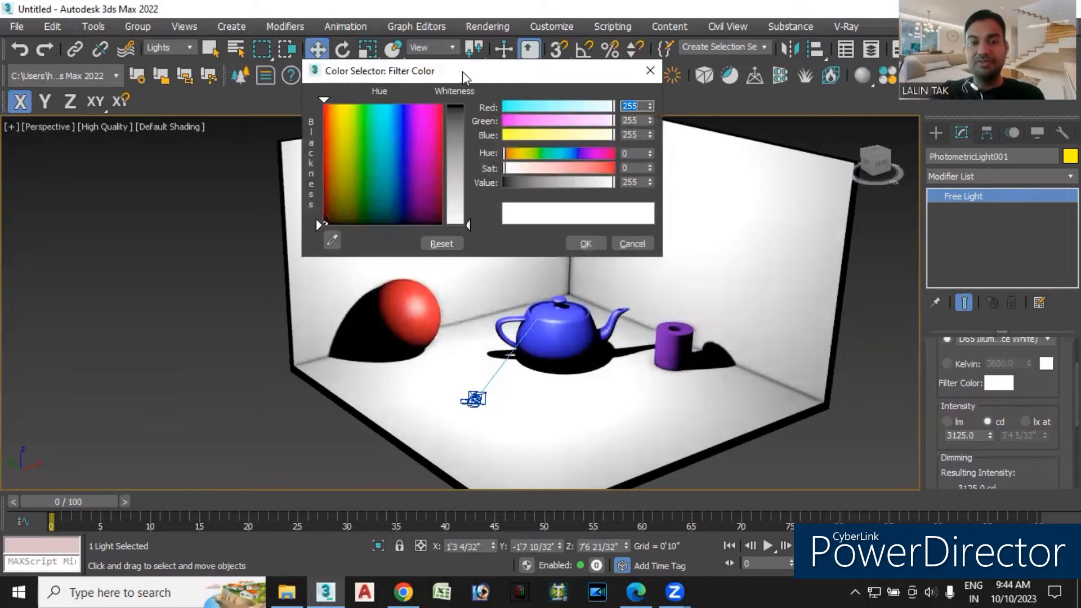
left_click_drag(471, 72, 474, 72)
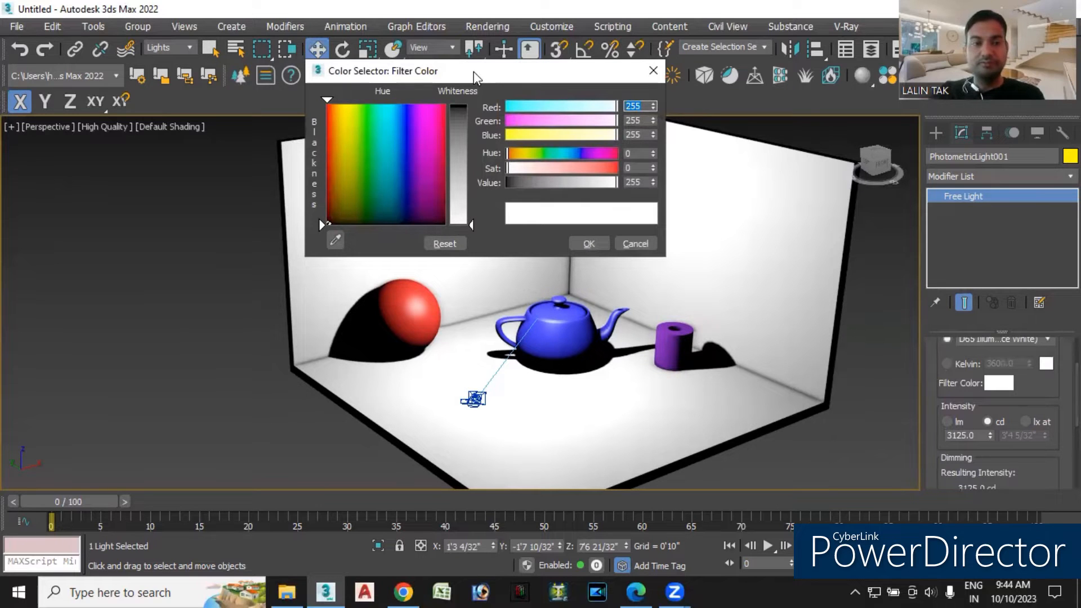
left_click_drag(476, 76, 187, 17)
left_click_drag(184, 166, 184, 75)
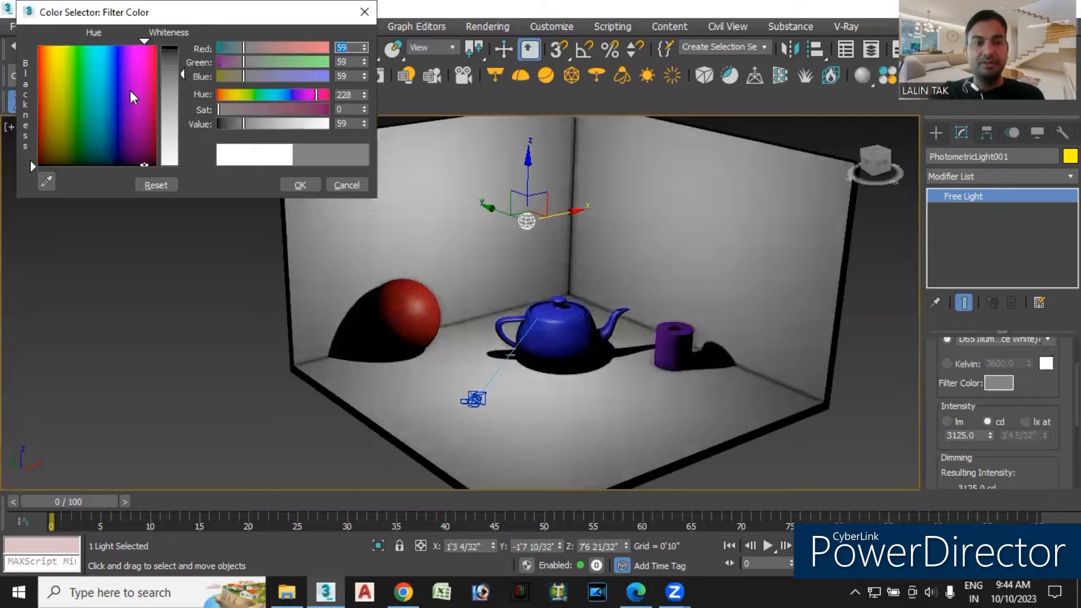
left_click_drag(142, 168, 76, 74)
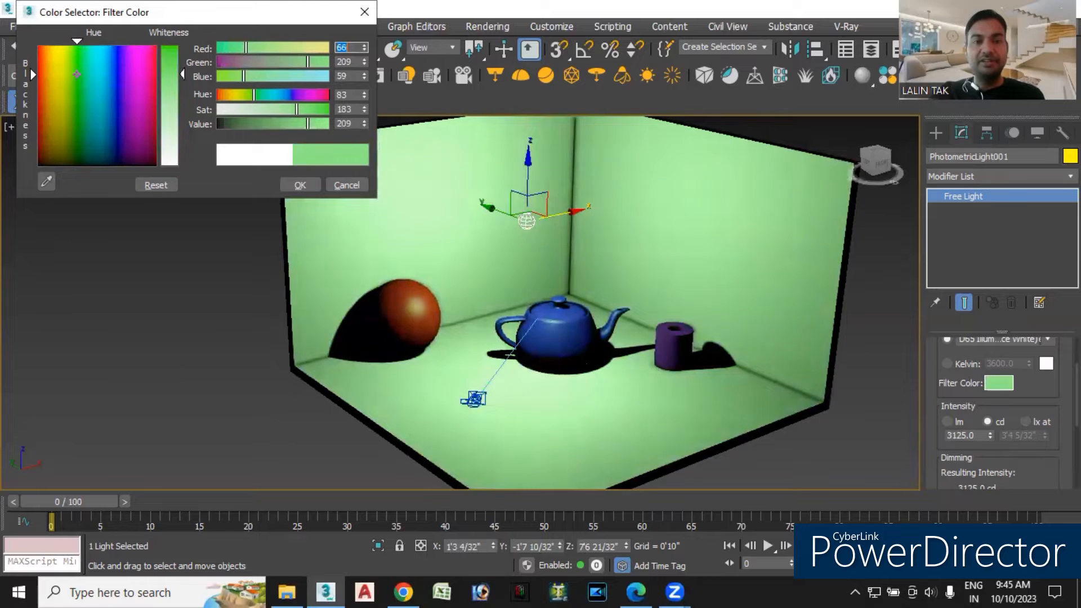
Return the light's filter color to full white with hue 0 and accept it.
left_click_drag(184, 74, 182, 166)
left_click(302, 186)
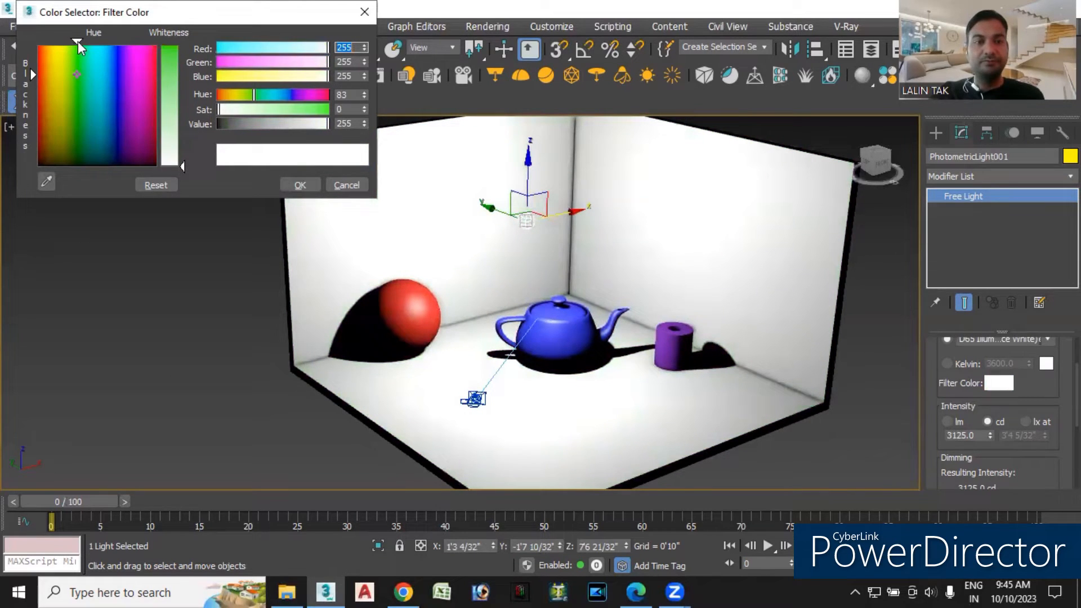
left_click_drag(77, 44, 48, 68)
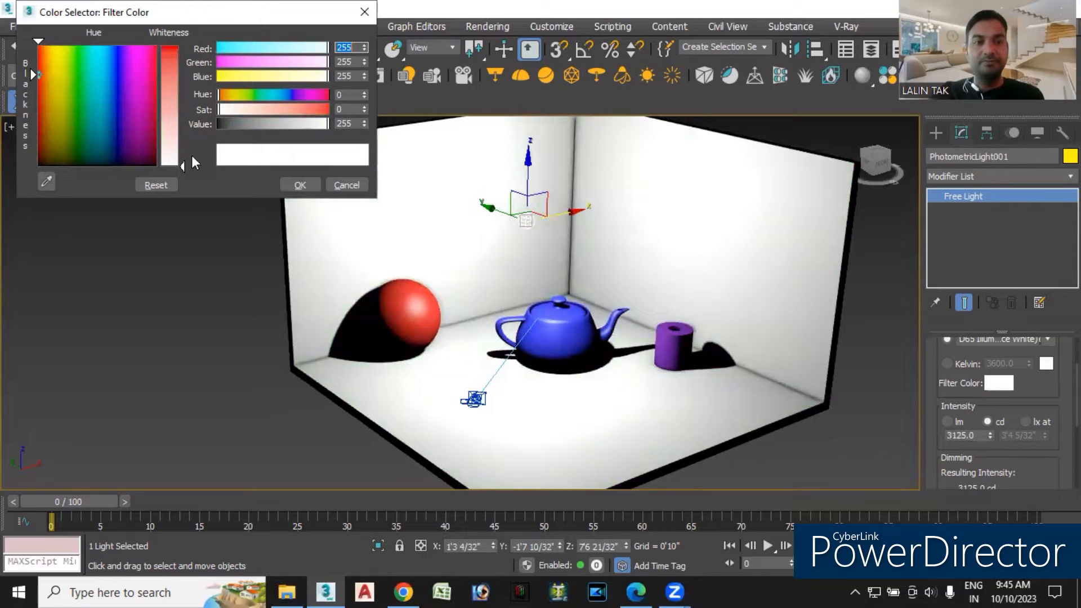
left_click(299, 185)
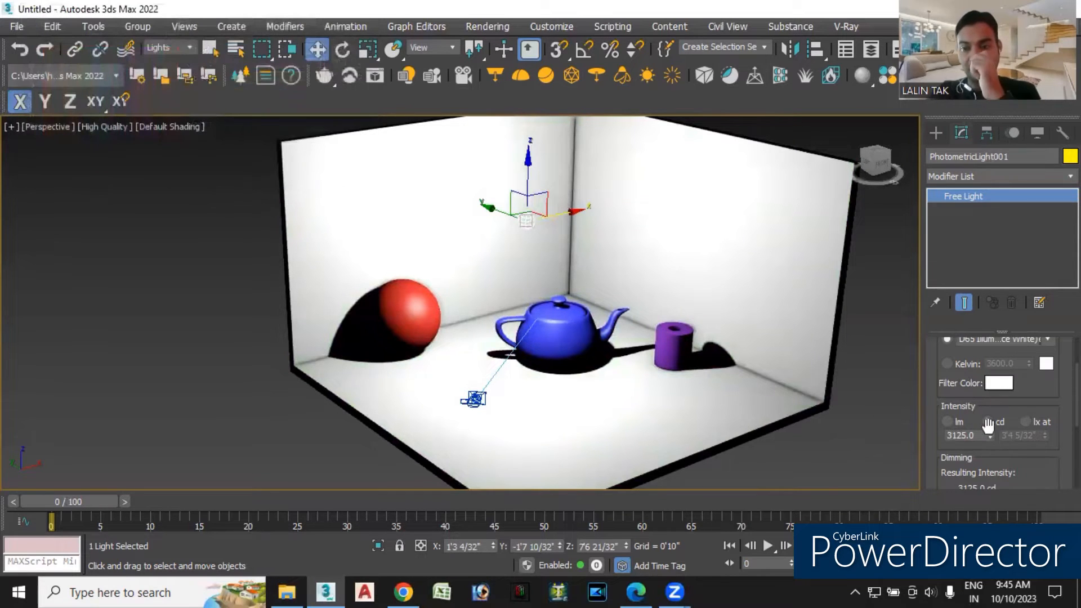
Switch the light's color to Kelvin temperature and lower it to 1000.
scroll(984, 397, "up", 2)
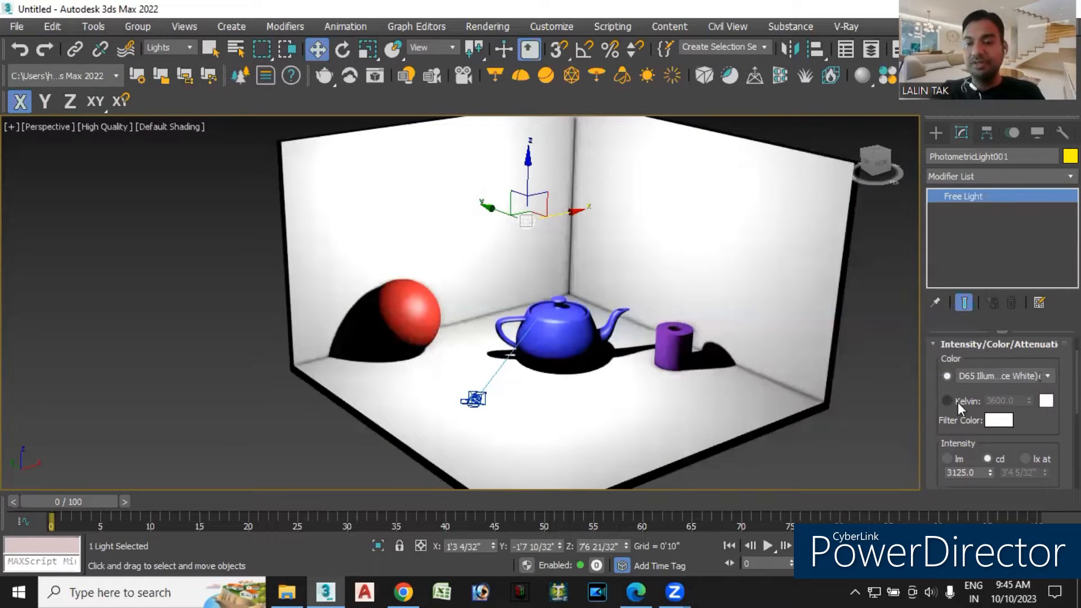
left_click(965, 402)
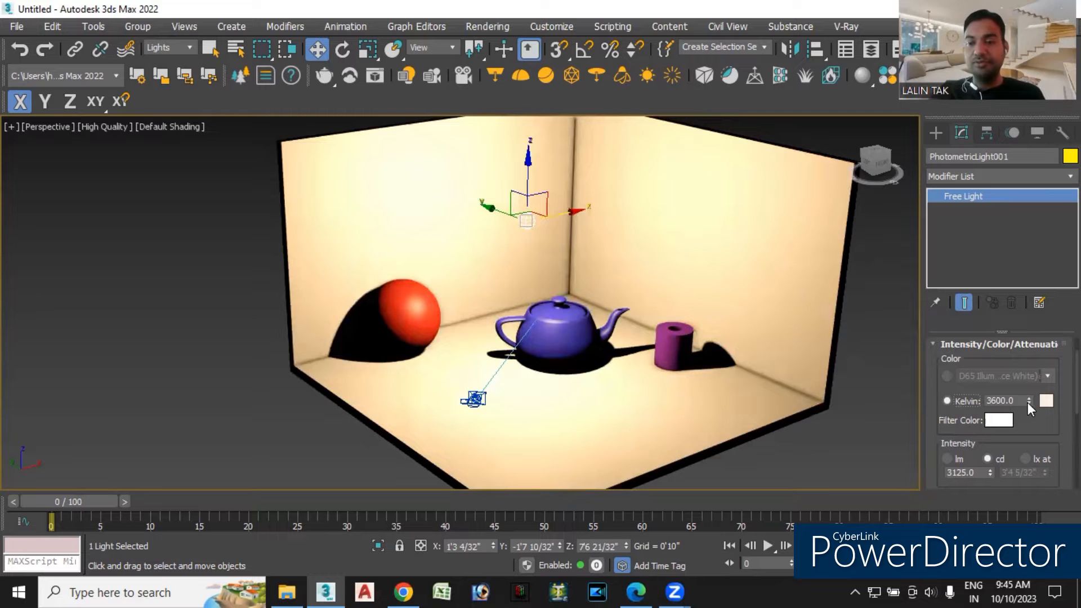
left_click_drag(1029, 400, 1033, 461)
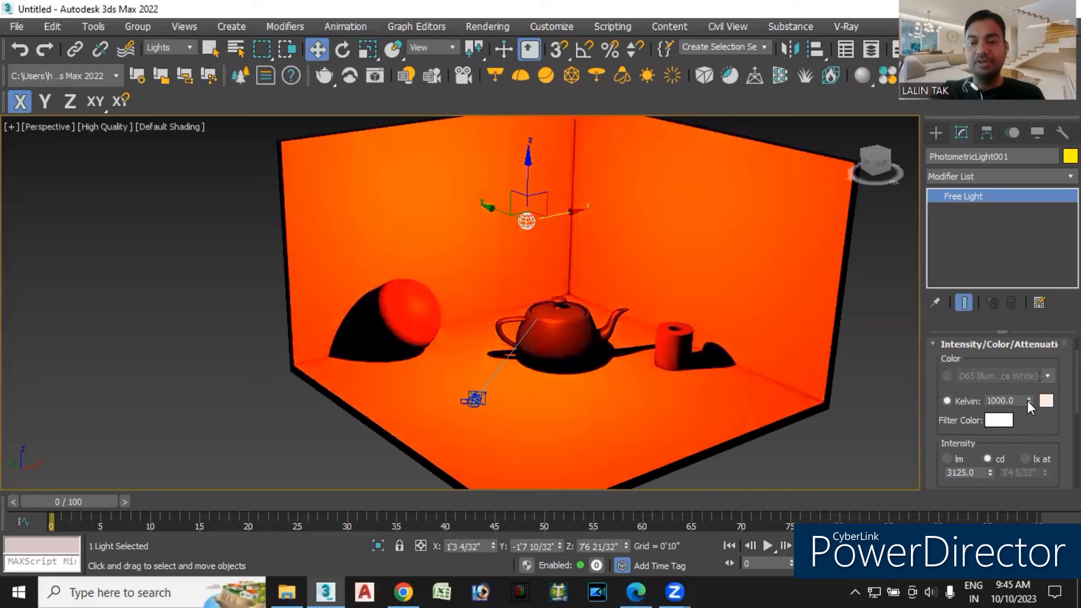
Raise the light's Kelvin temperature gradually to 16740 to compare the warm and cool tints.
left_click_drag(1029, 396, 1008, 180)
left_click_drag(997, 117, 998, 116)
left_click_drag(970, 500, 956, 388)
left_click_drag(952, 331, 946, 247)
left_click_drag(944, 170, 938, 419)
left_click_drag(938, 307, 941, 282)
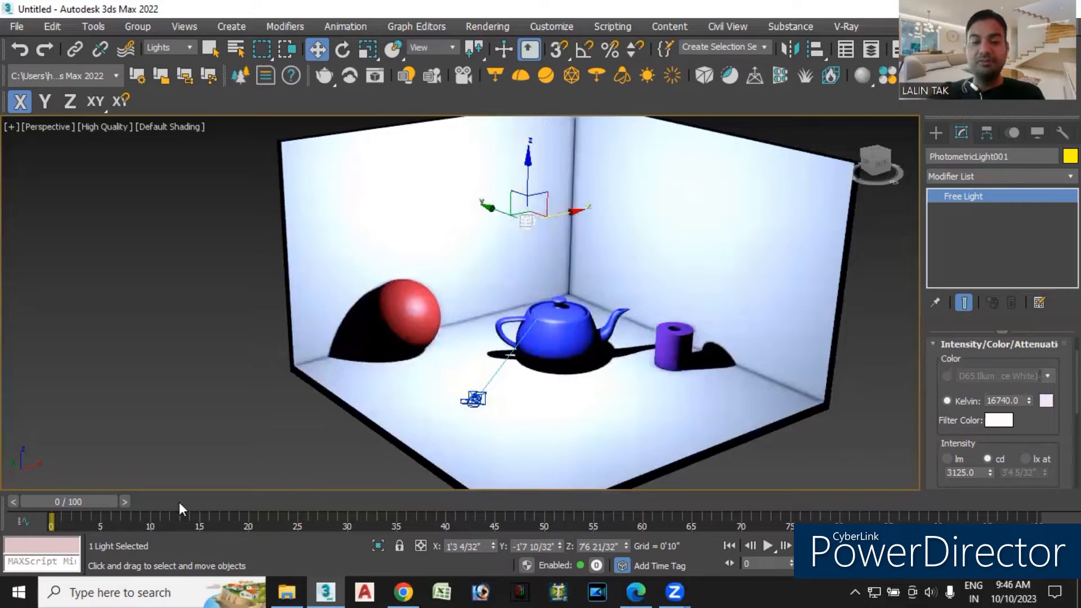
Switch to Chrome, open Google in a new tab, and search for images of "kelvin".
mouse_move(401, 592)
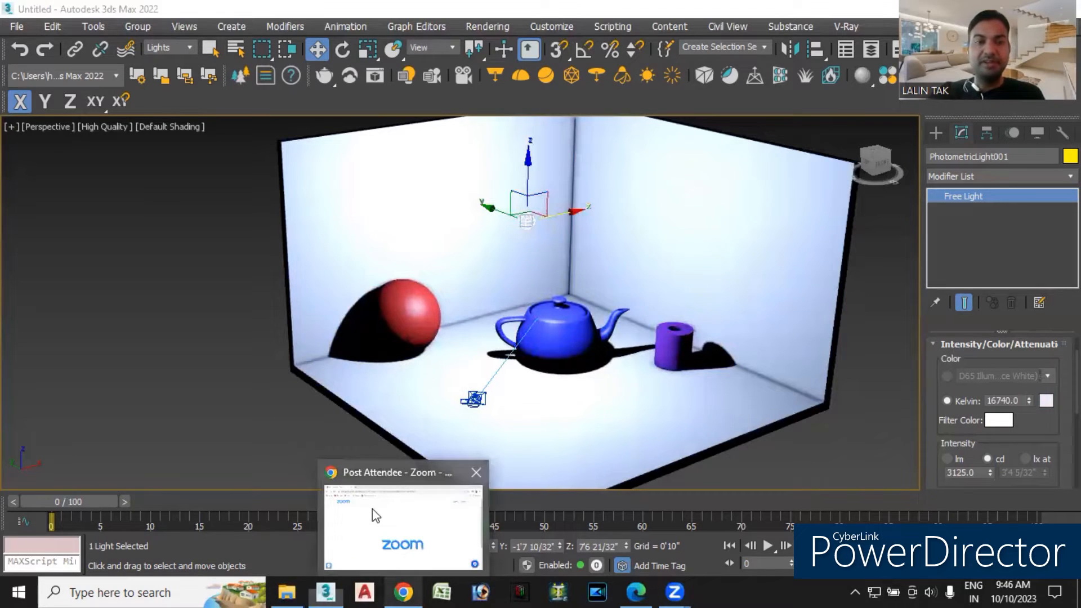
left_click(401, 529)
left_click(213, 13)
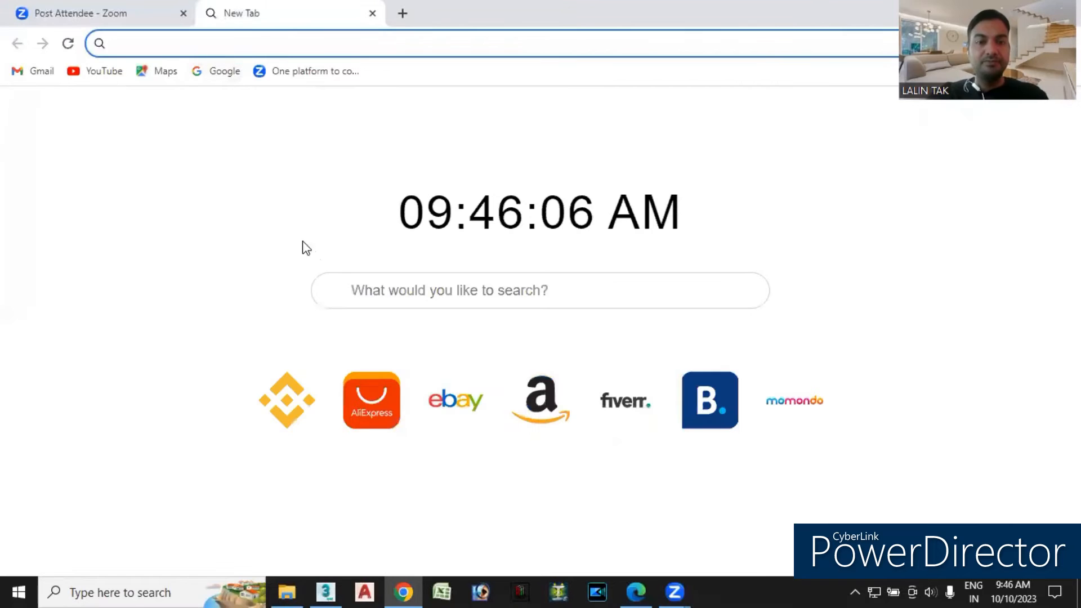
left_click(221, 72)
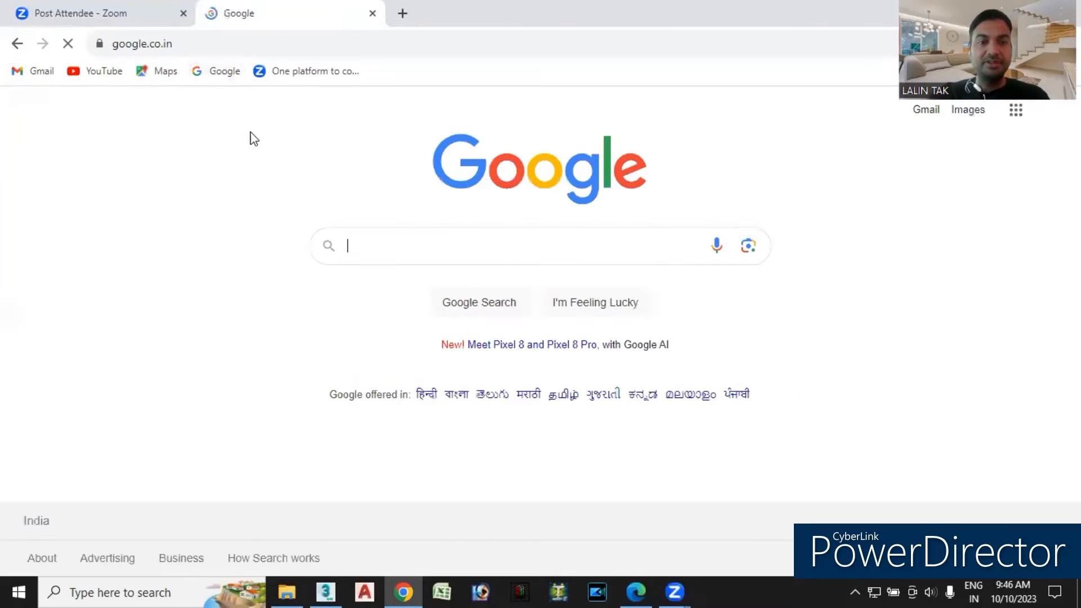
type("kelvin")
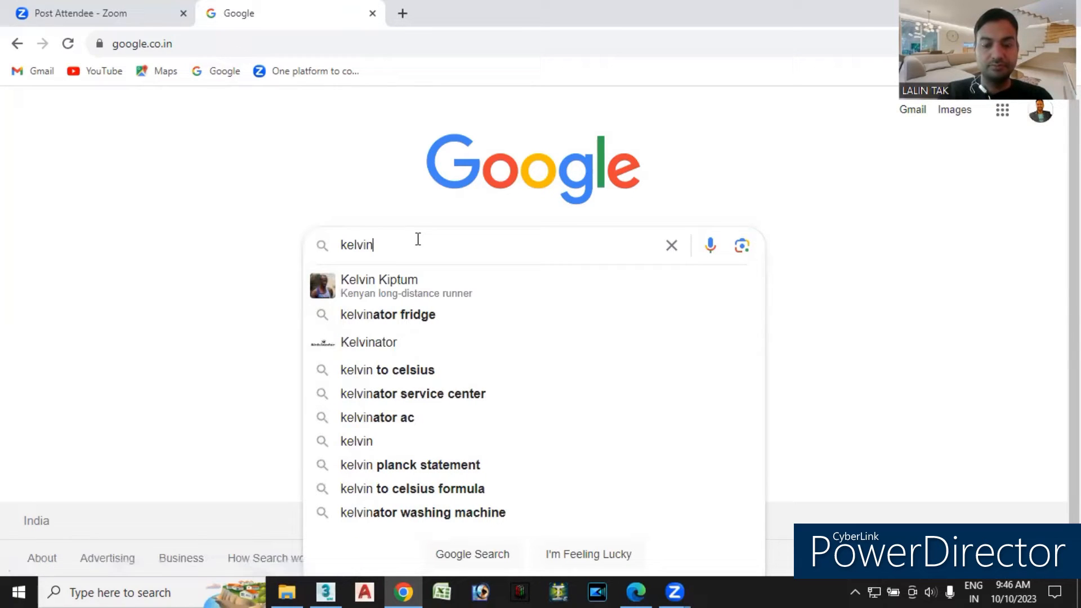
key("Return")
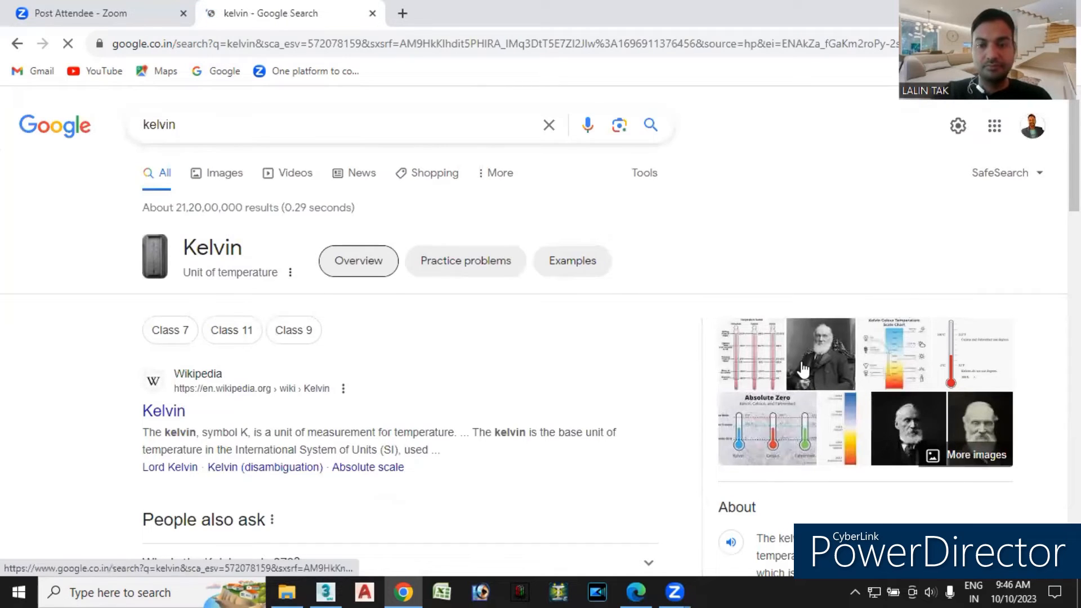
left_click(222, 176)
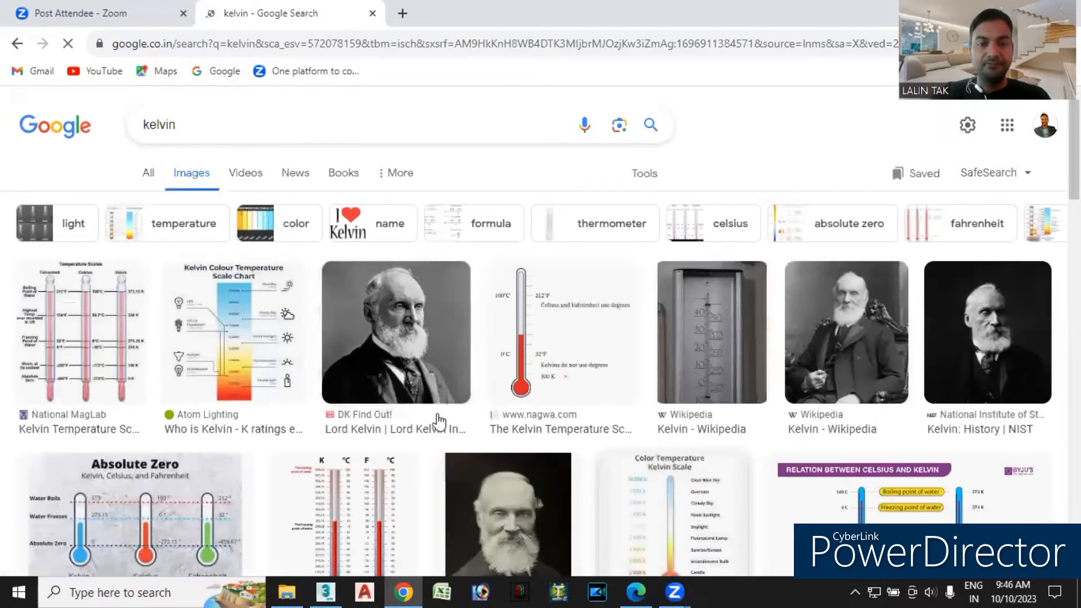
Open the Atom Lighting Kelvin colour temperature scale chart and examine the temperatures of the different light sources.
left_click(242, 340)
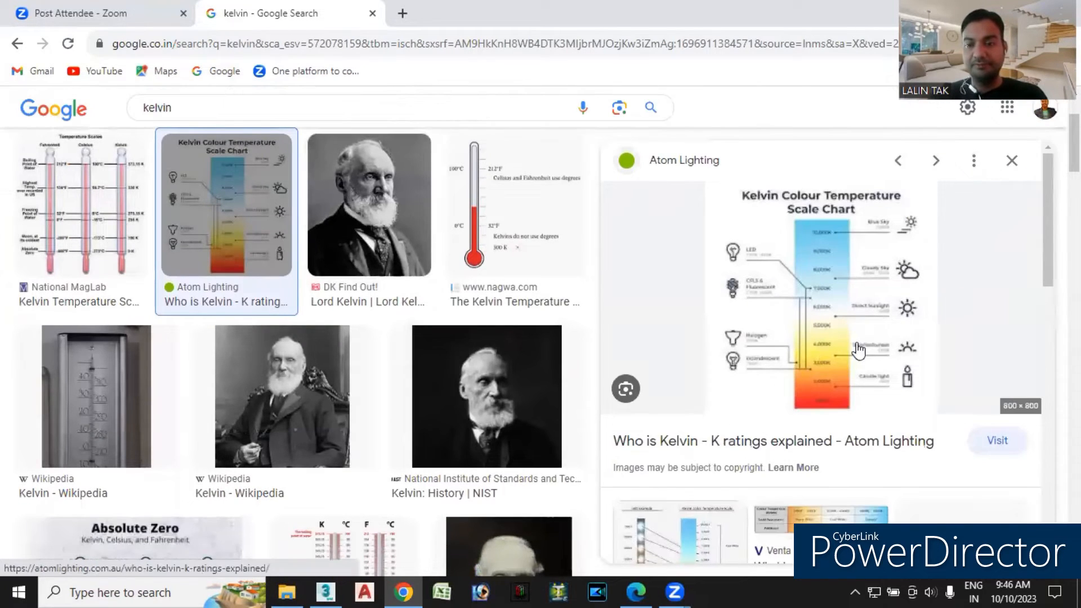
scroll(844, 370, "down", 2)
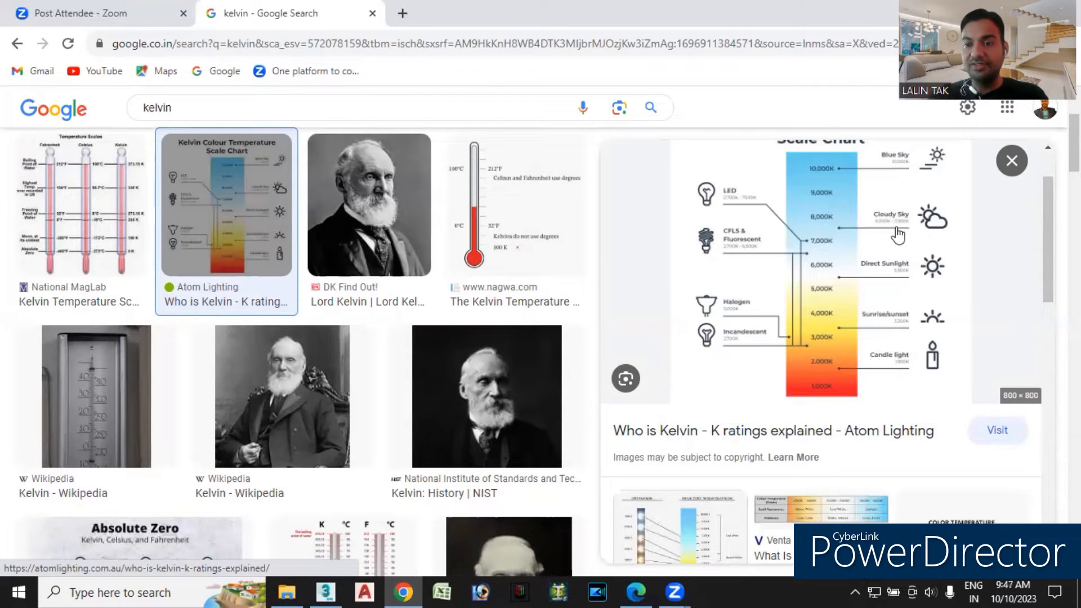
scroll(831, 233, "up", 2)
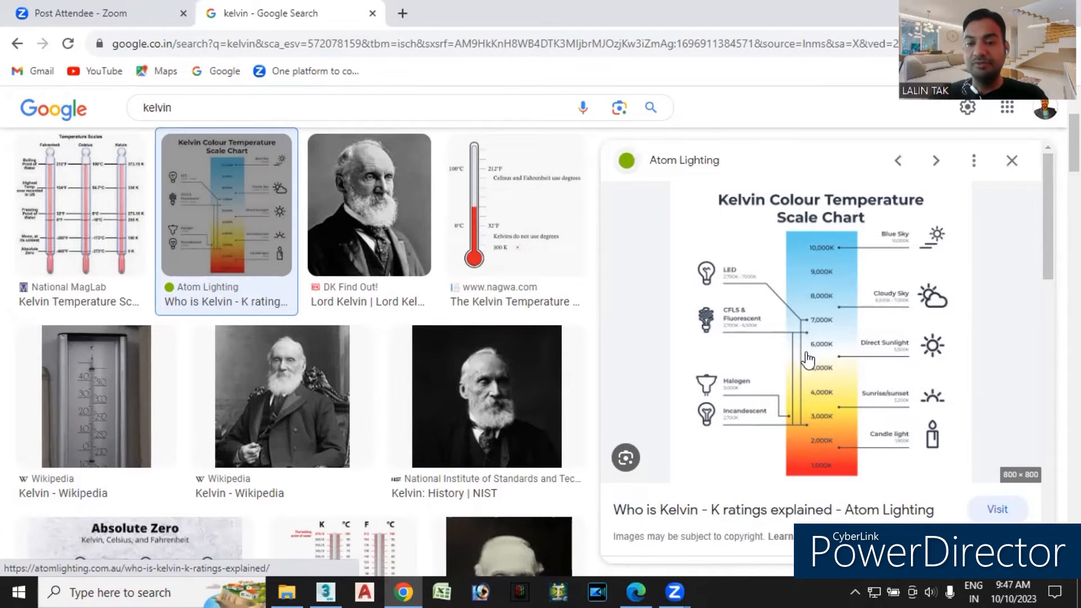
scroll(811, 352, "down", 5)
scroll(808, 358, "up", 5)
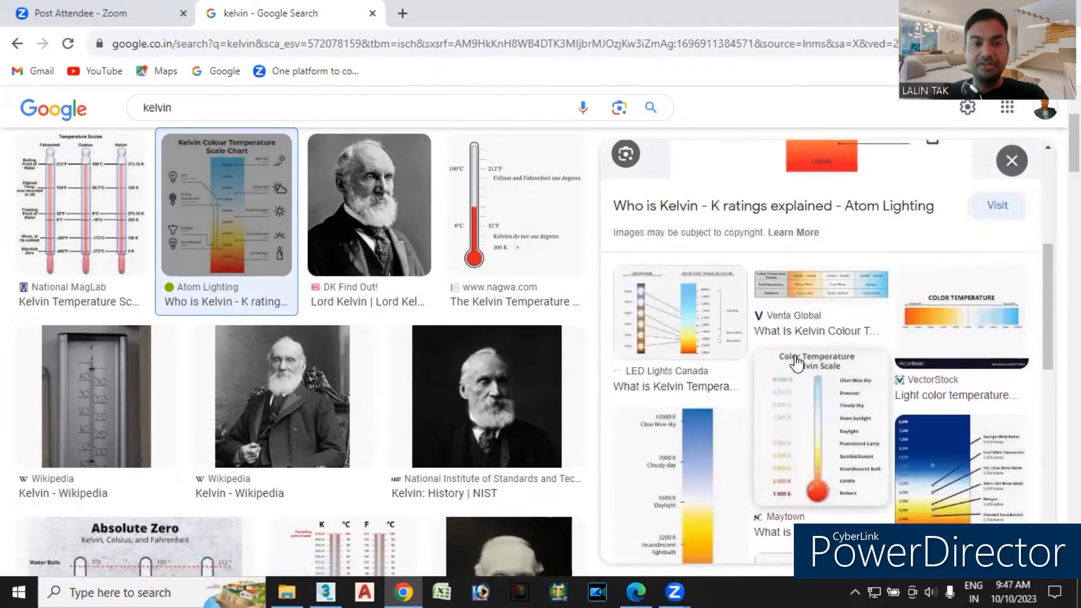
Return to the image results and open the Shutterstock picture of what every color temperature looks like.
left_click(17, 44)
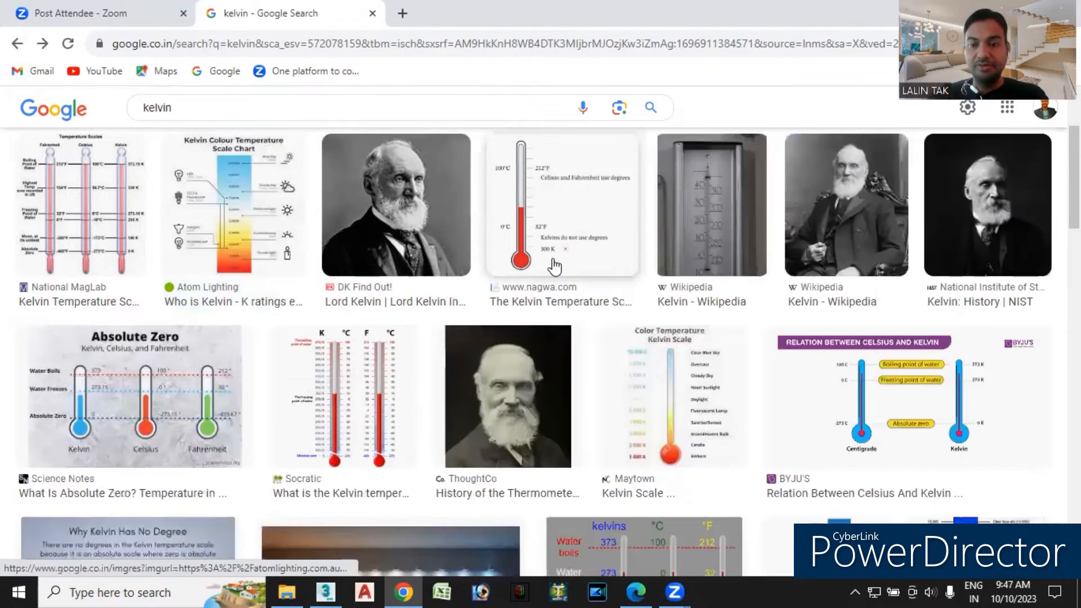
scroll(552, 265, "down", 4)
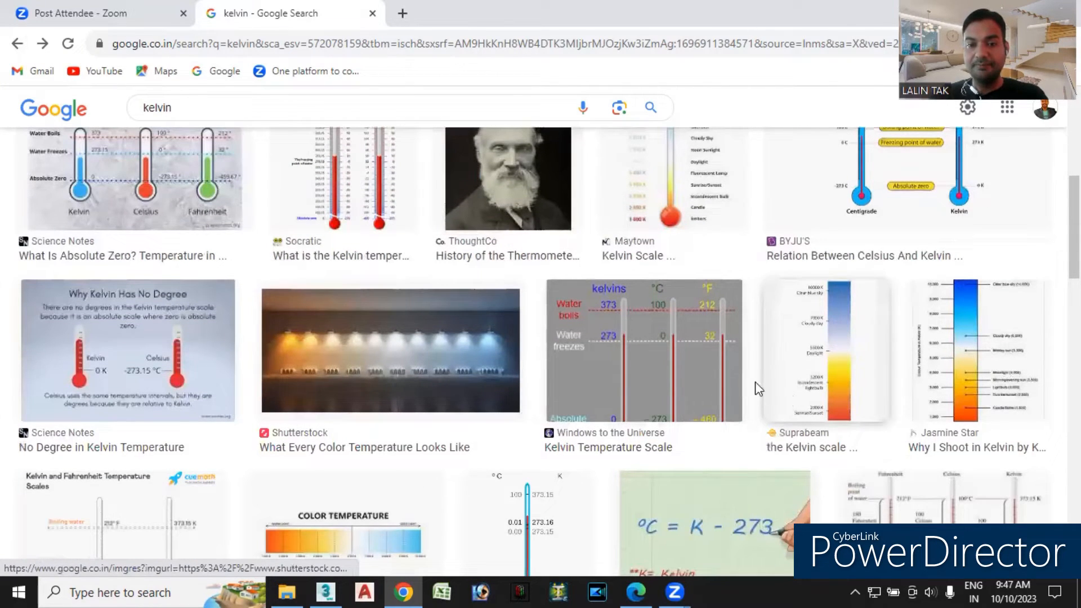
left_click(414, 366)
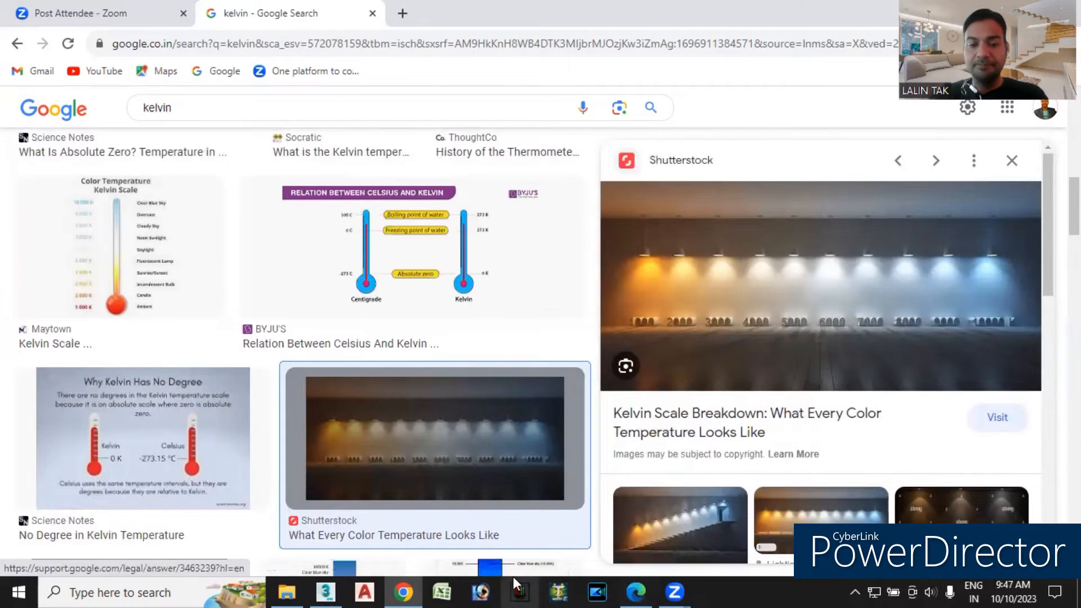
Switch back to 3ds Max and set the photometric light's Kelvin temperature to 1000.
left_click(327, 591)
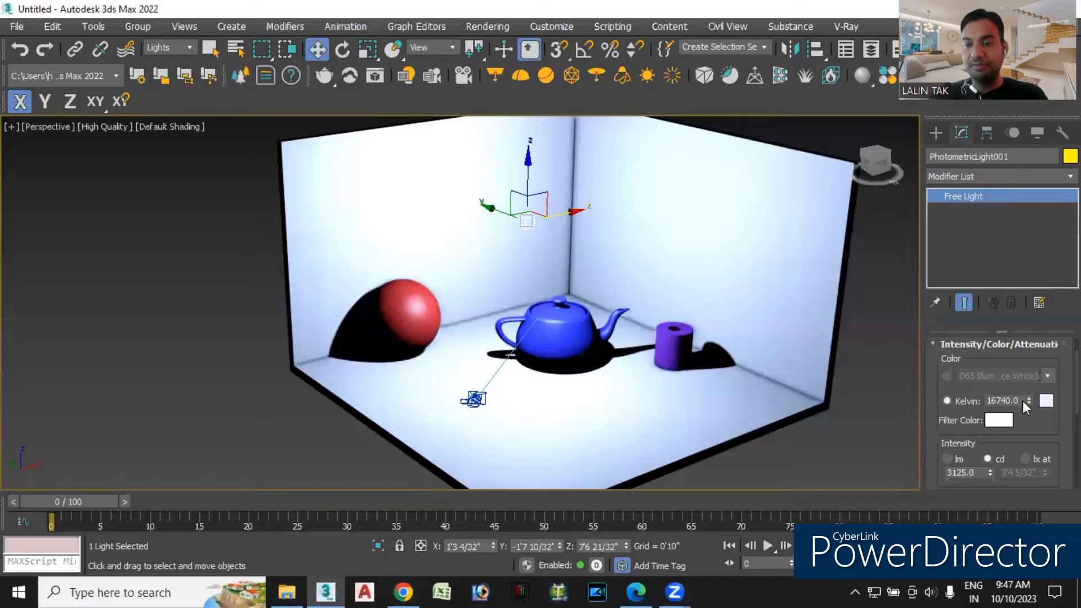
type("1000")
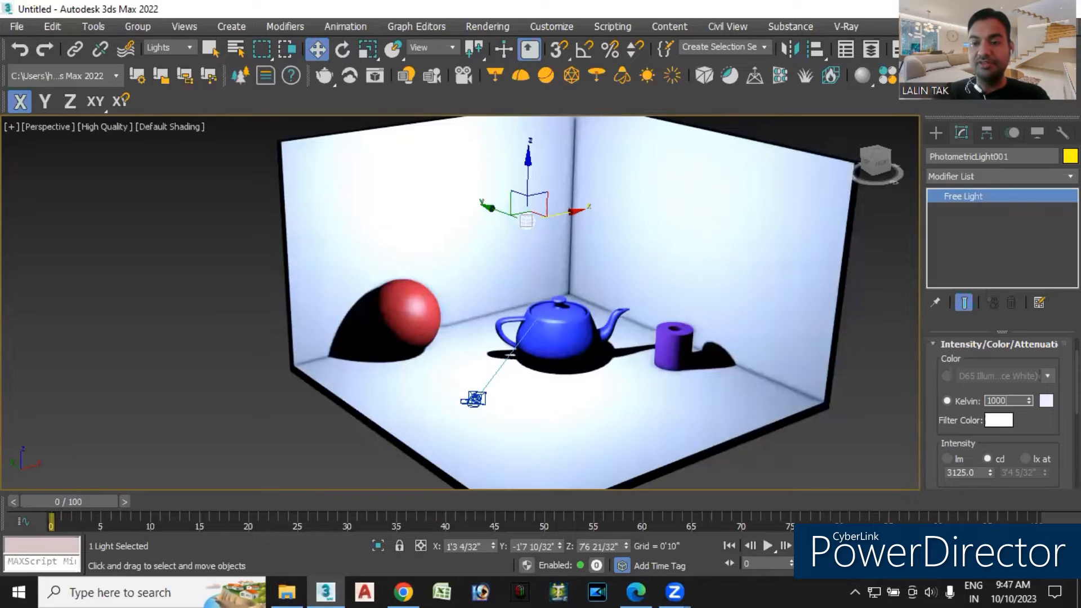
key("Return")
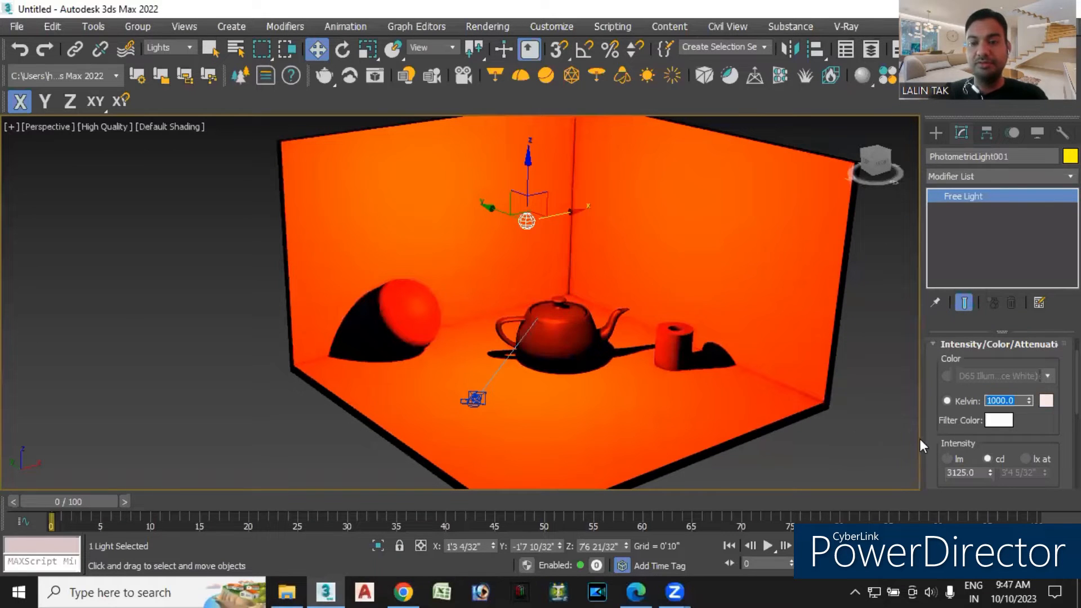
Raise the light's Kelvin temperature gradually from warm to cool tints, up to 20000.
left_click_drag(1028, 398, 1018, 191)
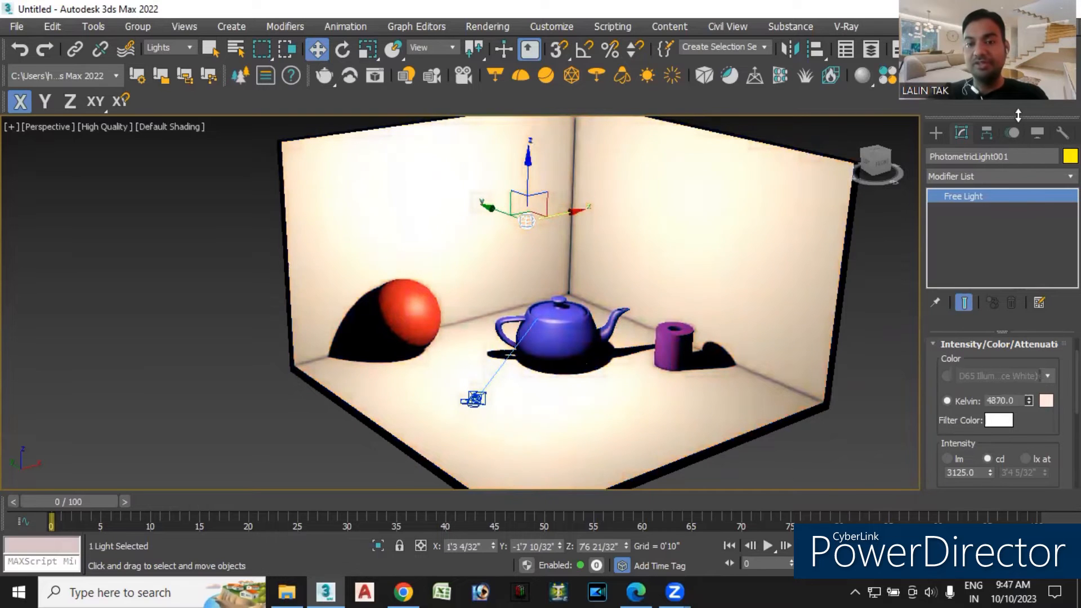
mouse_move(1018, 115)
left_mouse_down()
mouse_move(1018, 468)
mouse_move(1012, 125)
left_mouse_up()
left_click_drag(1016, 383, 996, 592)
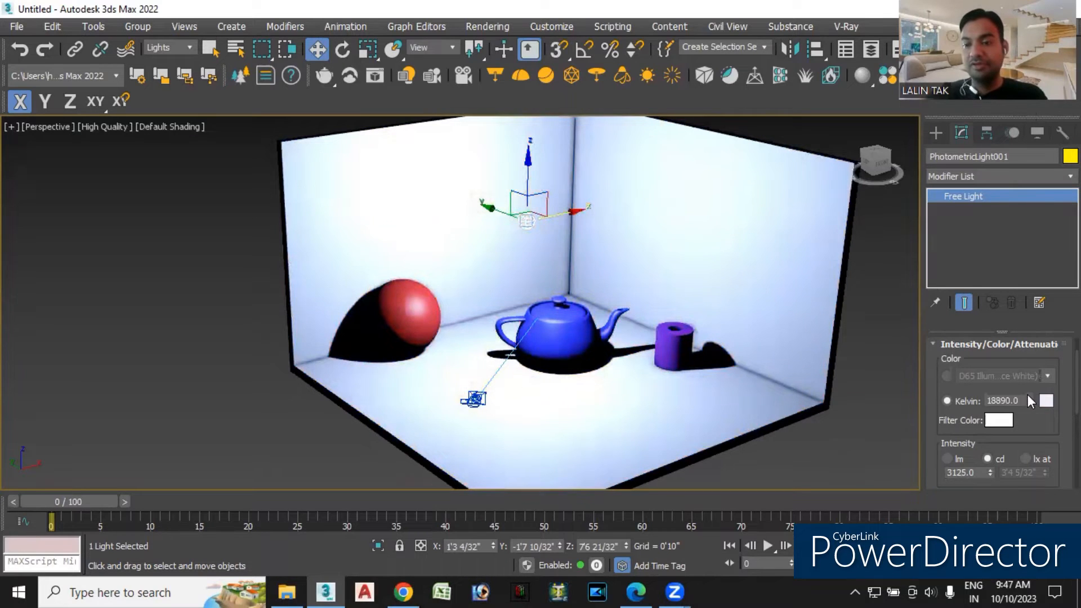
mouse_move(1028, 400)
left_mouse_down()
mouse_move(1032, 355)
mouse_move(1033, 406)
left_mouse_up()
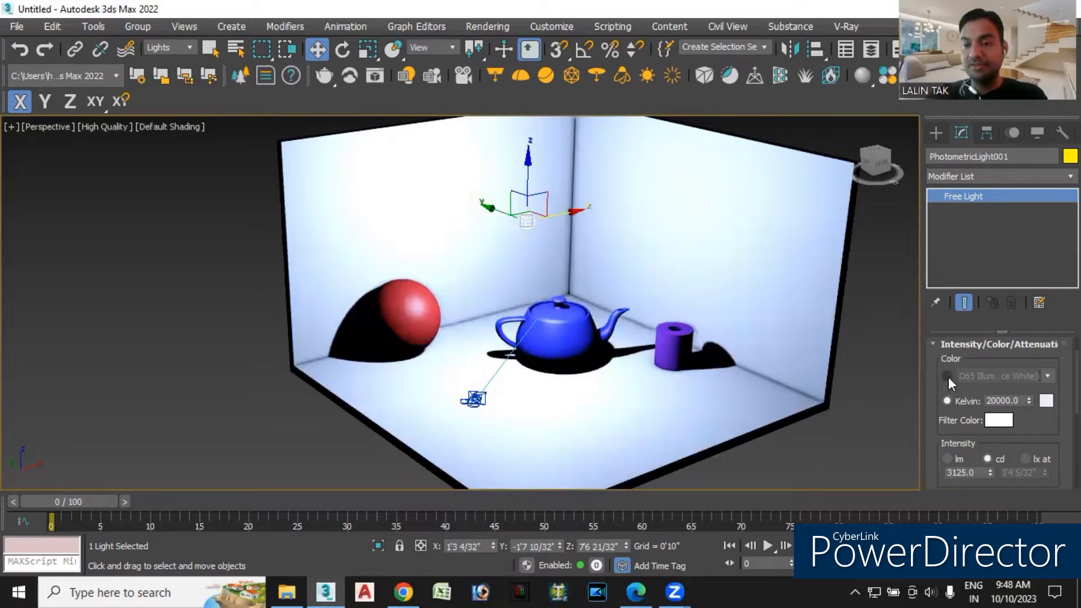
Switch the light's color from Kelvin to a lamp preset and choose Fluorescent (Cool White).
left_click(948, 376)
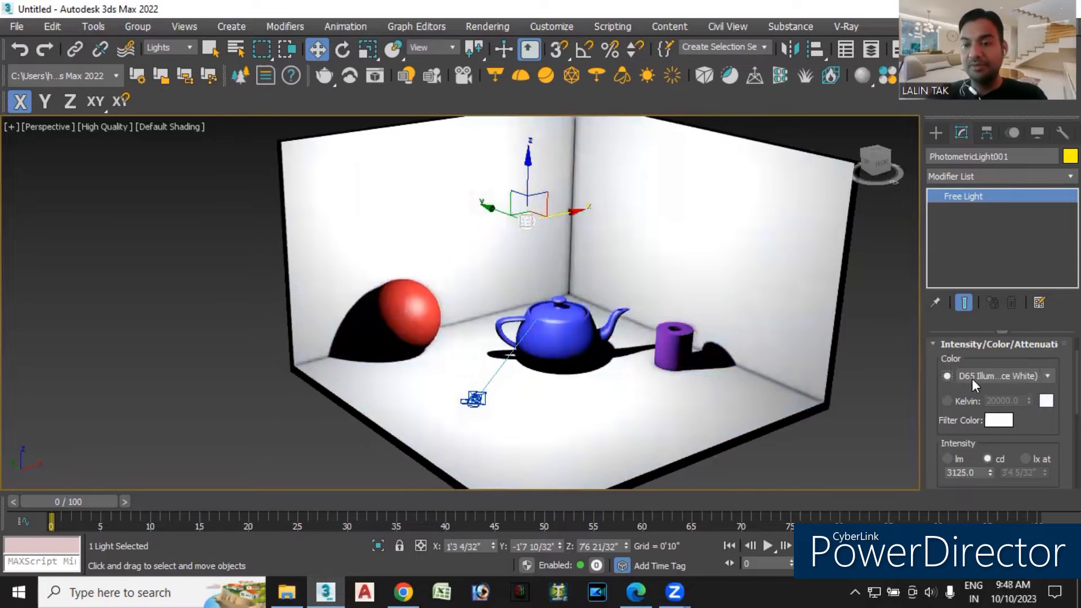
left_click(1046, 374)
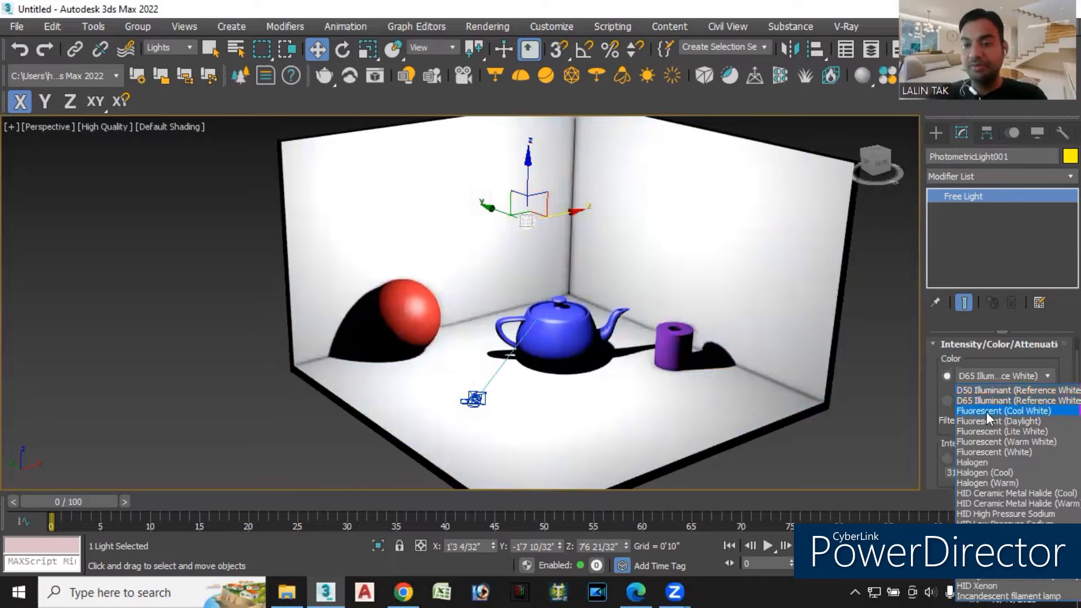
left_click(986, 411)
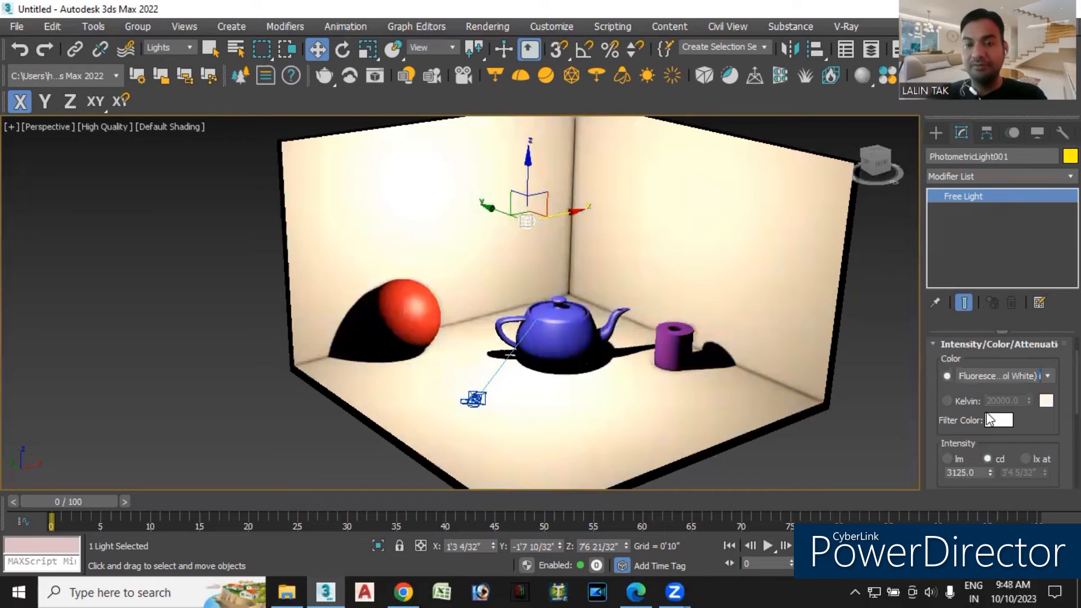
left_click(1045, 374)
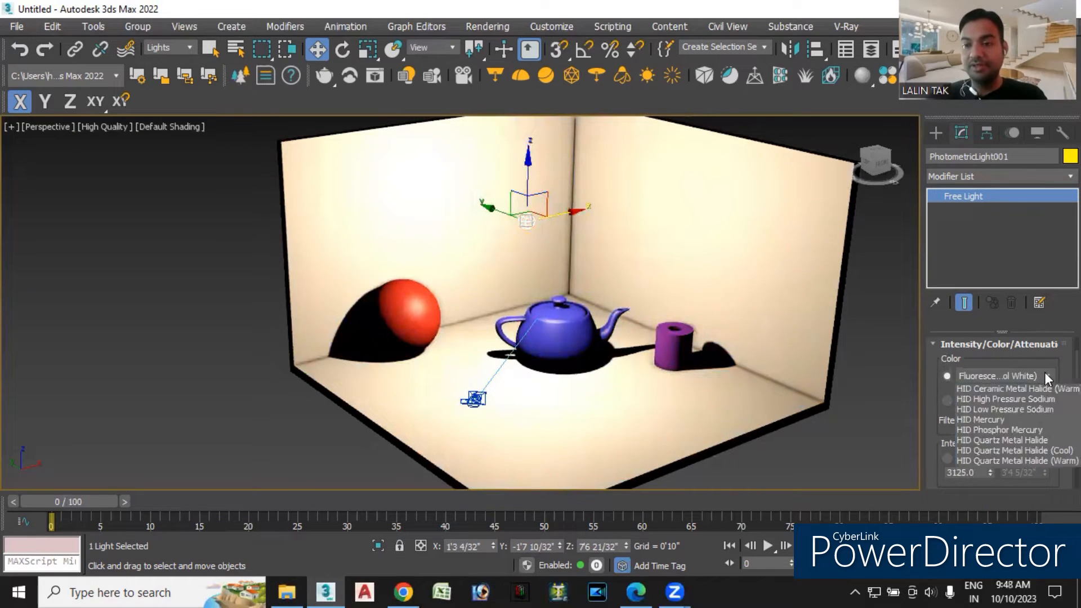
left_click(965, 347)
left_click(980, 345)
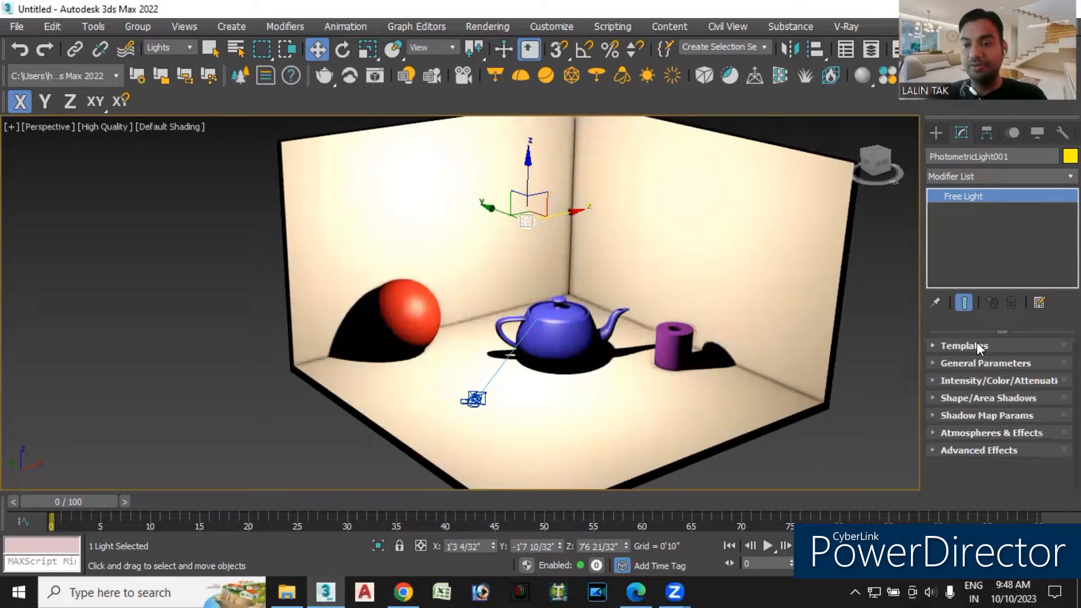
left_click(973, 346)
left_click(970, 345)
left_click(961, 362)
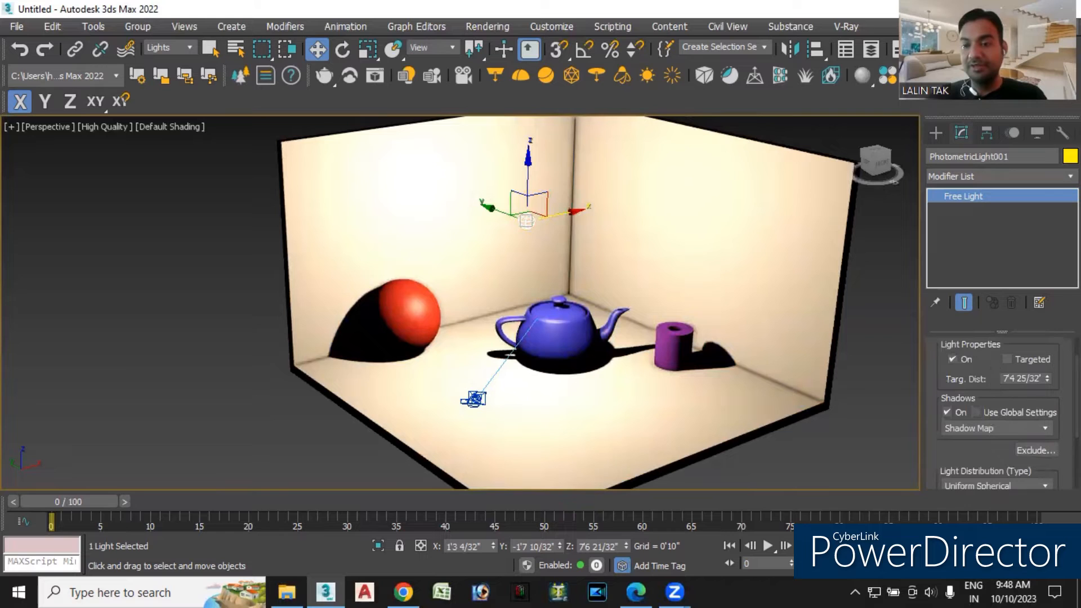
scroll(1036, 429, "up", 2)
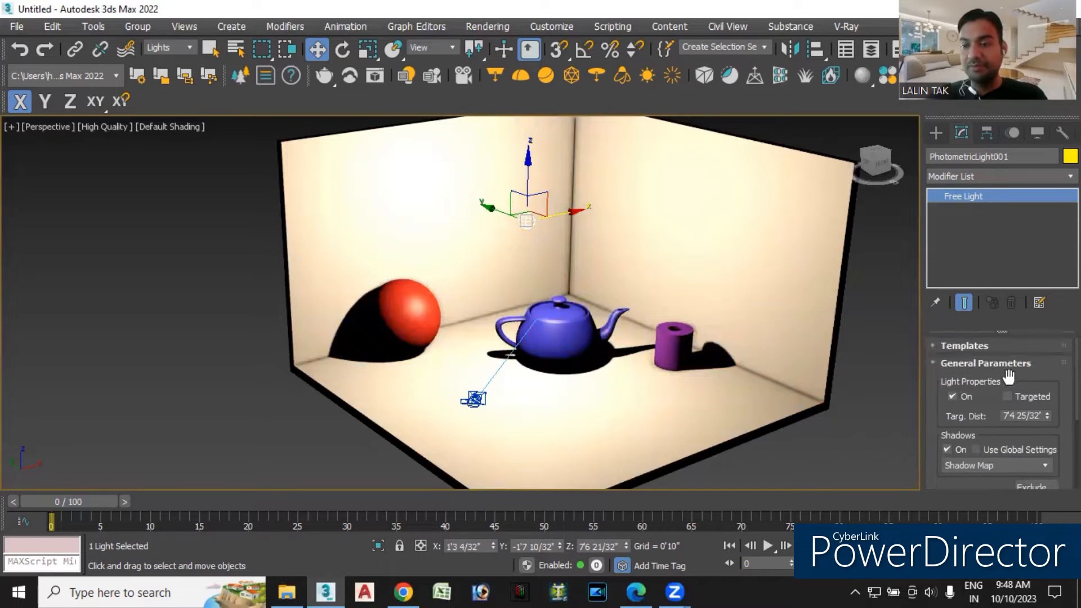
left_click(981, 363)
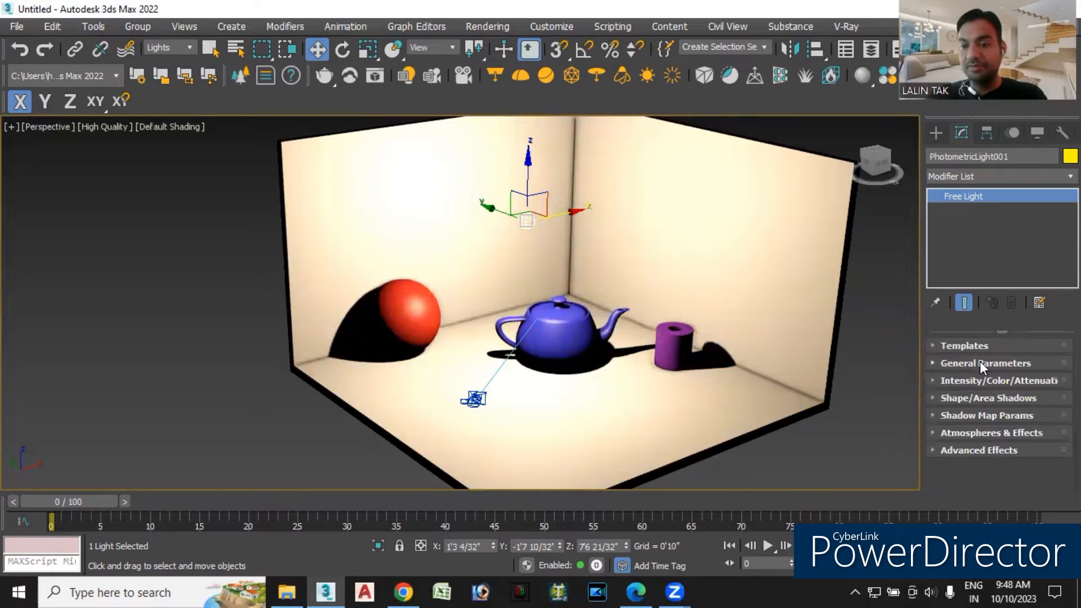
Try the Halogen (Cool) and Halogen (Warm) color presets on the light.
left_click(978, 381)
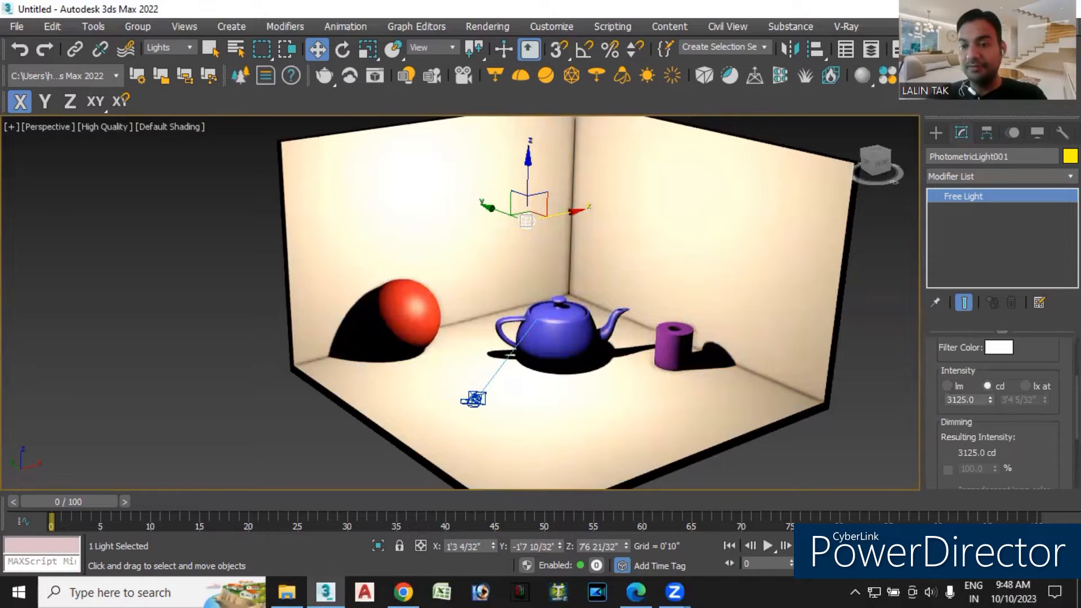
scroll(997, 411, "up", 5)
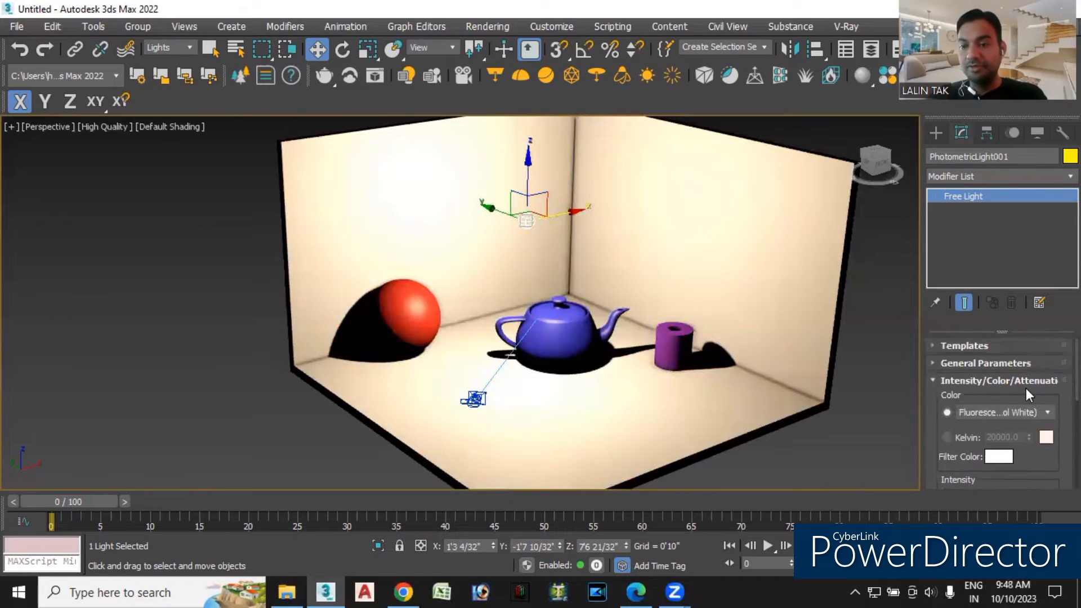
left_click(1047, 411)
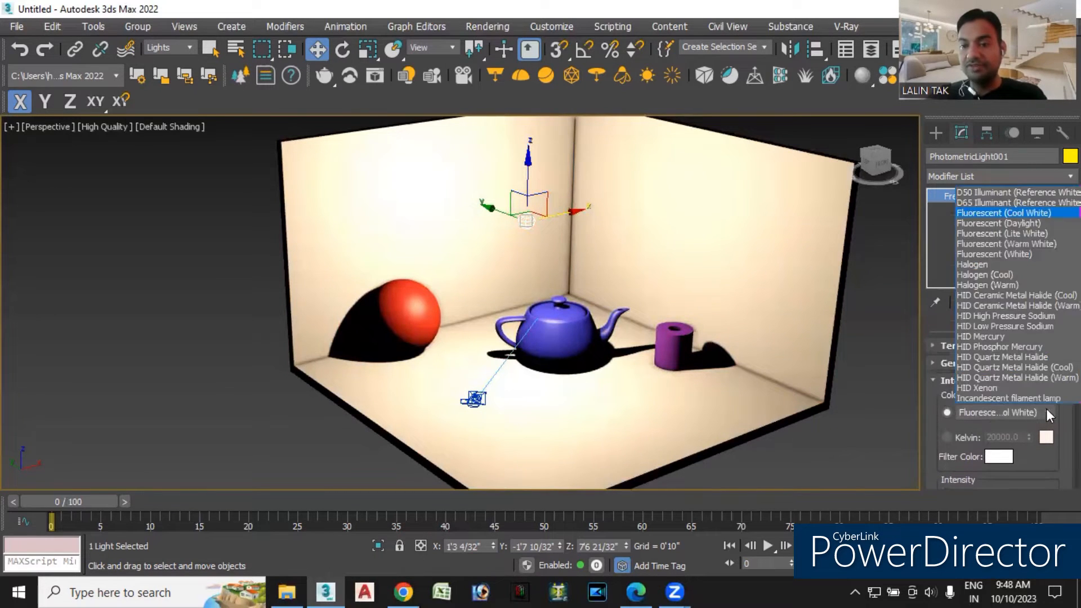
left_click(991, 273)
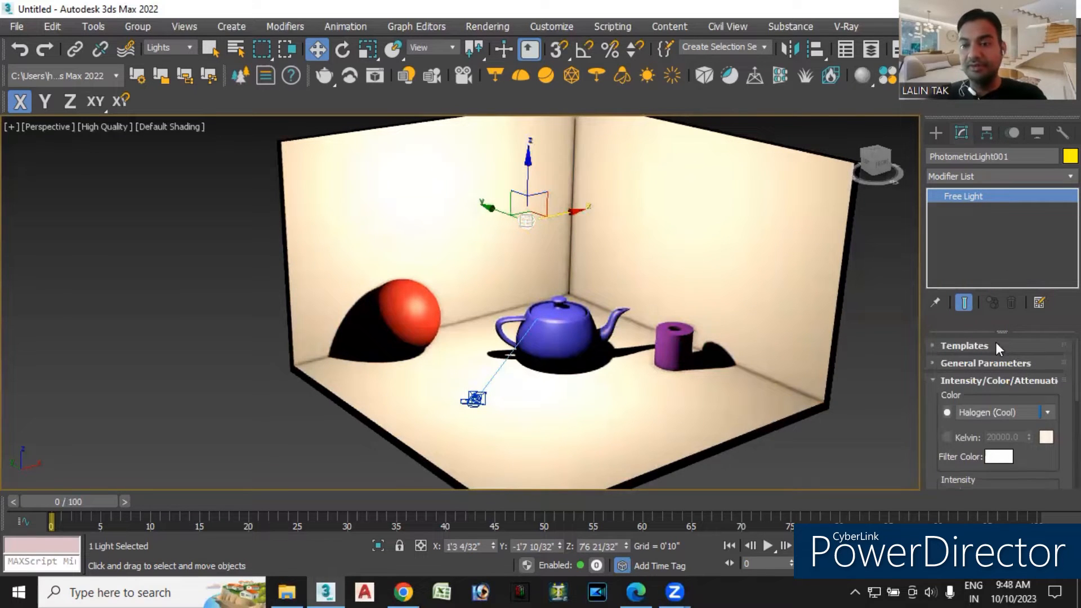
left_click(1013, 413)
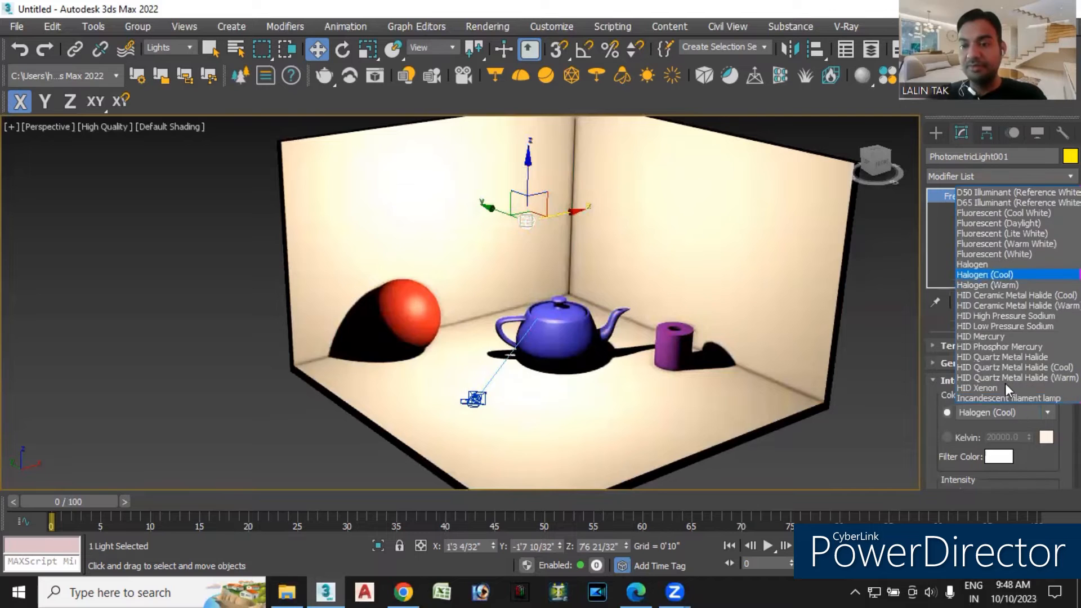
left_click(987, 285)
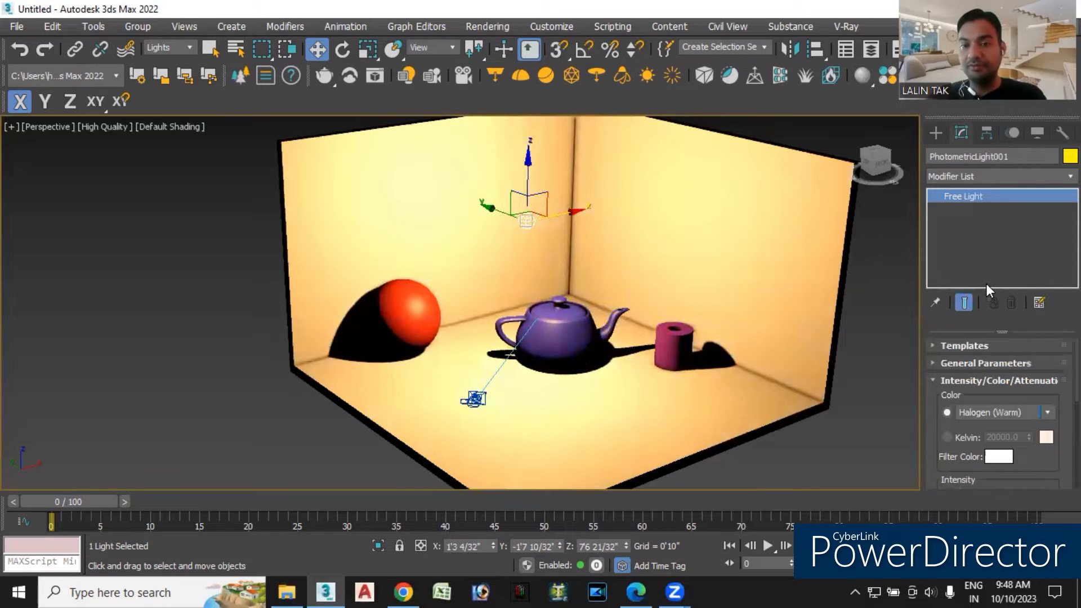
Try the HID Xenon color preset and set the light's color back to D65 Illuminant (Reference White).
left_click(1018, 412)
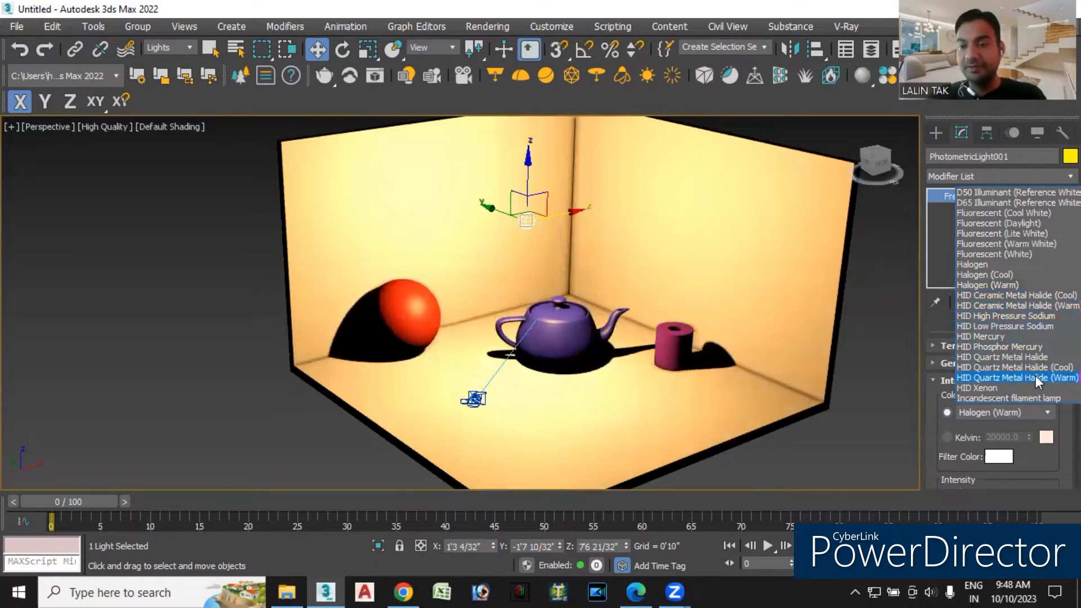
left_click(976, 388)
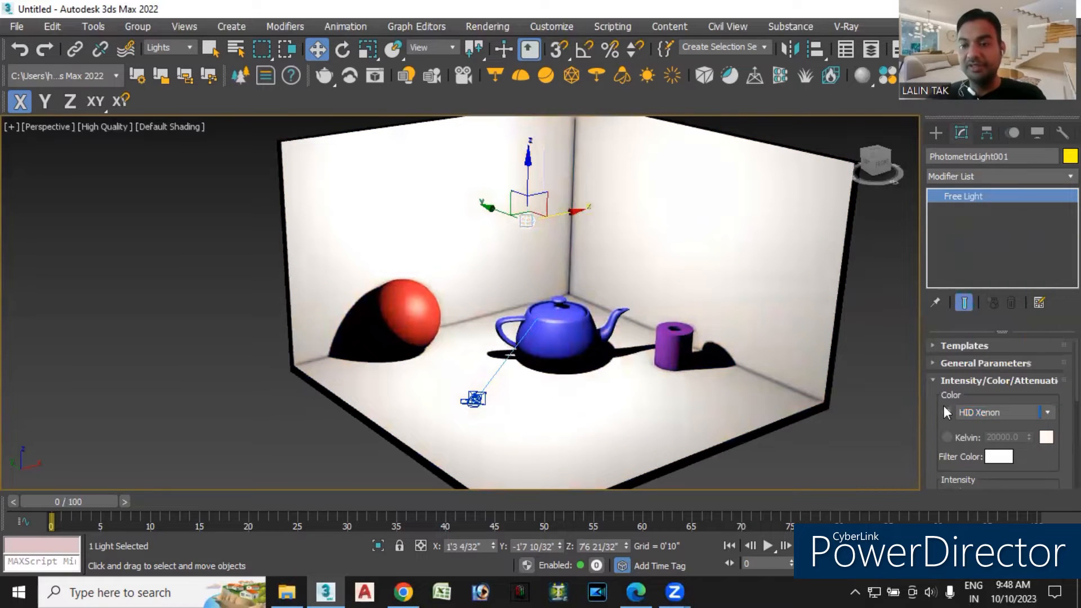
left_click(1034, 414)
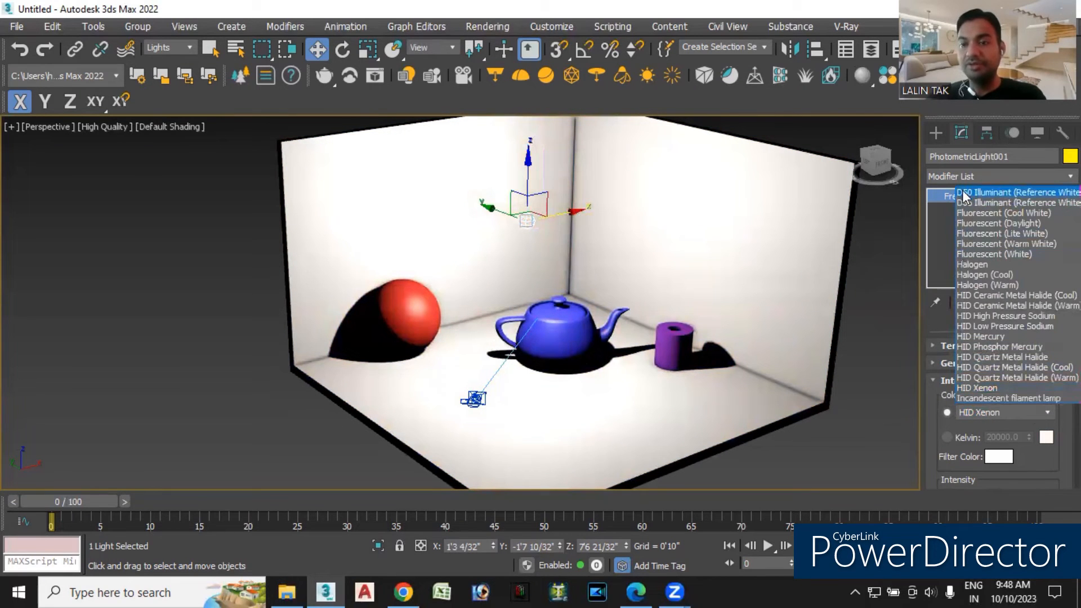
left_click(971, 201)
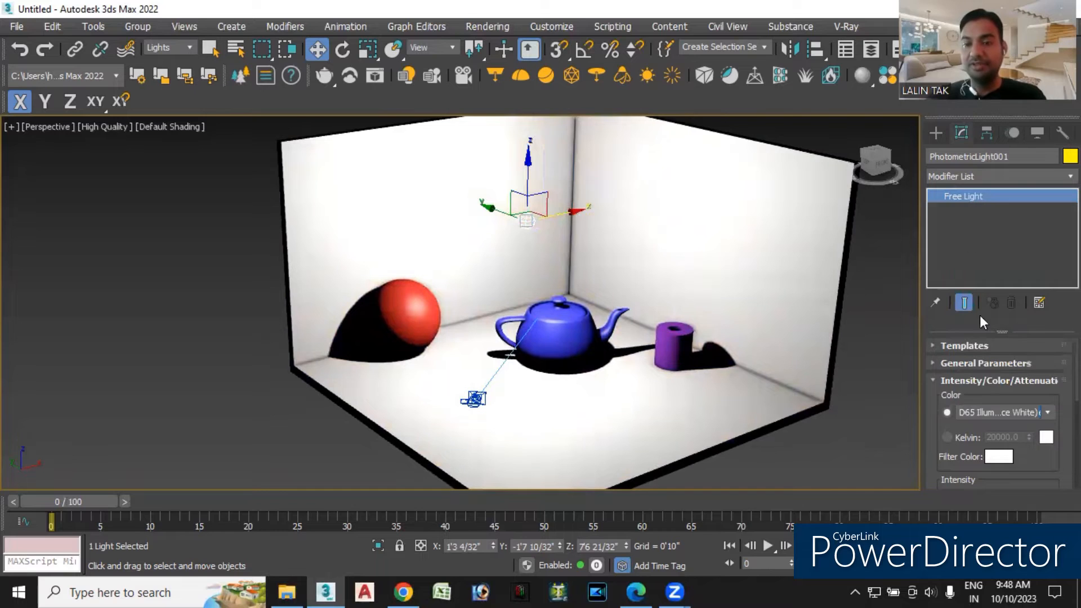
Review the light's Intensity/Color/Attenuation settings down to Dimming and Far Attenuation.
left_click(968, 381)
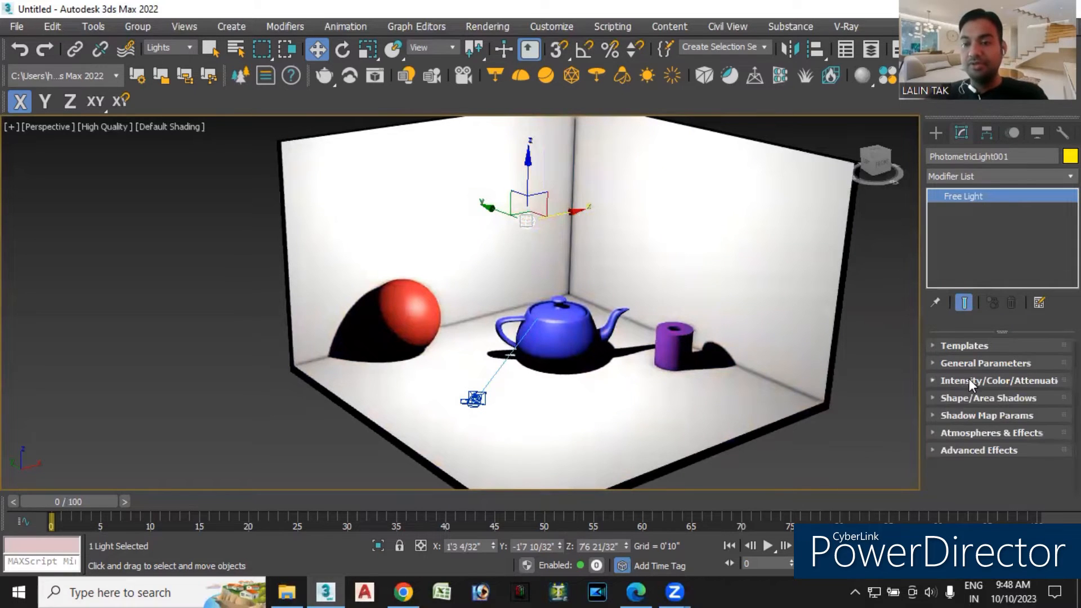
left_click(1018, 381)
scroll(1008, 394, "down", 3)
scroll(999, 411, "down", 3)
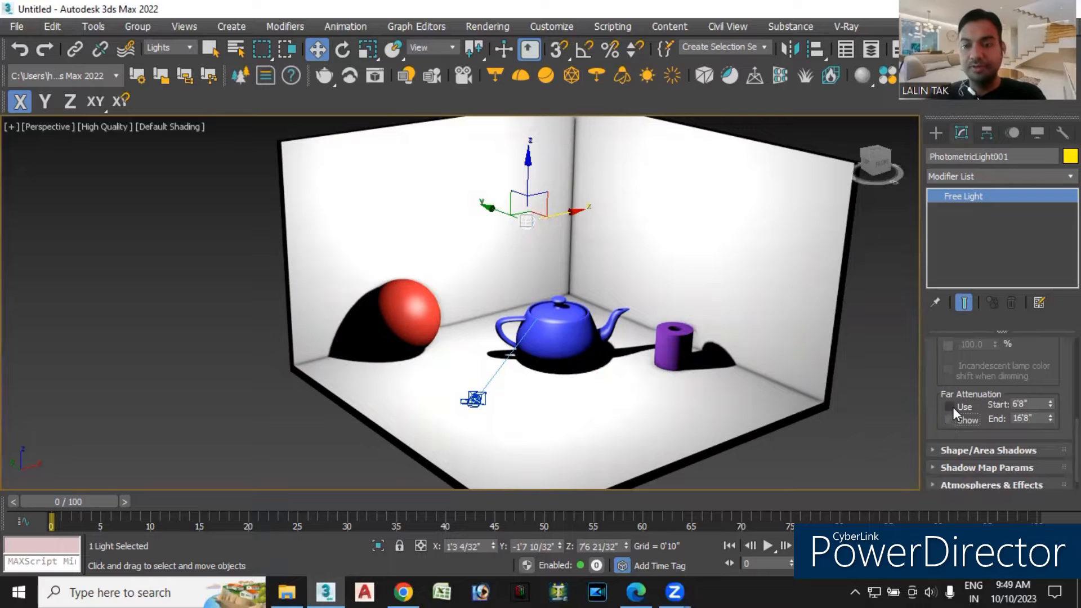
scroll(999, 411, "up", 10)
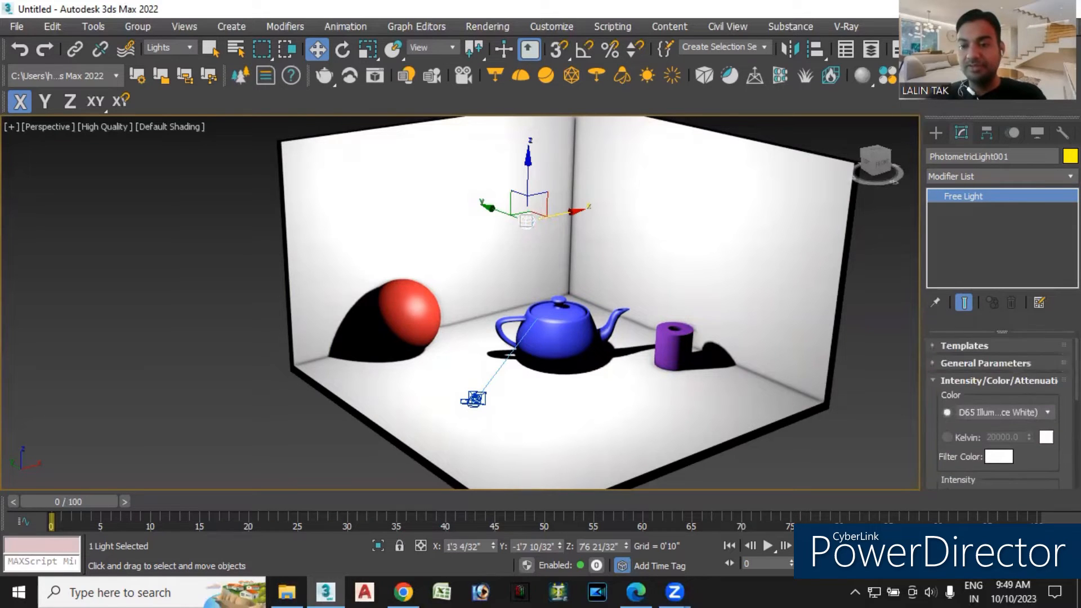
Turn on the light's Targeted option to show its target, and turn it off again.
left_click(989, 363)
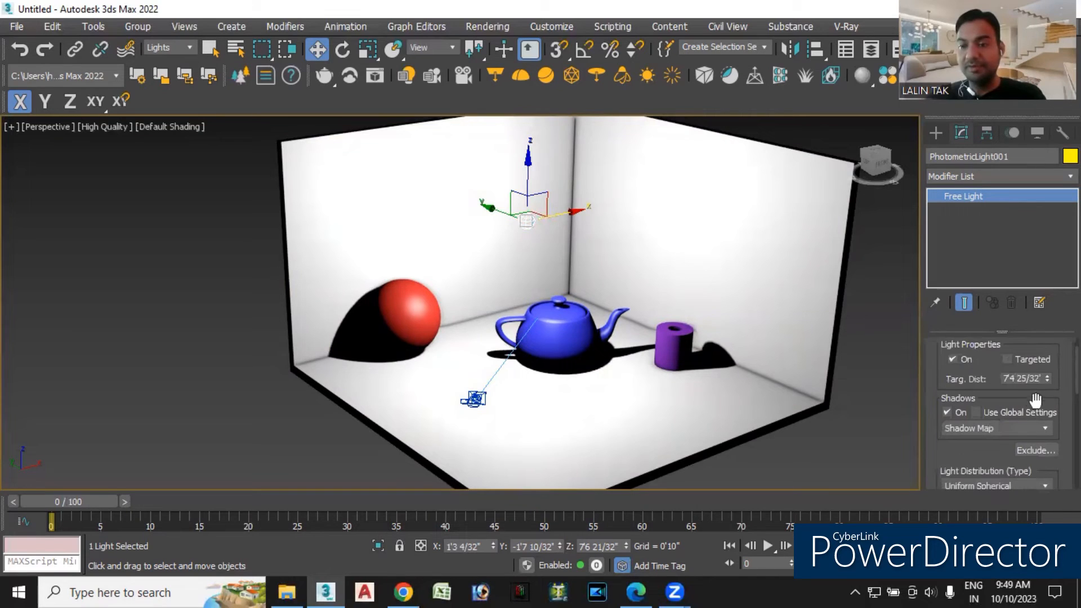
left_click(1007, 361)
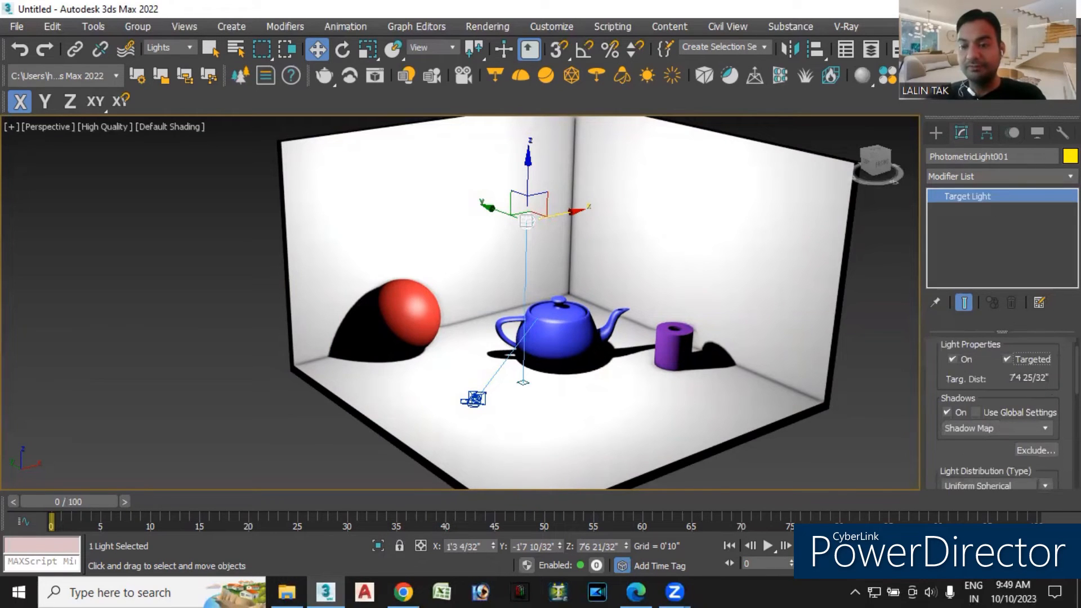
scroll(1000, 417, "down", 1)
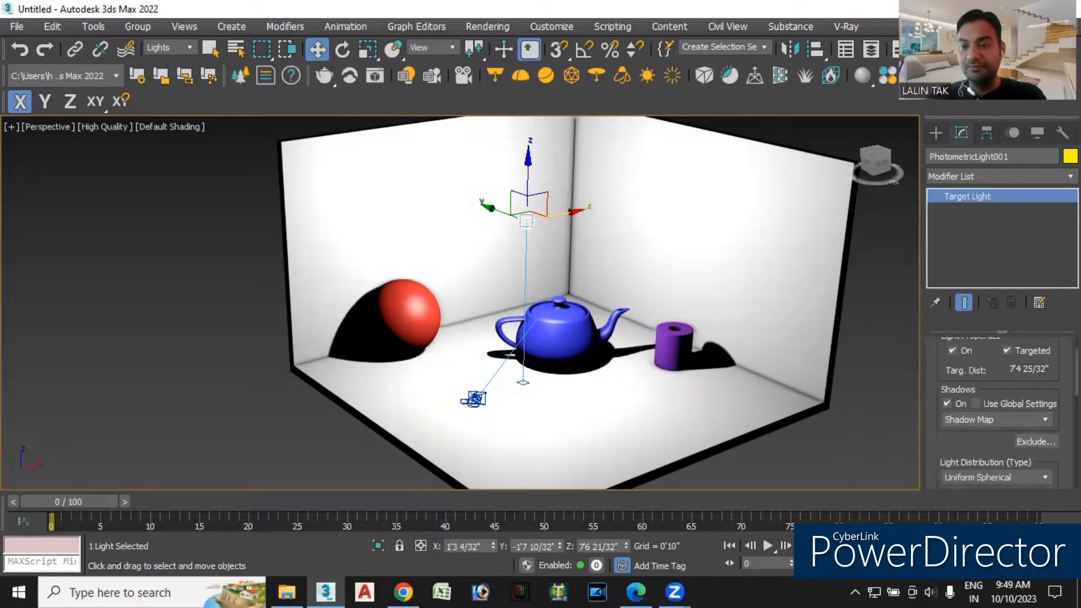
scroll(982, 369, "up", 2)
left_click(1007, 367)
scroll(982, 366, "down", 2)
scroll(982, 366, "up", 3)
left_click(984, 363)
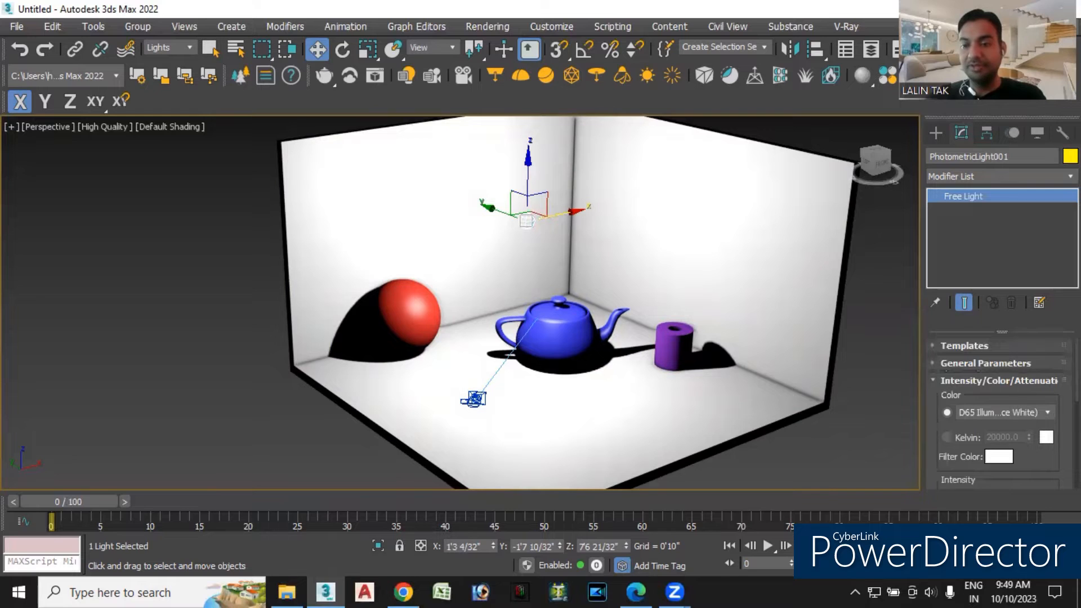
Review the light's intensity and dimming settings again and open its Shape/Area Shadows settings.
scroll(997, 412, "down", 8)
scroll(1004, 392, "up", 4)
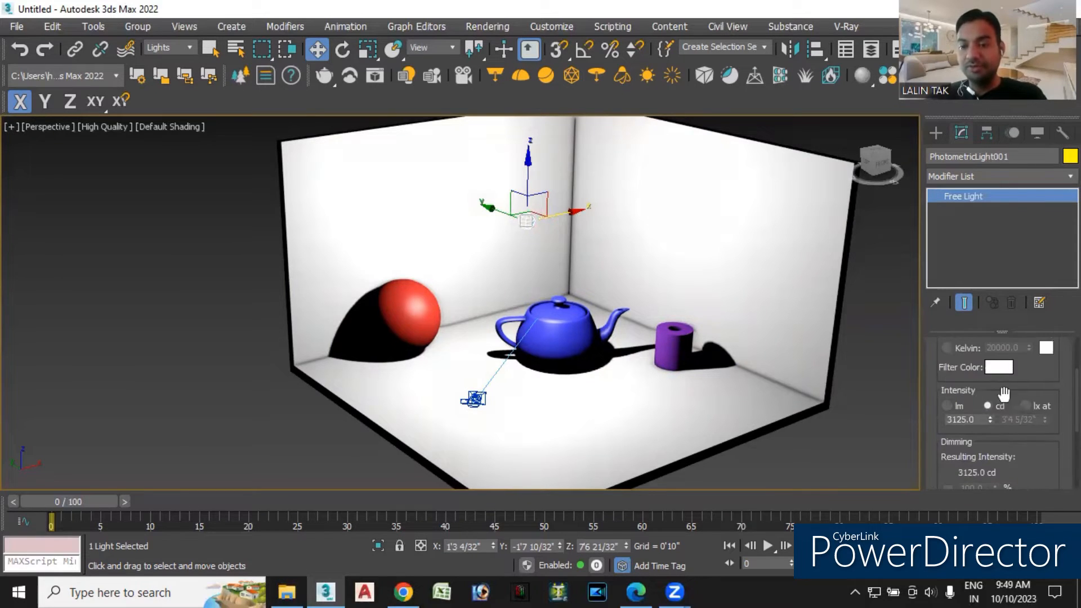
scroll(1000, 411, "up", 2)
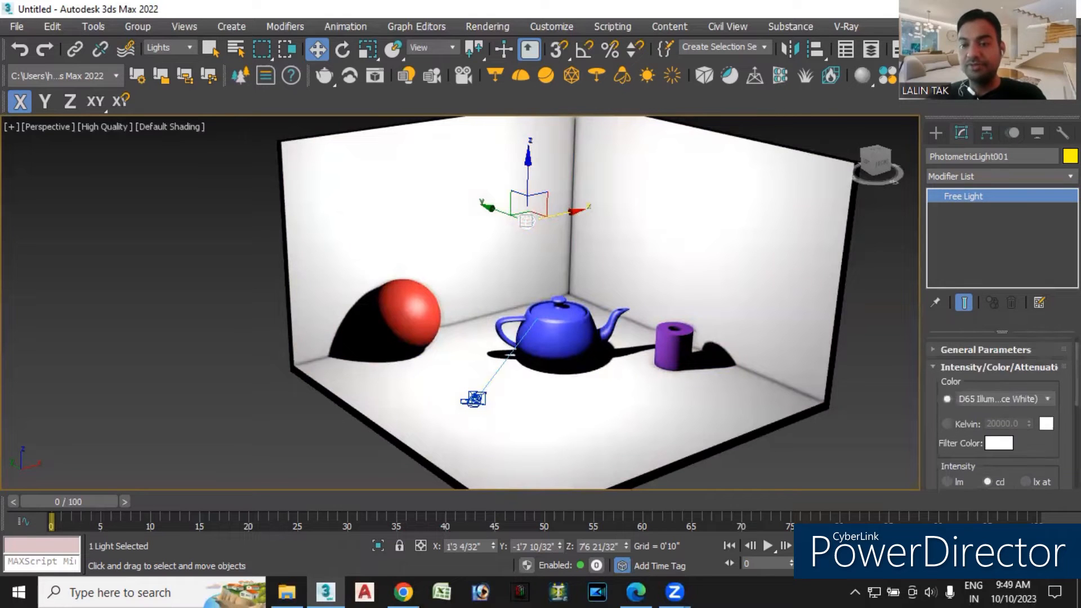
left_click(978, 363)
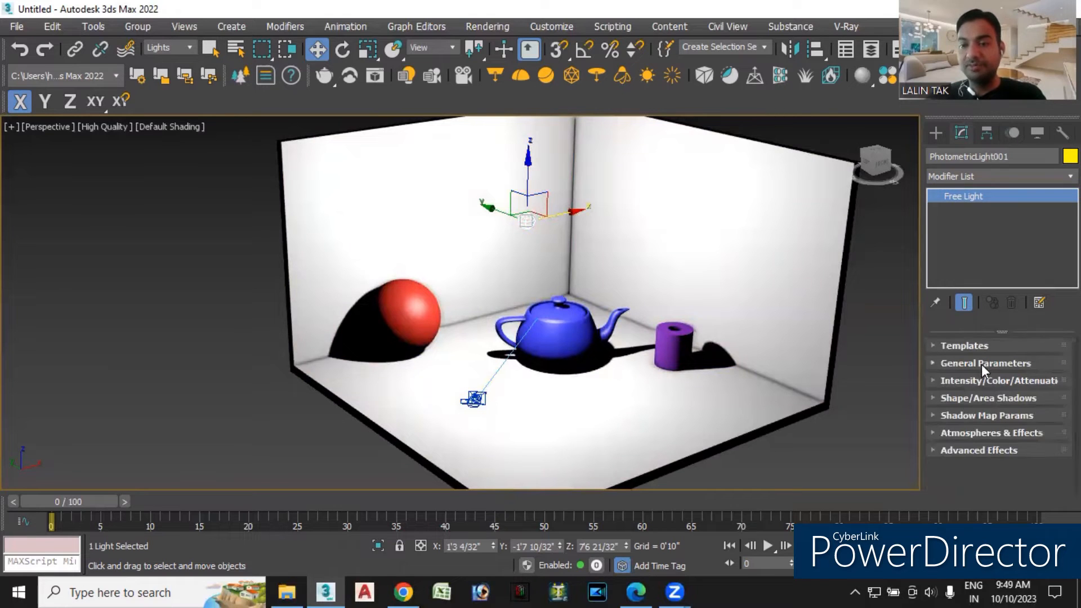
left_click(960, 397)
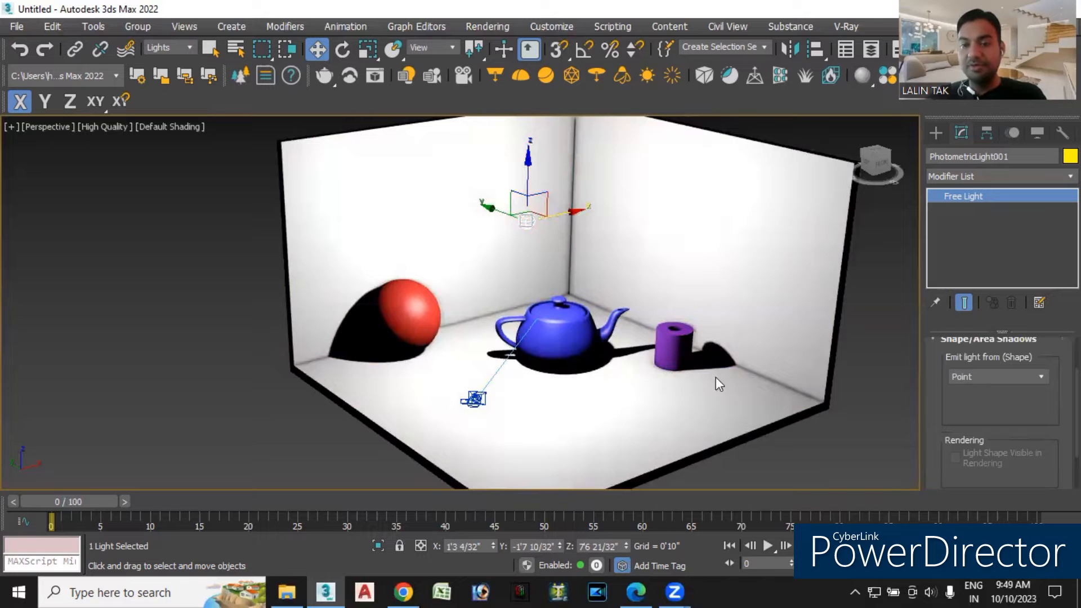
Try the Line shape for the photometric light's emission and inspect the shadows around the scene objects.
left_click(1022, 375)
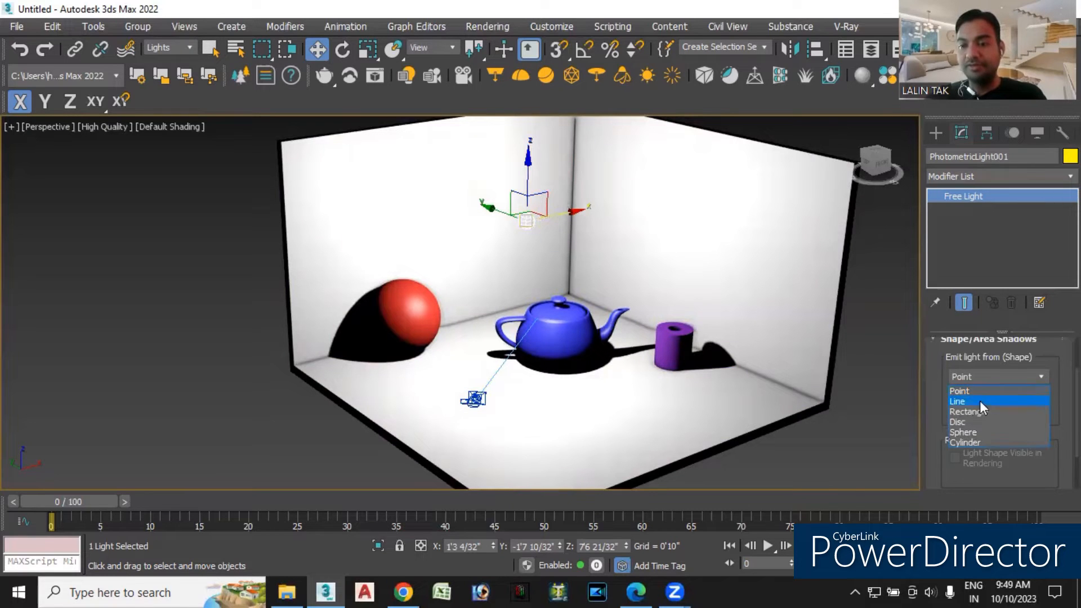
left_click(978, 400)
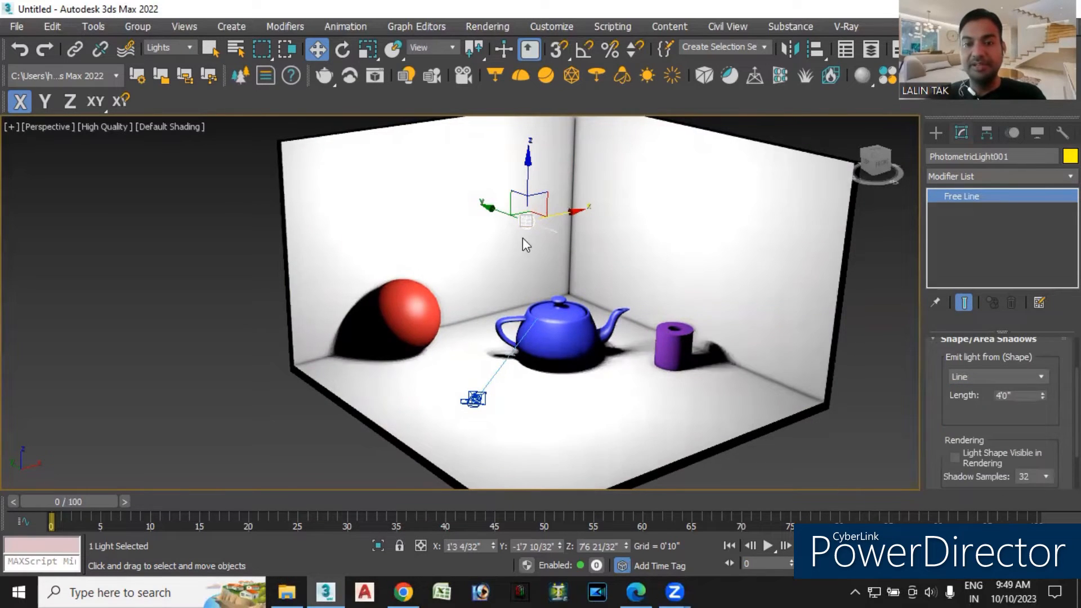
scroll(519, 239, "up", 5)
scroll(519, 238, "down", 5)
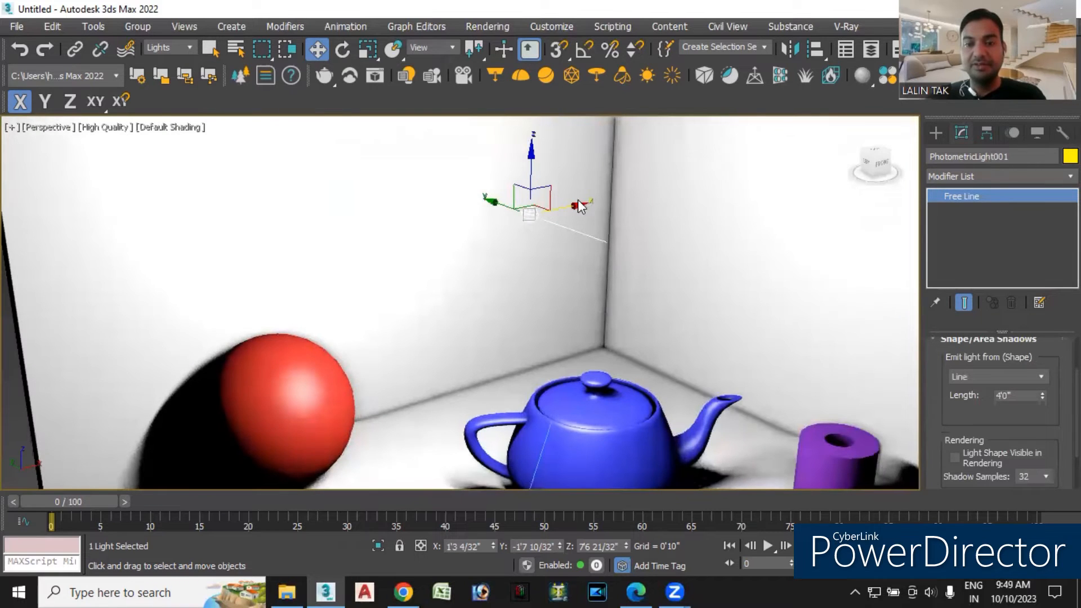
middle_click_drag(579, 205, 663, 193, "alt")
Move the line light along X toward the dark side wall, to about X 10'1".
left_click_drag(664, 193, 889, 126)
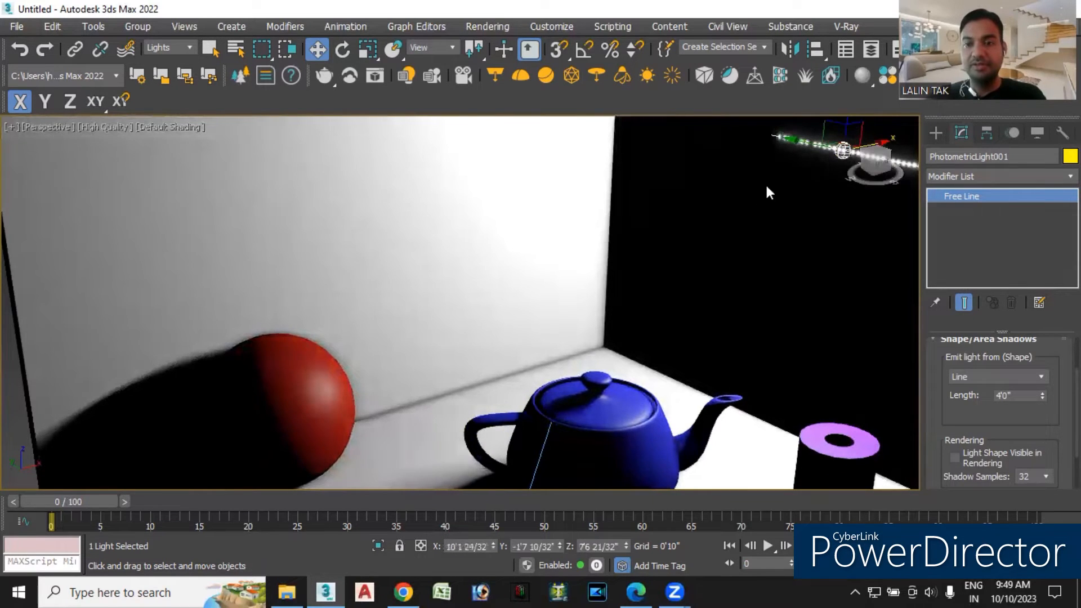
scroll(749, 242, "down", 6)
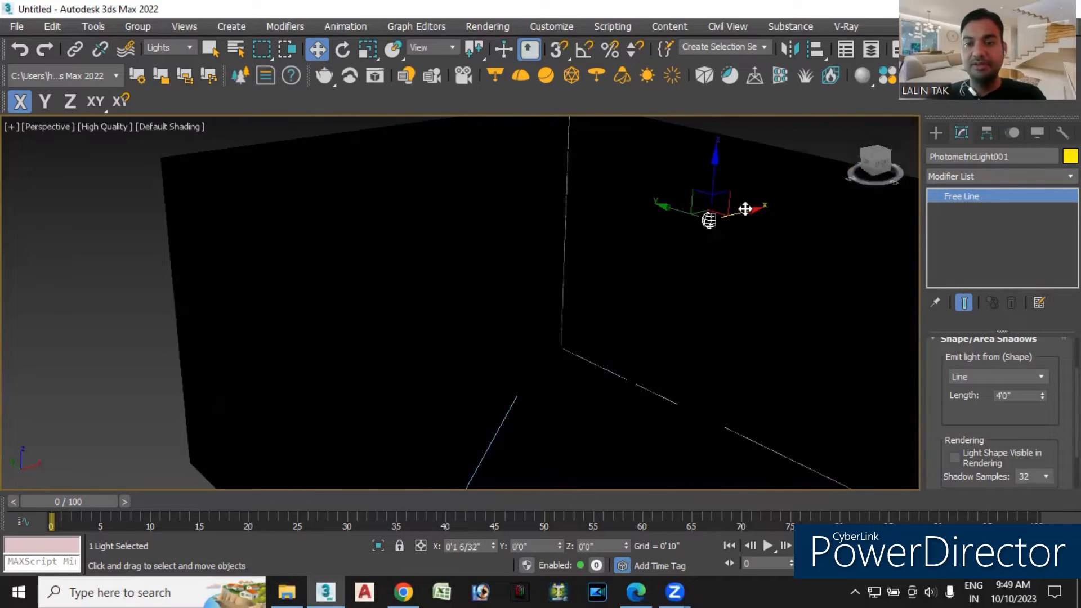
left_click_drag(742, 212, 742, 213)
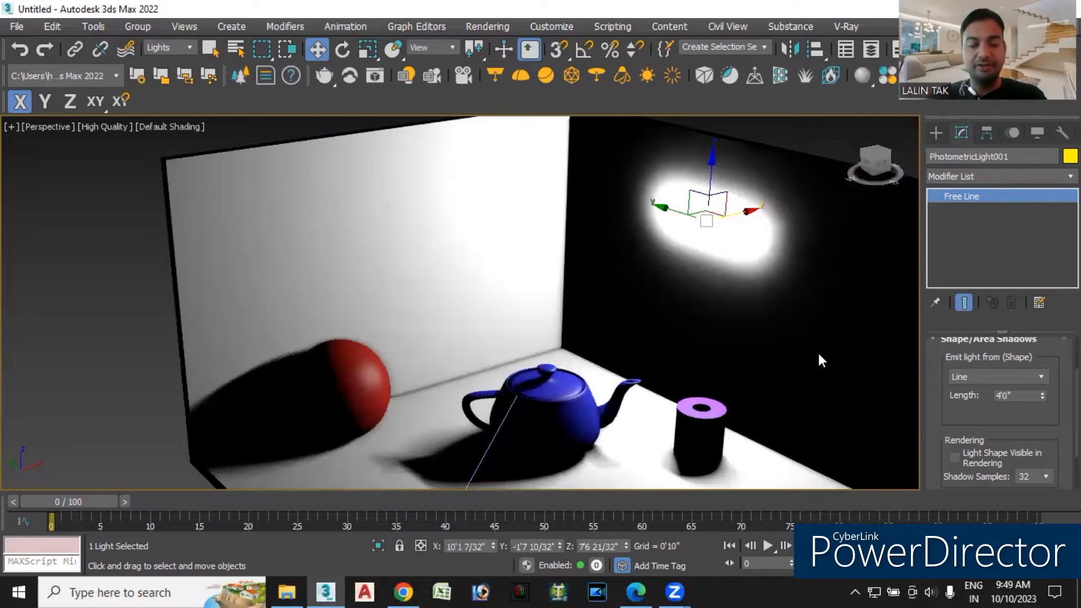
Render the perspective view to check the line light, close the render, and decline switching the renderer to V-Ray.
key("shift+q")
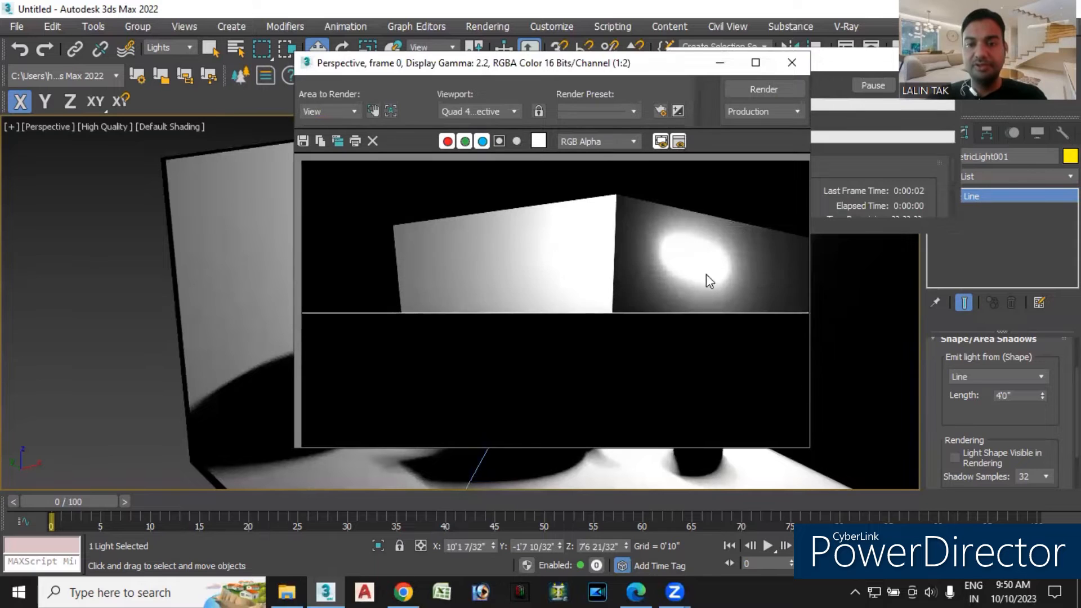
left_click(793, 63)
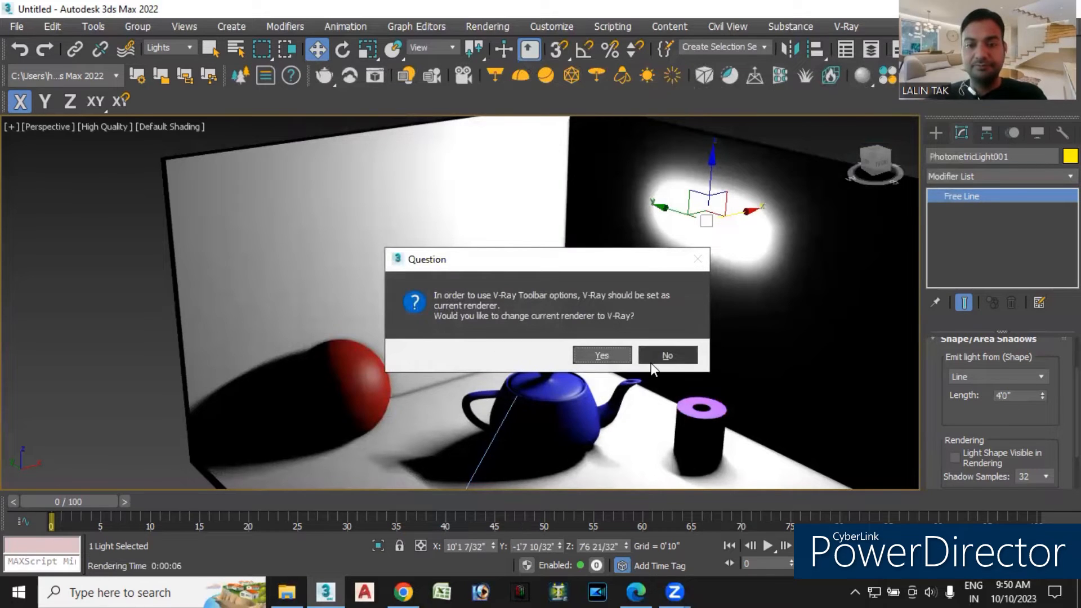
left_click(681, 361)
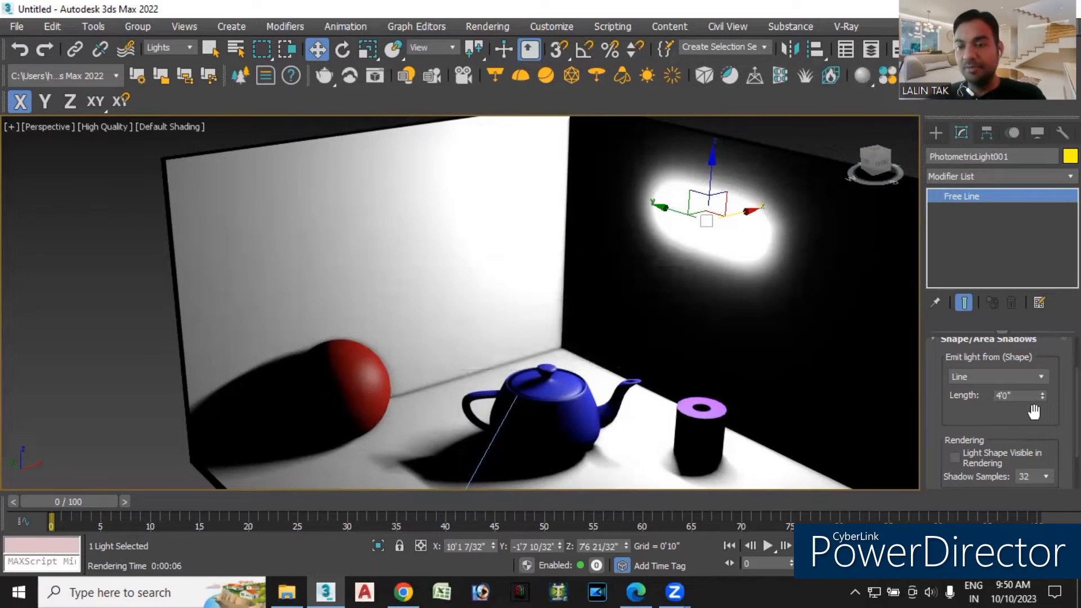
Change the light's emitting shape to Rectangle and move it back over the teapot, to about X 1'0 20/32".
left_click(1040, 378)
left_click(974, 413)
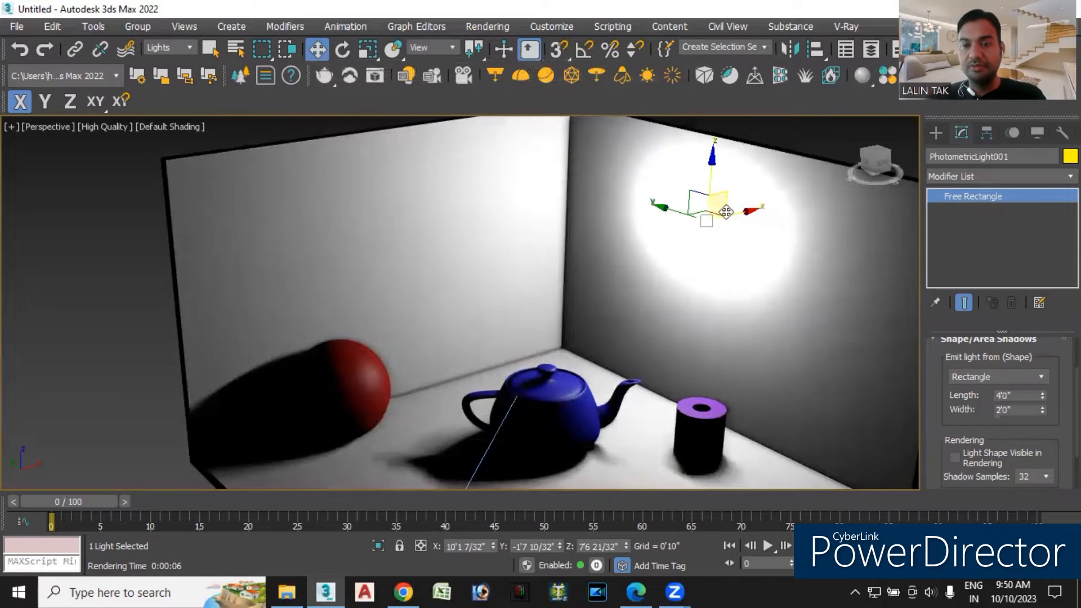
left_click_drag(726, 242, 520, 316)
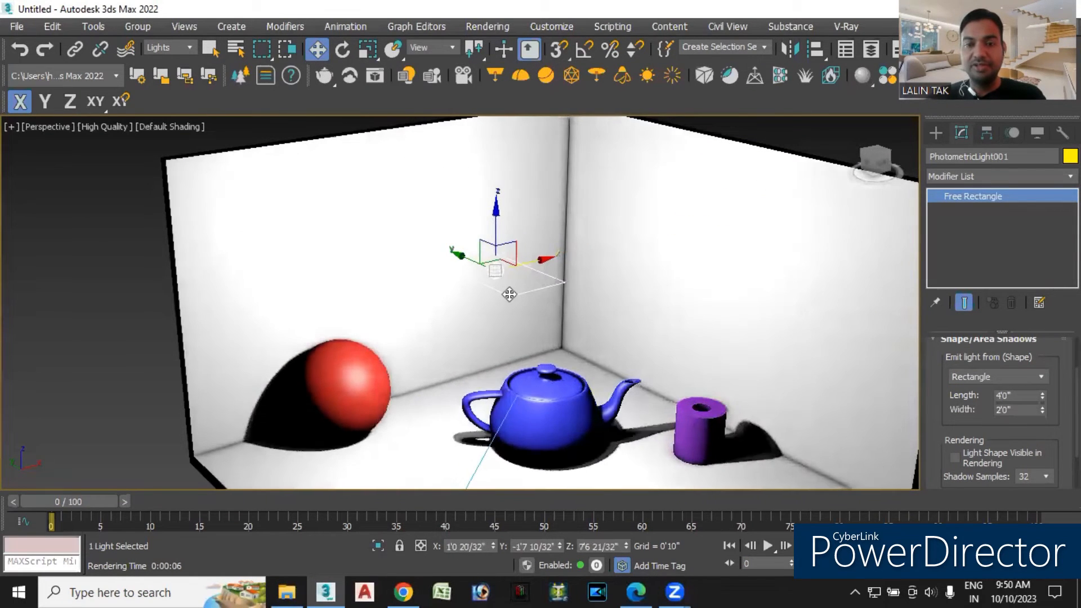
middle_click_drag(520, 319, 541, 369, "alt")
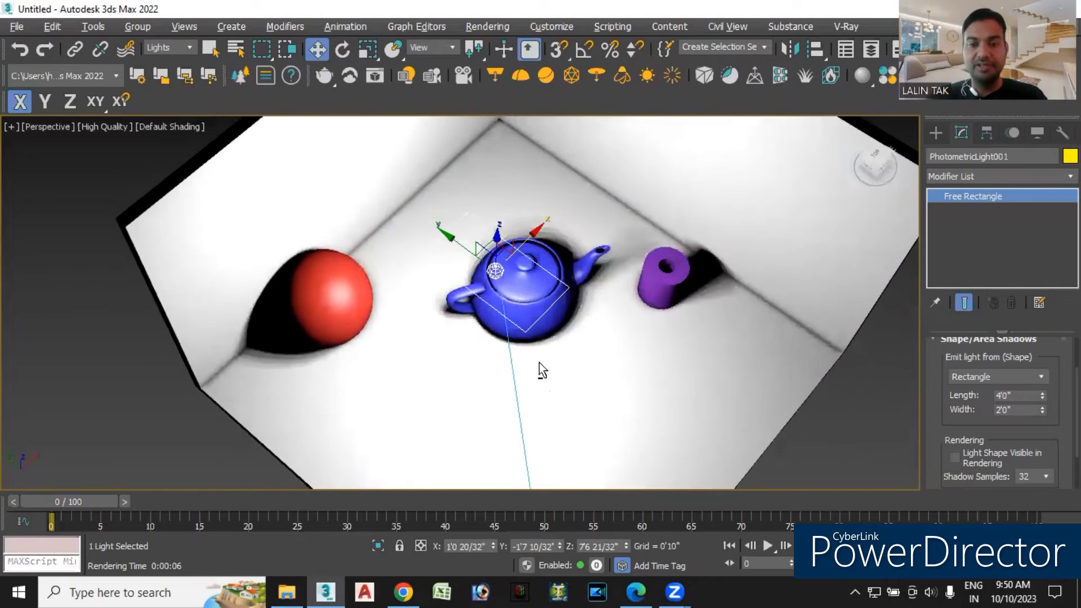
Try the Disc and Sphere shapes for the light's emission.
left_click(1036, 376)
left_click(969, 422)
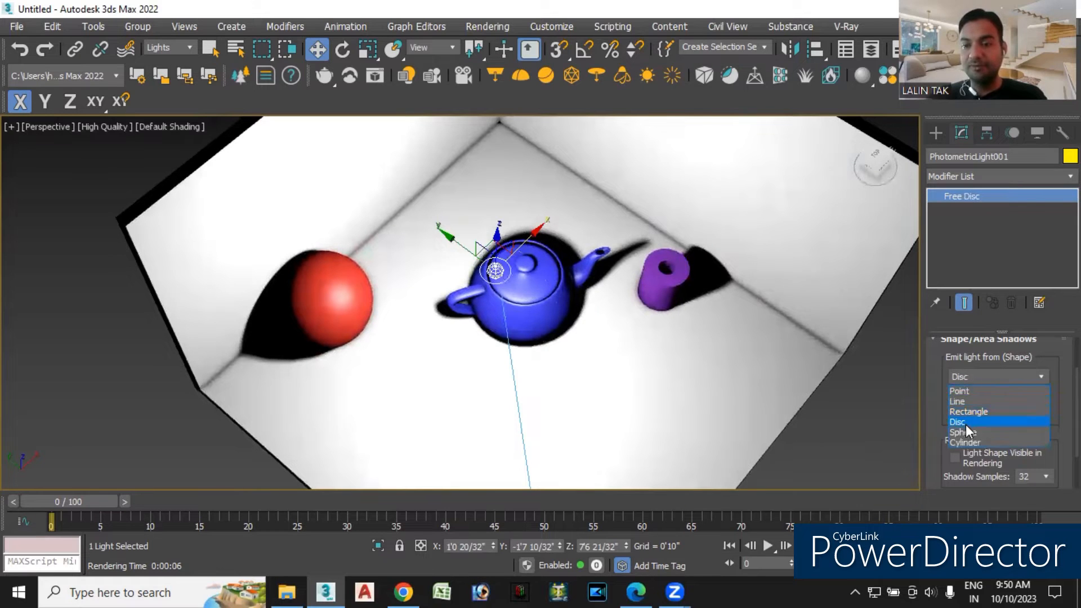
left_click(969, 434)
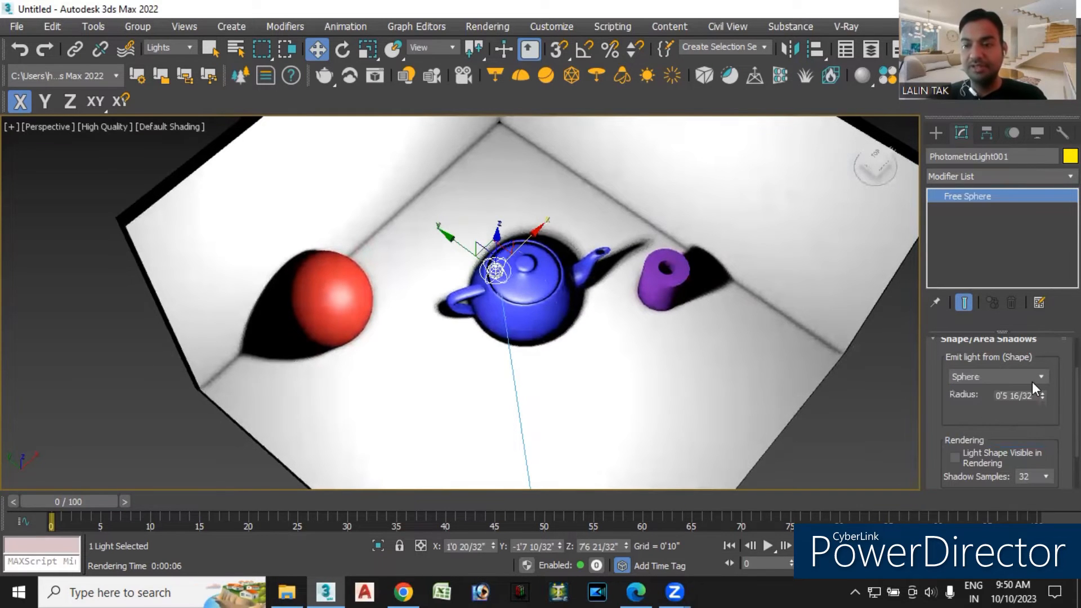
Set the light's emitting shape to Cylinder and inspect its shape and shadows in the room.
left_click(1032, 378)
left_click(967, 441)
mouse_move(606, 434)
middle_mouse_down("alt")
mouse_move(630, 386)
mouse_move(646, 386)
mouse_move(618, 393)
mouse_move(674, 426)
mouse_move(678, 408)
middle_mouse_up("alt")
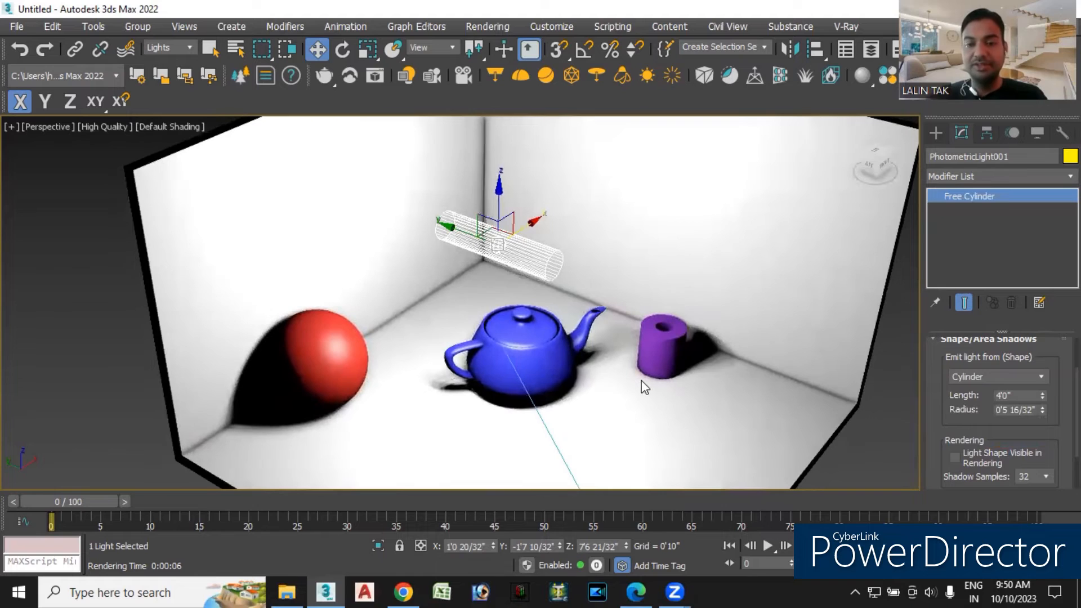
left_click(1034, 378)
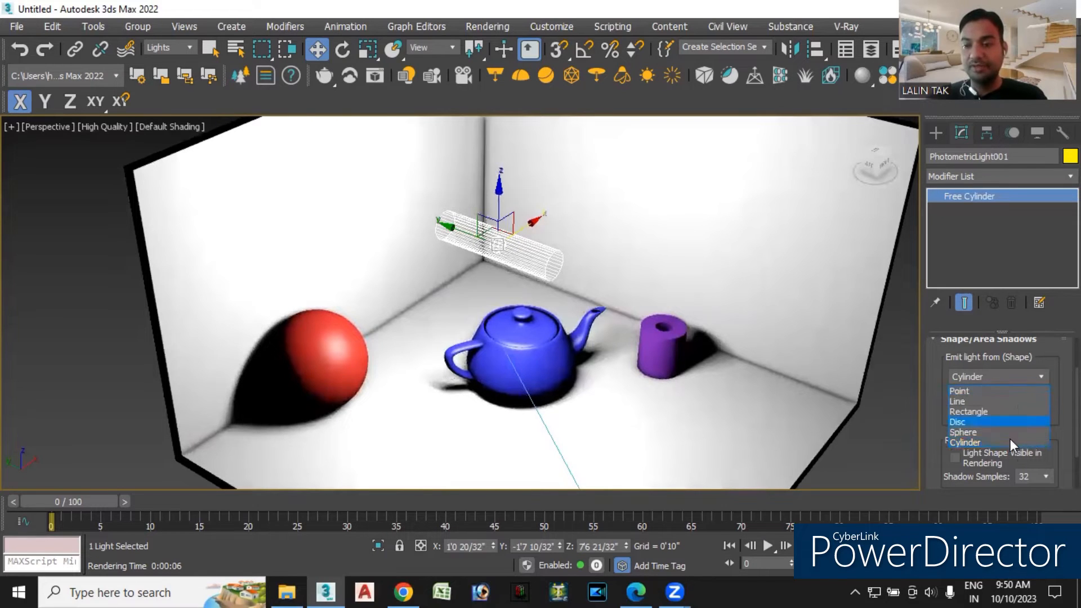
key("Escape")
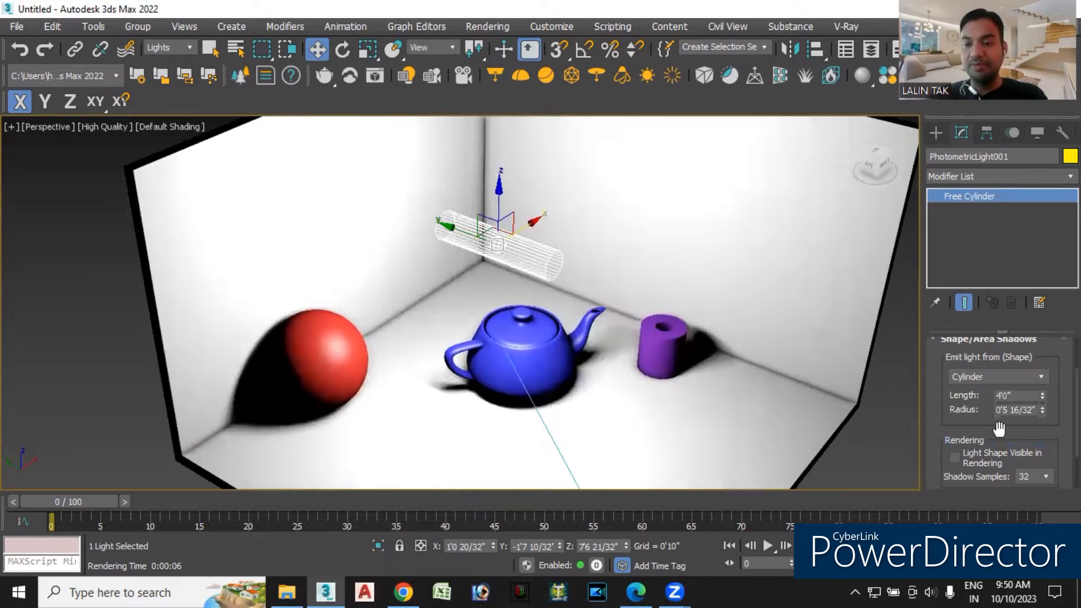
Set the selection filter to All and move the red sphere away from the wall along the Y axis, leaving it deselected.
left_click(974, 338)
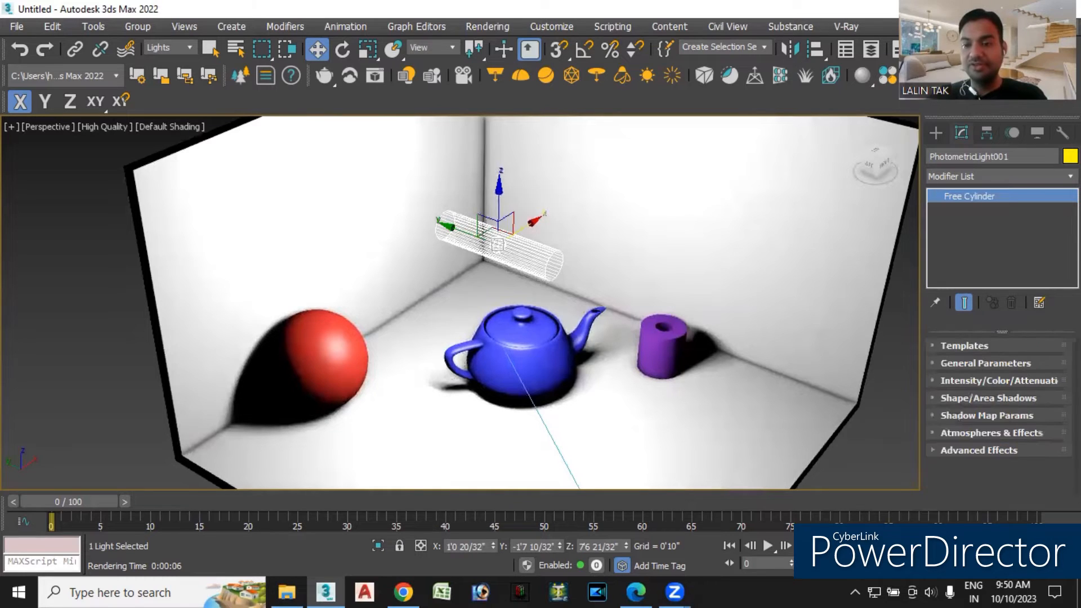
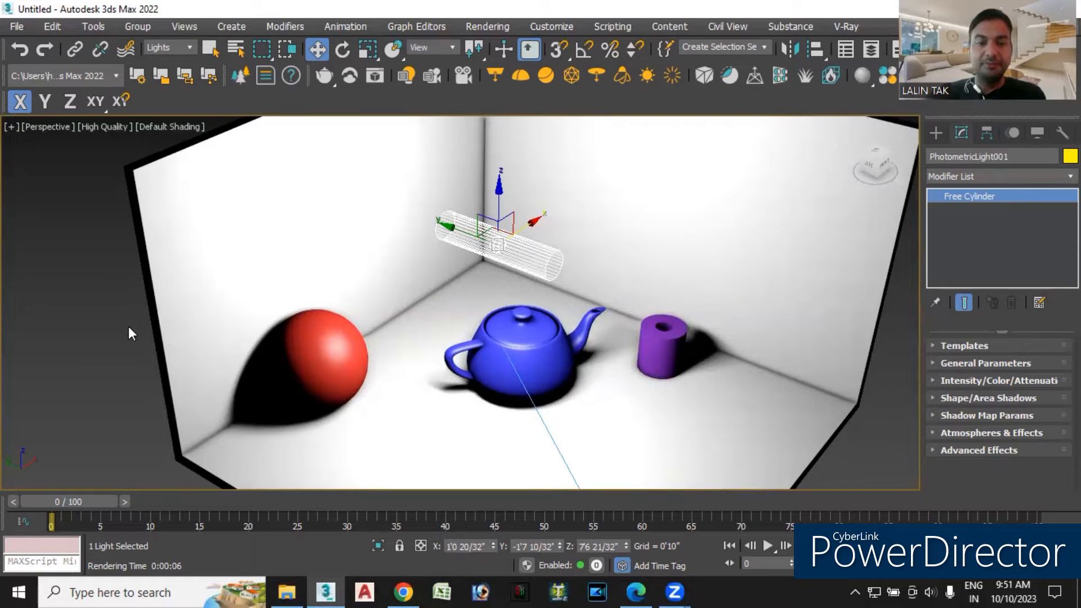
left_click(169, 47)
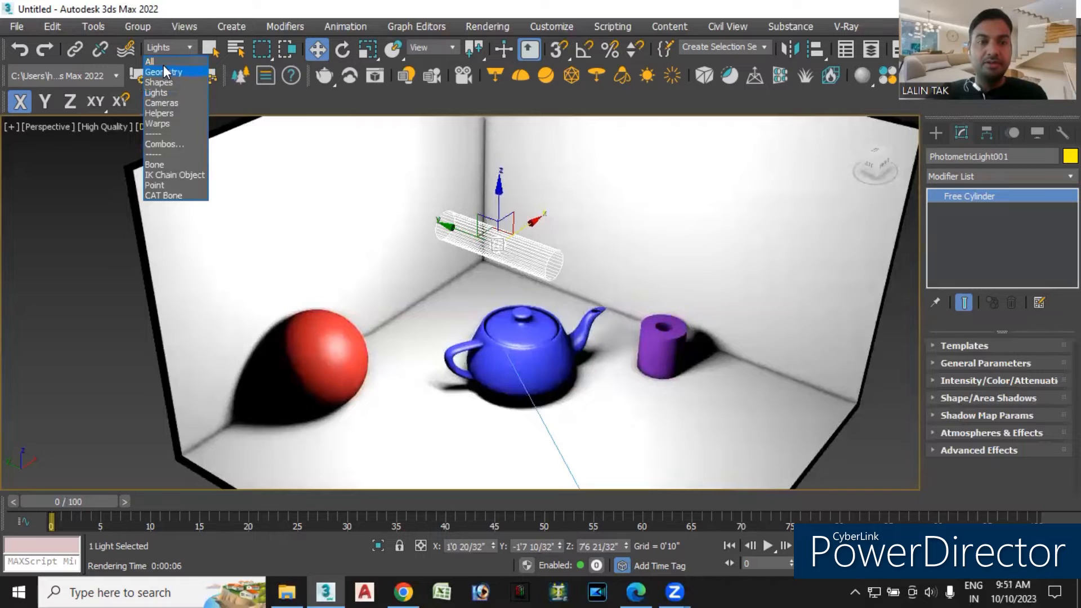
left_click(163, 62)
left_click(329, 322)
left_click_drag(299, 387, 321, 403)
left_click(35, 351)
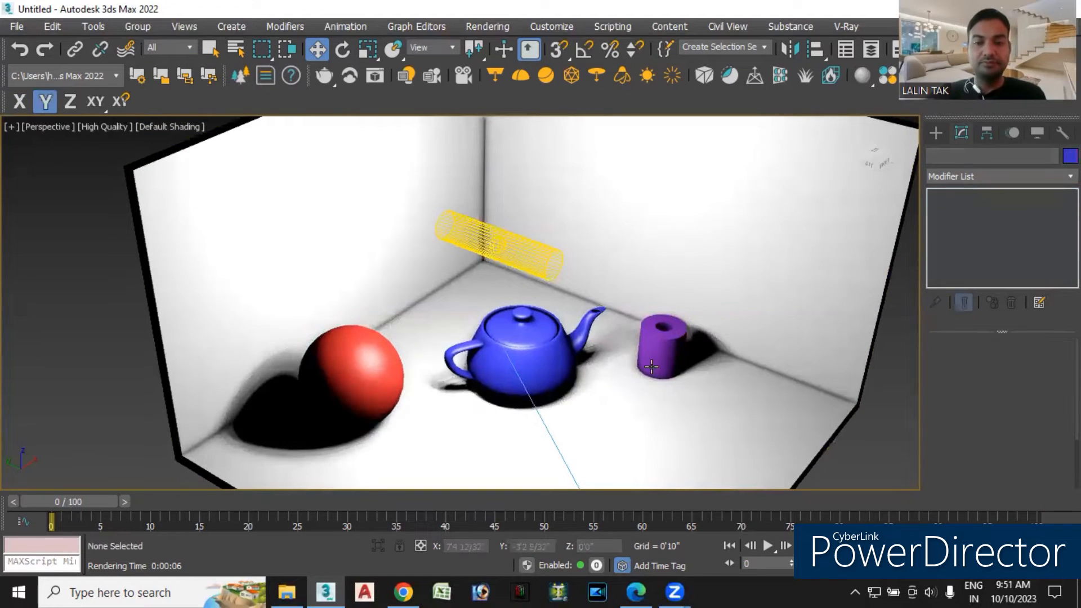
Switch the light creation category from Photometric to Standard.
left_click(936, 133)
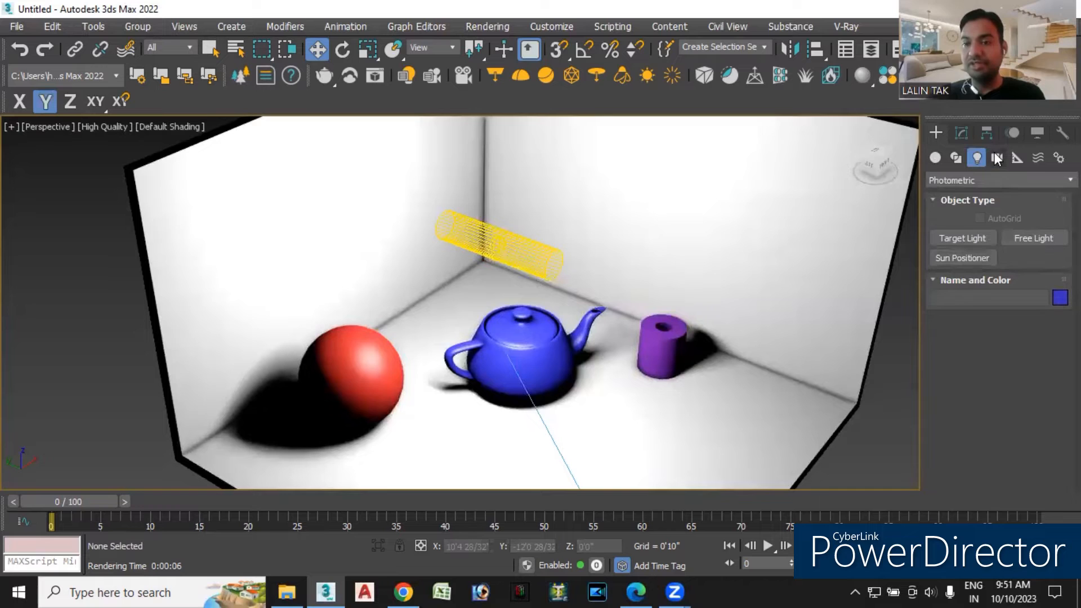
left_click(985, 180)
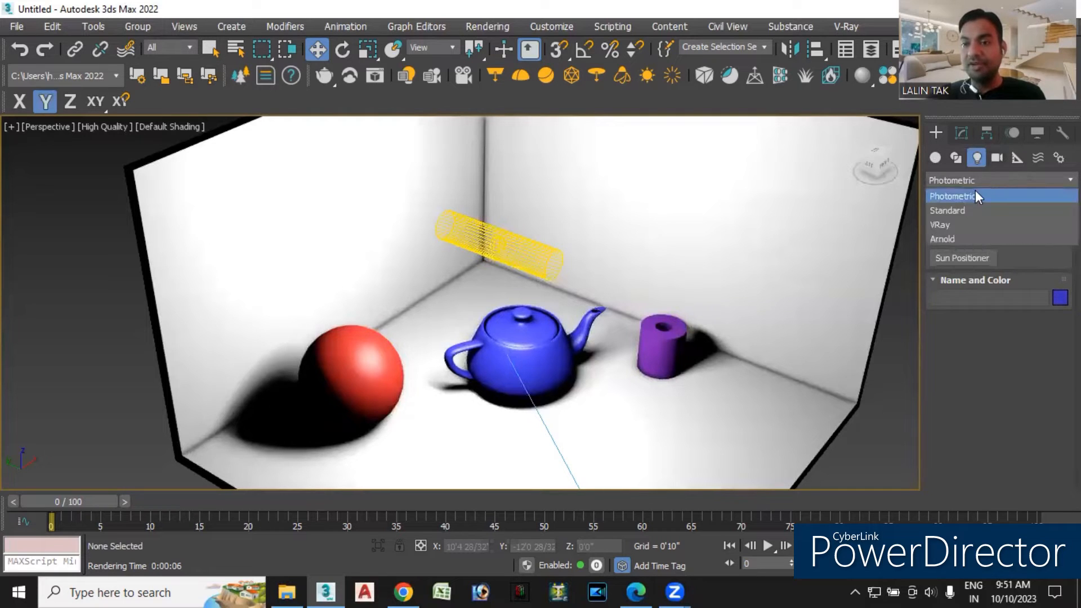
left_click(962, 210)
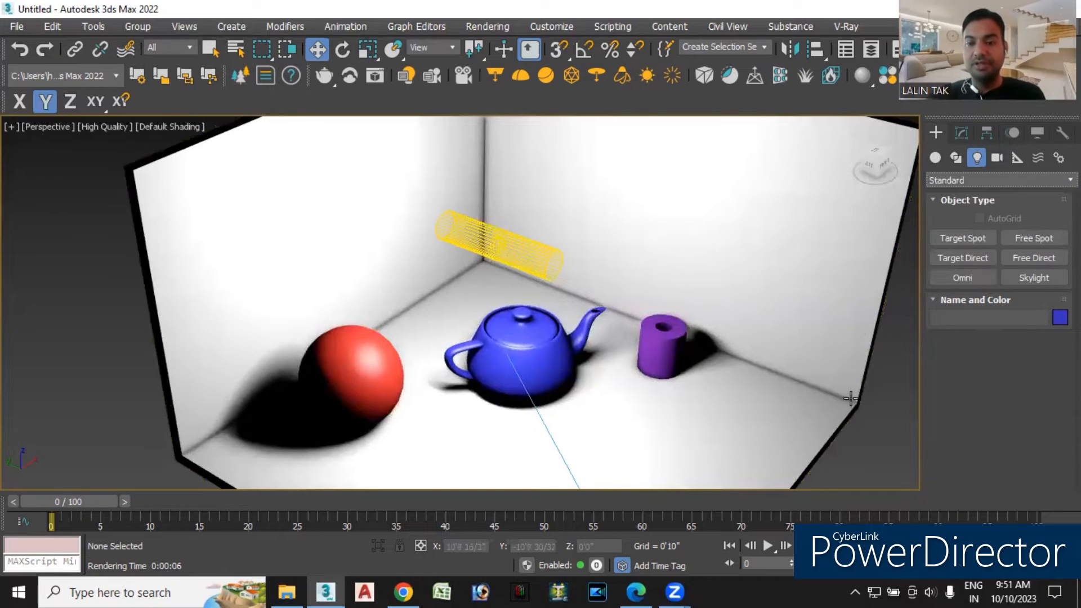
Delete the cylinder-shaped light hanging above the teapot.
scroll(859, 428, "down", 4)
middle_click_drag(860, 424, 741, 372)
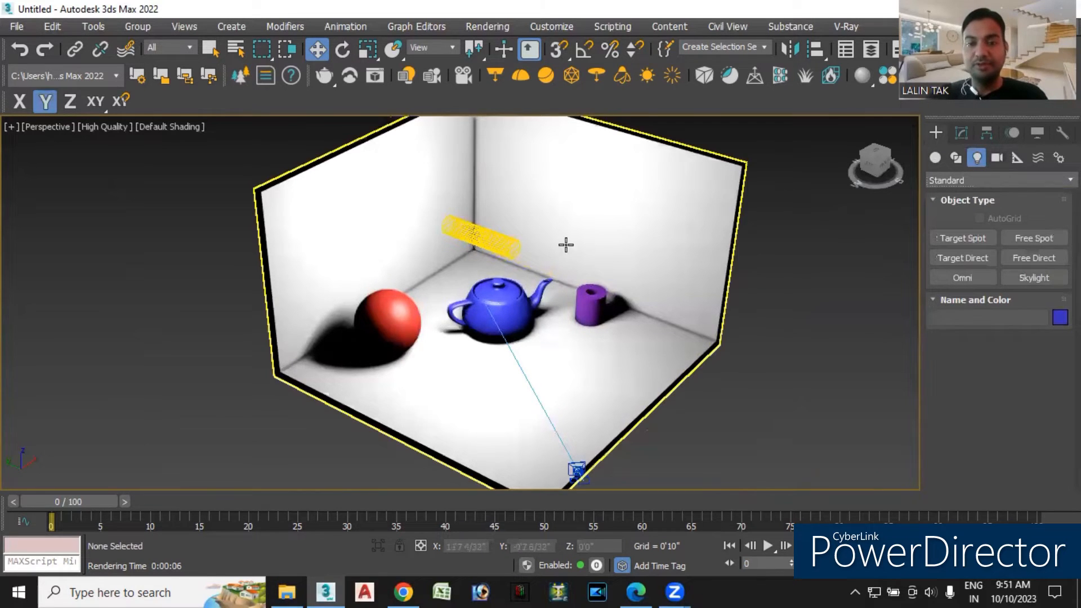
left_click(506, 245)
key("Delete")
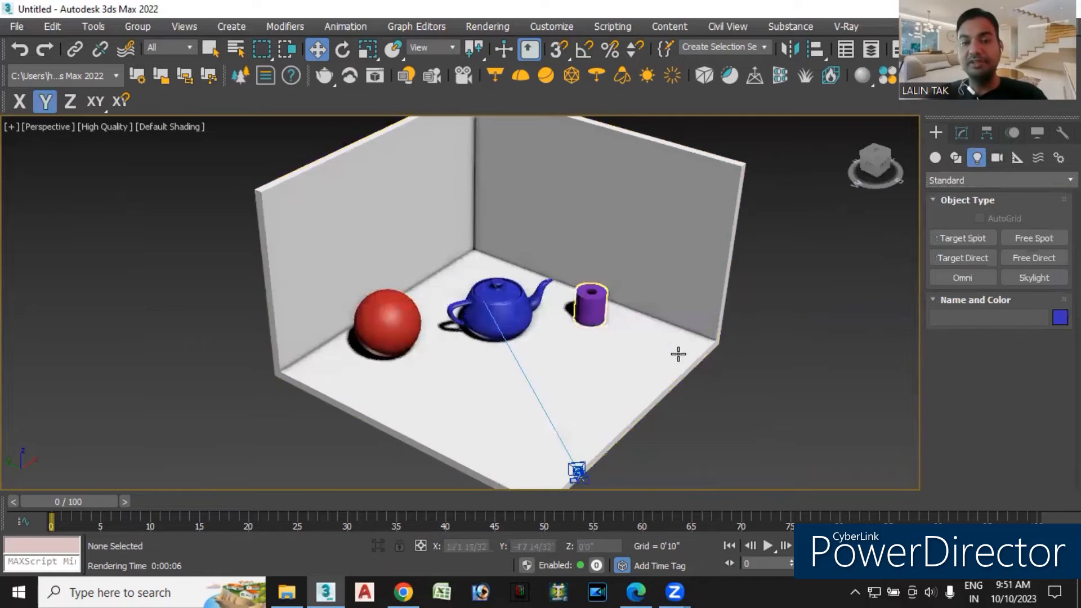
Render the scene through the physical camera and close the rendered image.
scroll(686, 424, "down", 2)
middle_click_drag(678, 417, 703, 442)
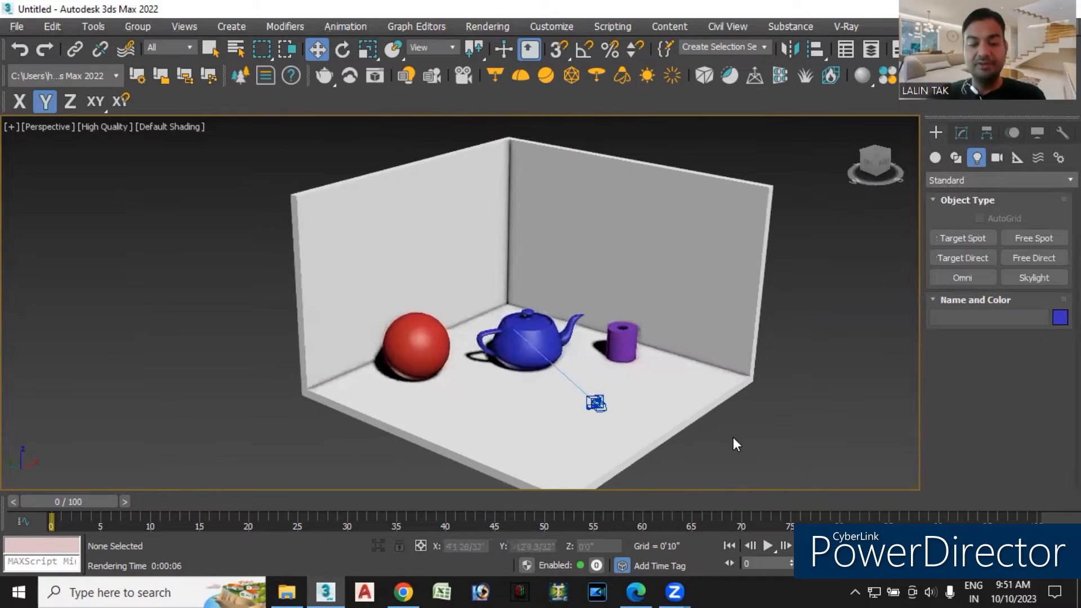
key("c")
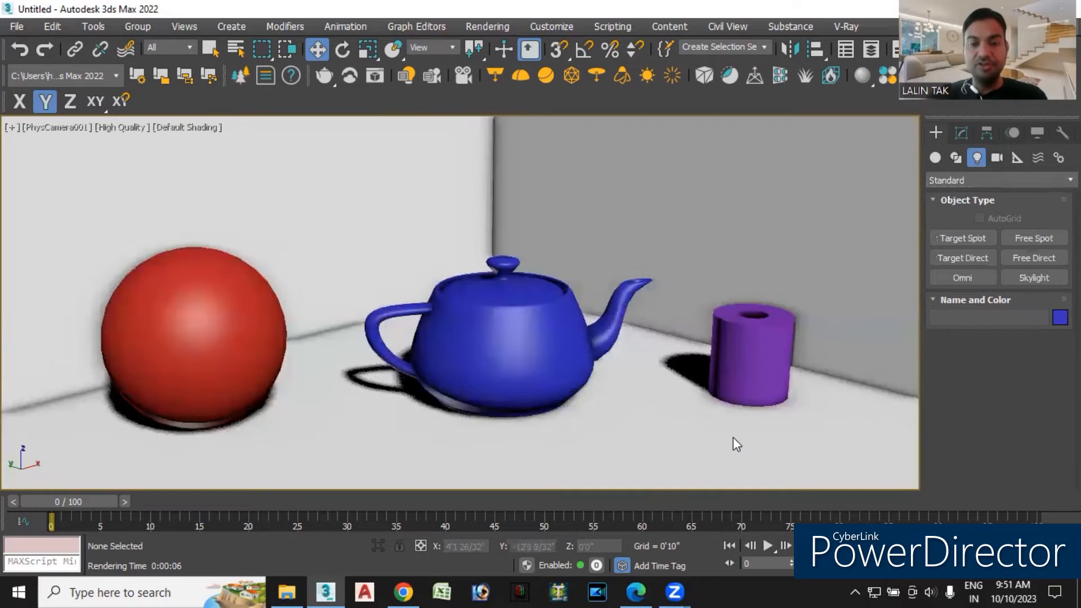
key("shift+q")
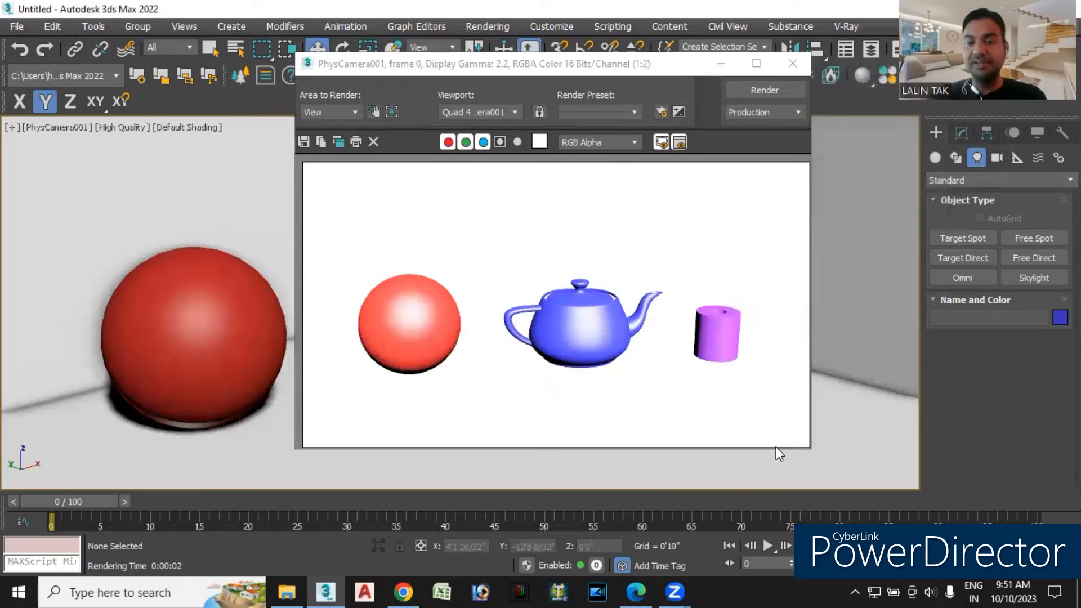
left_click(794, 65)
Create a Target Spot in the Front view pointing straight down onto the floor at the teapot, about 8'7" long, and return to Perspective.
left_click(964, 242)
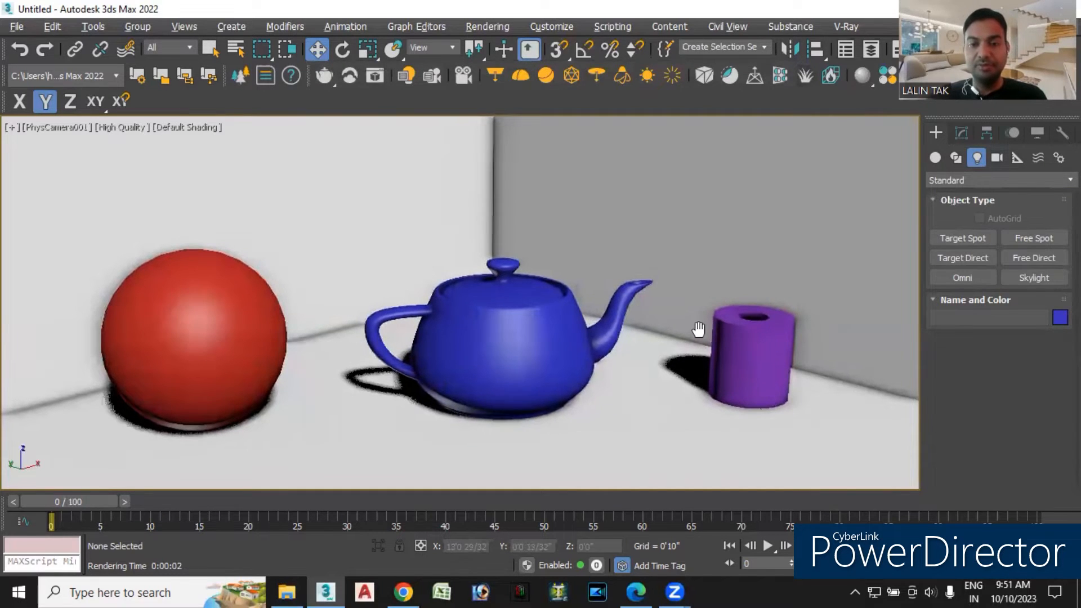
key("p")
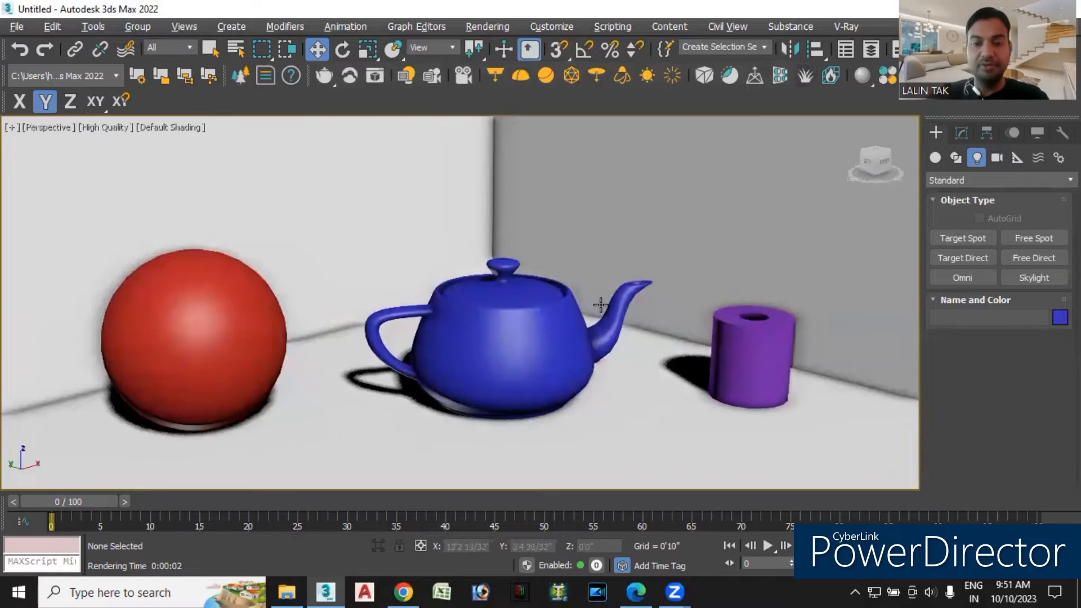
scroll(603, 316, "down", 5)
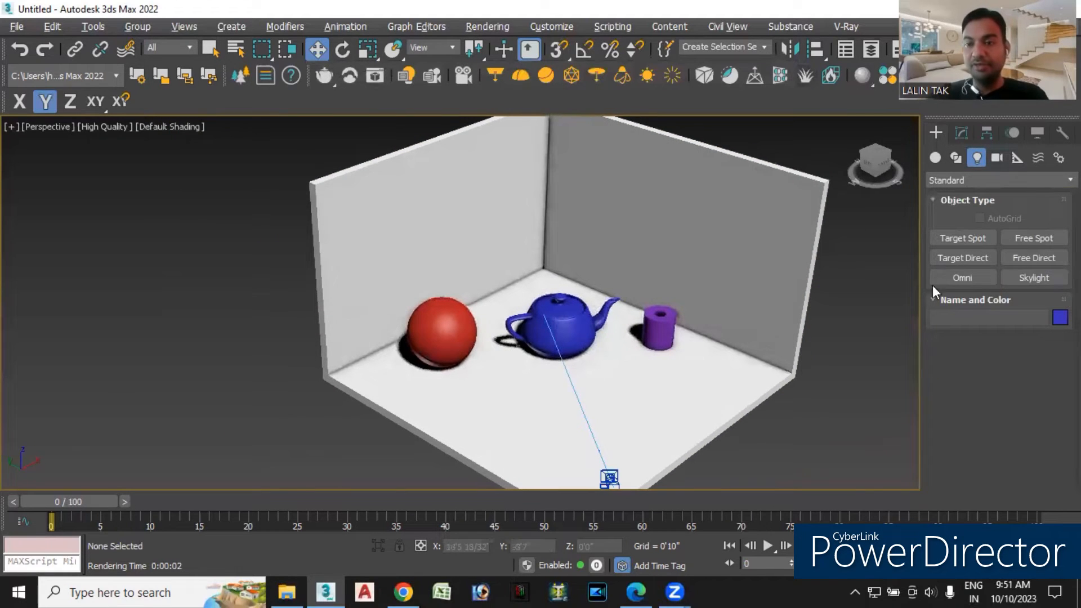
left_click(968, 236)
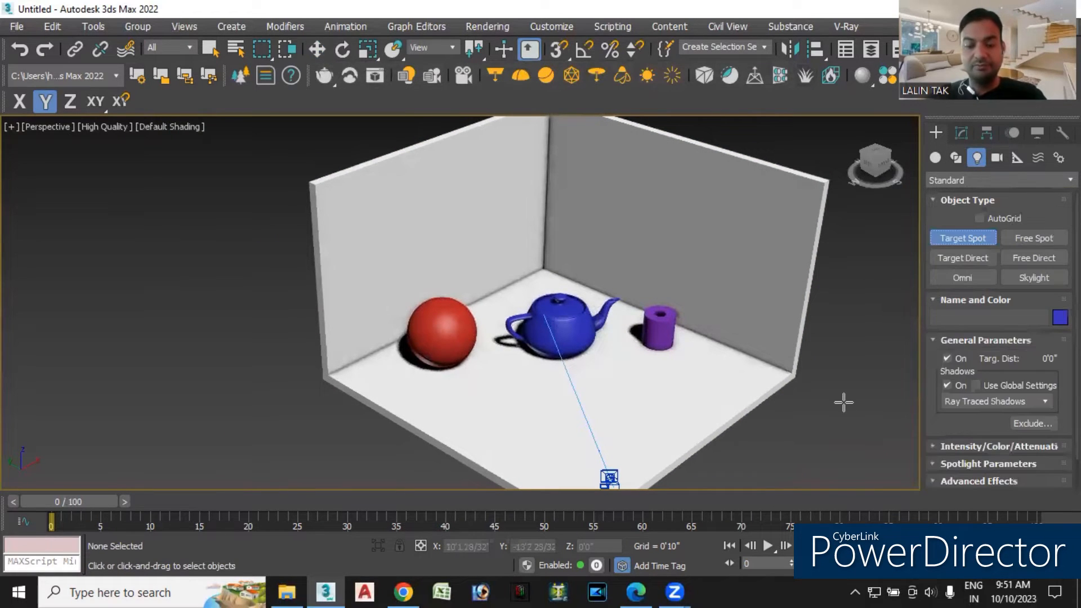
key("f")
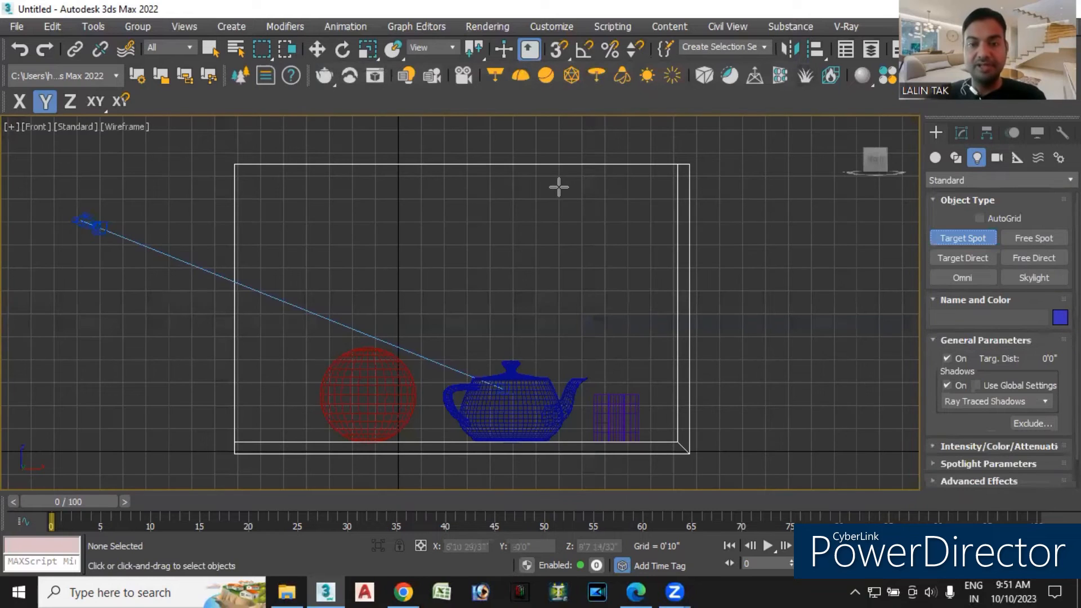
left_click_drag(552, 206, 558, 442)
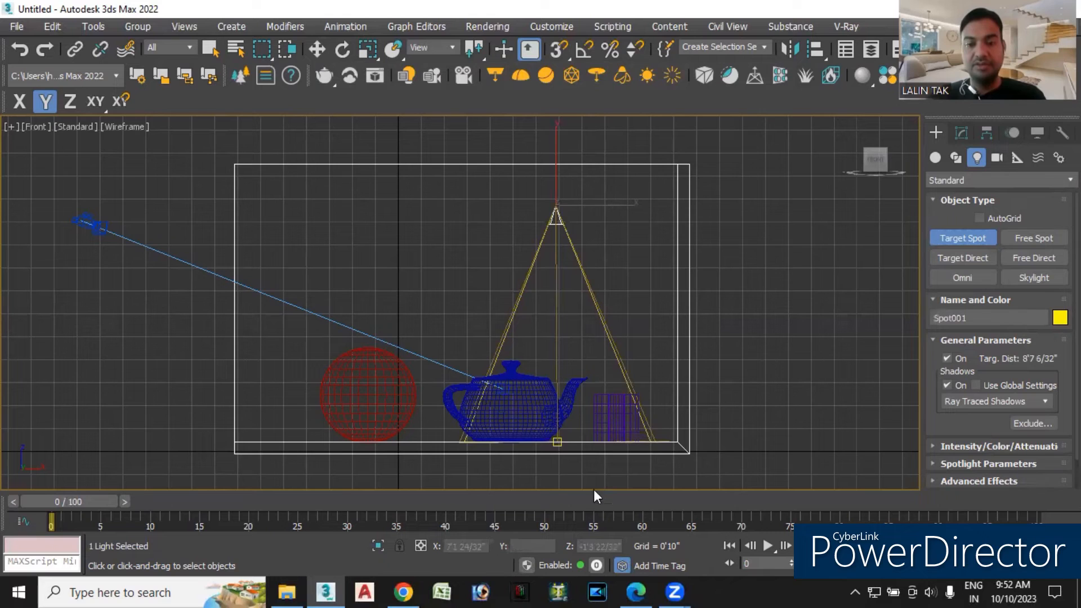
key("p")
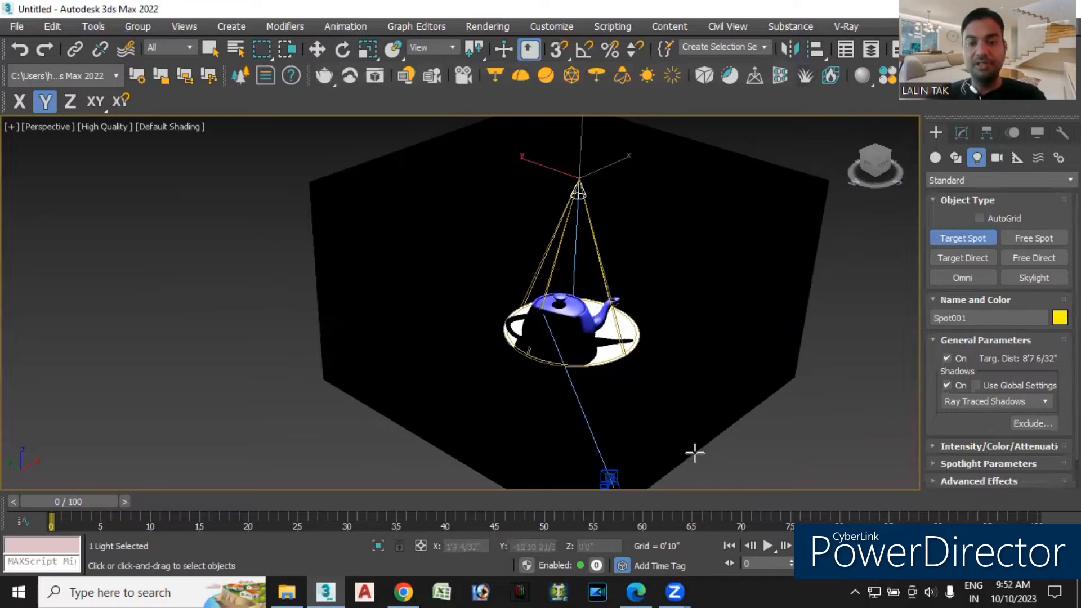
Limit selection to Lights and move the spotlight's target along X to about 4'9".
left_click(316, 50)
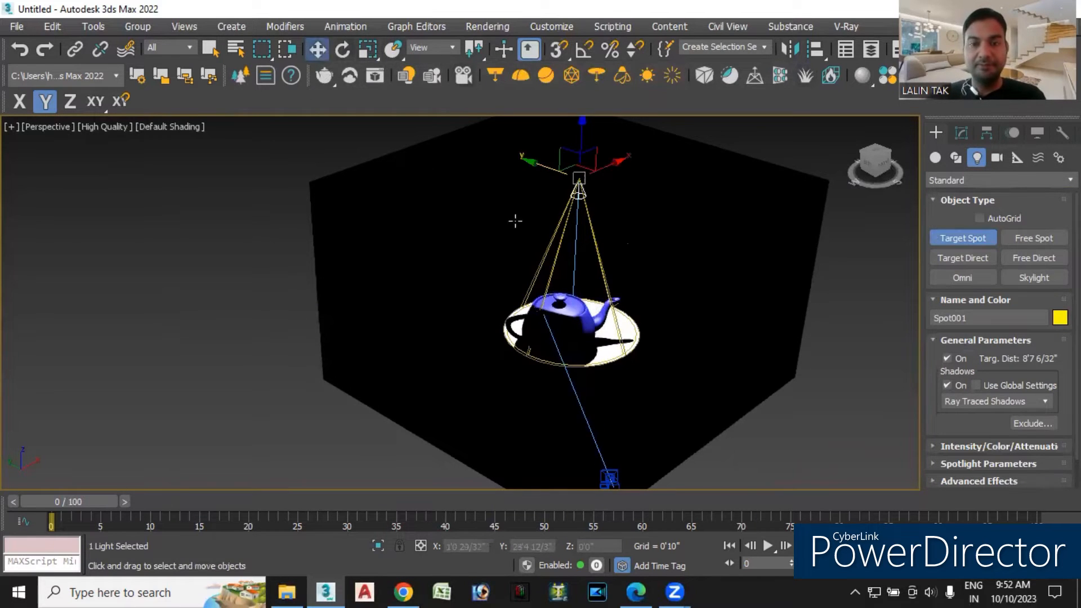
mouse_move(614, 162)
left_mouse_down()
mouse_move(597, 171)
mouse_move(615, 160)
left_mouse_up()
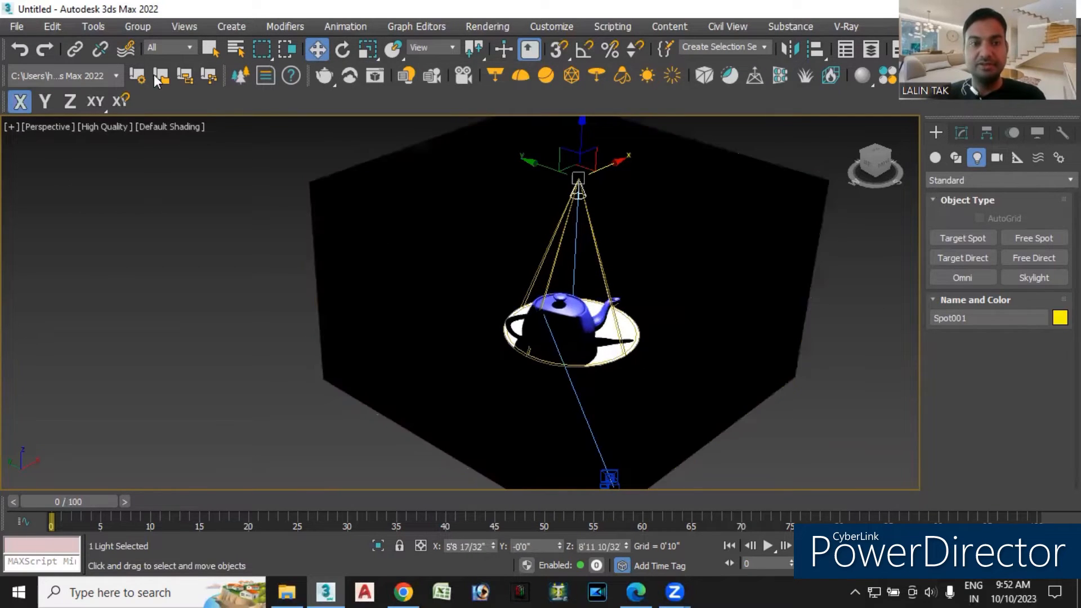
left_click(171, 50)
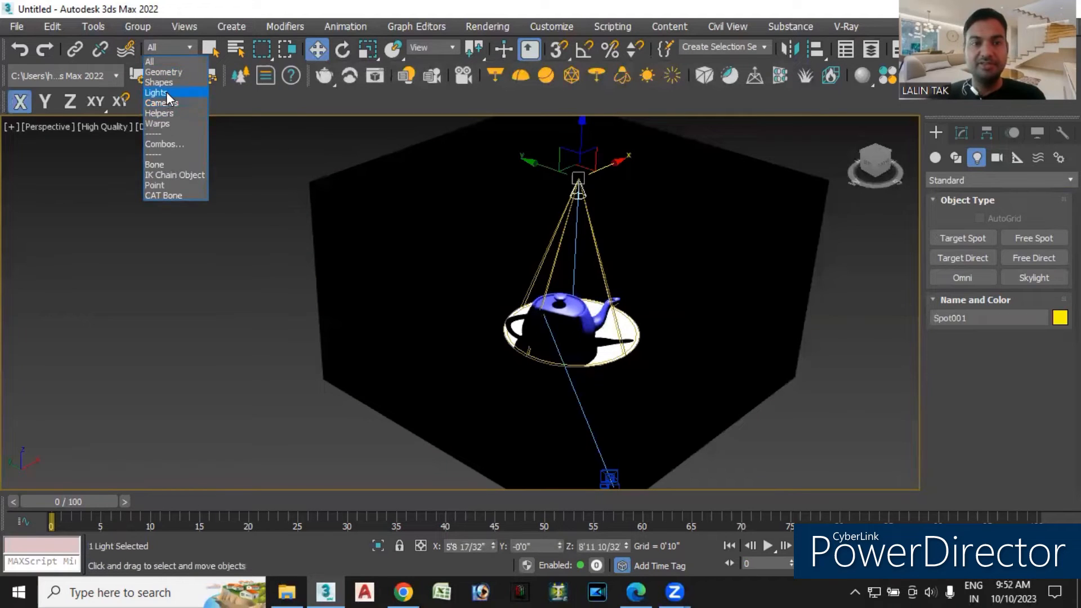
left_click(167, 92)
left_click_drag(701, 429, 699, 427)
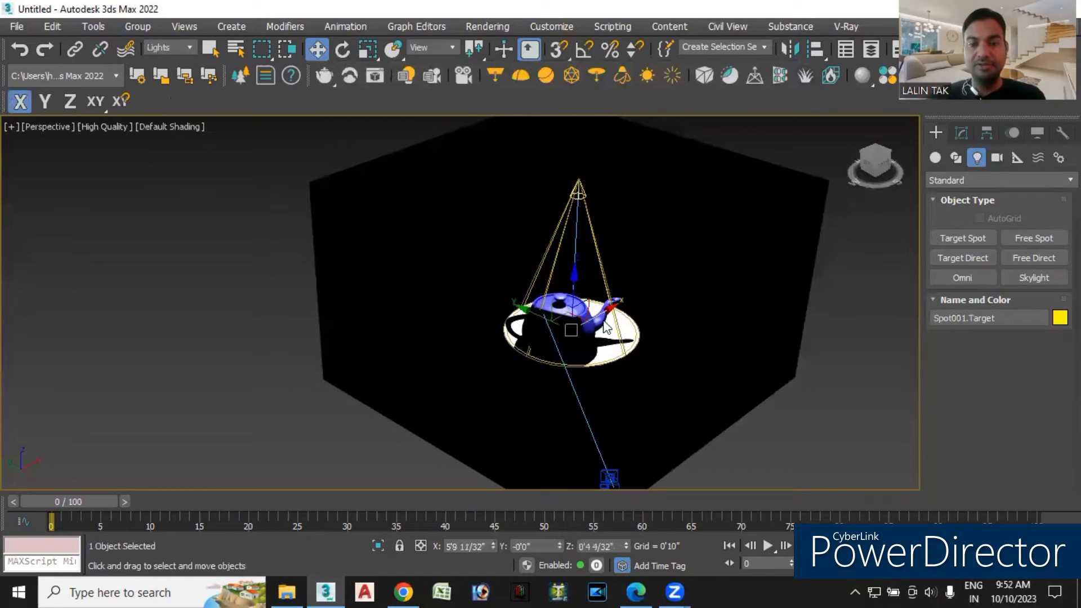
left_click_drag(607, 310, 594, 319)
Render the spotlit scene from the perspective view and close the rendered image.
mouse_move(559, 359)
middle_mouse_down()
mouse_move(549, 386)
mouse_move(544, 374)
middle_mouse_up()
scroll(549, 384, "up", 2)
scroll(549, 373, "down", 2)
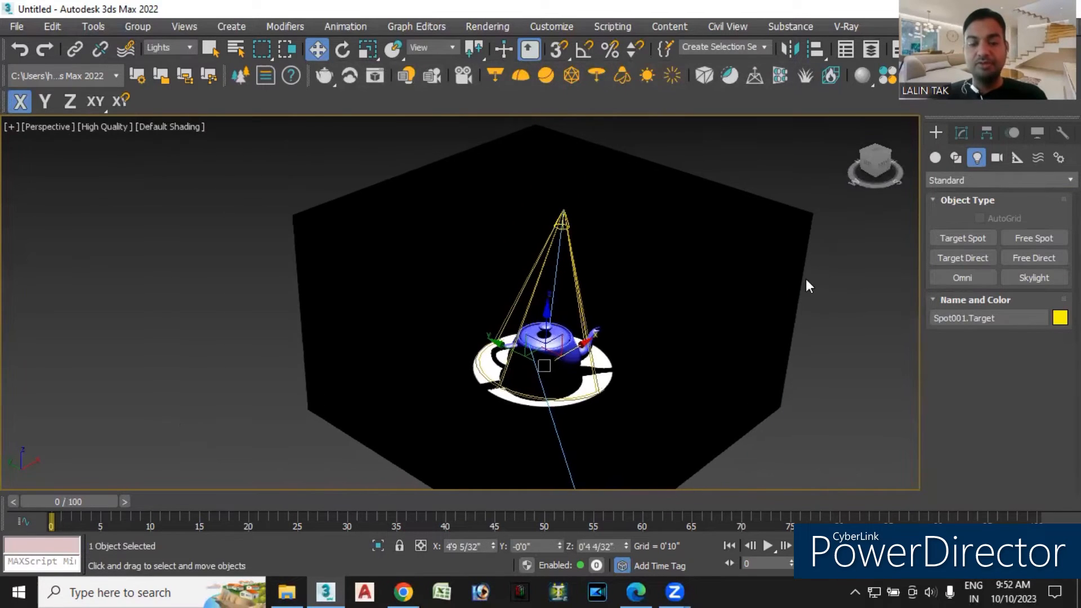
key("shift+q")
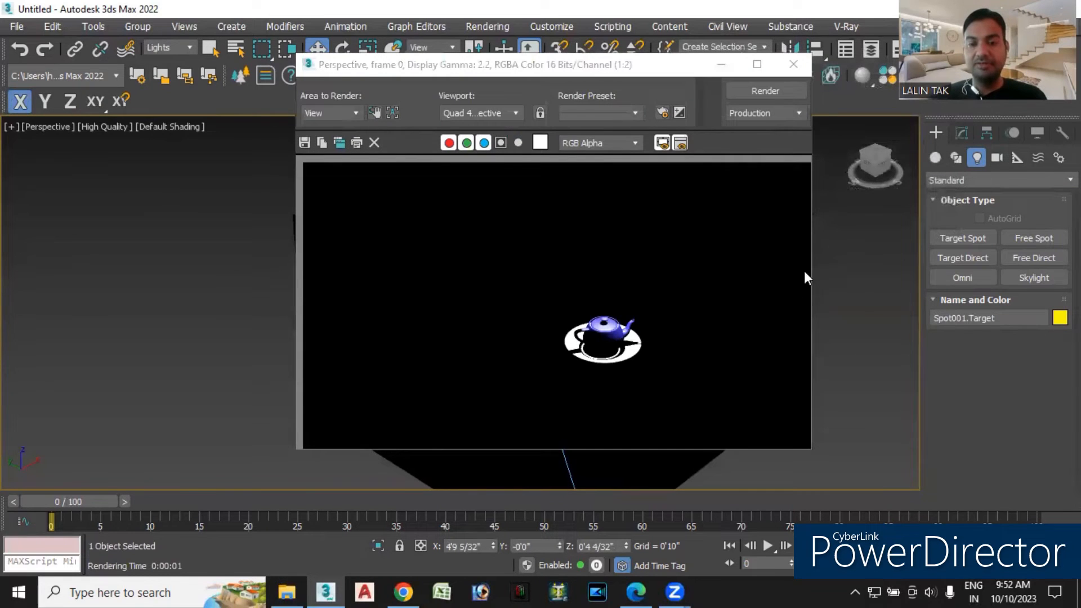
left_click(793, 64)
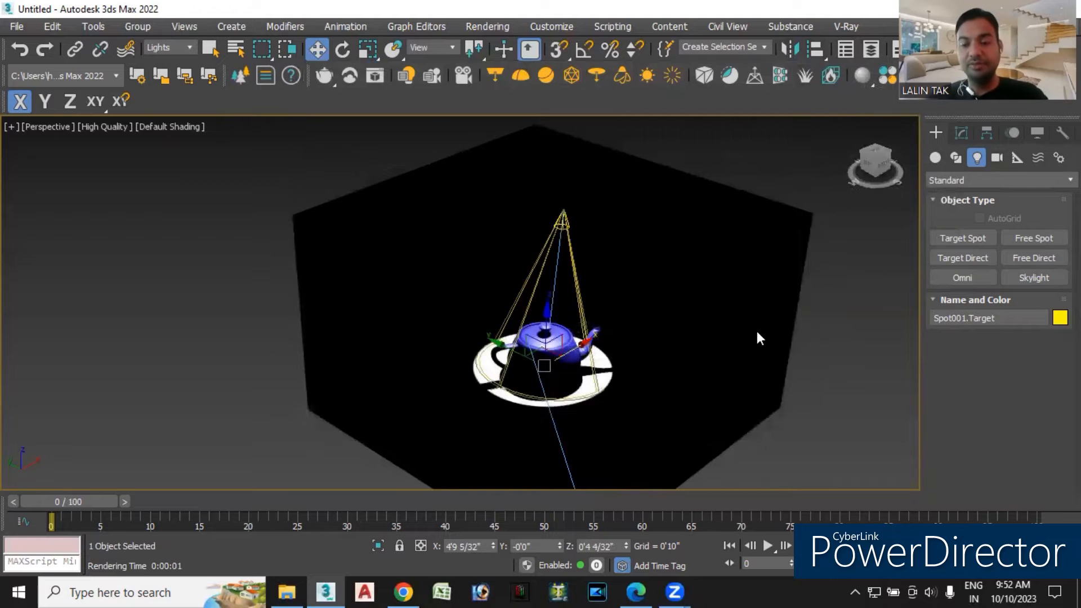
Delete the target spotlight and undo the deletion.
key("Delete")
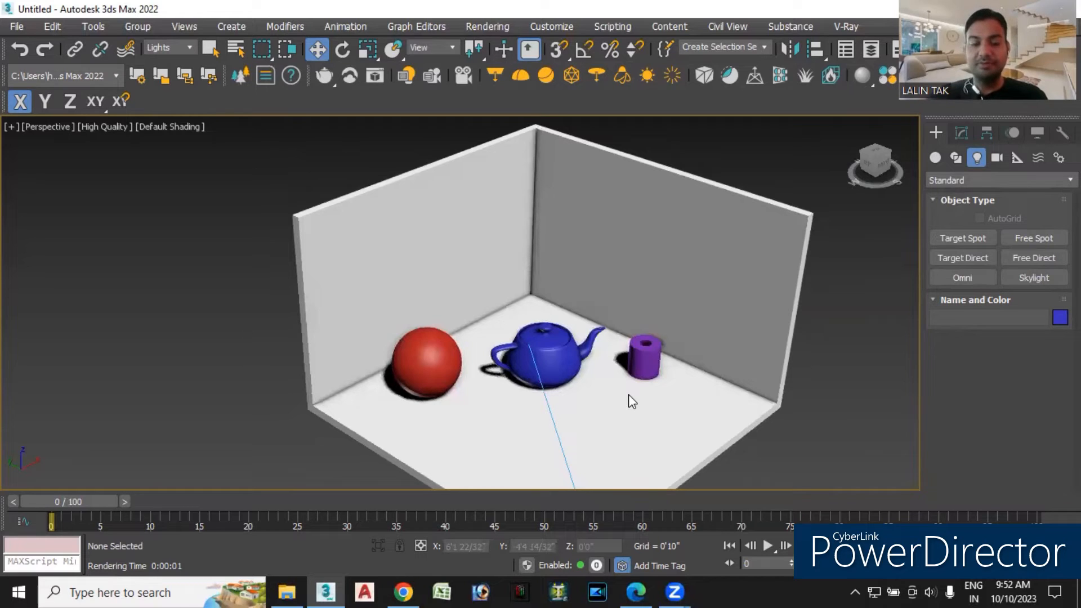
left_click_drag(628, 394, 550, 314)
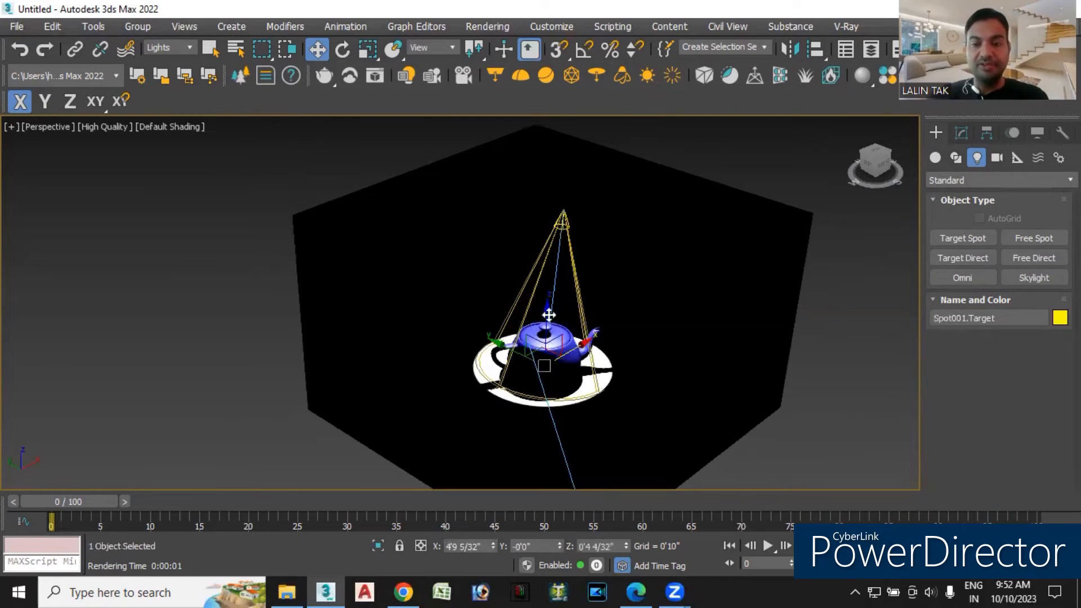
Examine the target spotlight's general parameters and its intensity, color and attenuation settings.
left_click(960, 132)
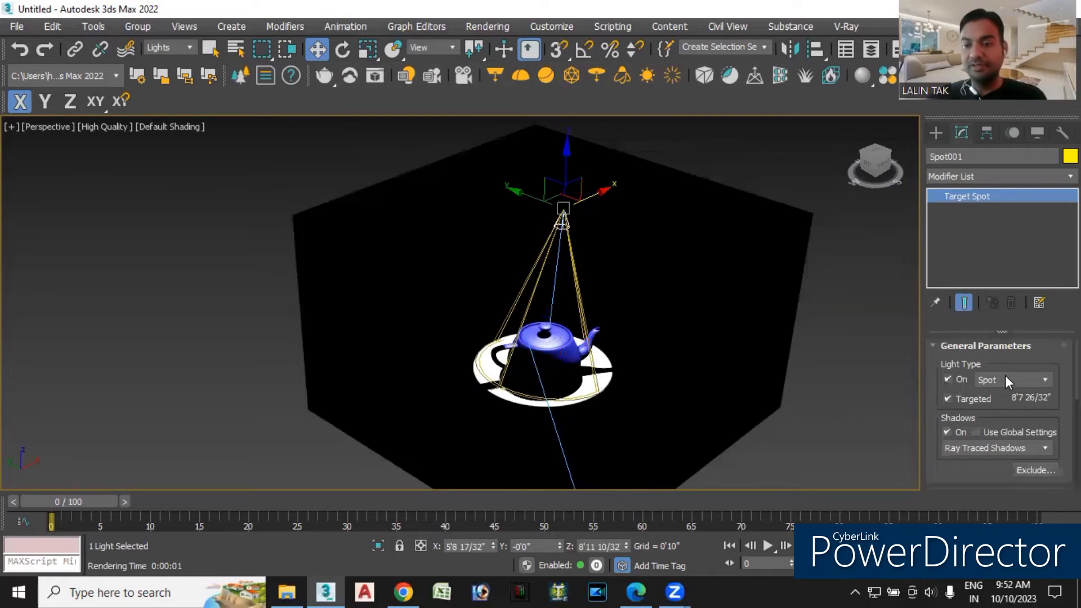
left_click(964, 347)
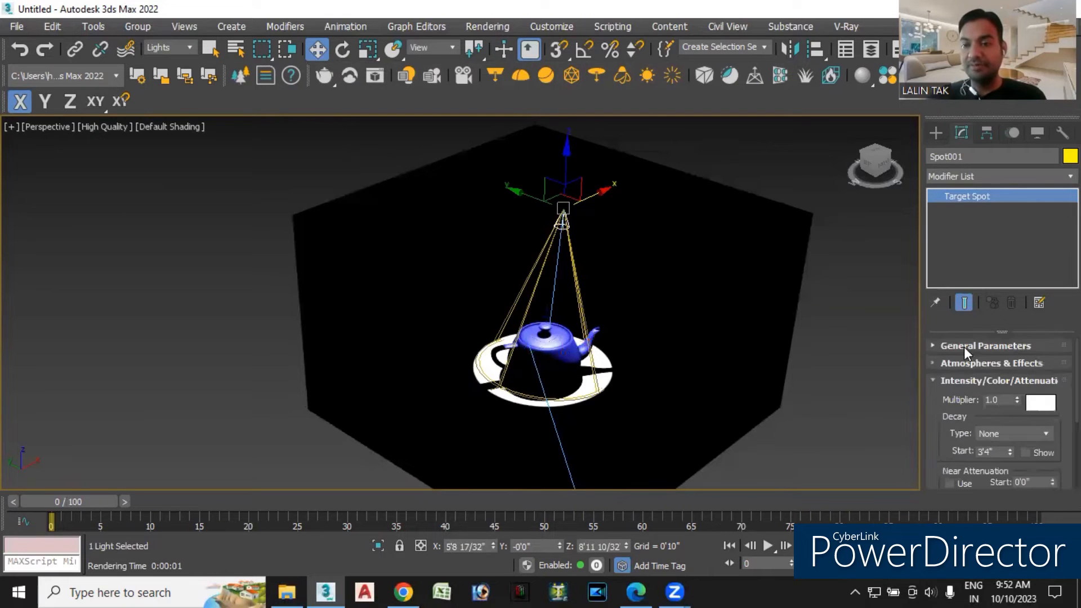
left_click(972, 381)
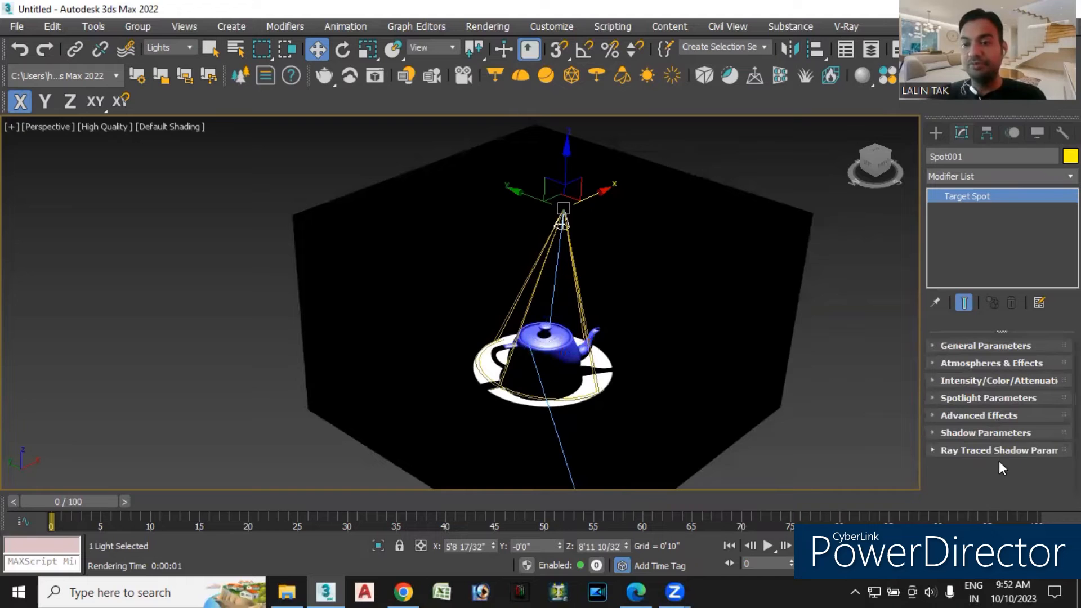
left_click(969, 379)
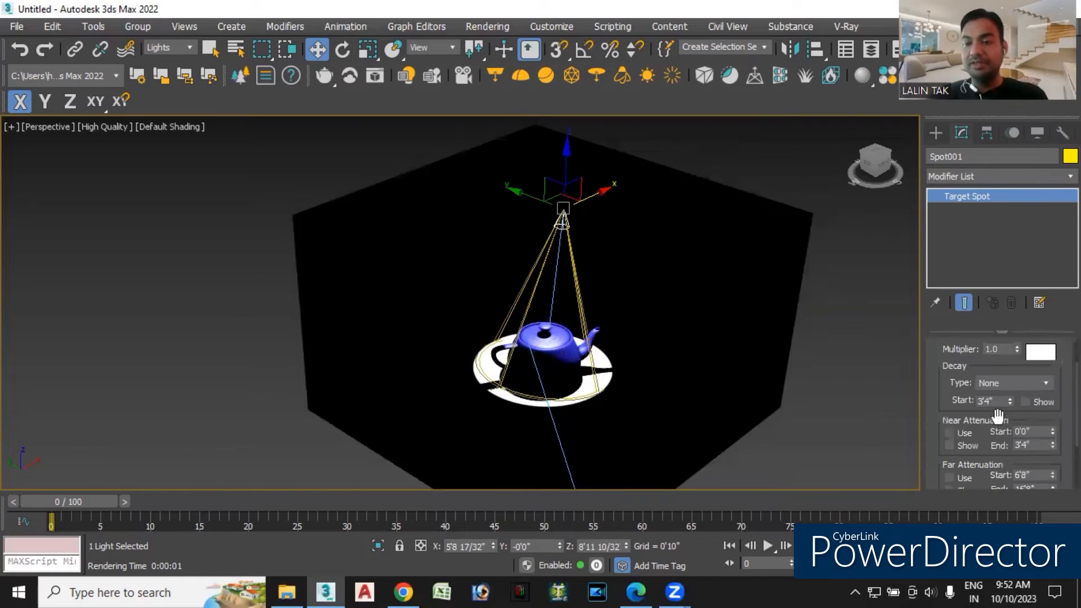
scroll(994, 400, "up", 3)
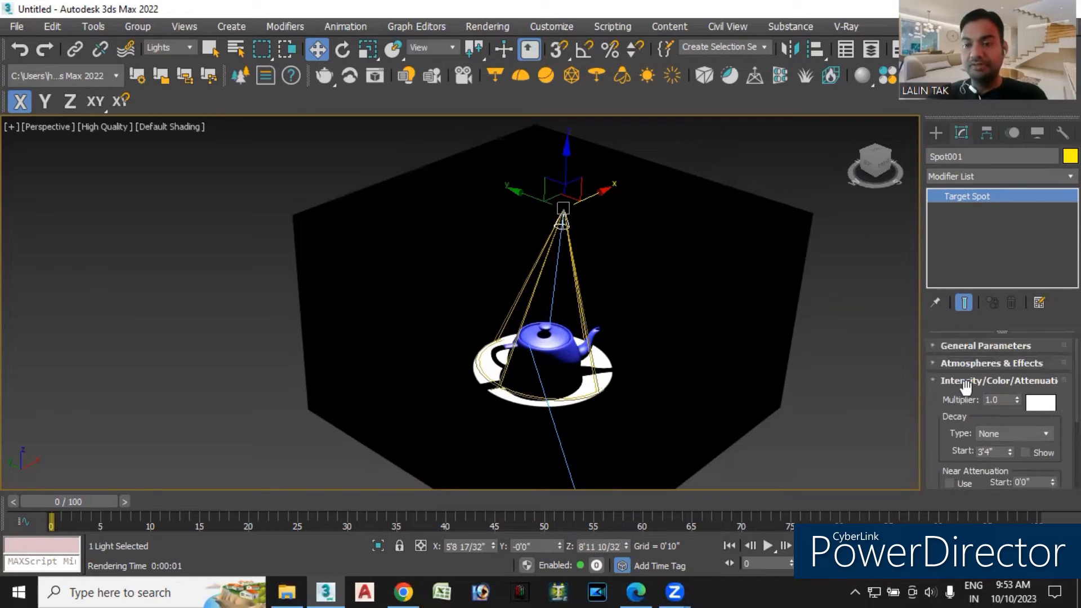
Place a photometric Free Light beside the room, review its intensity and color parameters, and undo it.
left_click(935, 131)
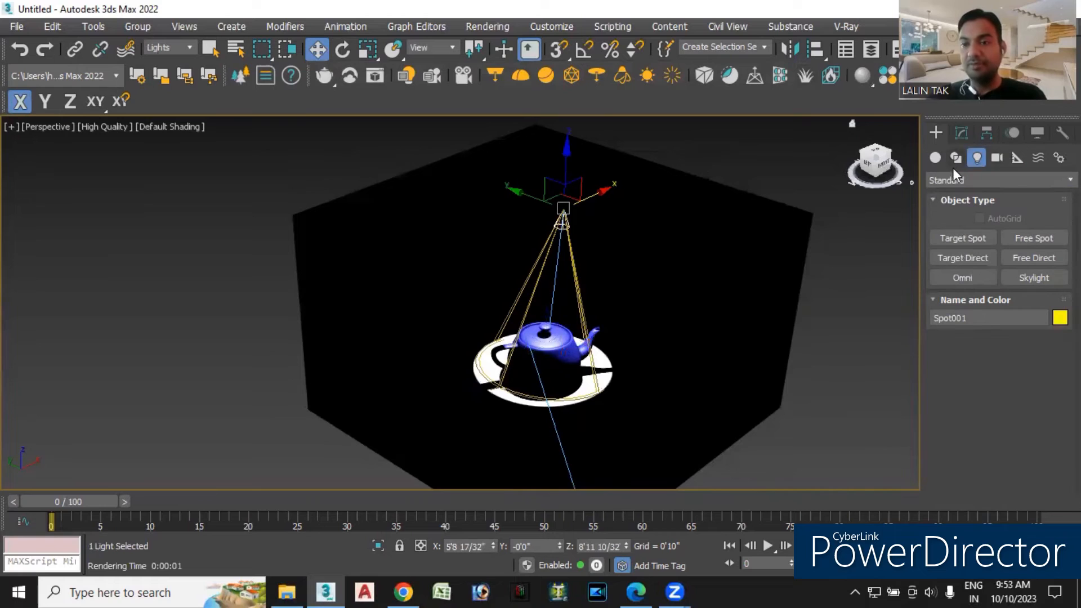
left_click(968, 178)
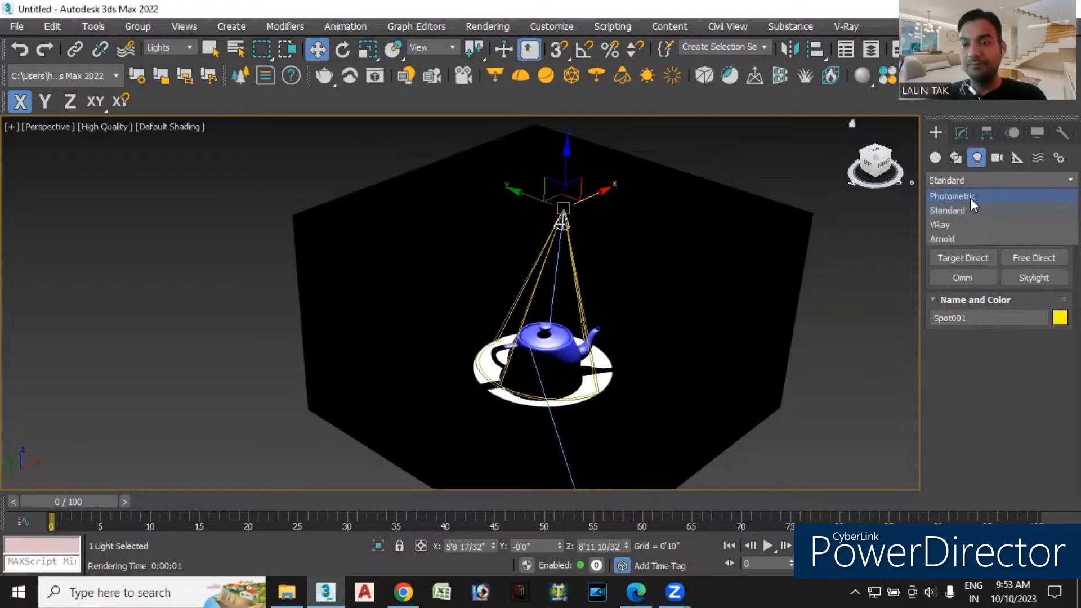
left_click(971, 197)
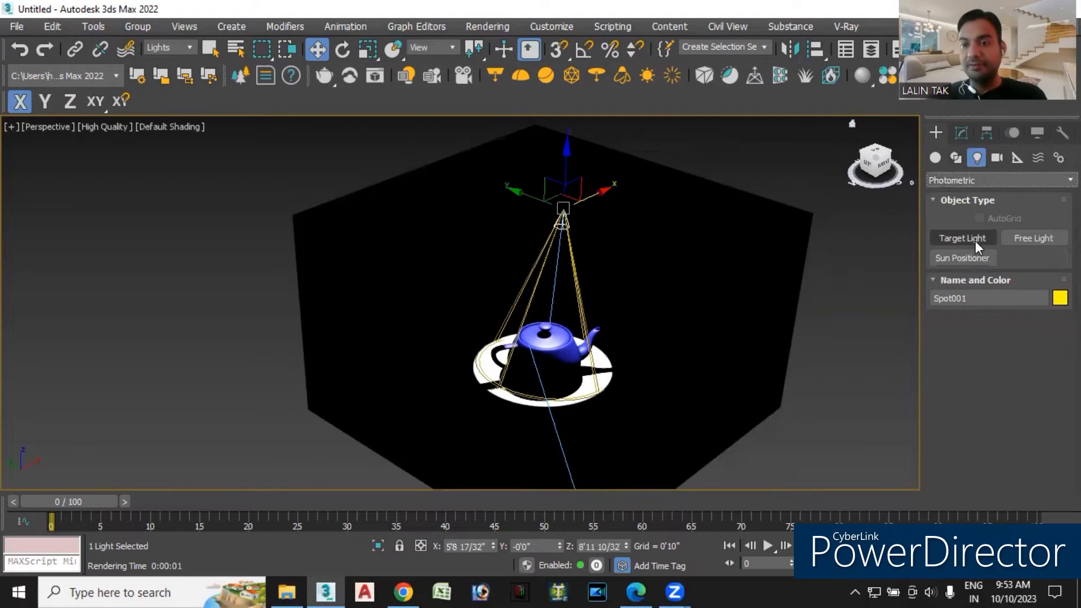
left_click(1022, 237)
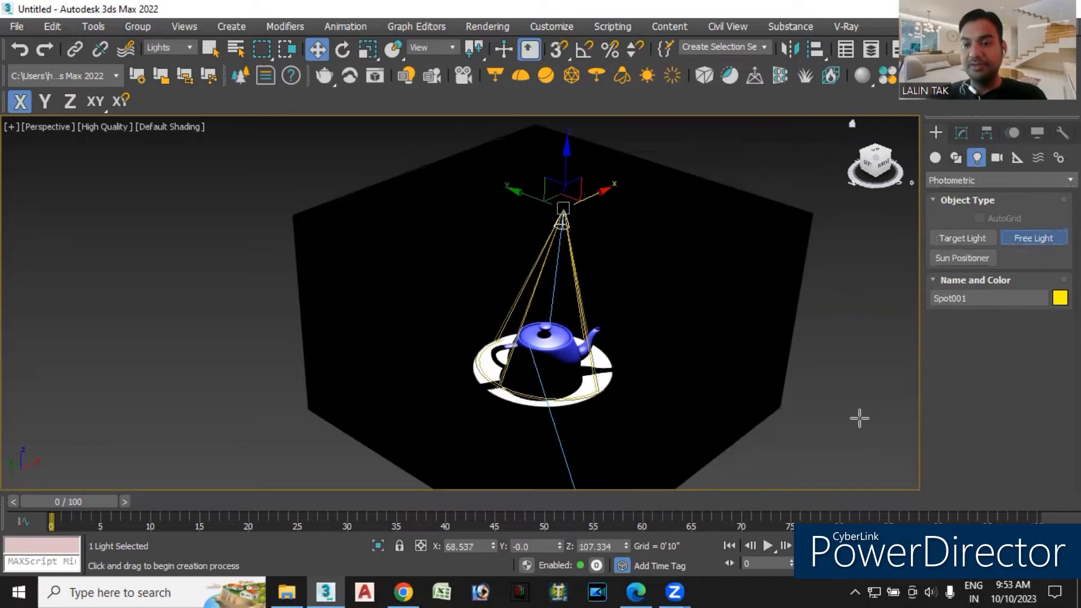
left_click(860, 414)
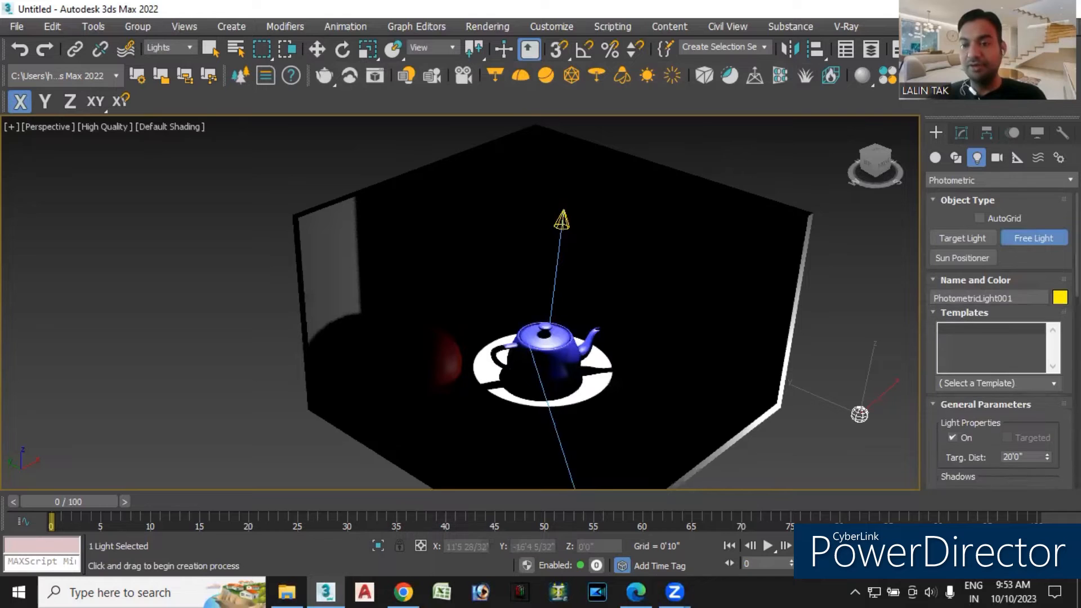
scroll(957, 397, "down", 5)
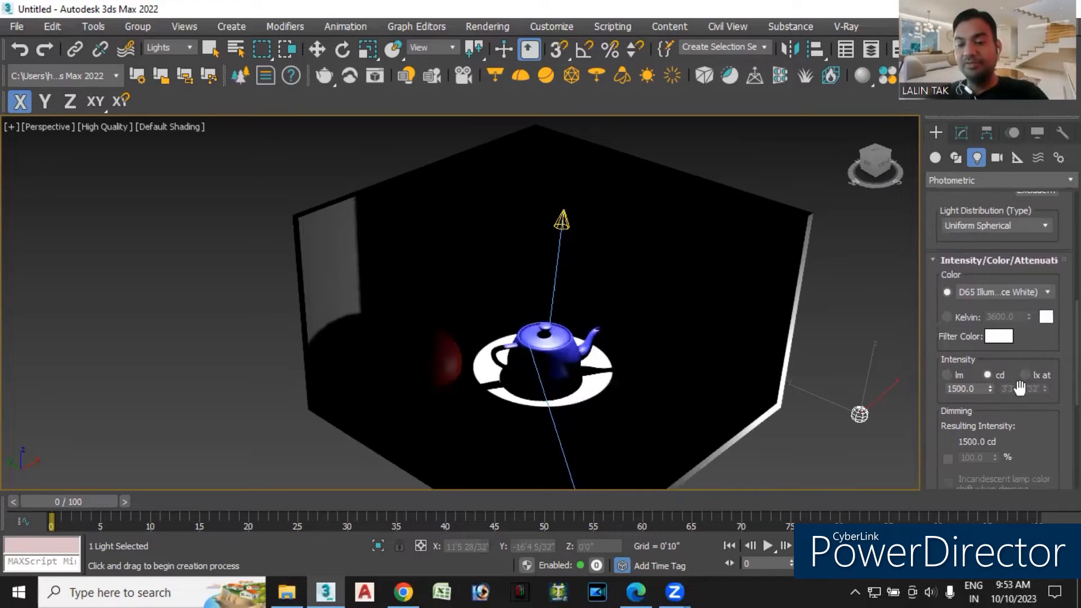
key("ctrl+z")
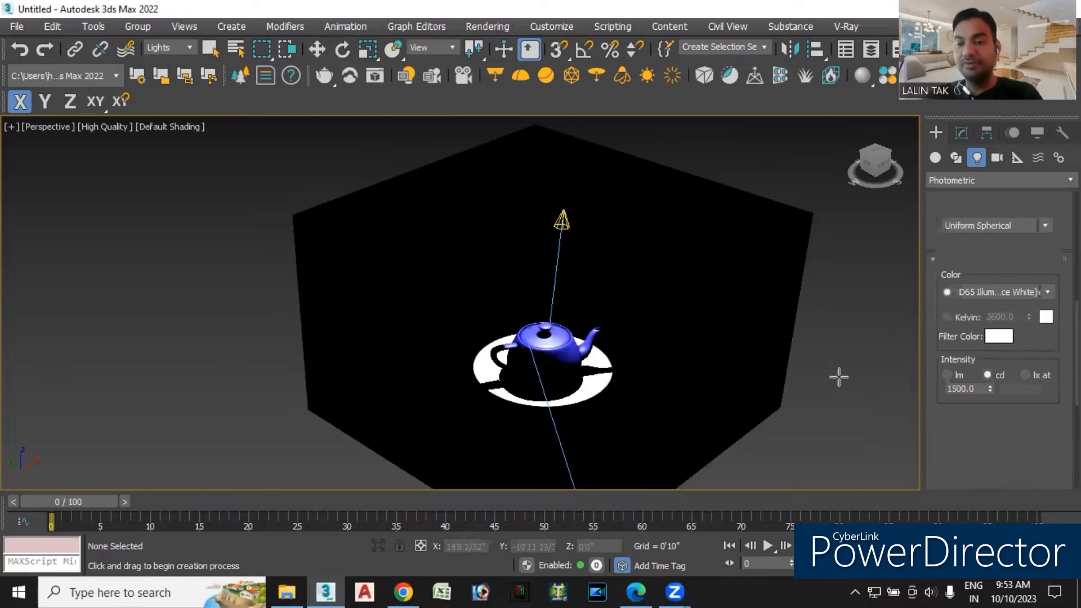
Place another photometric Free Light outside the room and delete it.
left_click(838, 377)
key("w")
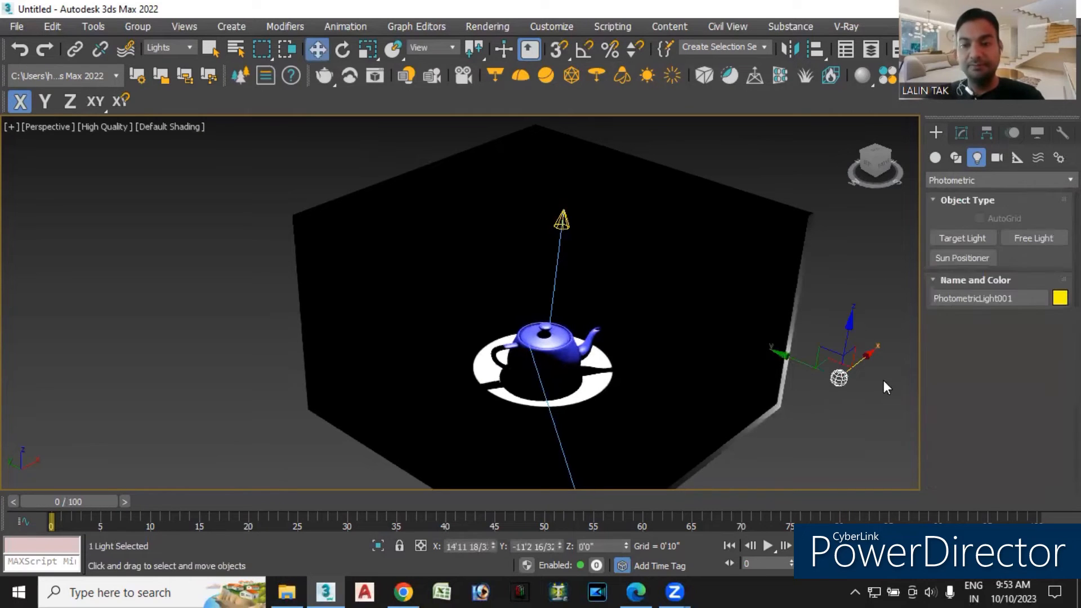
key("Delete")
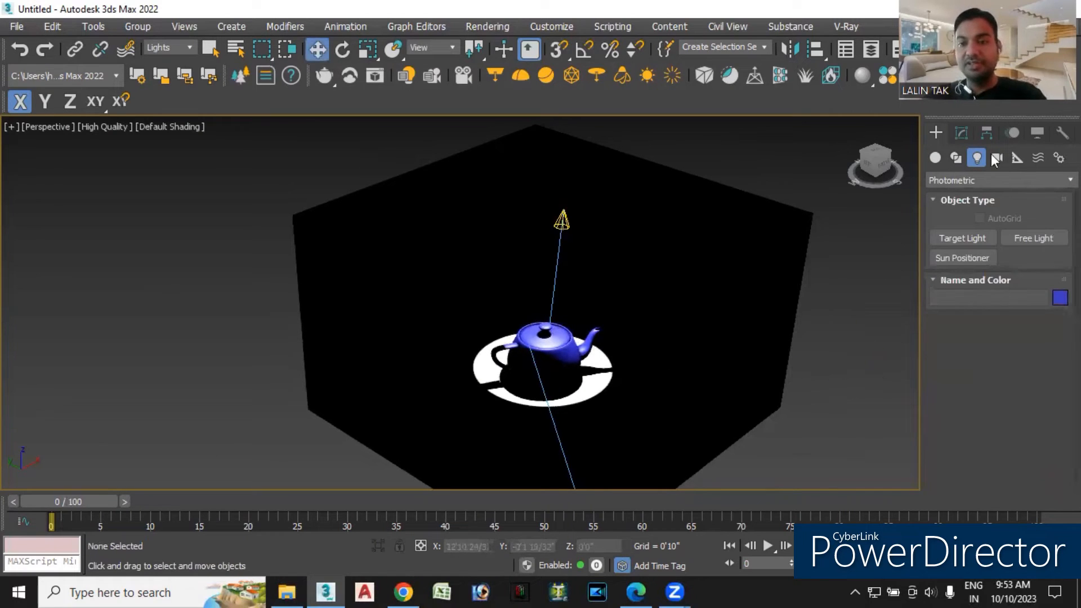
Select the target spotlight above the teapot and raise its intensity multiplier to about 168.
left_click_drag(536, 189, 608, 262)
left_click(962, 130)
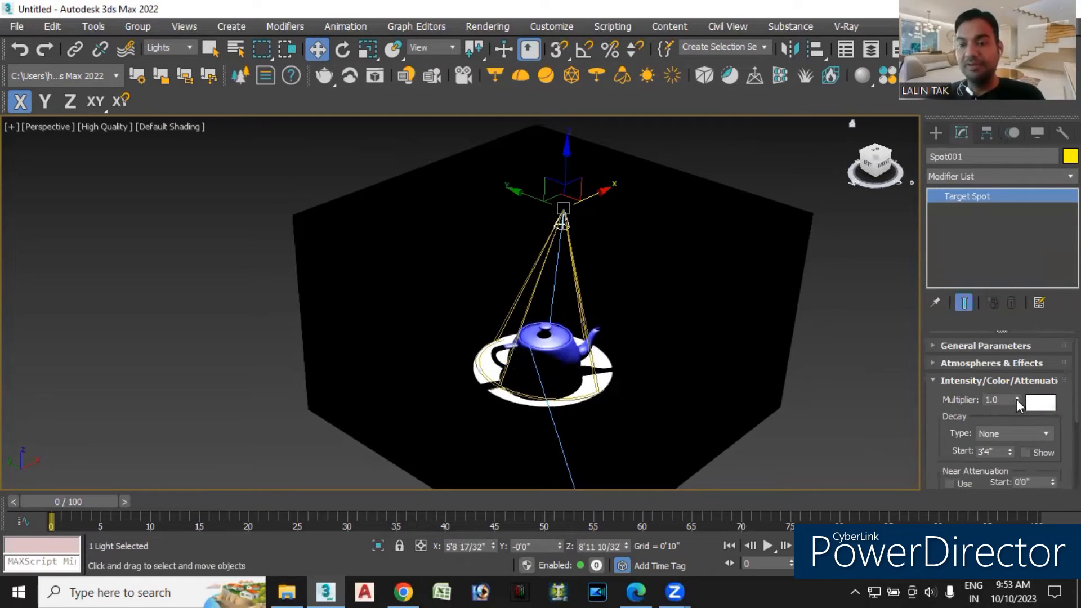
left_click_drag(1017, 400, 1009, 208)
left_click_drag(1017, 400, 981, 456)
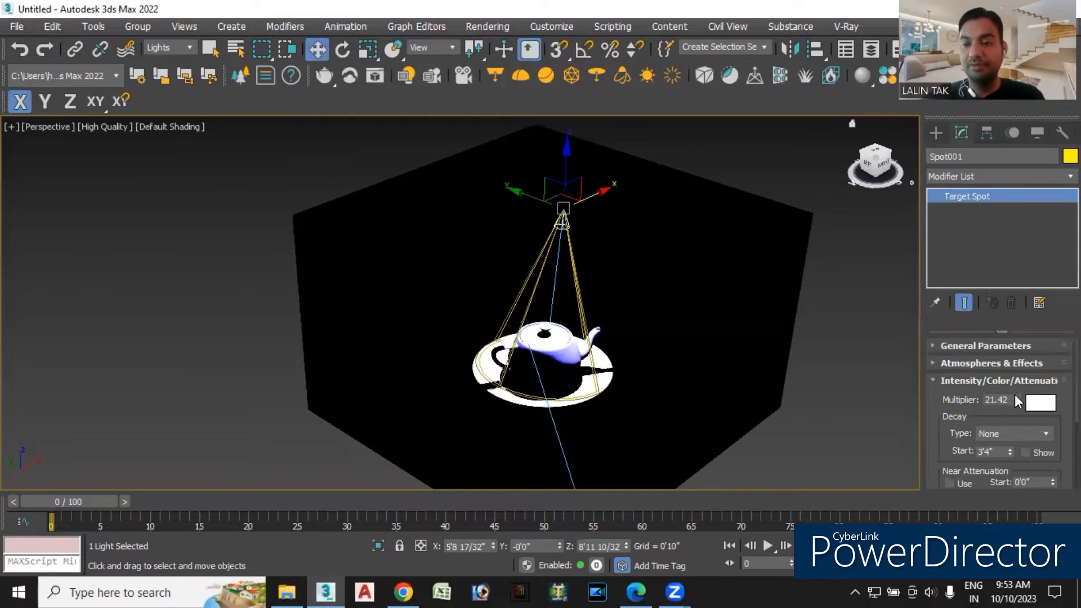
left_click_drag(1016, 397, 1022, 423)
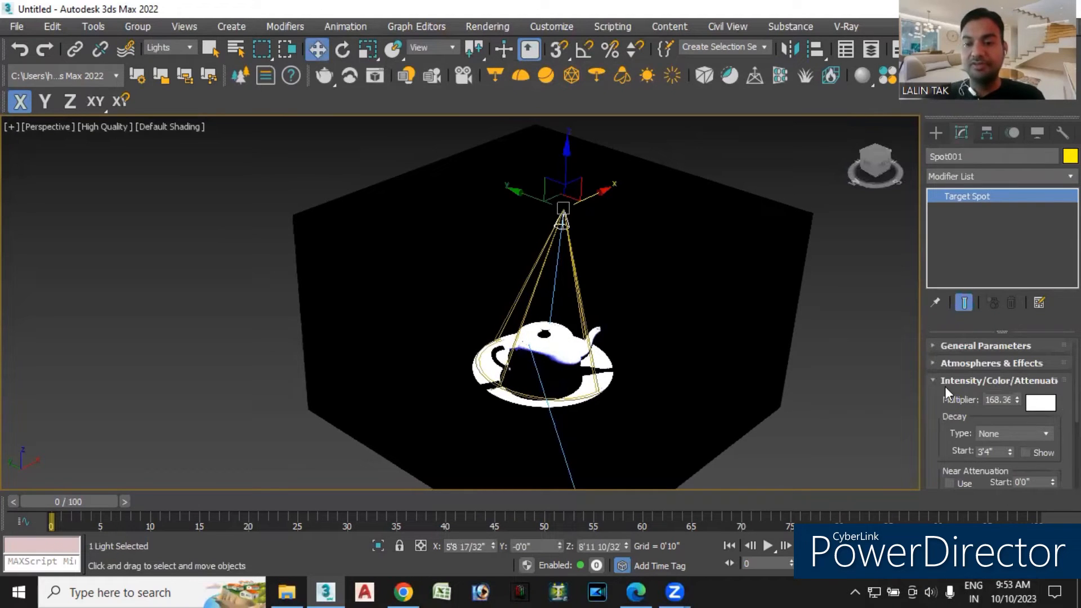
Set the target spotlight's multiplier to 100 and reduce it to 40.
double_click(992, 399)
type("100")
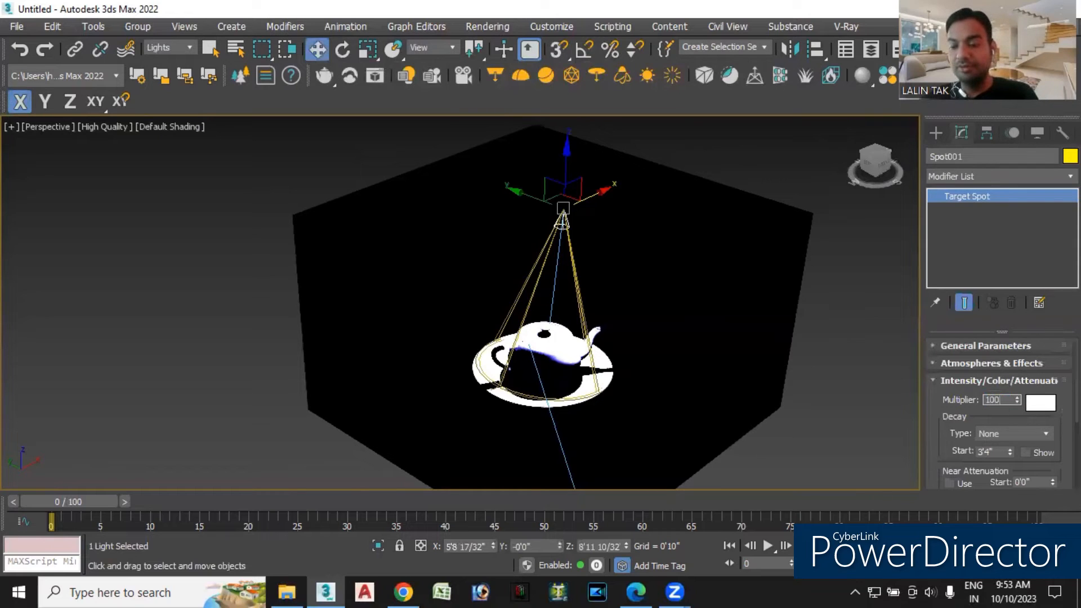
type("0")
key("Return")
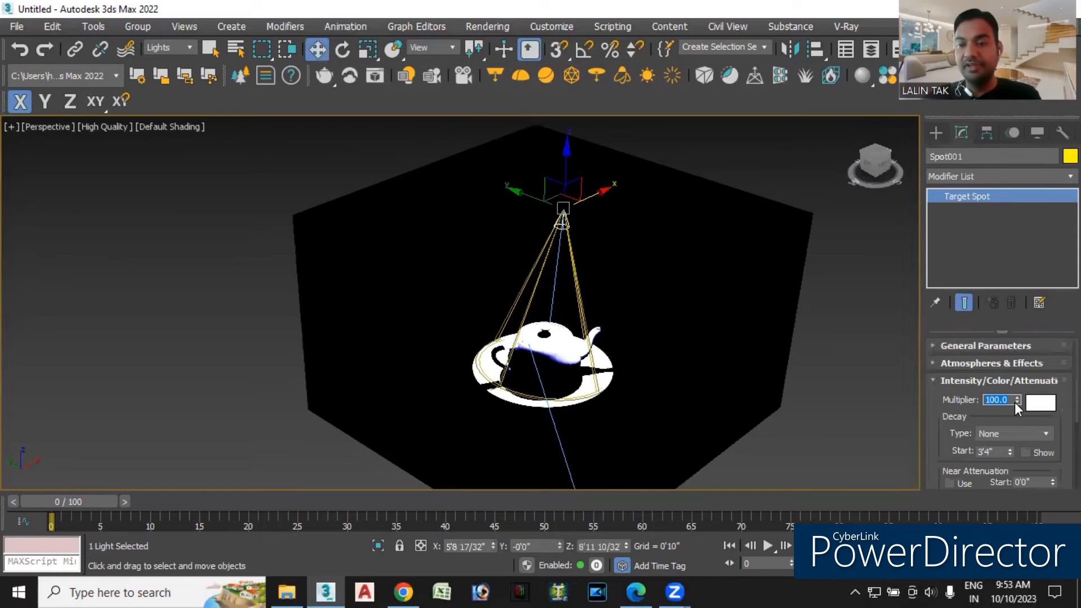
left_click_drag(1016, 401, 1020, 451)
middle_click_drag(804, 442, 726, 445)
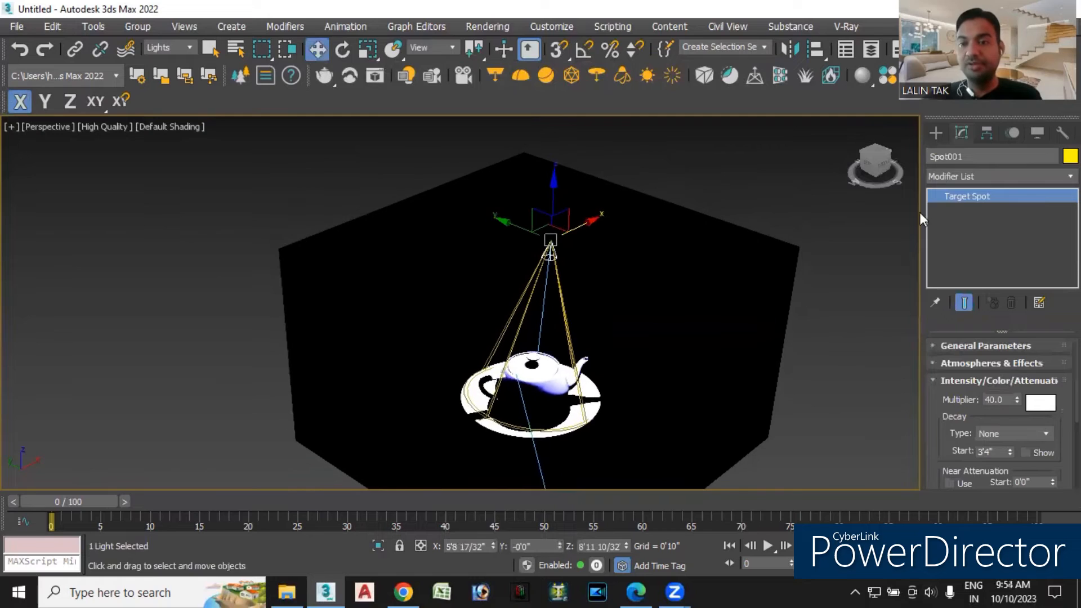
Switch the light creation category from Photometric to Standard.
left_click(936, 133)
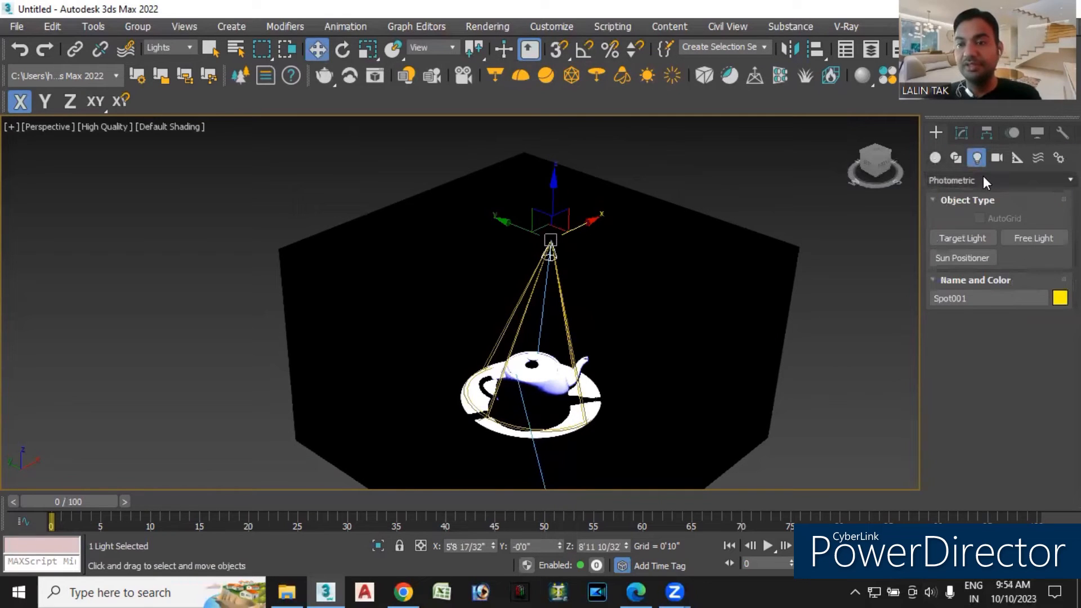
left_click(983, 179)
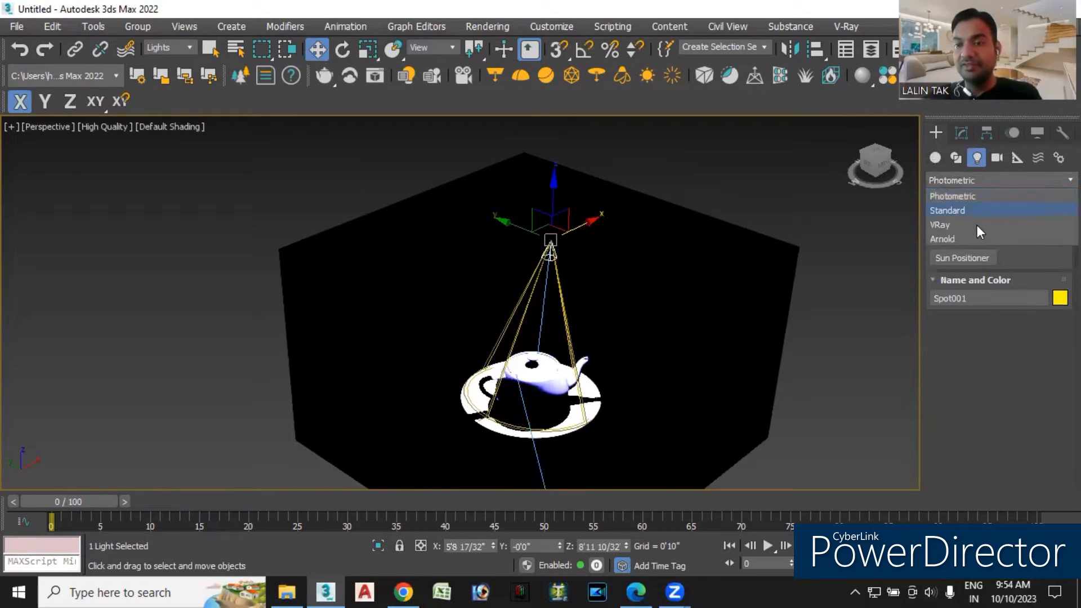
left_click(980, 208)
left_click(1030, 237)
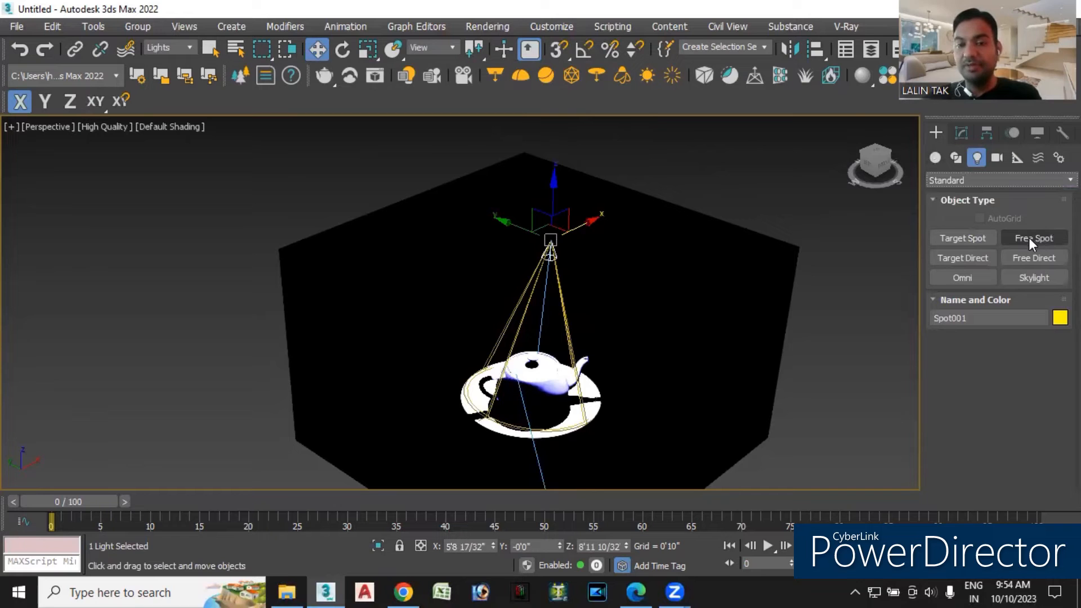
right_click(606, 361)
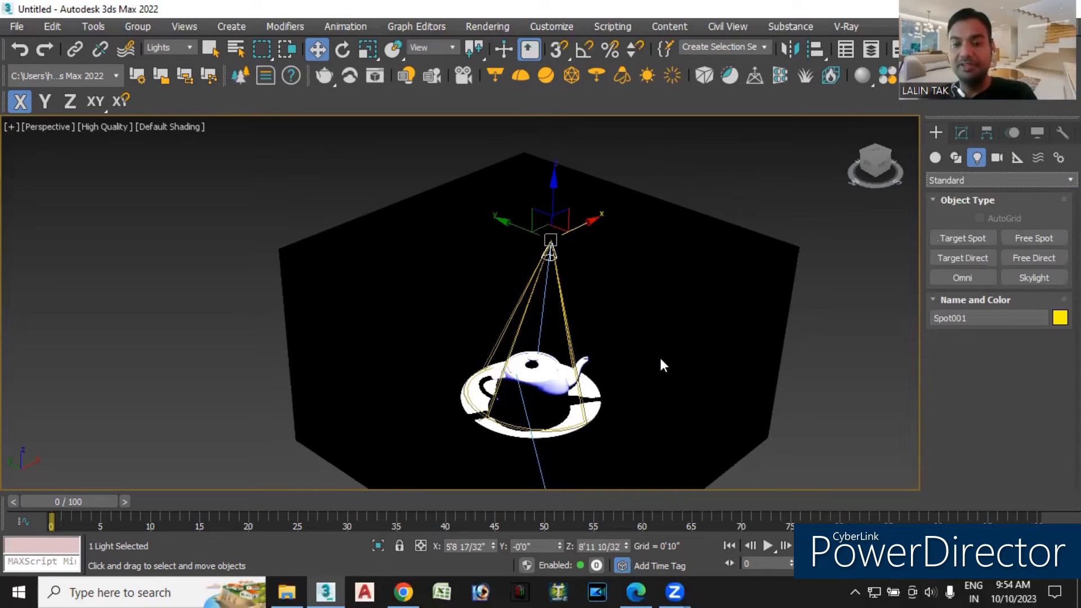
Delete the target spotlight above the teapot.
middle_click_drag(802, 444, 774, 393, "alt")
left_click(769, 376)
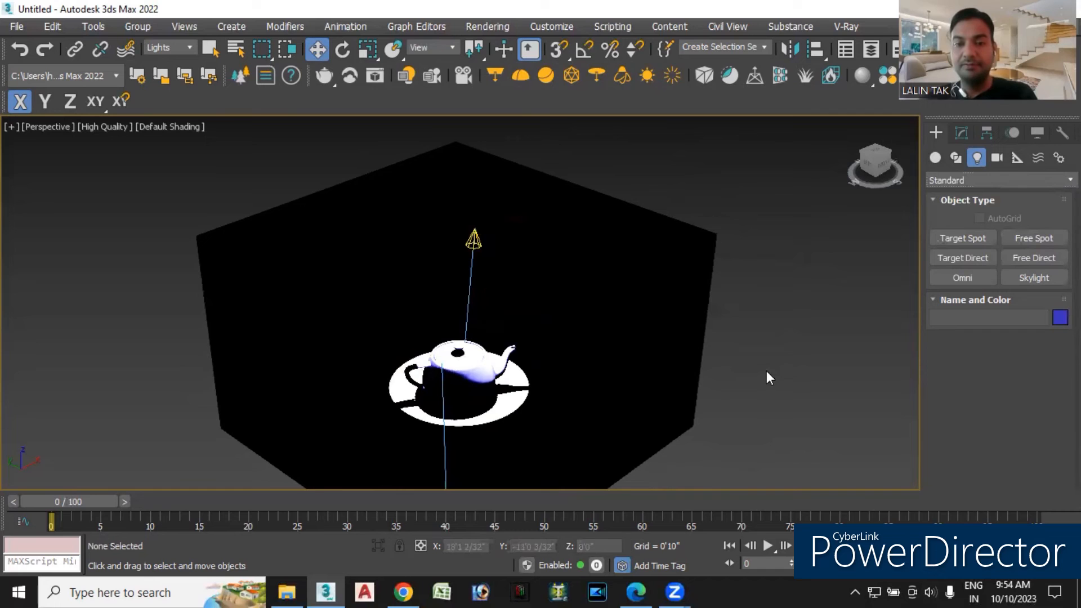
left_click(474, 241)
key("Delete")
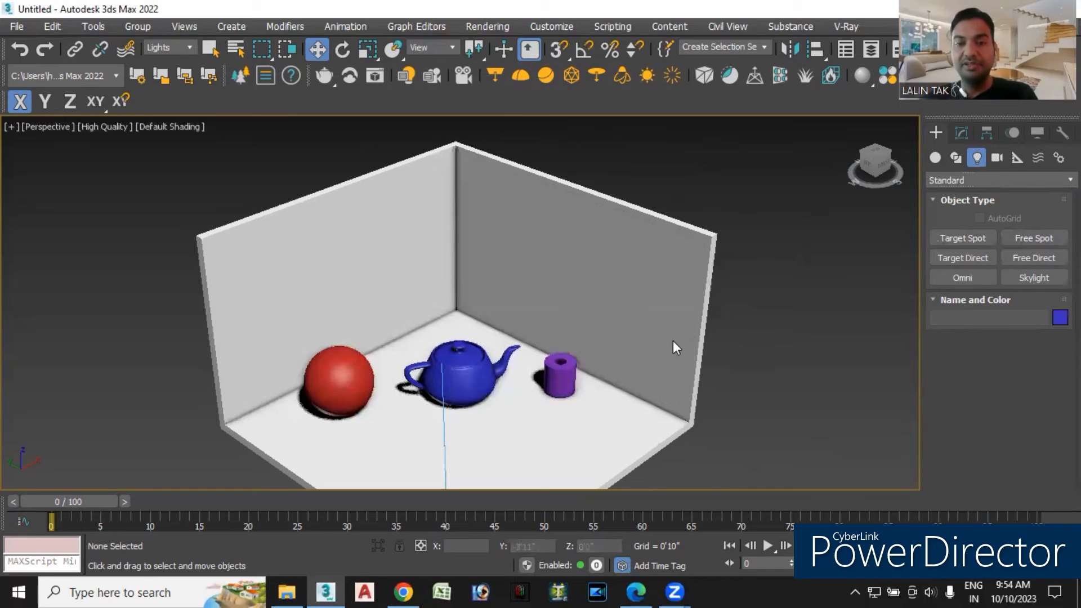
Place a standard Free Spot light near the room's back corner and switch to the top view.
left_click(1033, 238)
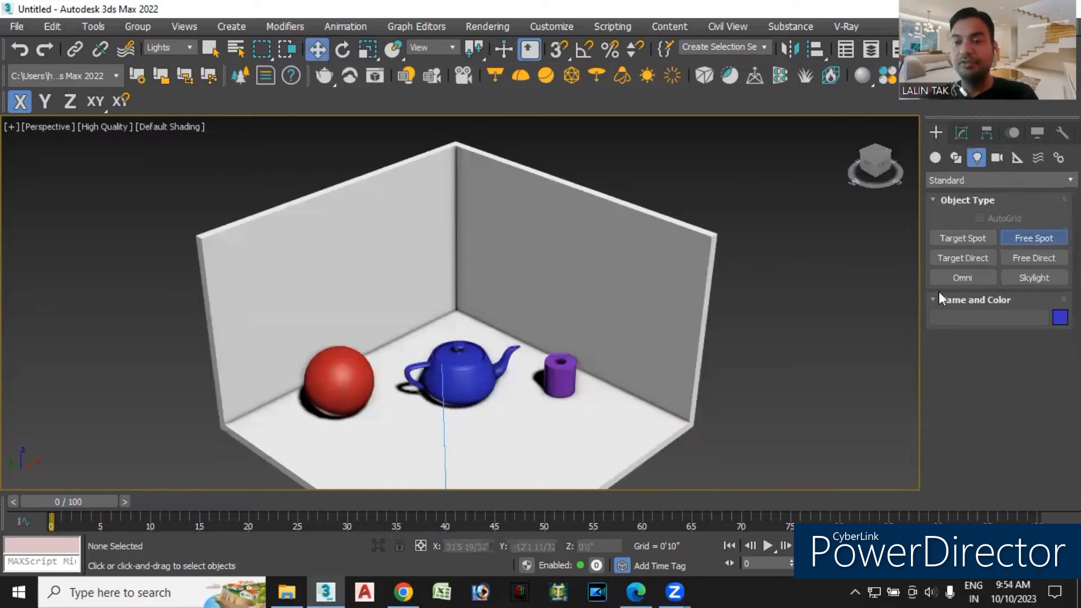
left_click(458, 309)
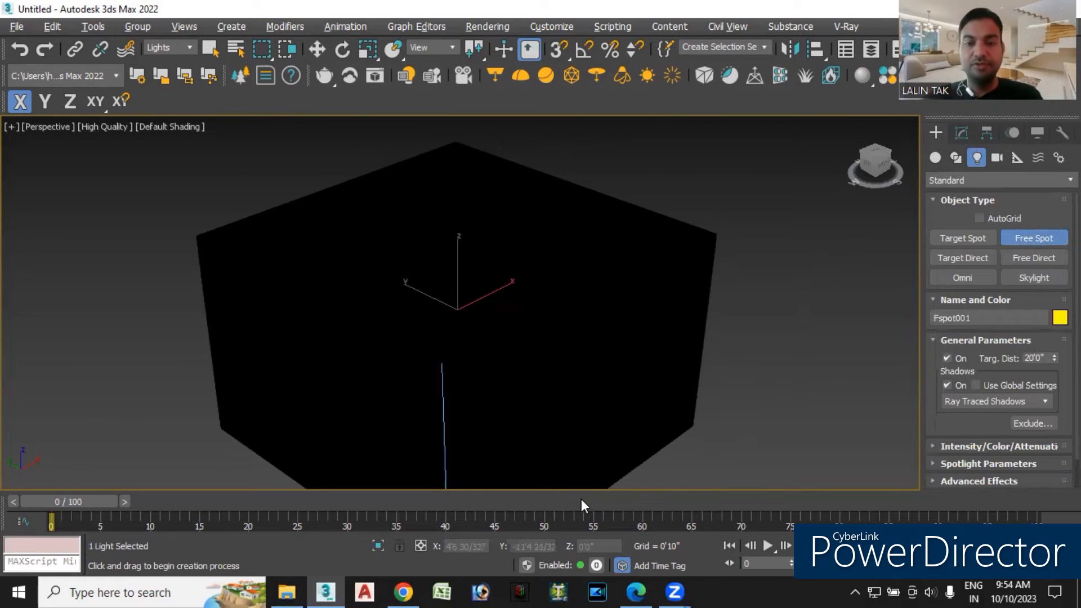
key("t")
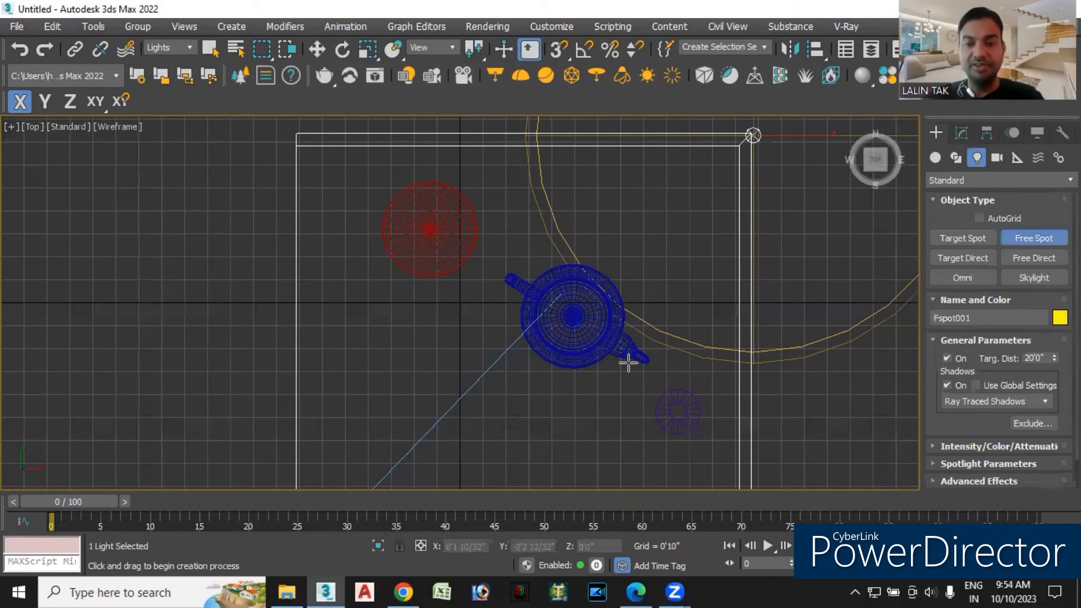
Move the free spot over the room floor to about X 1'4" and Y -3'8" and return to perspective.
scroll(627, 364, "down", 5)
left_click(317, 50)
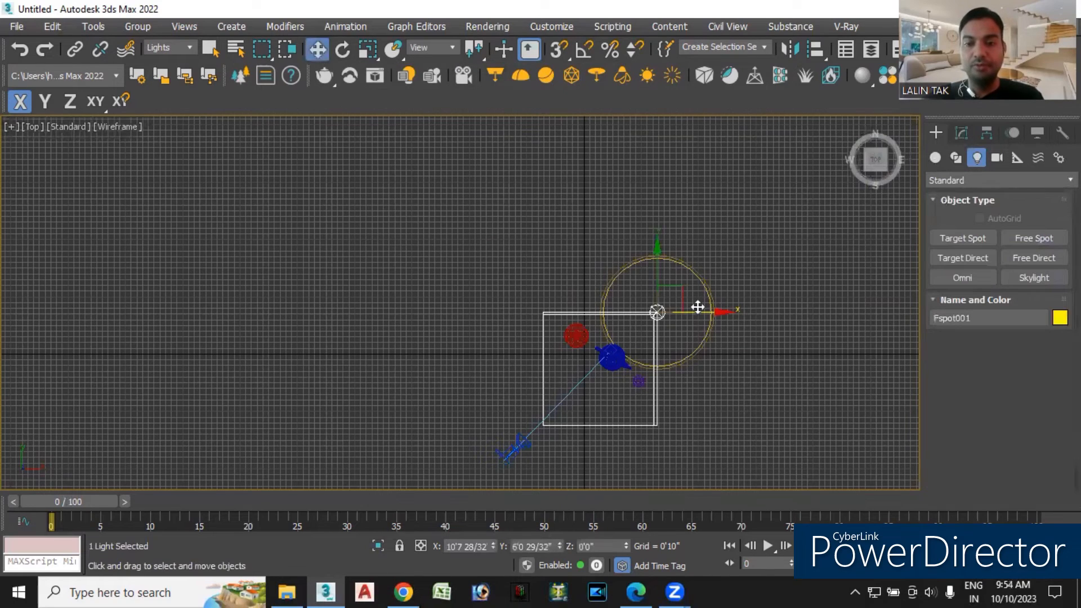
left_click_drag(696, 310, 631, 312)
left_click_drag(595, 259, 598, 321)
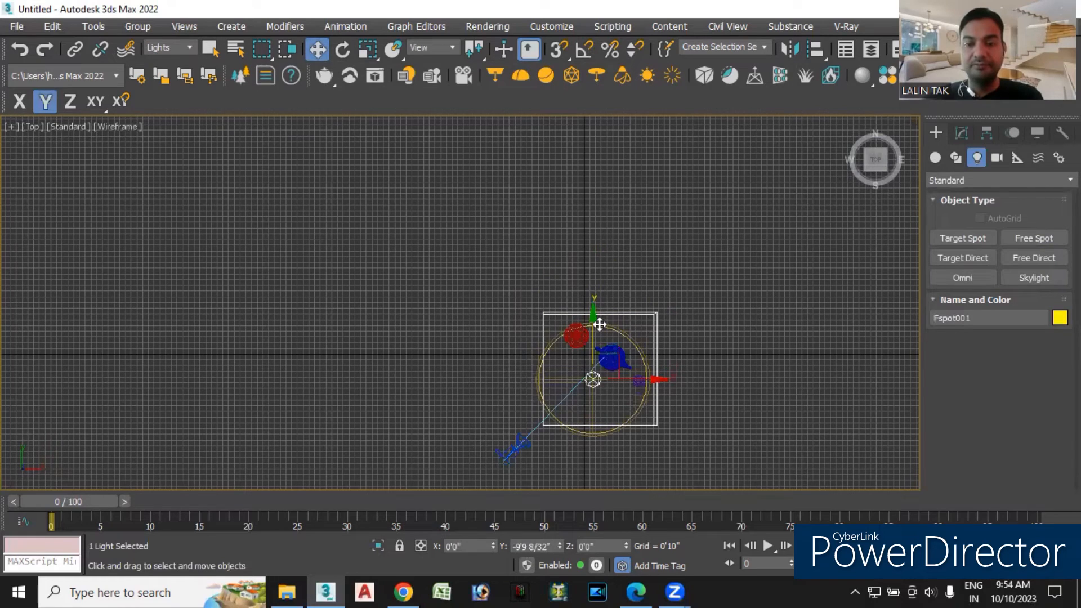
key("p")
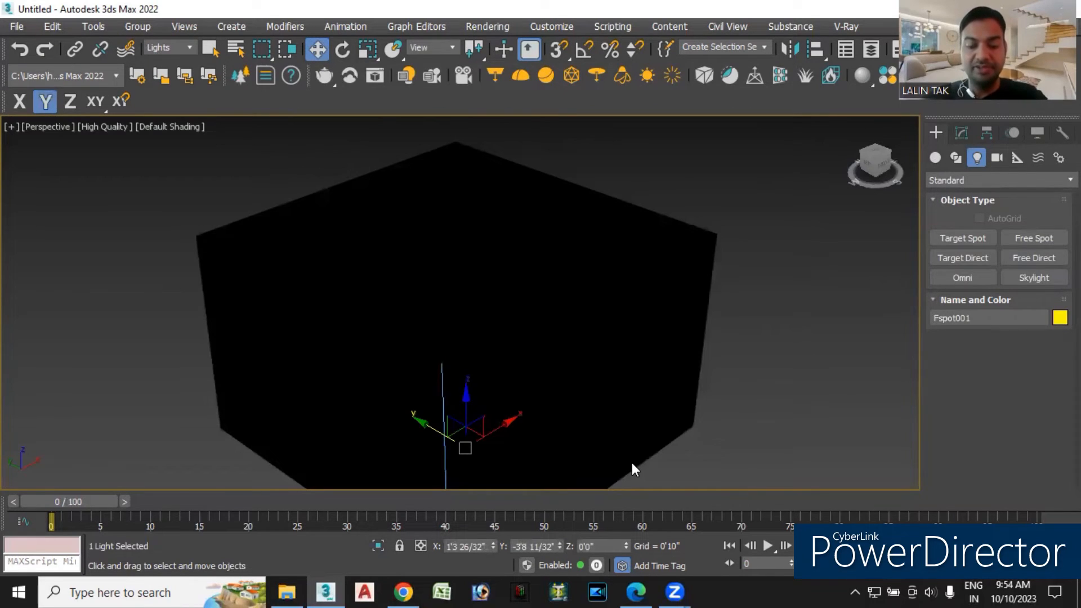
In the left view, raise the free spot above the room to about Z 19'8" and inspect its lighting in perspective.
key("l")
left_click_drag(552, 385, 611, 9)
scroll(555, 321, "down", 4)
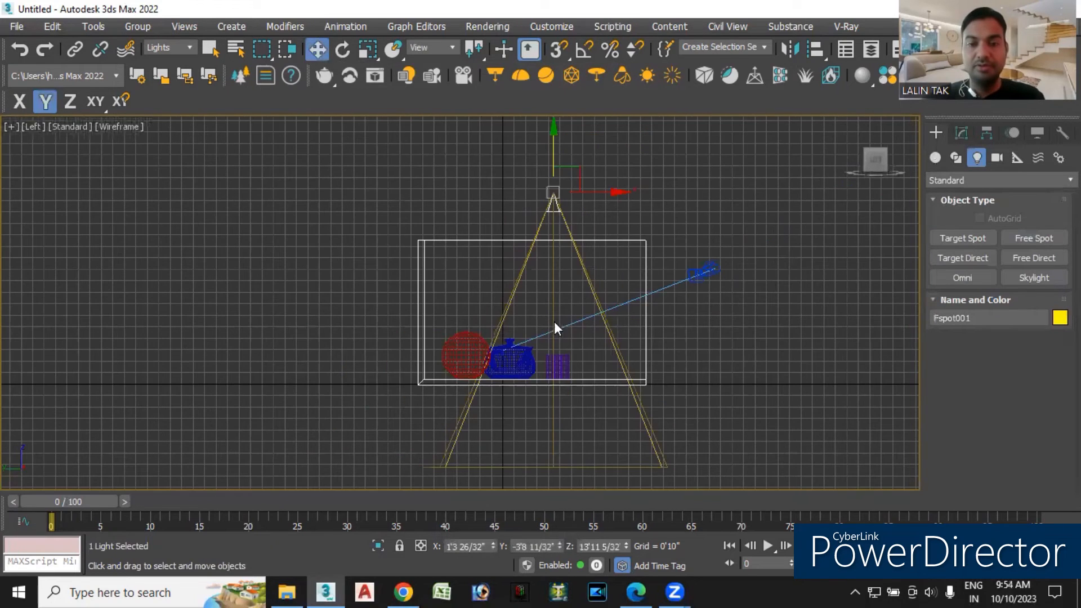
mouse_move(552, 161)
left_mouse_down()
mouse_move(567, 28)
mouse_move(562, 84)
left_mouse_up()
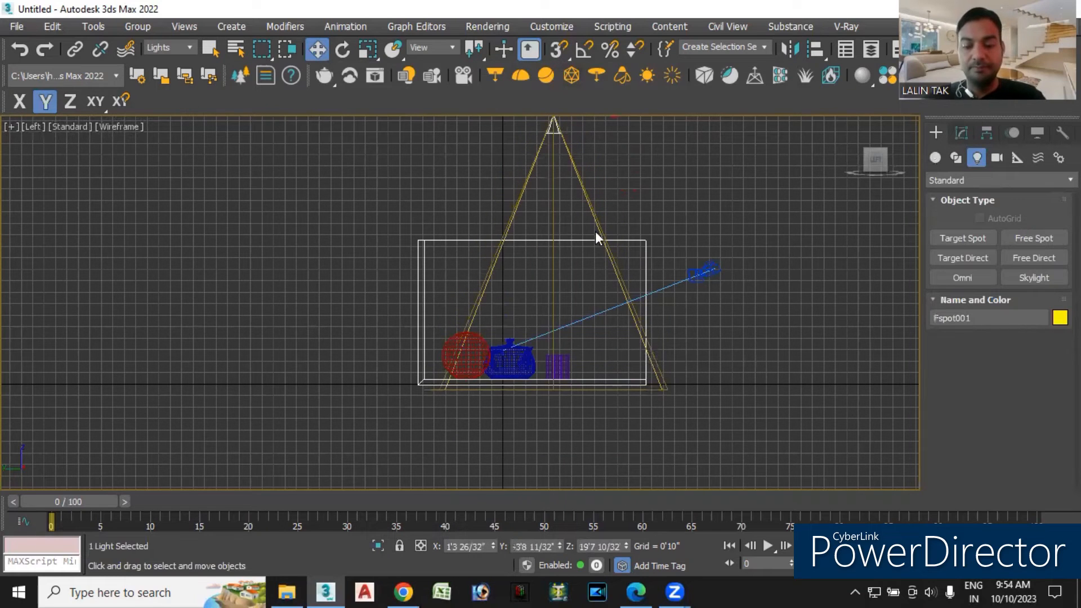
key("p")
middle_click_drag(559, 447, 677, 434)
scroll(676, 419, "down", 3)
middle_click_drag(809, 374, 798, 414)
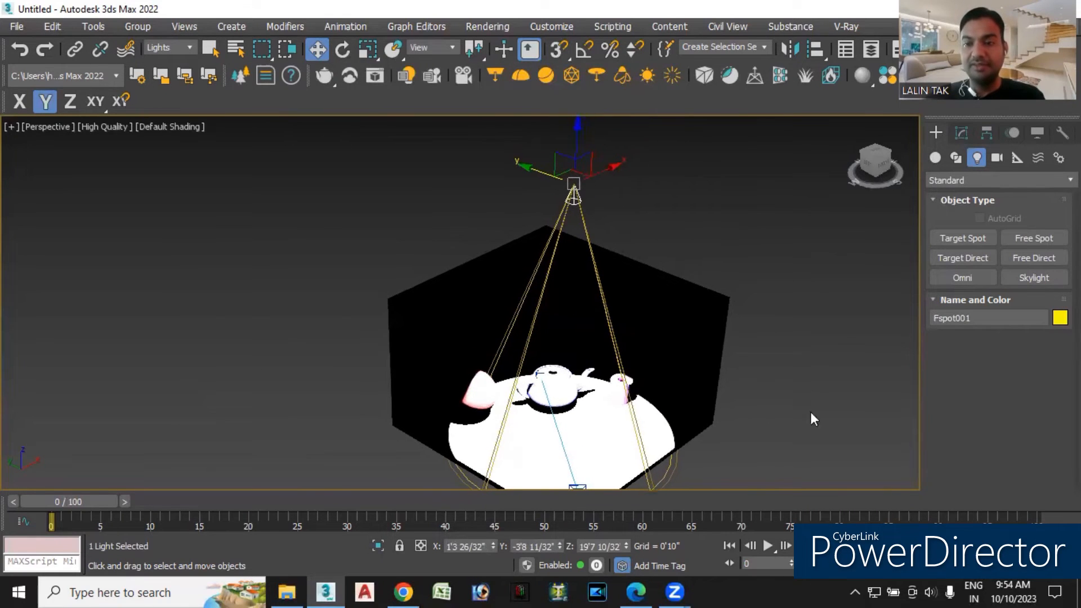
middle_click_drag(786, 423, 729, 407)
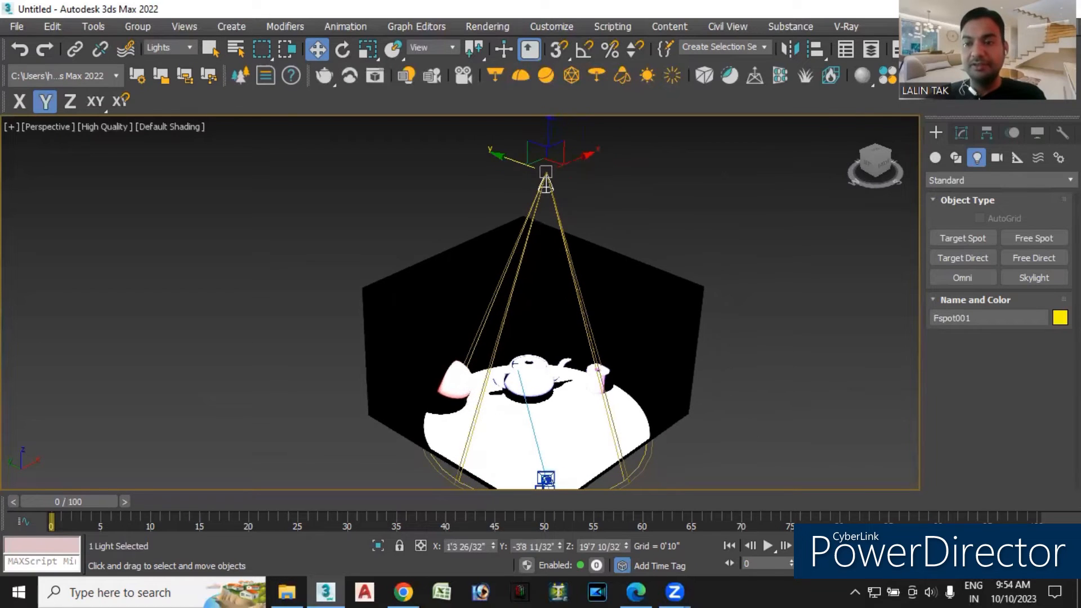
middle_click_drag(854, 417, 811, 406)
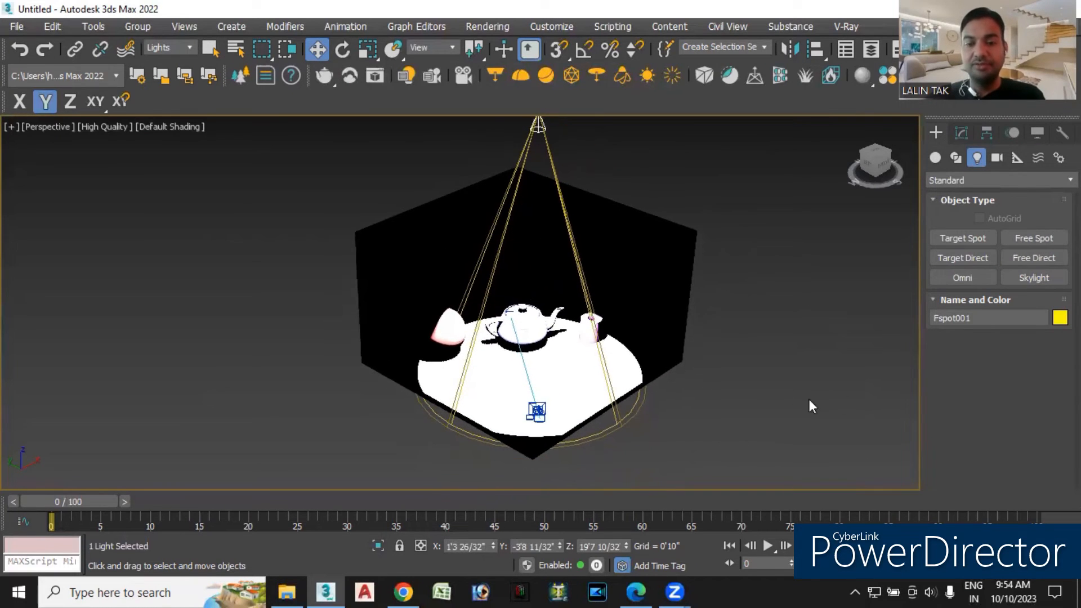
Reselect the free spot above the room and shift it slightly along Y to about -3'9".
left_click(550, 472)
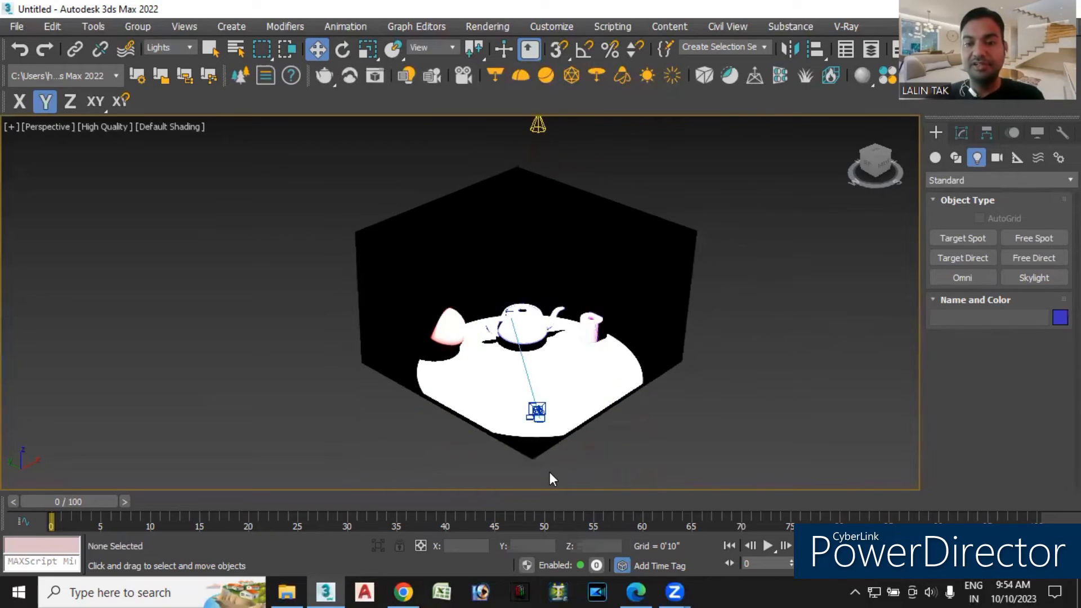
middle_click_drag(631, 253, 615, 289)
left_click(543, 189)
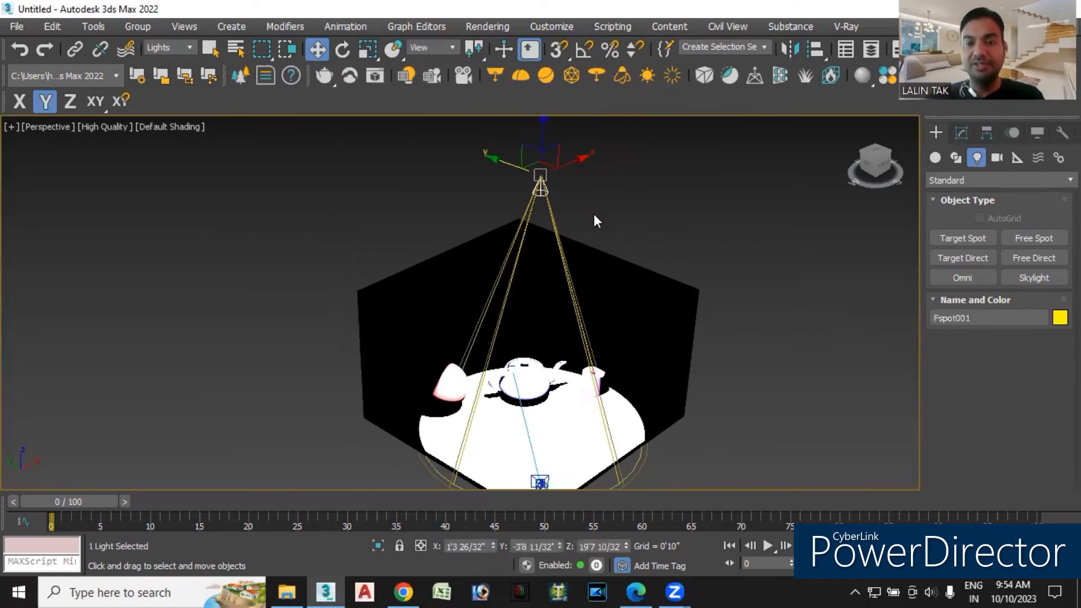
mouse_move(512, 164)
left_mouse_down()
mouse_move(579, 185)
mouse_move(511, 145)
left_mouse_up()
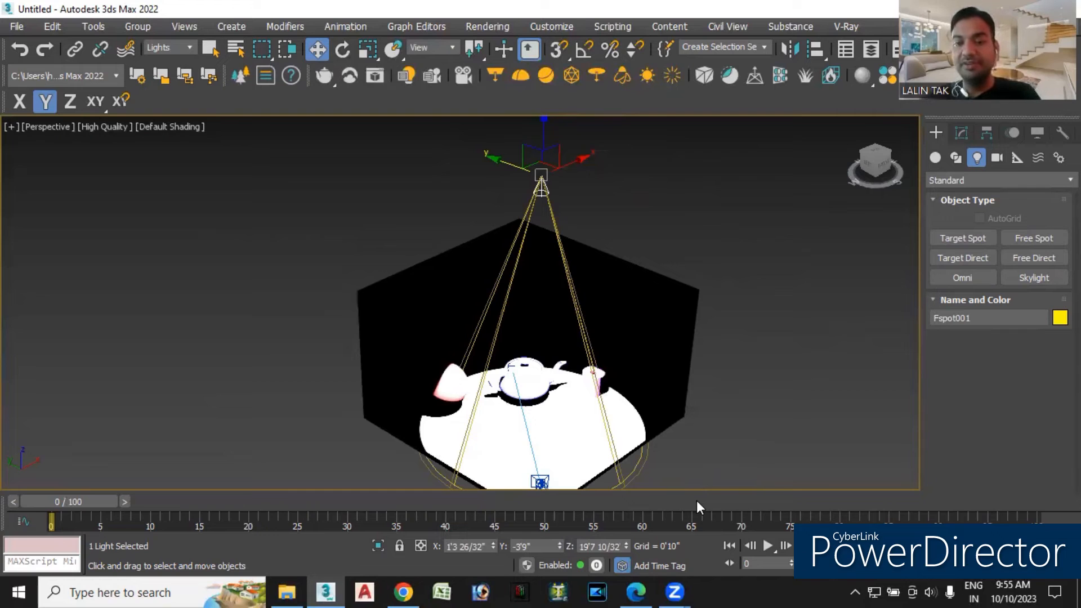
Delete the free spot light above the room.
key("Delete")
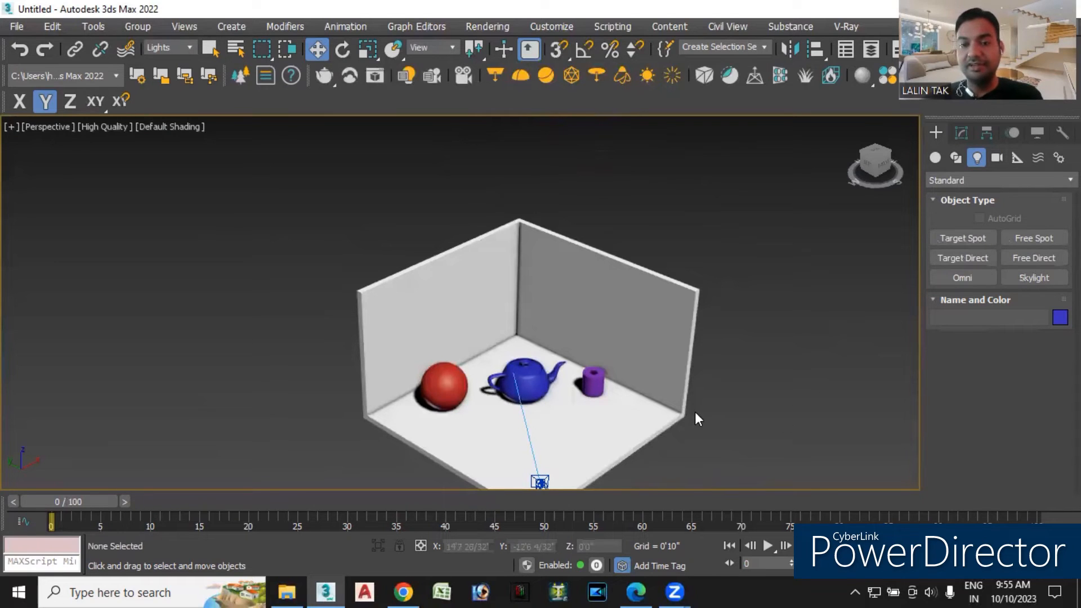
middle_click_drag(695, 411, 703, 423)
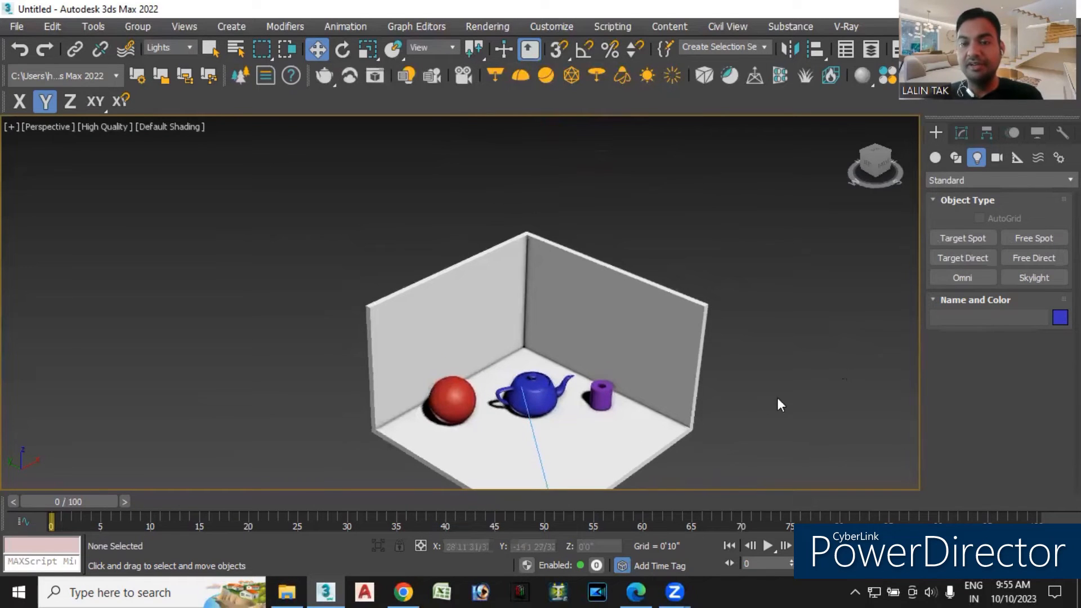
middle_click_drag(599, 458, 648, 425, "alt")
scroll(479, 335, "up", 3)
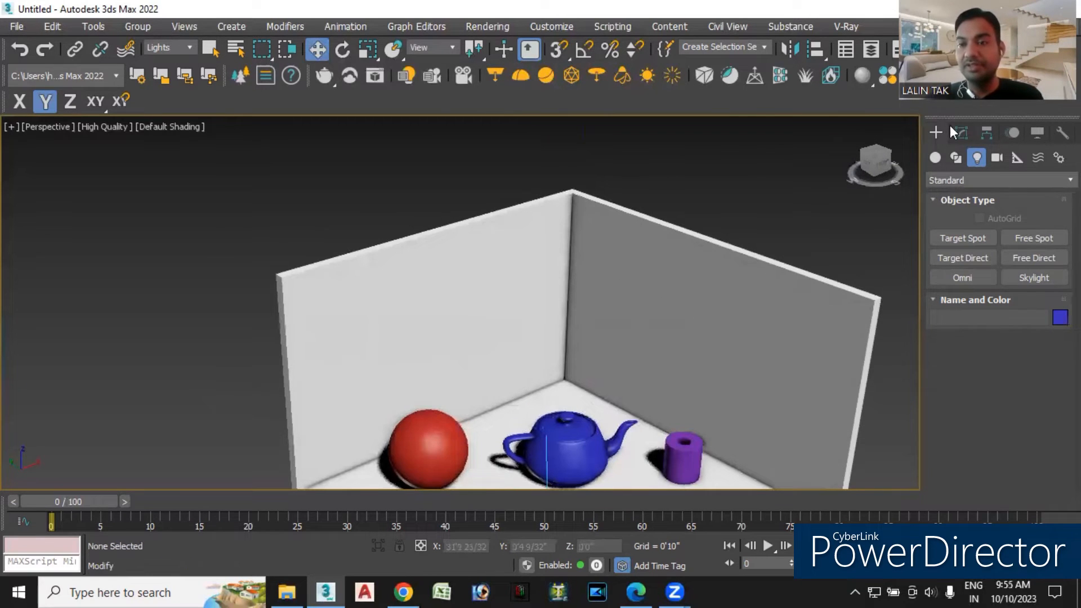
Set the selection filter to All and create an AutoGrid box, about 3'6" long, running through the wall behind the sphere.
left_click(936, 157)
left_click(963, 238)
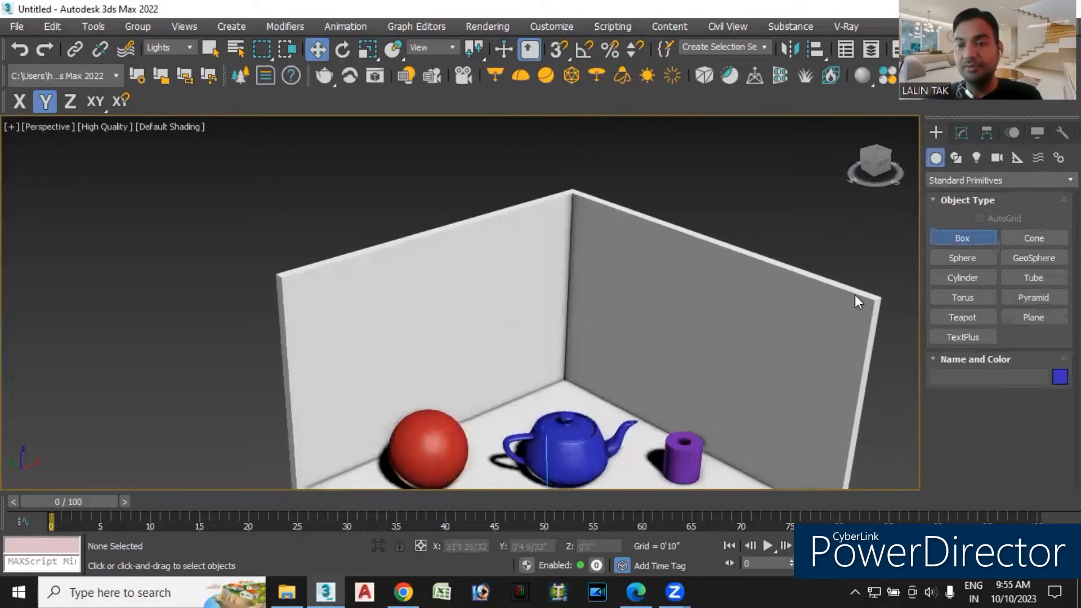
left_click(979, 218)
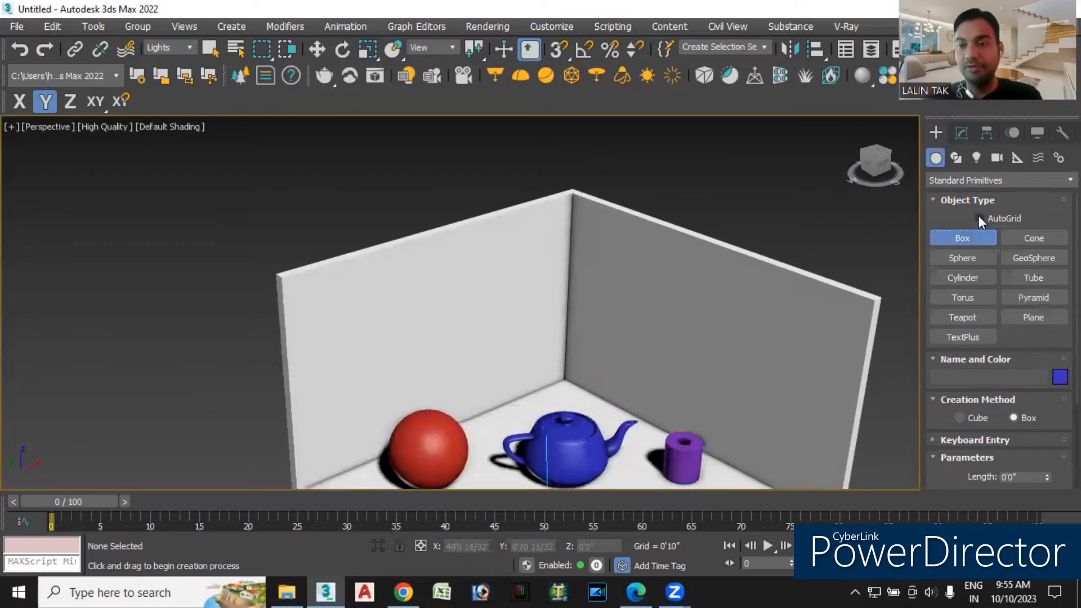
left_click_drag(431, 320, 451, 367)
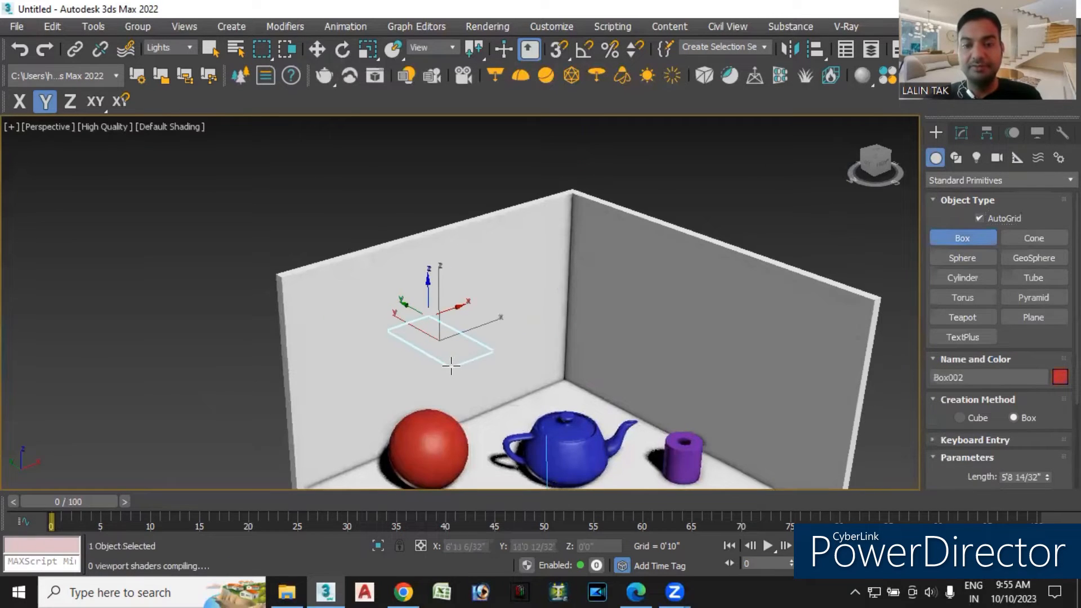
right_click(451, 367)
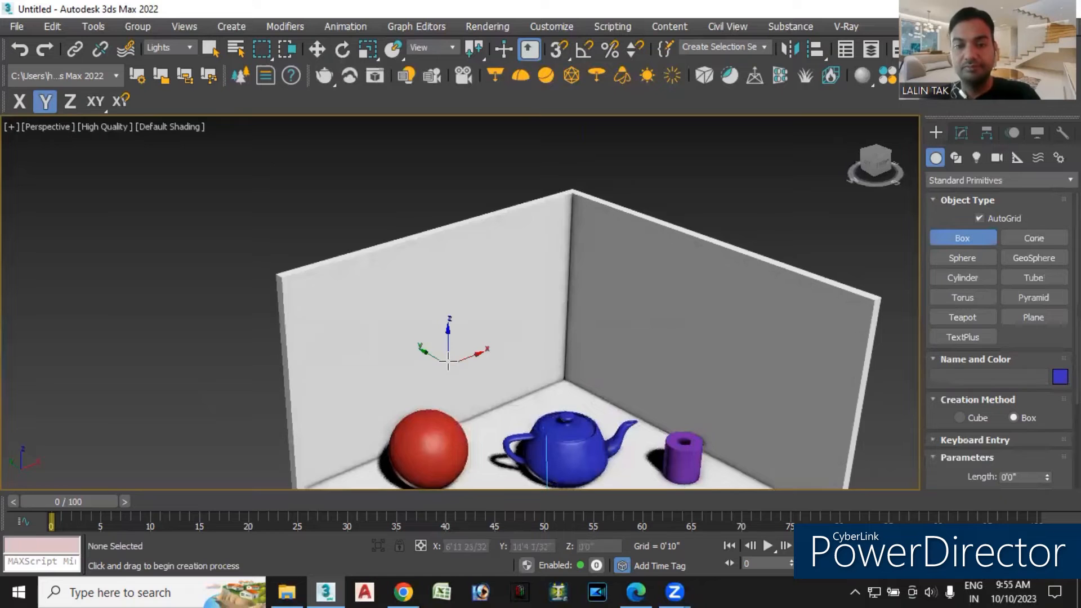
left_click(184, 48)
left_click(161, 67)
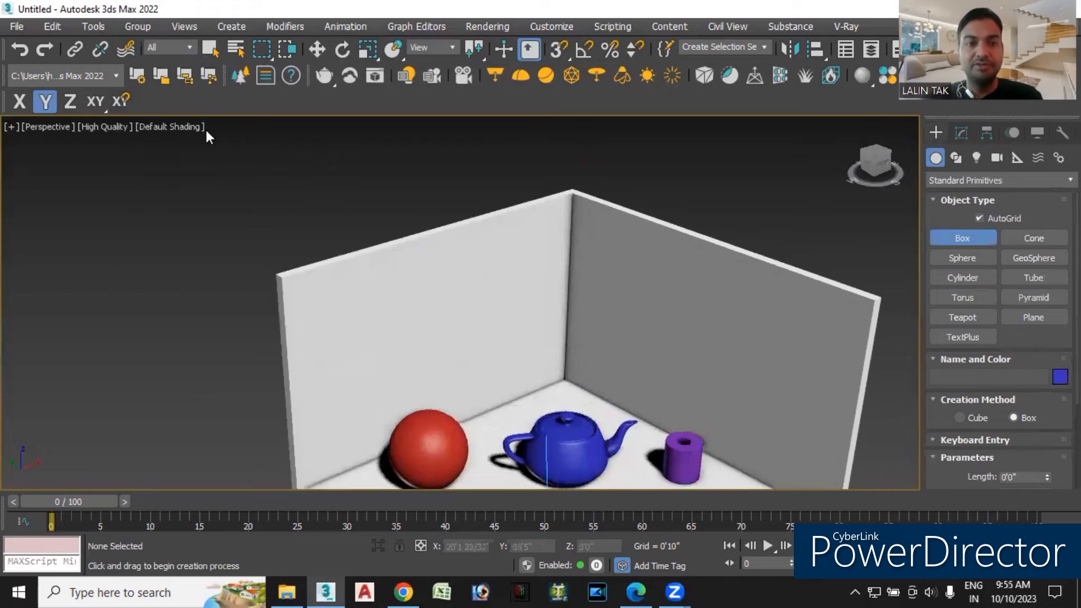
scroll(391, 272, "up", 3)
left_click_drag(398, 279, 499, 354)
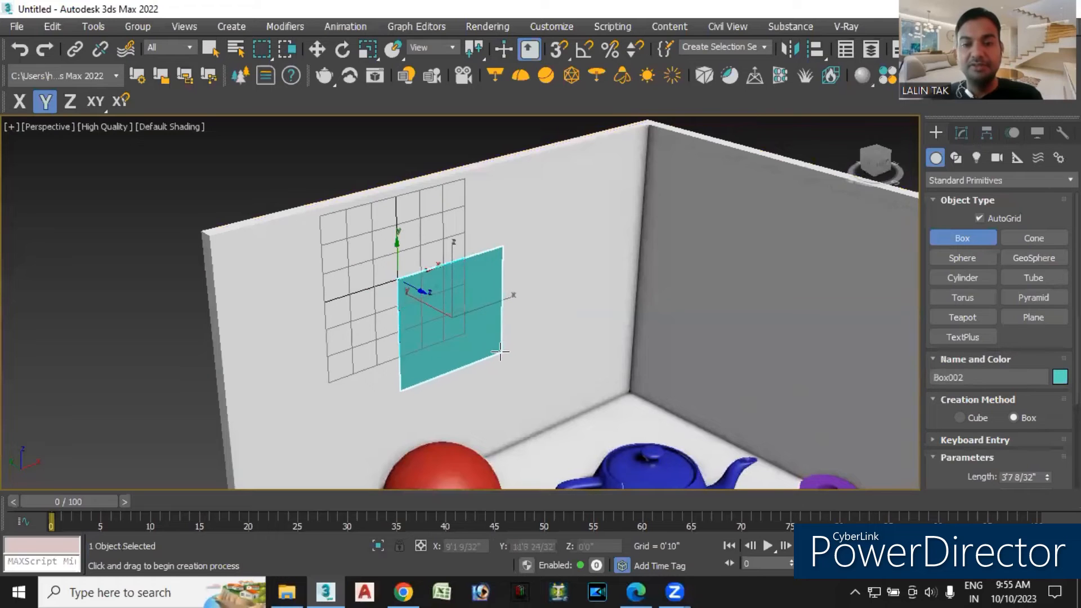
left_click(465, 314)
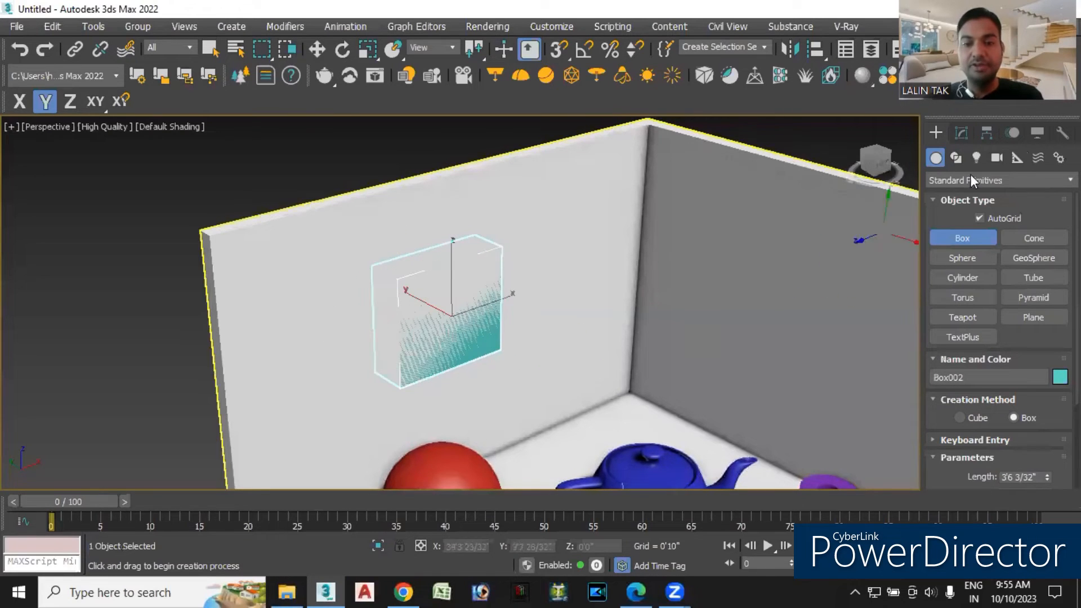
Cut a window opening in the room's wall with a Boolean Subtract, adding the wall-mounted box as the operand of Box001.
key("w")
left_click(538, 222)
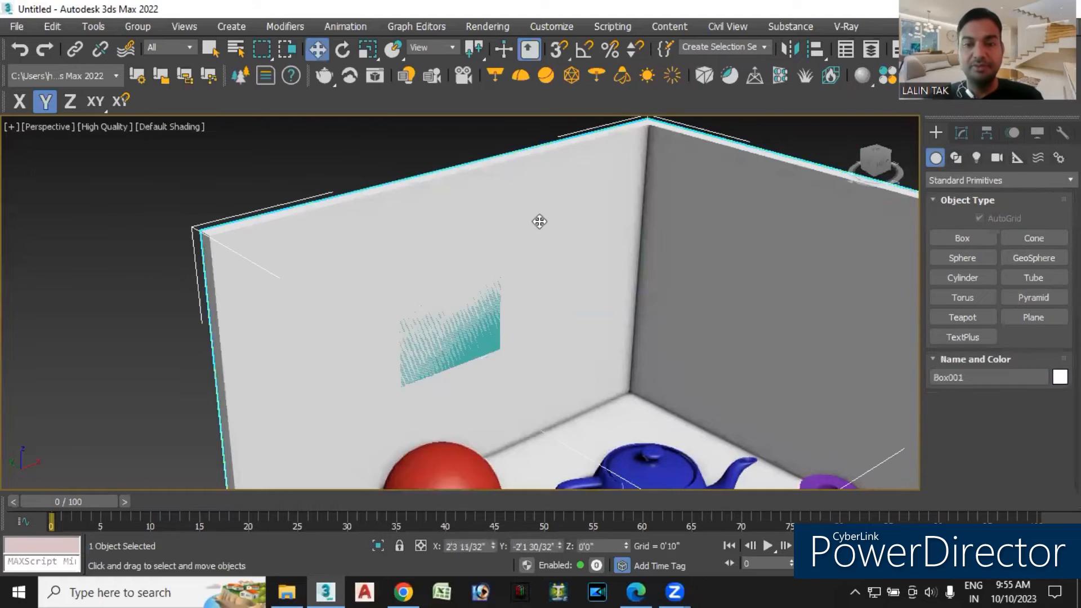
left_click(954, 179)
left_click(963, 225)
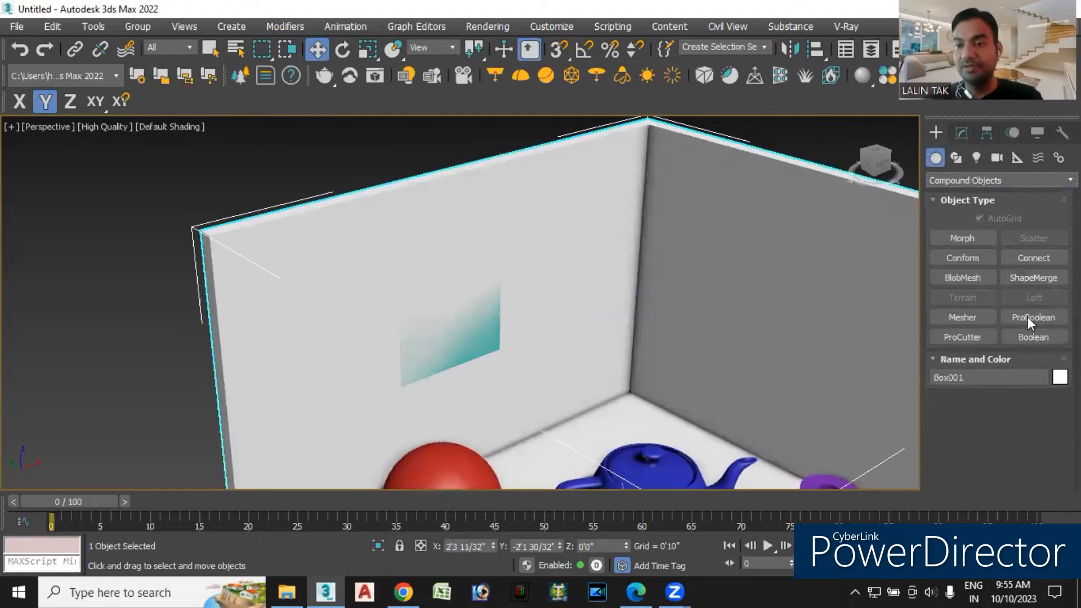
left_click(1029, 337)
scroll(967, 450, "down", 5)
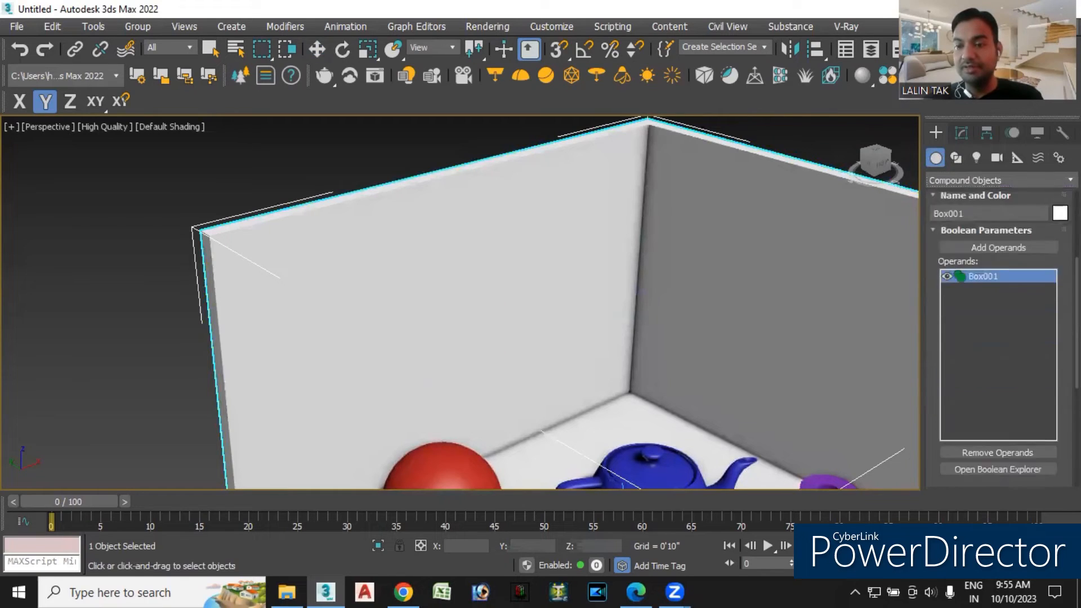
left_click(971, 467)
scroll(971, 465, "up", 6)
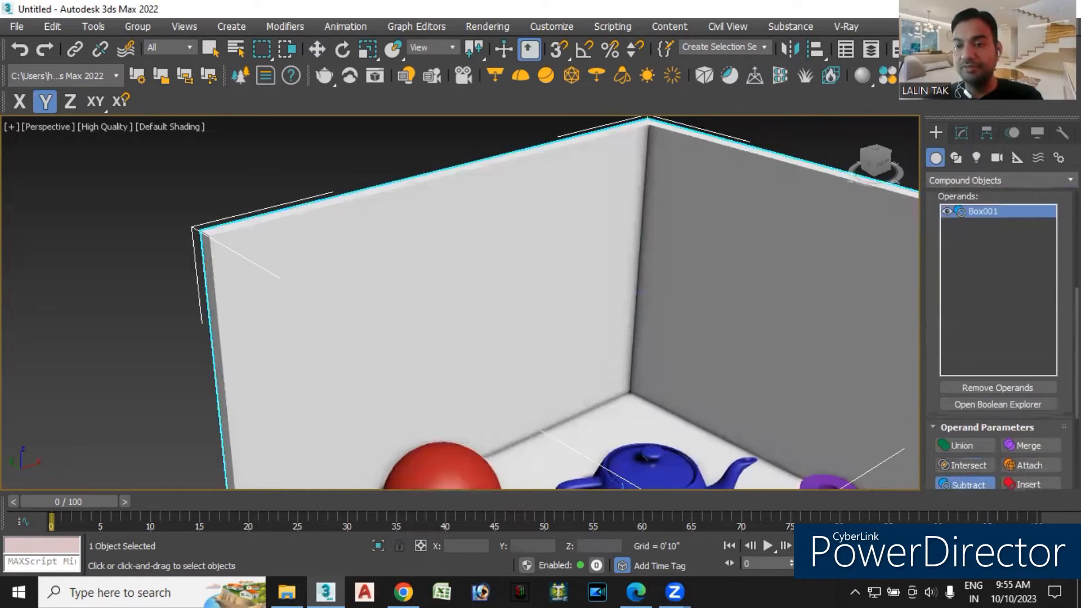
left_click(996, 391)
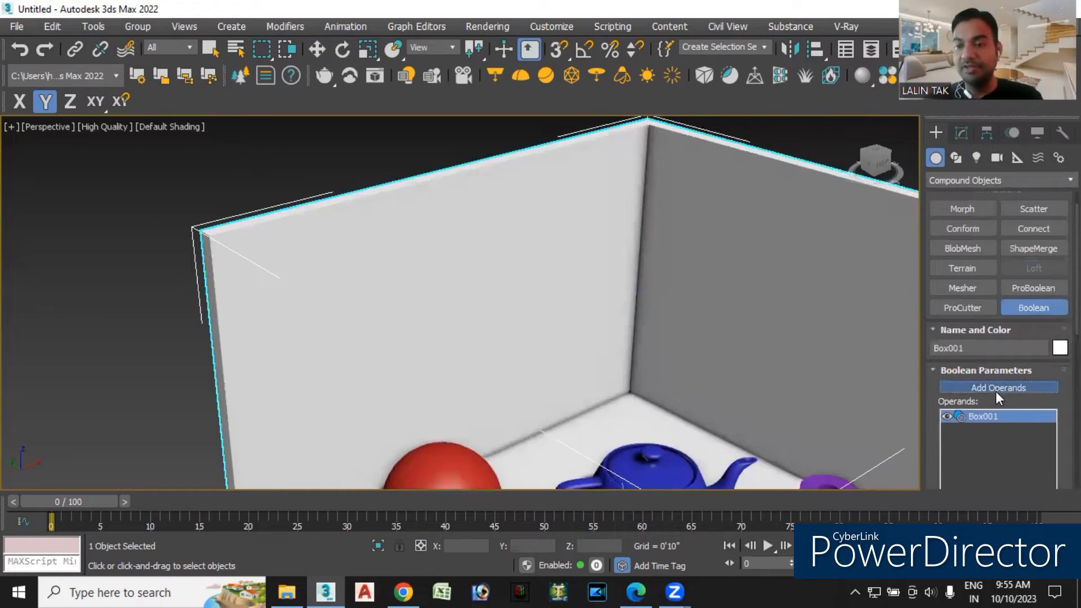
left_click(496, 349)
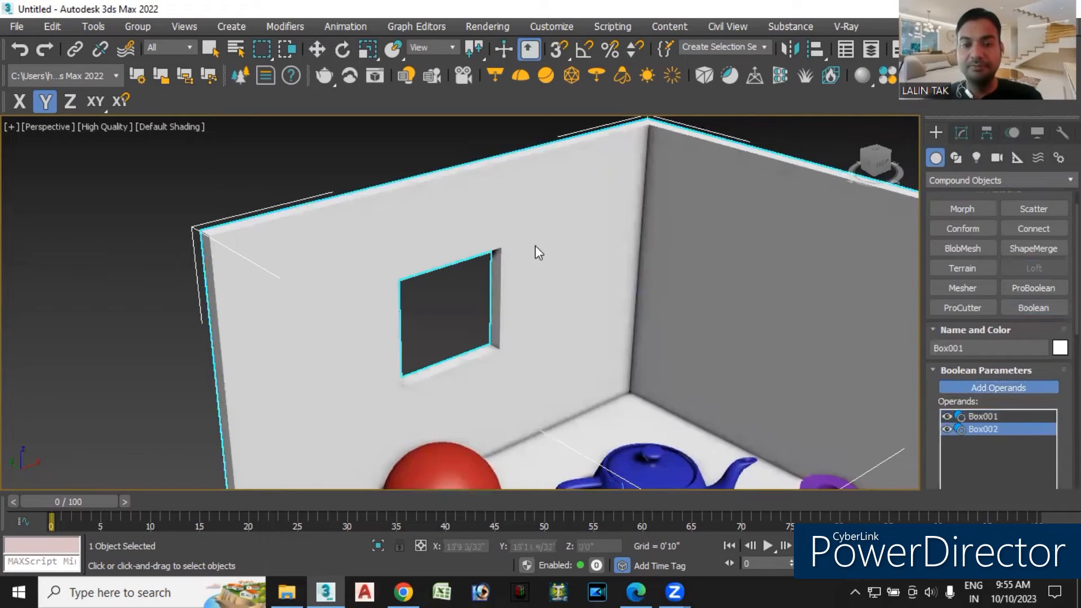
In the left view, create a standard Target Direct light from outside the window wall into the room, with about 24'2" target distance.
scroll(490, 276, "down", 4)
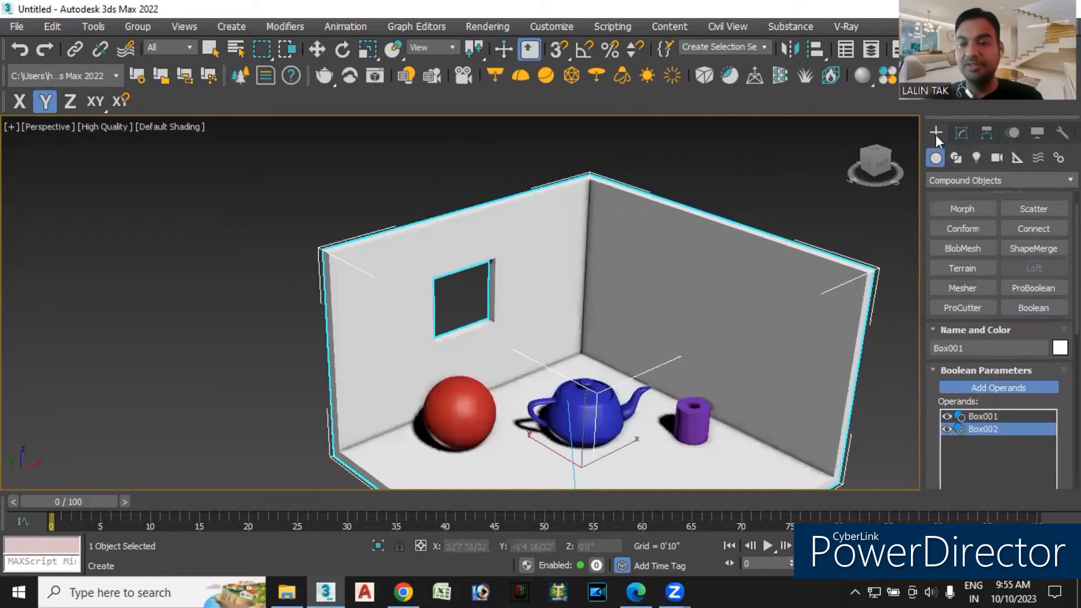
scroll(999, 327, "up", 2)
left_click(945, 176)
left_click(945, 189)
left_click(976, 157)
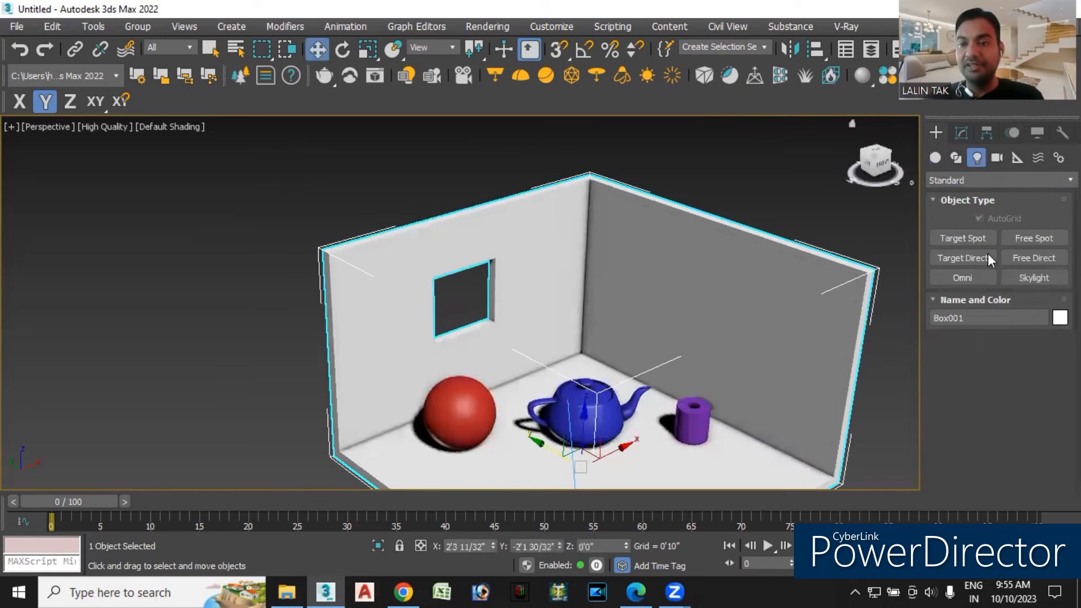
left_click(964, 259)
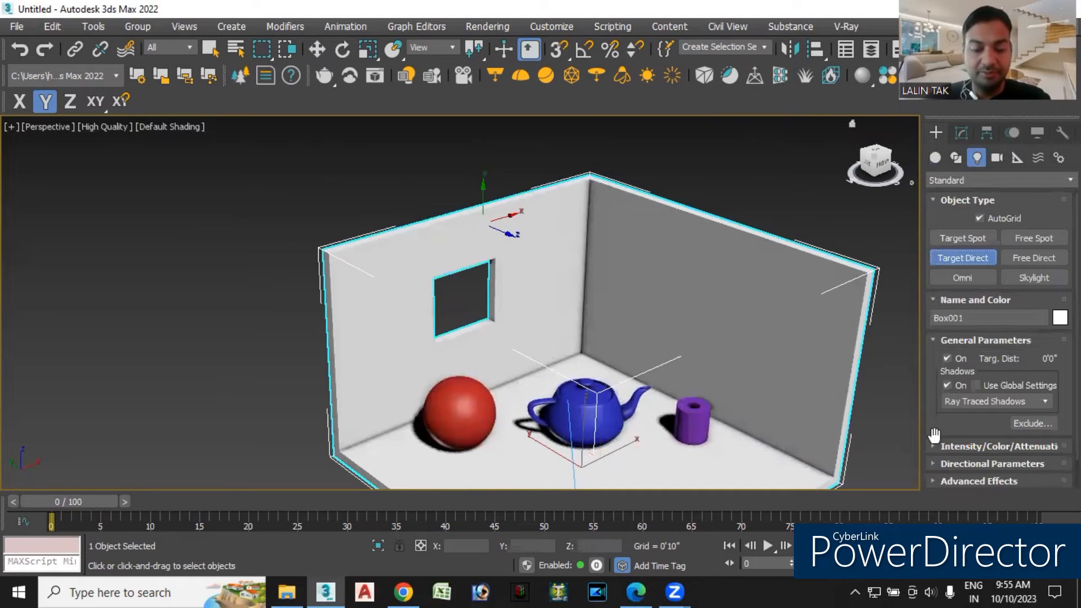
key("f")
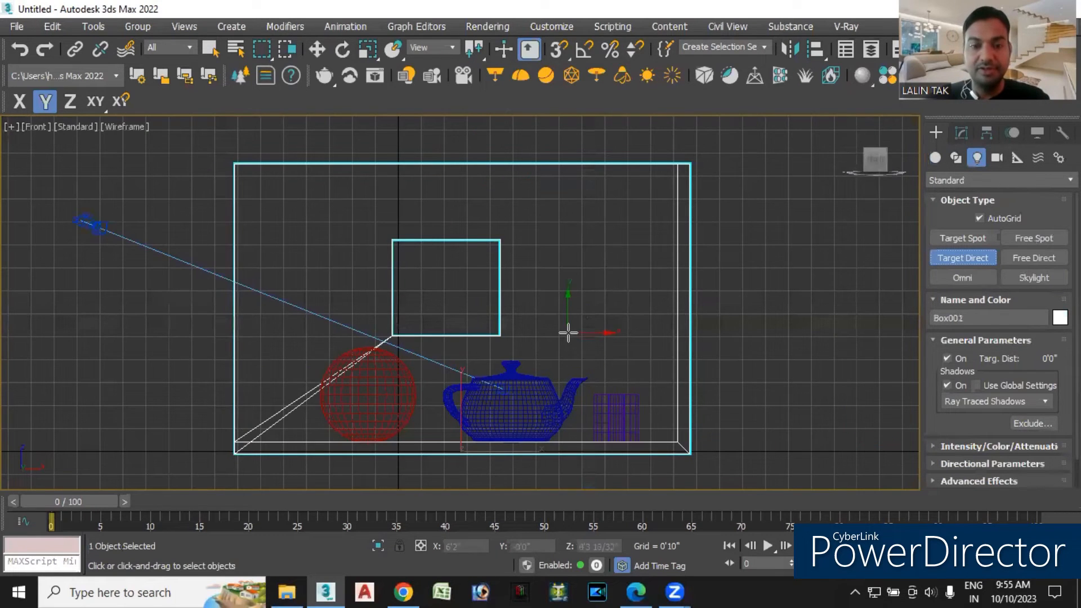
scroll(575, 350, "down", 2)
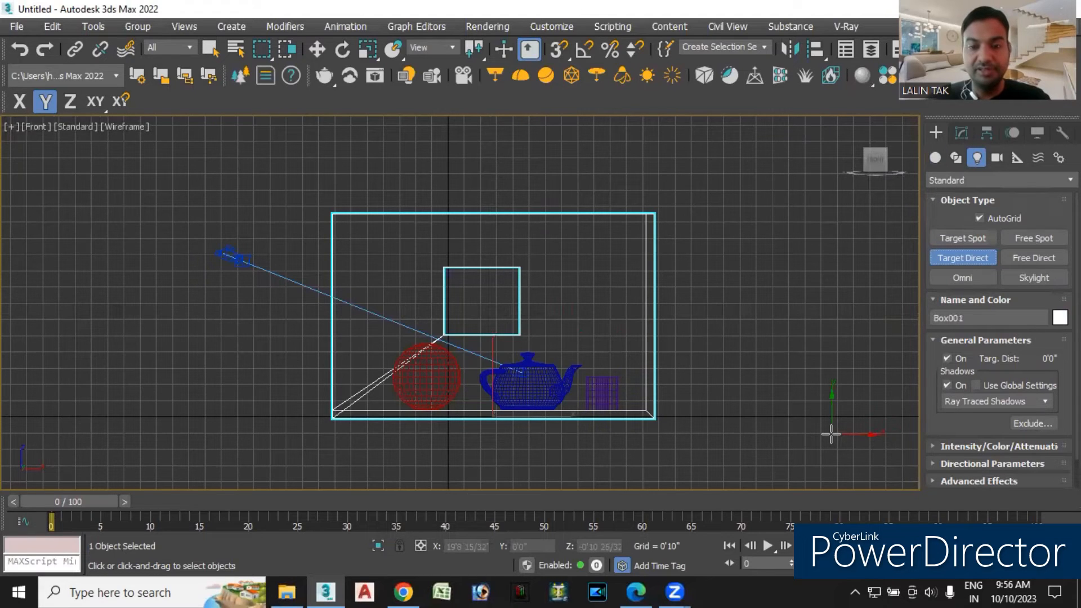
scroll(702, 454, "down", 2)
scroll(434, 315, "up", 3)
key("l")
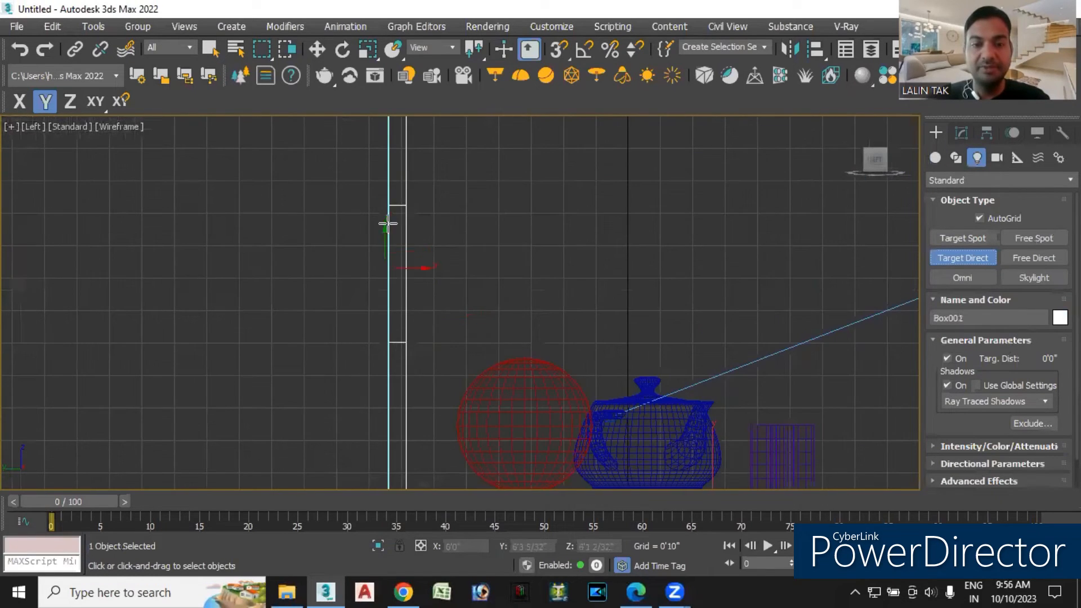
scroll(397, 345, "down", 3)
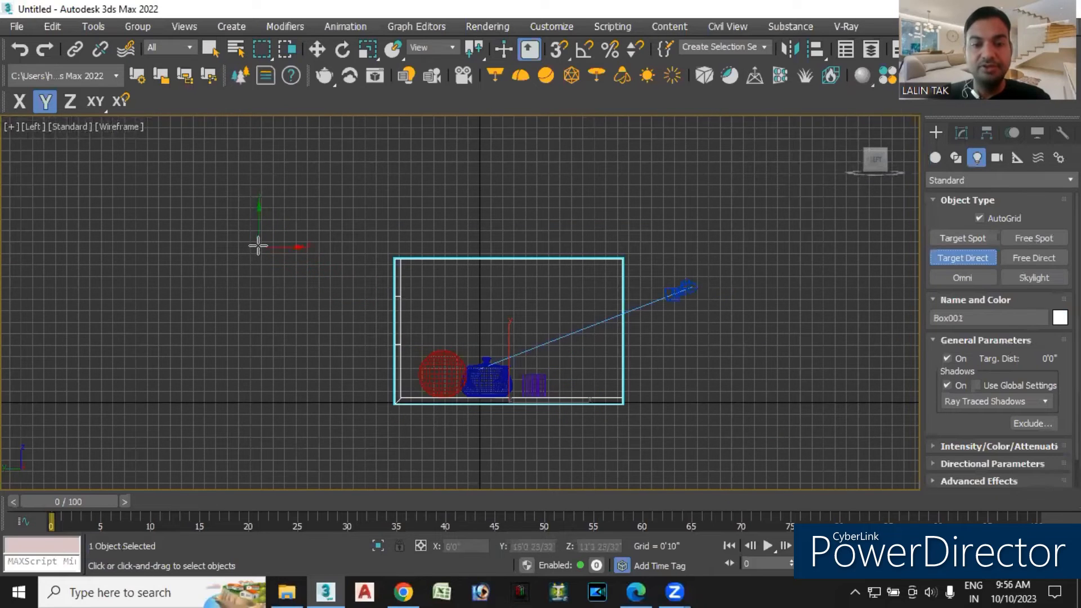
left_click_drag(253, 238, 561, 387)
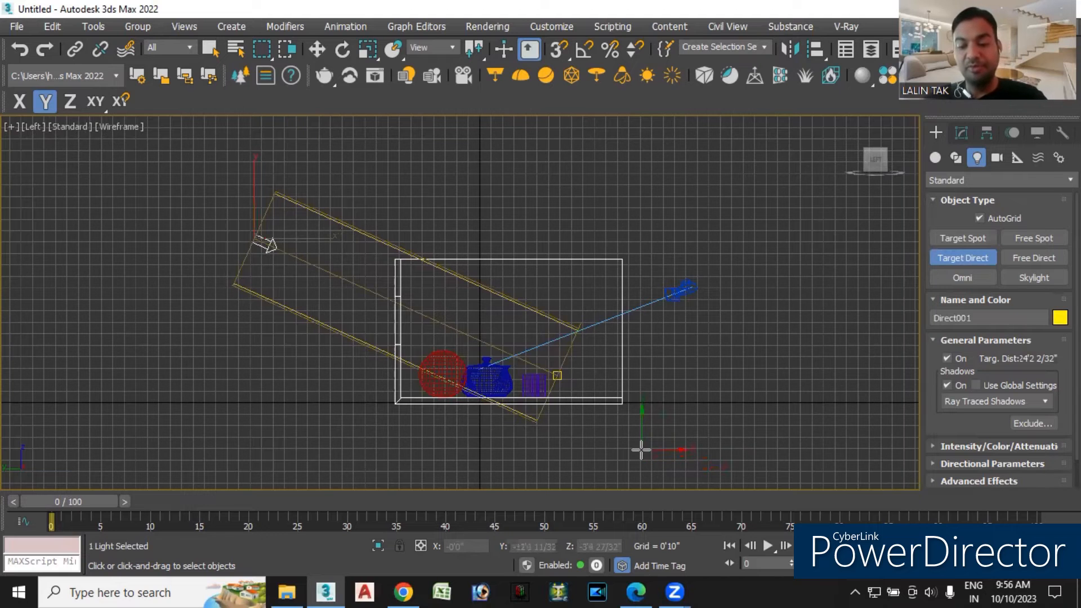
In perspective, move the teapot about 4'11" along X and the sphere to about X -2'4", clearing the direct light's path.
key("p")
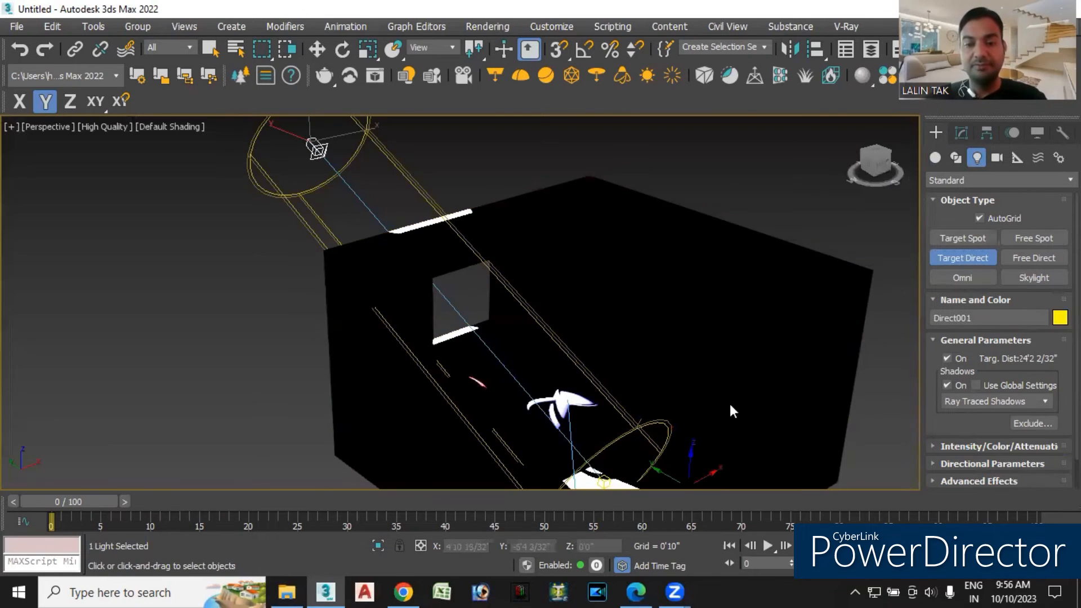
mouse_move(760, 416)
middle_mouse_down("alt")
mouse_move(557, 428)
mouse_move(485, 445)
mouse_move(485, 473)
mouse_move(458, 449)
mouse_move(390, 494)
middle_mouse_up("alt")
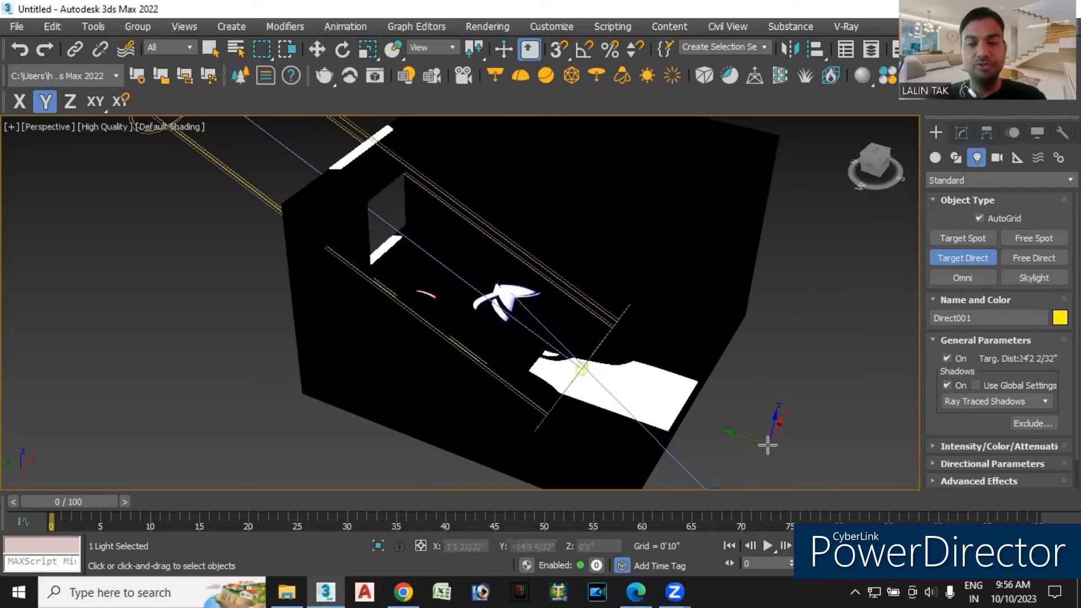
key("w")
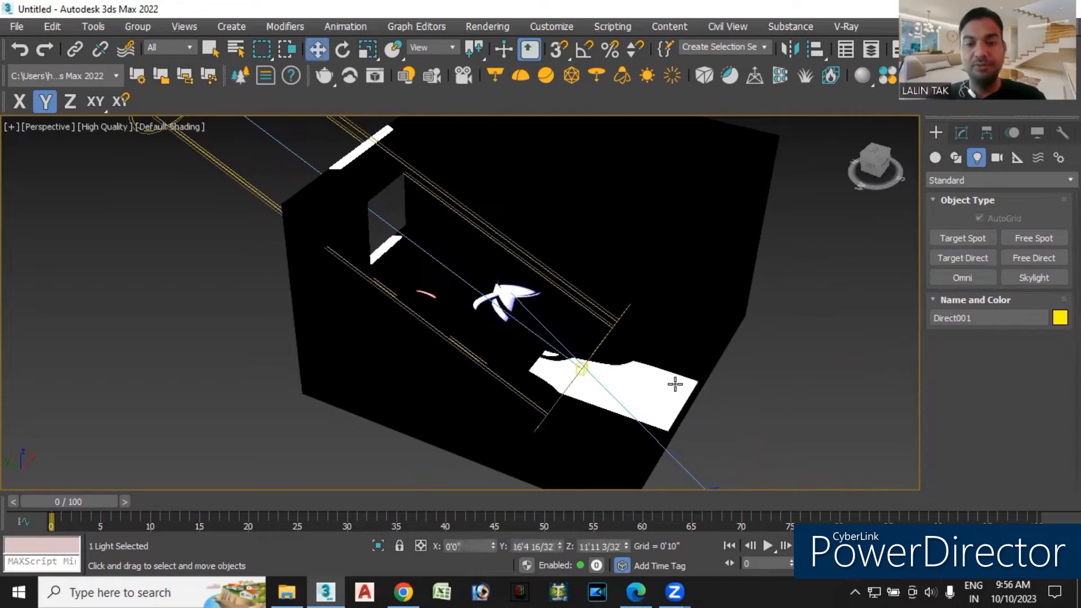
left_click(517, 300)
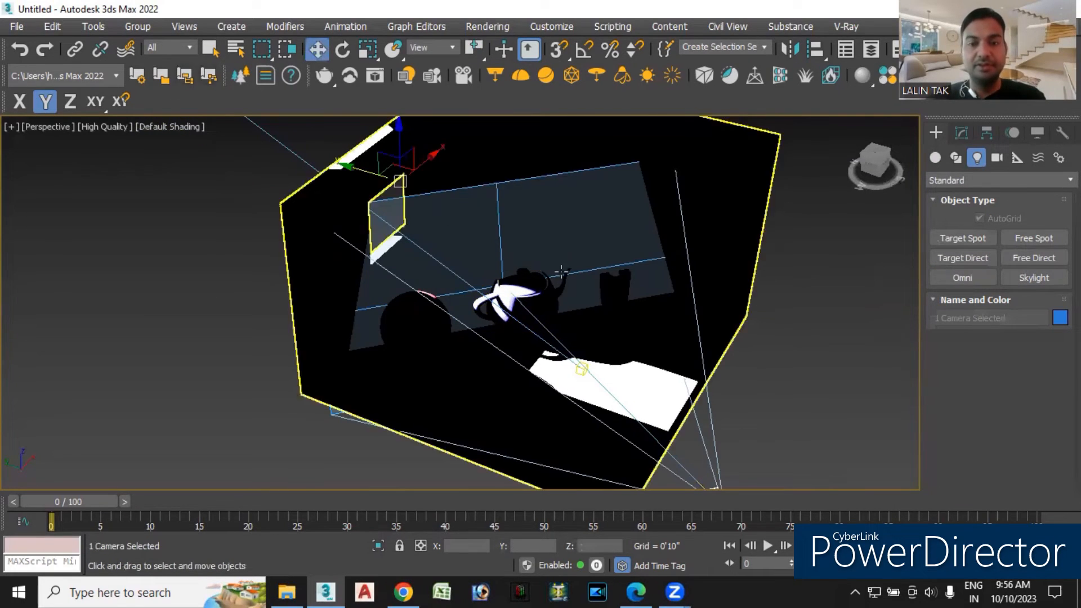
left_click(545, 296)
left_click_drag(545, 295, 590, 248)
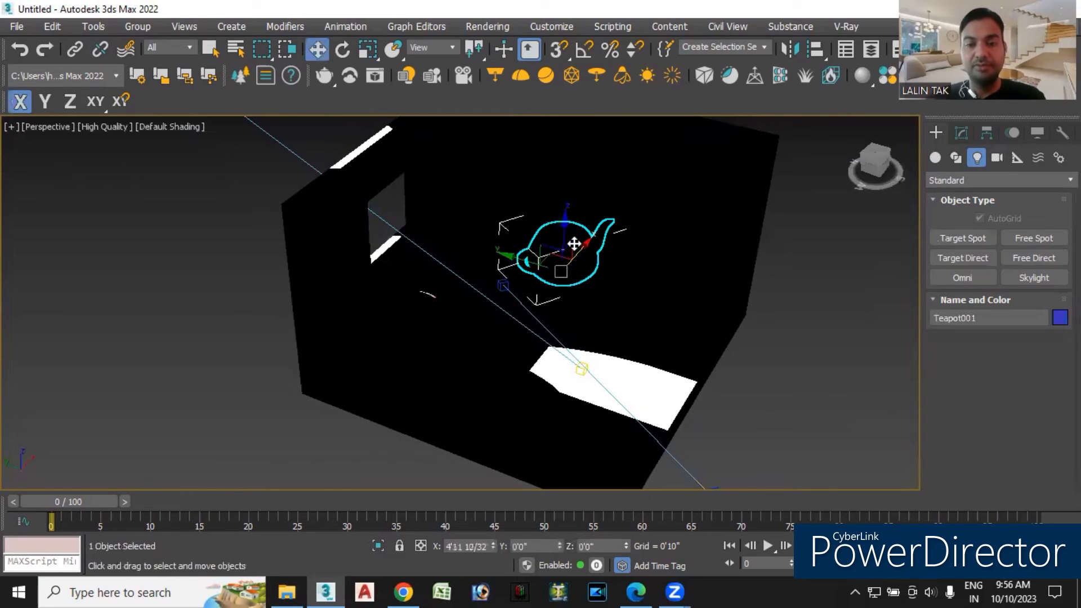
left_click(432, 313)
left_click_drag(449, 319, 444, 336)
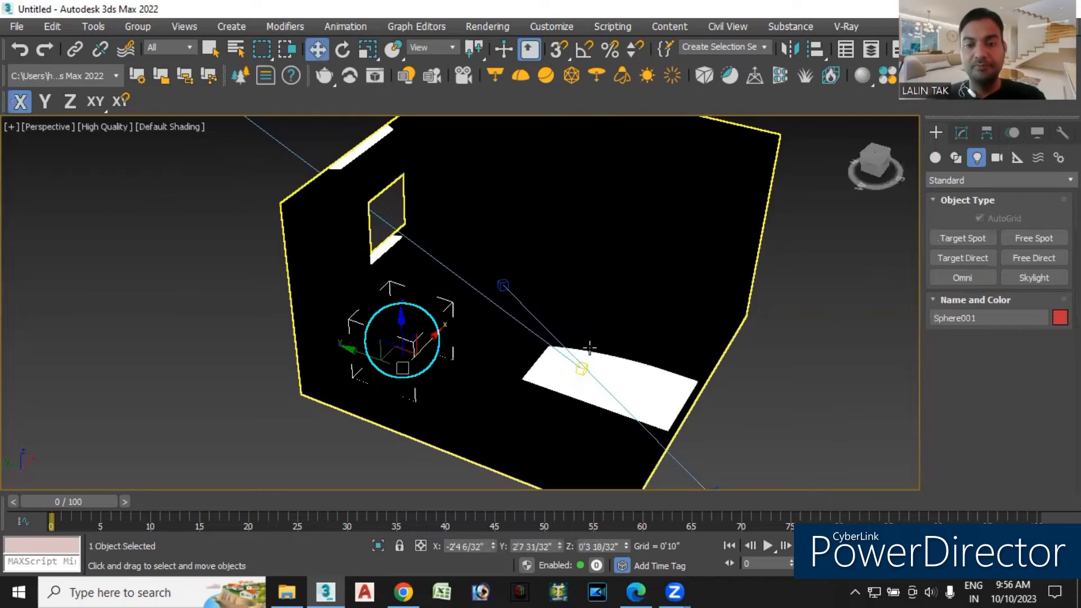
Shift the teapot along X to about 8'11" and the sphere along X to about -3'8".
left_click(519, 277)
middle_click_drag(759, 399, 707, 408, "alt")
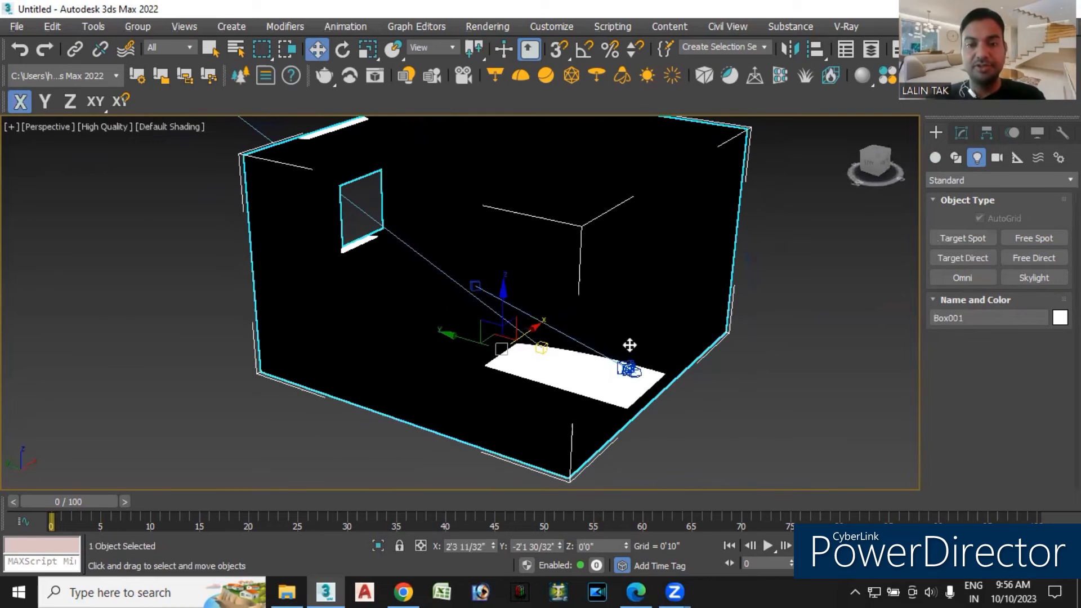
left_click(843, 428)
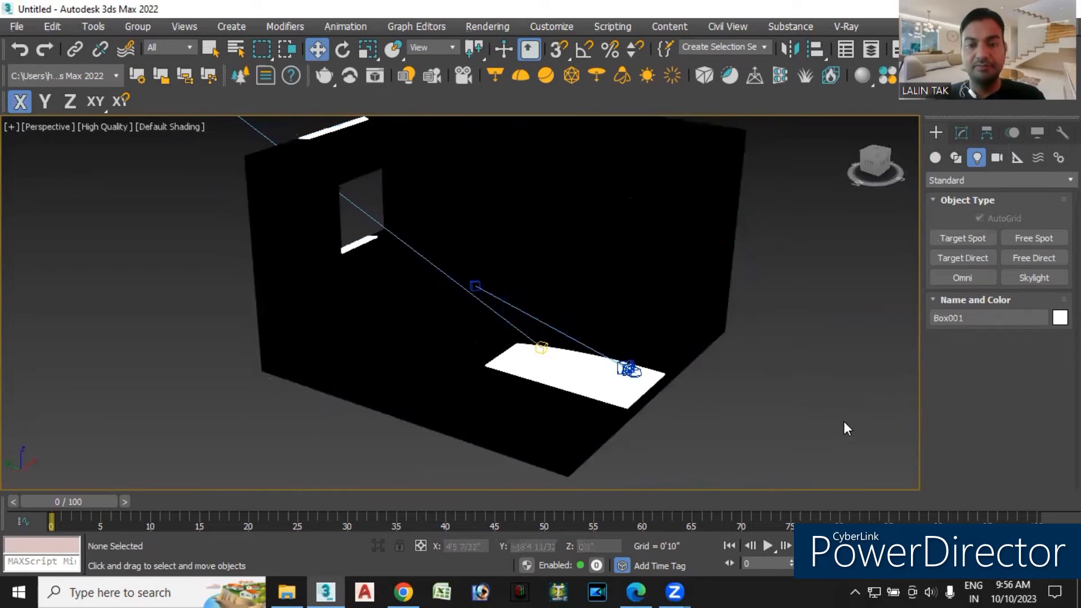
left_click(508, 245)
left_click(552, 275)
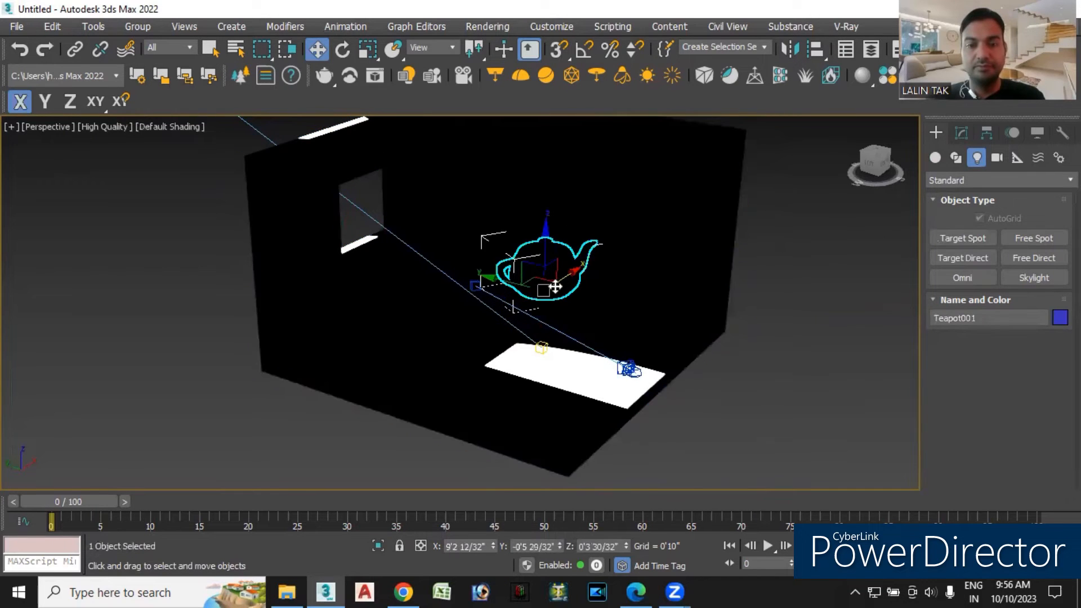
left_click_drag(589, 253, 560, 282)
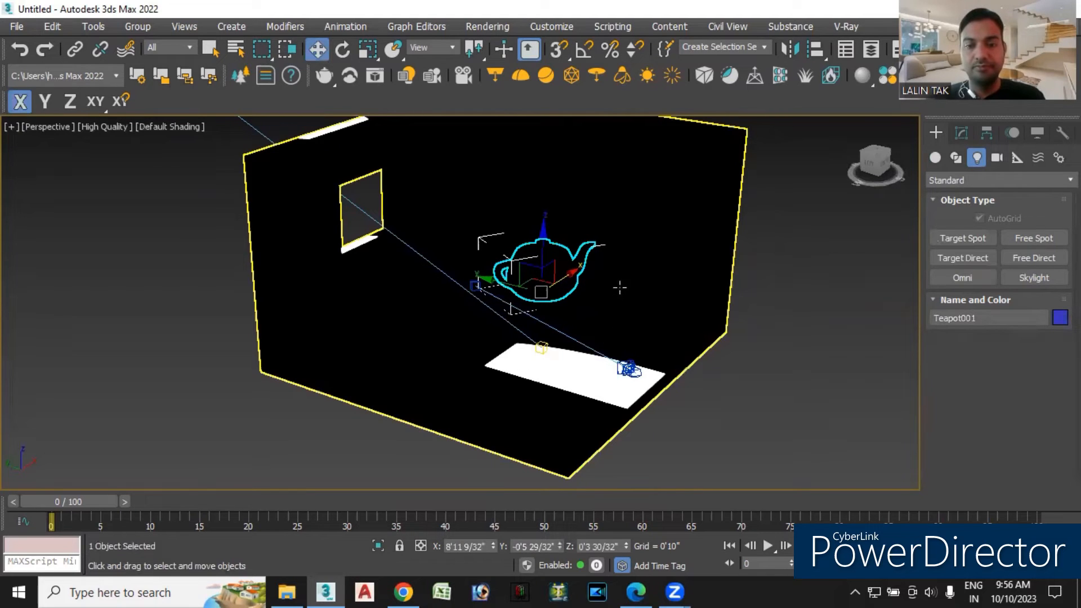
left_click(358, 325)
left_click_drag(404, 334, 387, 343)
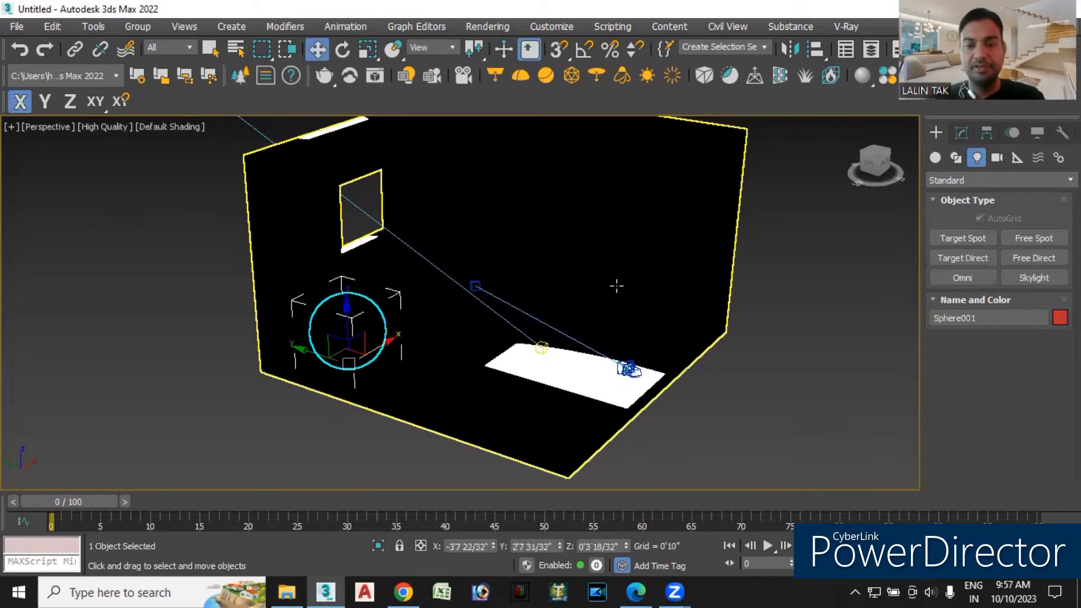
Move the tube along X to about 1'7", into the patch of direct light on the floor.
left_click_drag(614, 297, 547, 372)
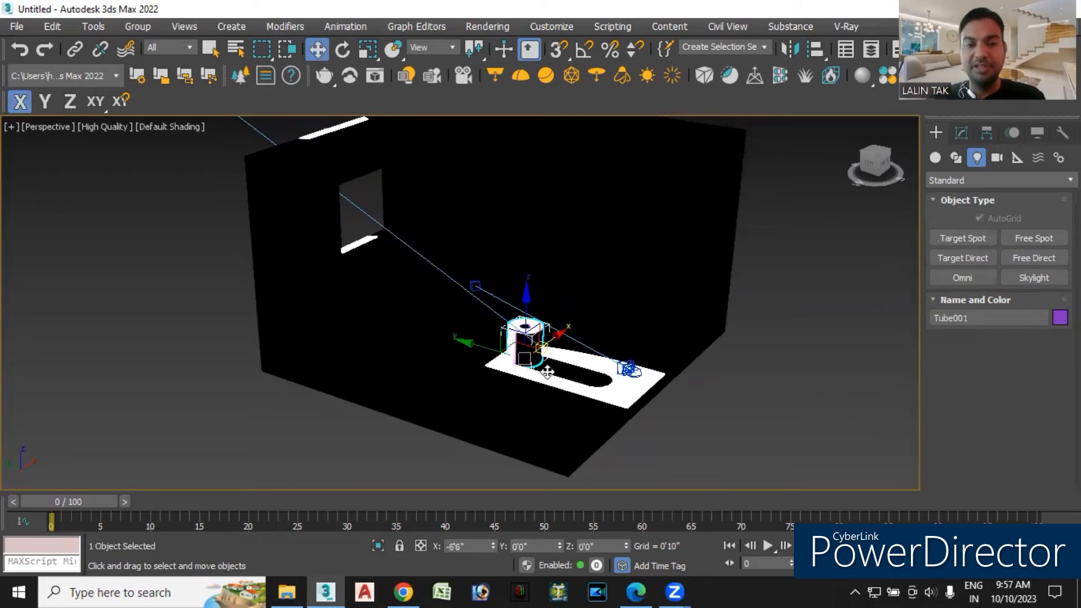
mouse_move(541, 410)
middle_mouse_down("alt")
mouse_move(580, 394)
mouse_move(526, 402)
middle_mouse_up("alt")
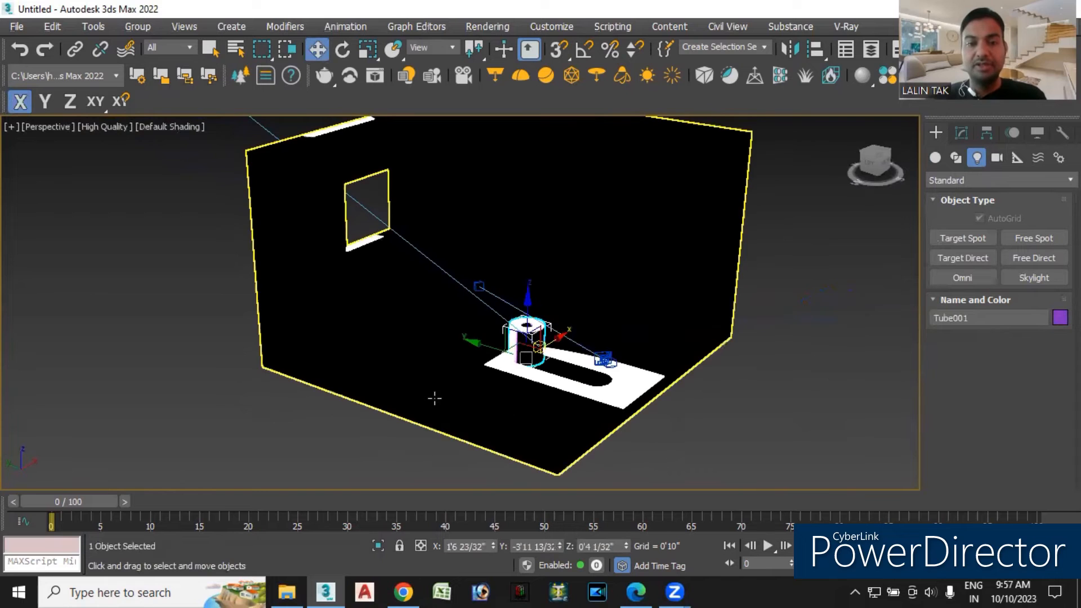
Move the direct light source about 2'9" along Y towards the room and inspect the tube's shadow up close.
scroll(431, 412, "down", 2)
middle_click_drag(451, 422, 356, 334, "alt")
left_click(289, 185)
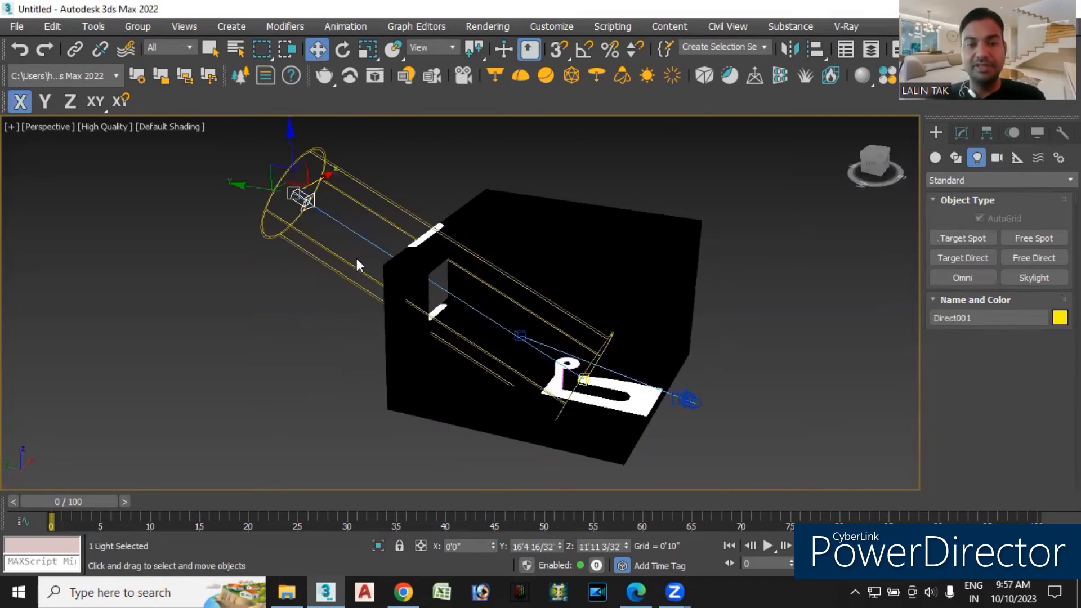
left_click_drag(243, 187, 272, 186)
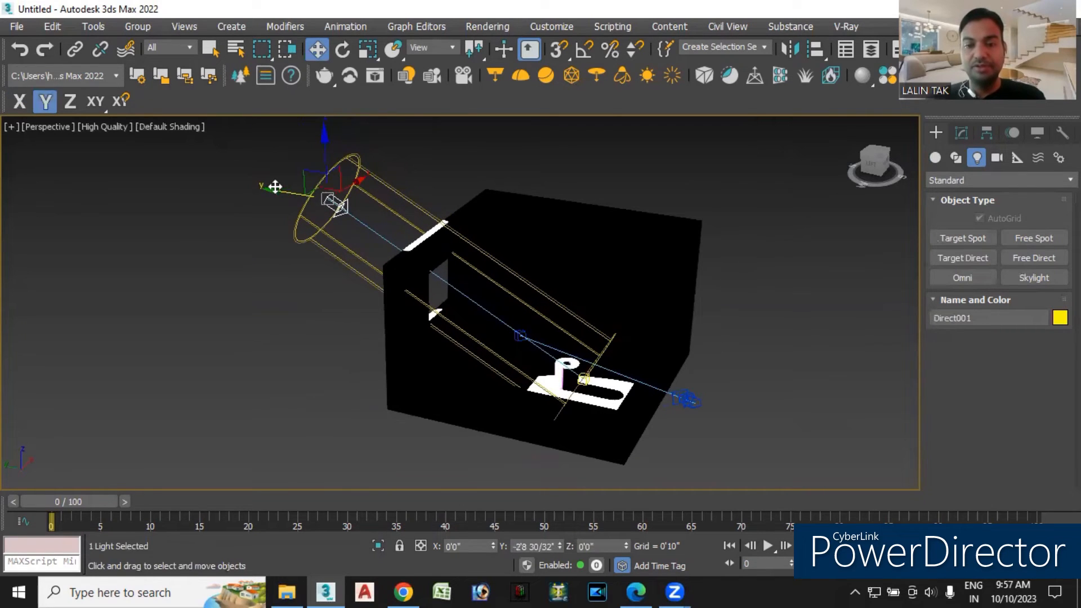
left_click(684, 455)
middle_click_drag(676, 458, 673, 449)
scroll(610, 309, "up", 5)
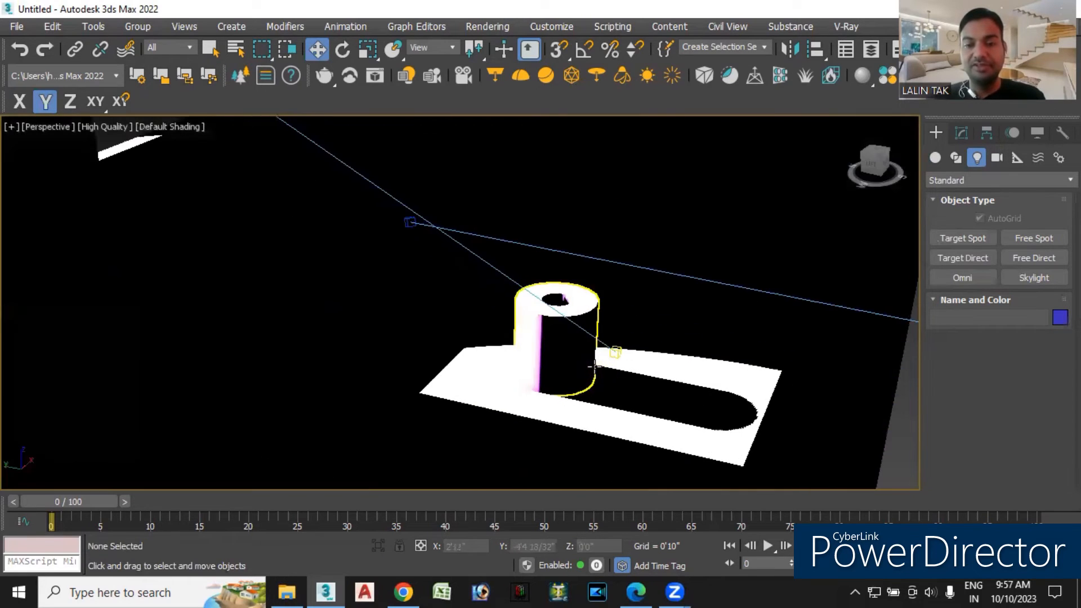
Restrict selection to Lights and move the direct light's target along Y to about 2'7", closer to the window wall.
left_click(178, 47)
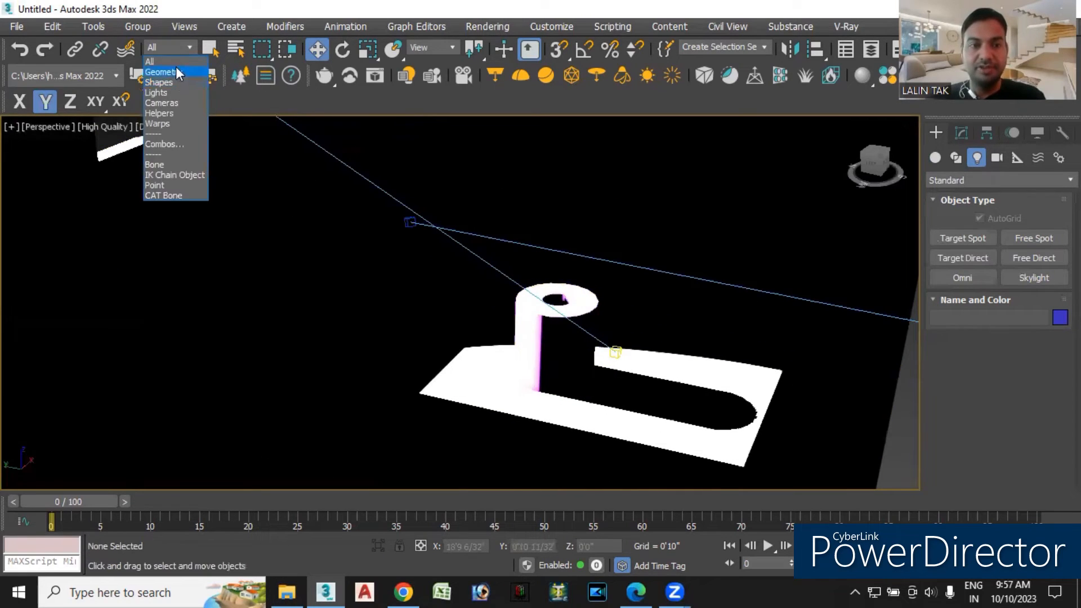
left_click(171, 91)
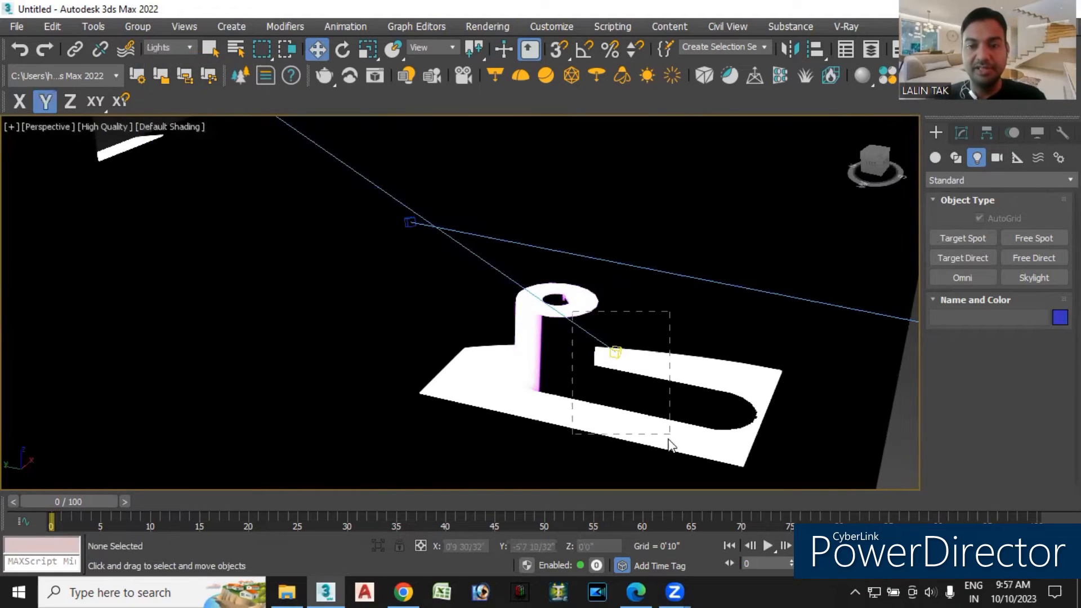
left_click_drag(669, 444, 670, 445)
scroll(648, 425, "down", 5)
left_click_drag(628, 388, 397, 368)
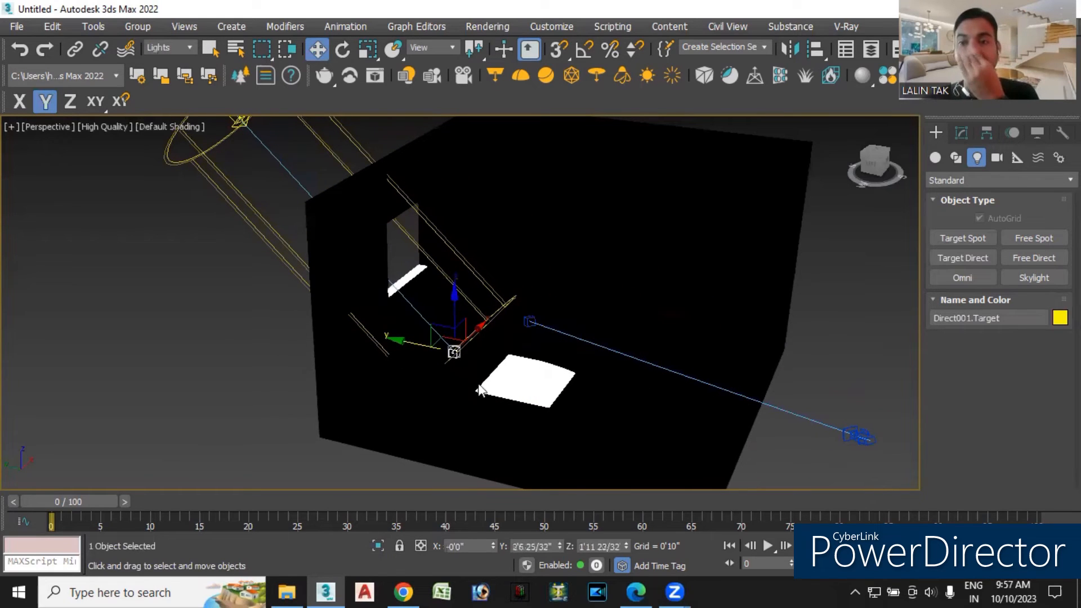
Create a standard Free Direct light on the ground outside the window wall.
left_click(1034, 258)
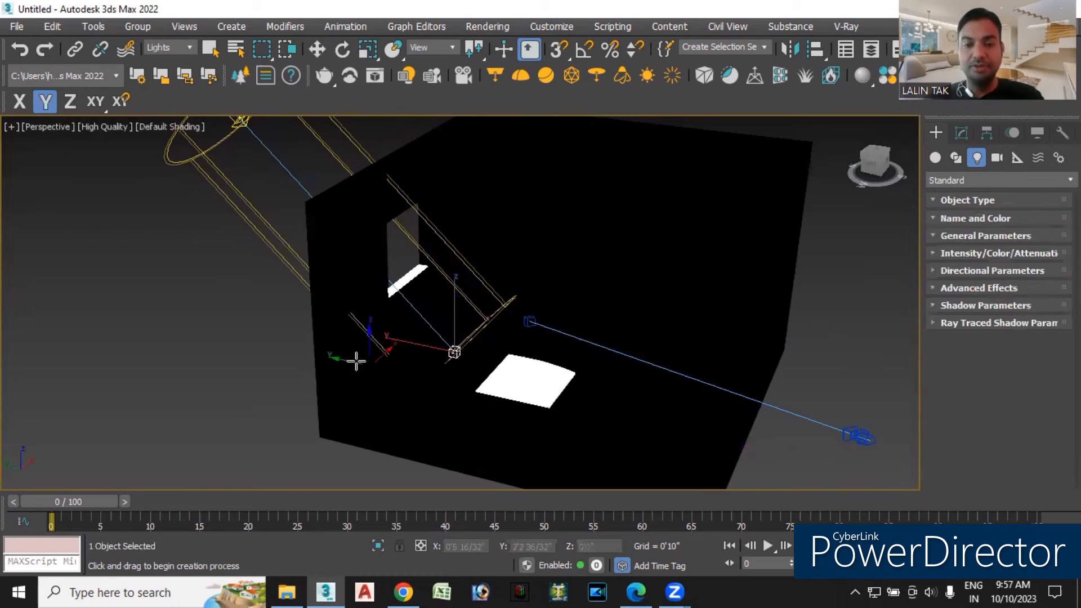
left_click(234, 371)
middle_click_drag(326, 429, 439, 404, "alt")
key("shift+z")
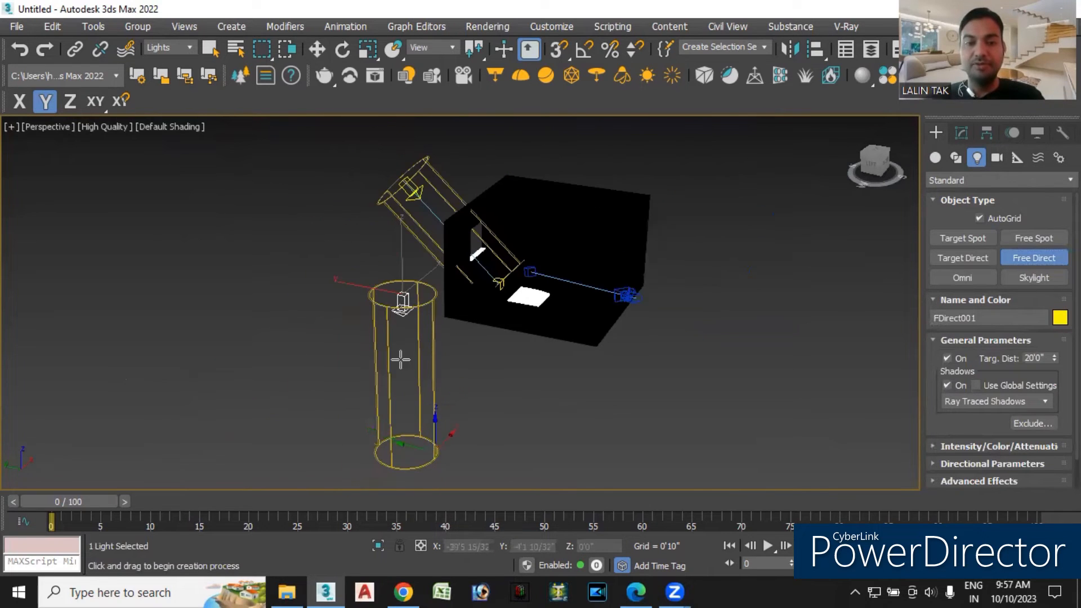
Move the free direct light away from the room along Y to about 16'0".
left_click(317, 50)
left_click_drag(345, 283, 318, 296)
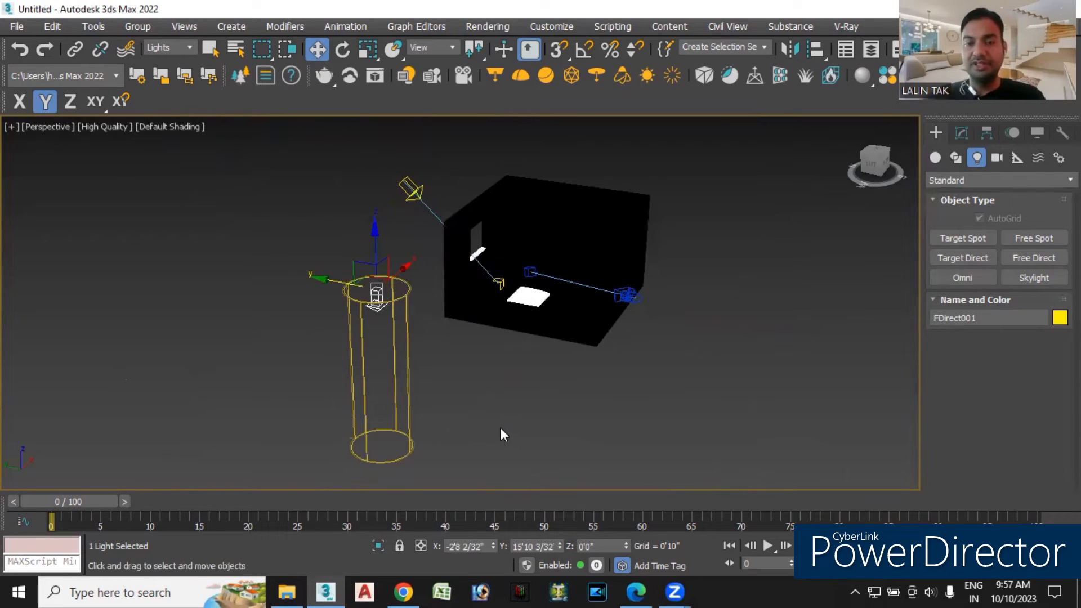
middle_click_drag(475, 404, 472, 421)
mouse_move(348, 308)
left_mouse_down()
mouse_move(484, 314)
mouse_move(330, 321)
mouse_move(338, 309)
left_mouse_up()
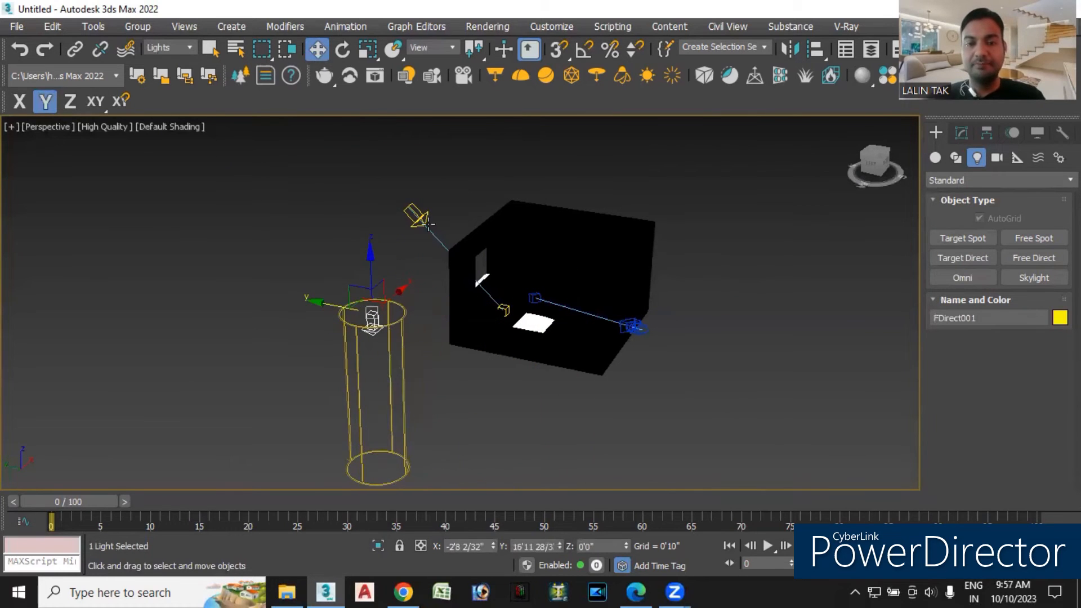
Lower the direct light and its target along Z, the target to about 0'9", and raise the pair by about 2'0".
left_click_drag(462, 255, 460, 253)
left_click_drag(408, 158, 419, 186)
left_click_drag(488, 277, 507, 295)
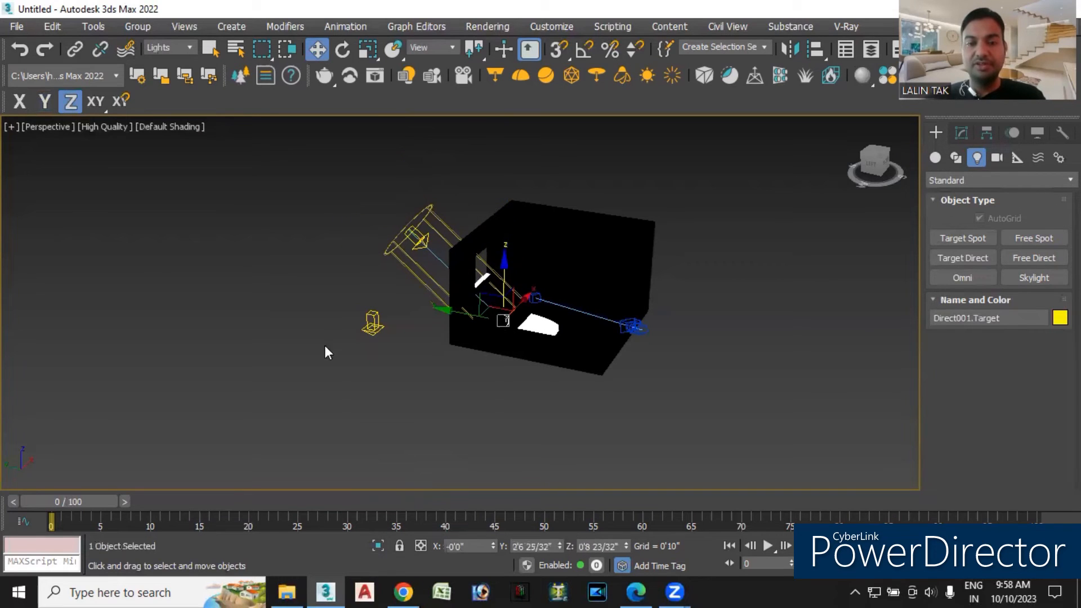
mouse_move(446, 268)
left_mouse_down()
mouse_move(485, 193)
mouse_move(476, 249)
mouse_move(490, 212)
mouse_move(475, 248)
mouse_move(483, 239)
mouse_move(455, 266)
left_mouse_up()
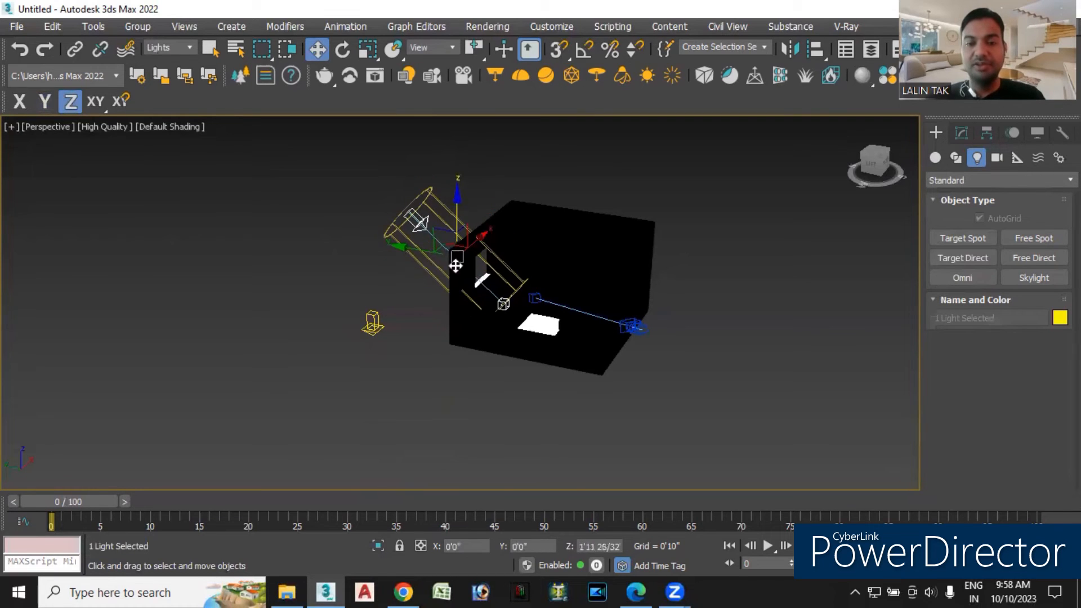
Delete the target direct light with its target and the free direct light outside the room.
left_click(382, 362)
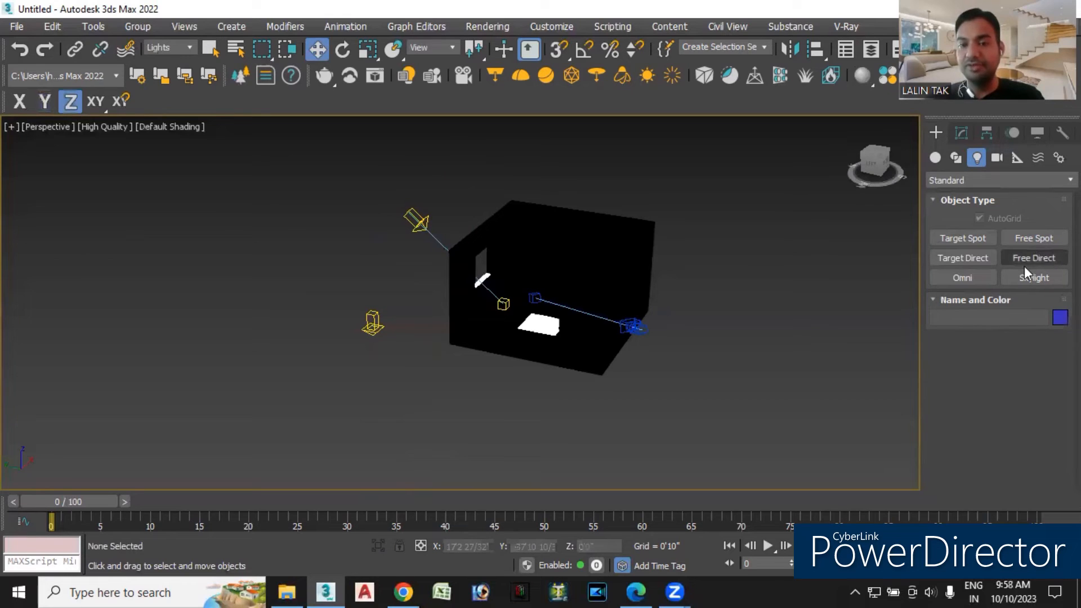
middle_click_drag(770, 418, 765, 424)
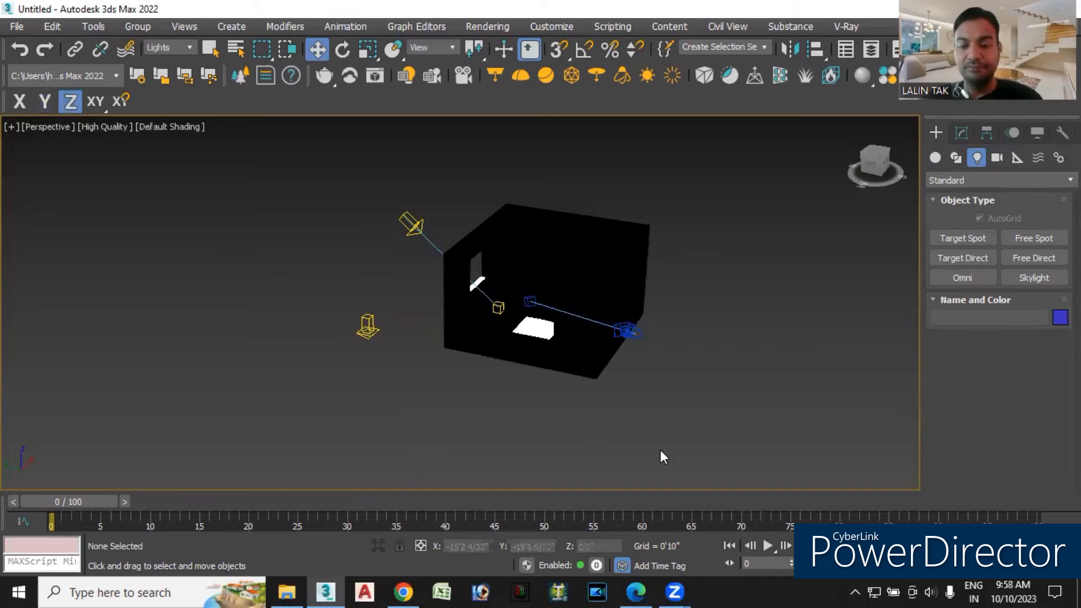
left_click_drag(437, 281, 437, 281)
key("Delete")
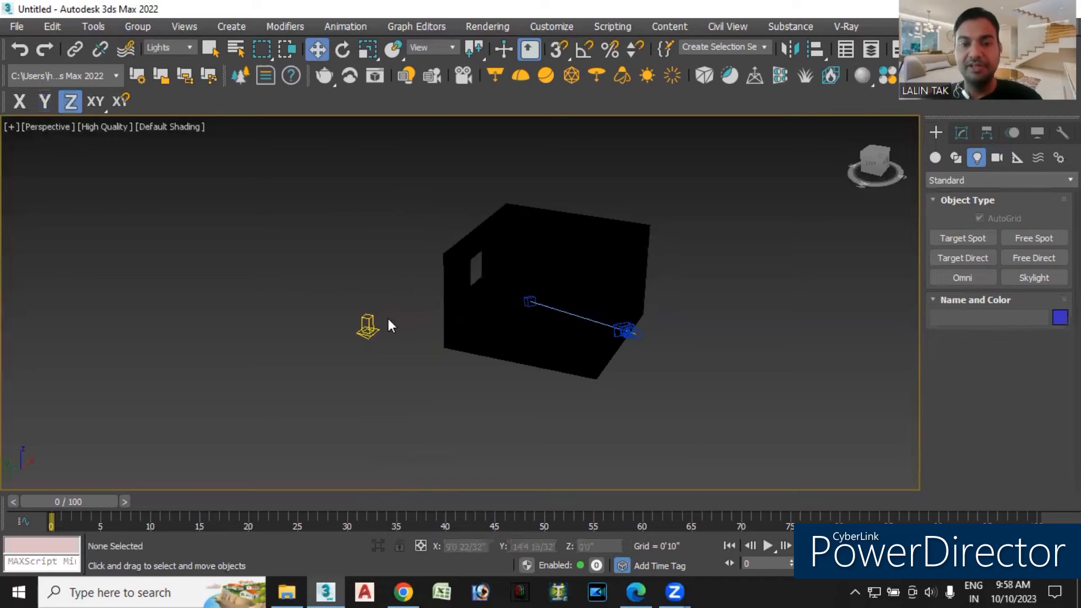
left_click_drag(396, 374, 397, 374)
key("Delete")
middle_click_drag(609, 466, 549, 346, "alt")
middle_click_drag(565, 407, 563, 361, "alt")
scroll(561, 363, "up", 5)
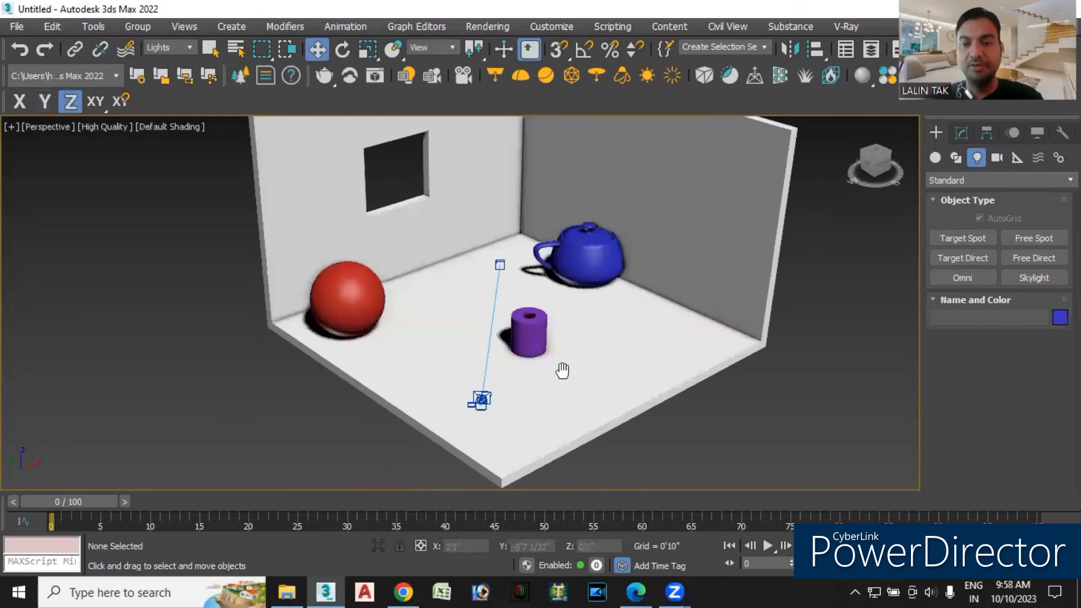
In the top view, place a standard Omni light near the room's centre at about X 1'4", Y -1'1".
left_click(970, 275)
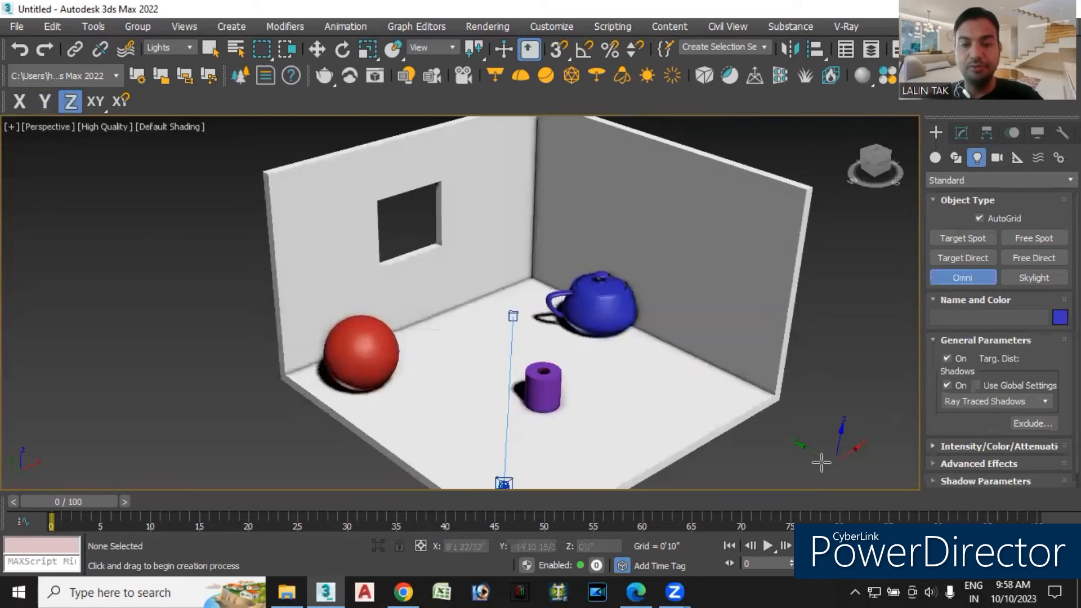
key("t")
scroll(602, 384, "up", 8)
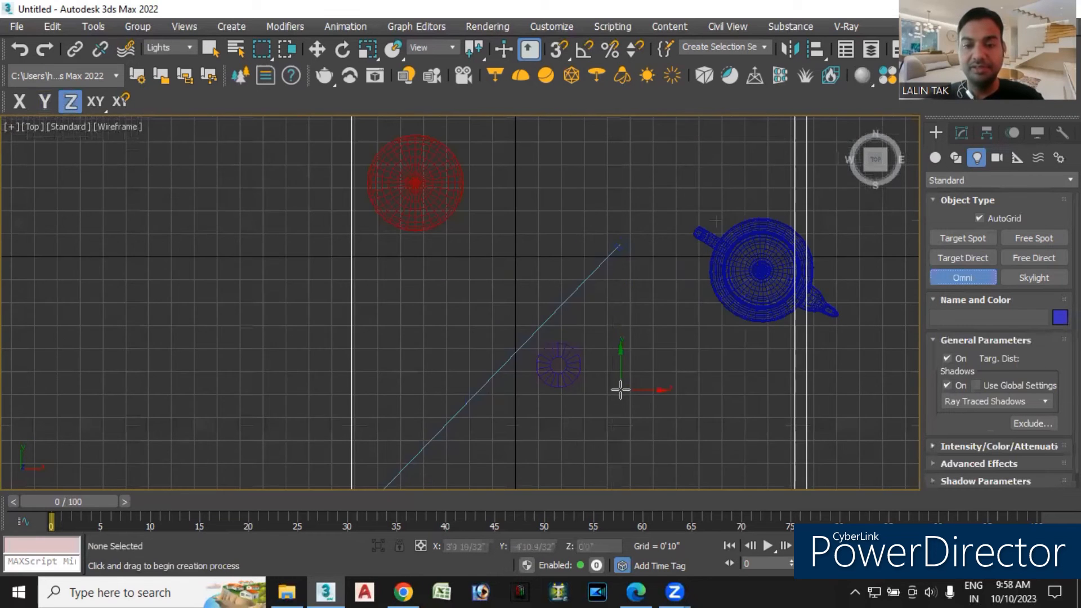
left_click(532, 247)
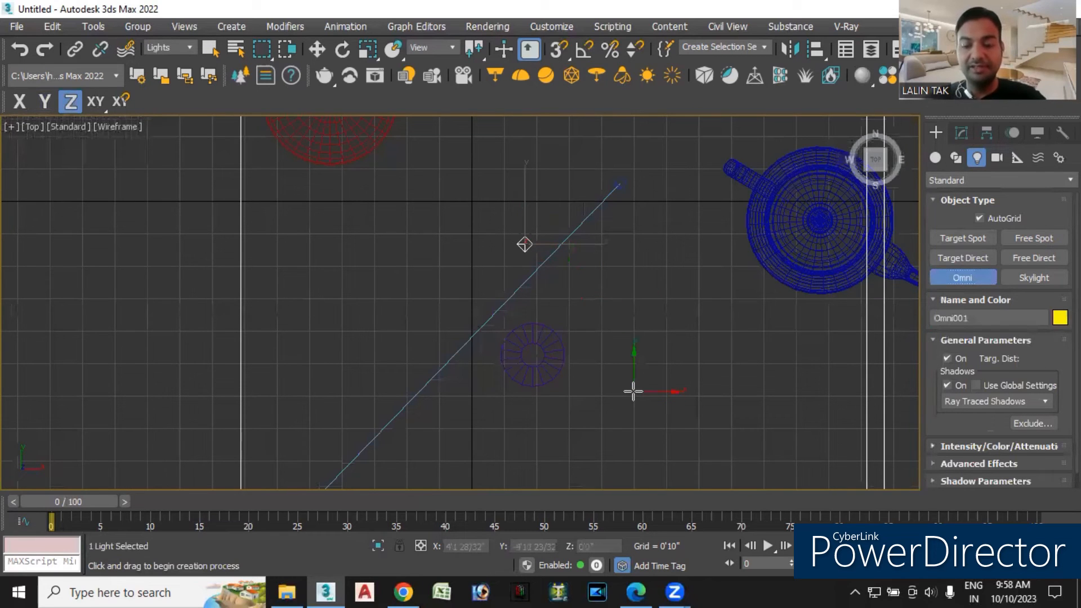
key("p")
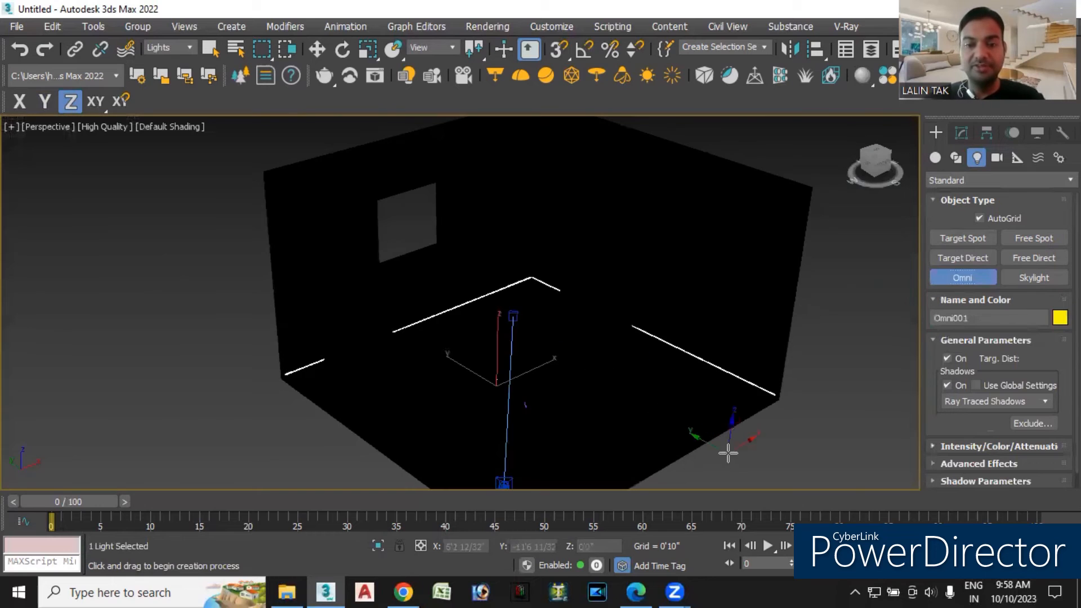
middle_click_drag(730, 454, 748, 394)
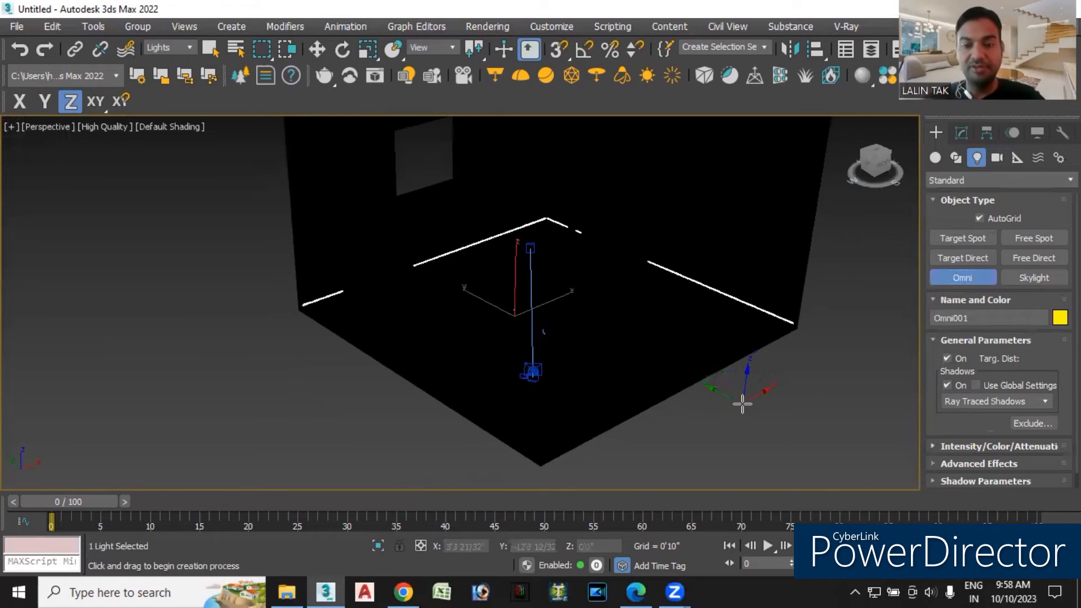
In the left view, raise the omni light to about Z 6'11" and check the room's lighting in perspective.
key("l")
scroll(490, 413, "up", 4)
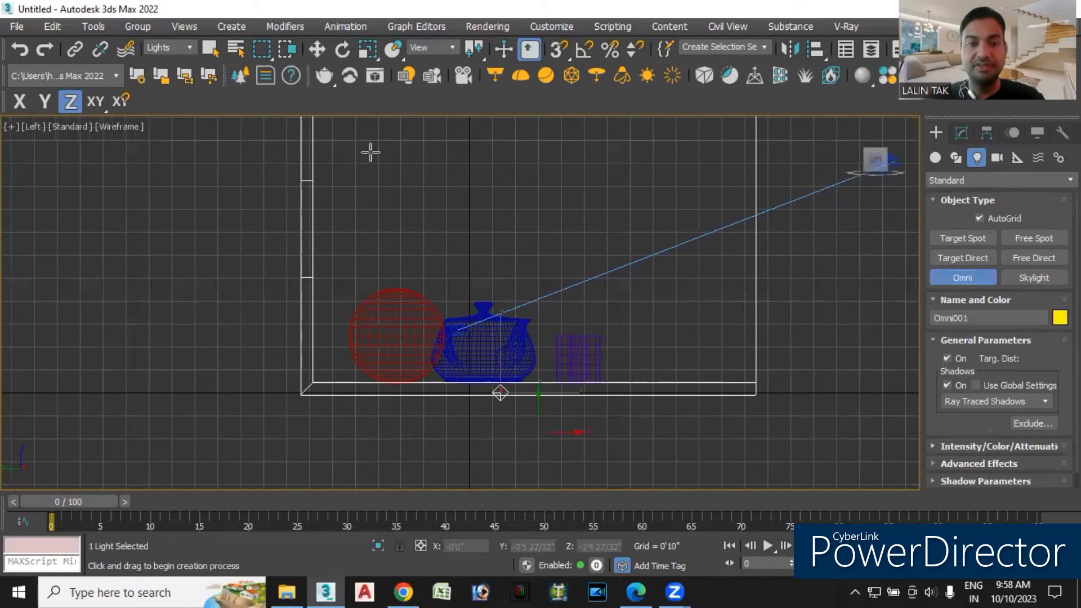
key("w")
left_click_drag(500, 312, 531, 144)
middle_click_drag(724, 434, 647, 459, "alt")
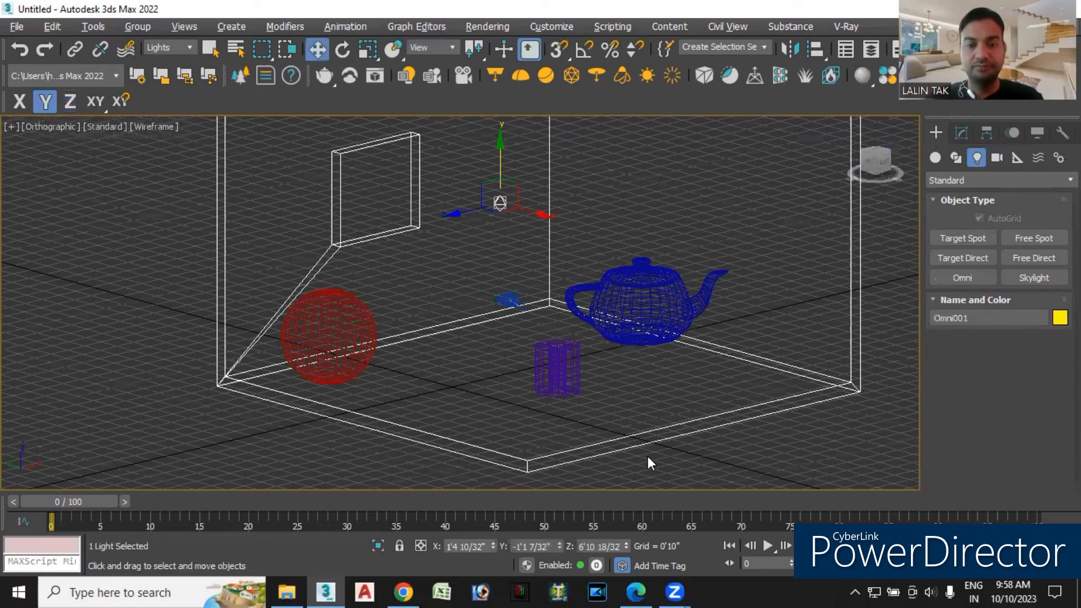
scroll(666, 453, "up", 1)
key("p")
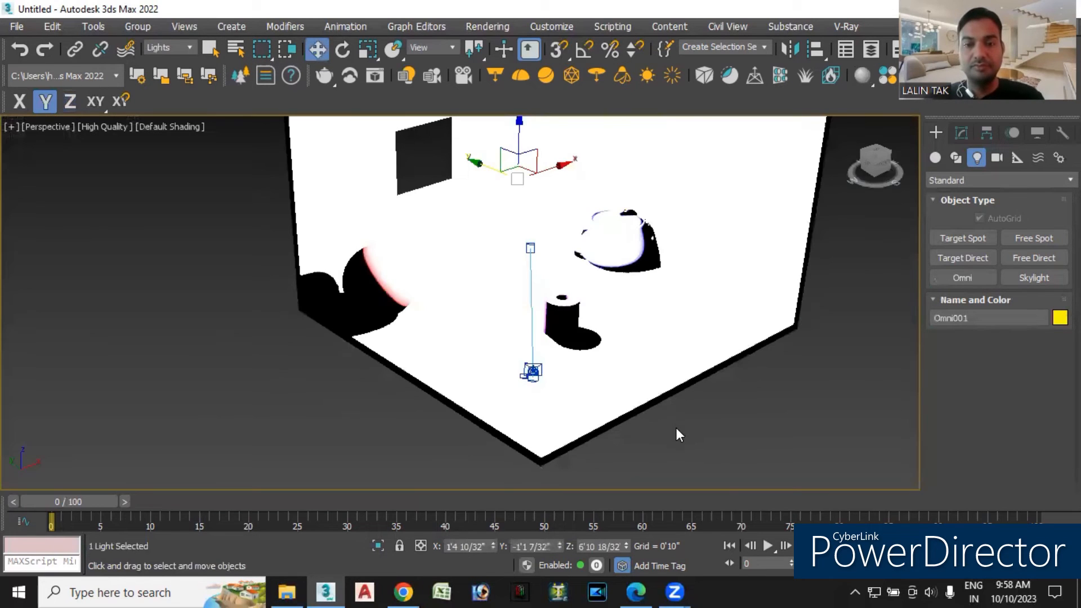
mouse_move(679, 440)
middle_mouse_down("alt")
mouse_move(671, 427)
mouse_move(692, 417)
mouse_move(683, 437)
mouse_move(666, 411)
mouse_move(640, 459)
mouse_move(646, 449)
middle_mouse_up("alt")
scroll(653, 452, "down", 2)
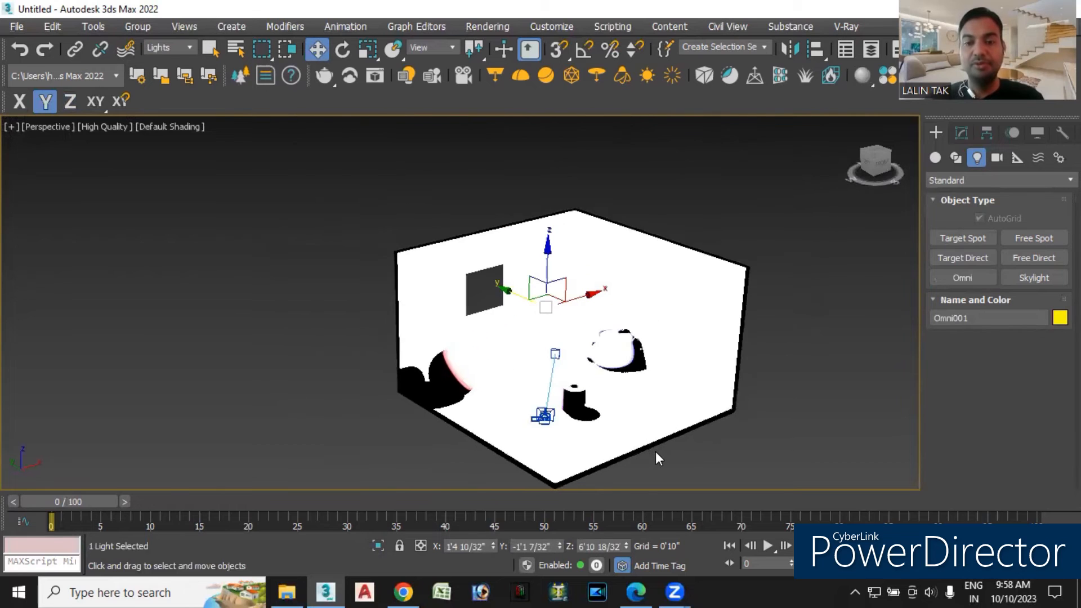
scroll(668, 447, "up", 2)
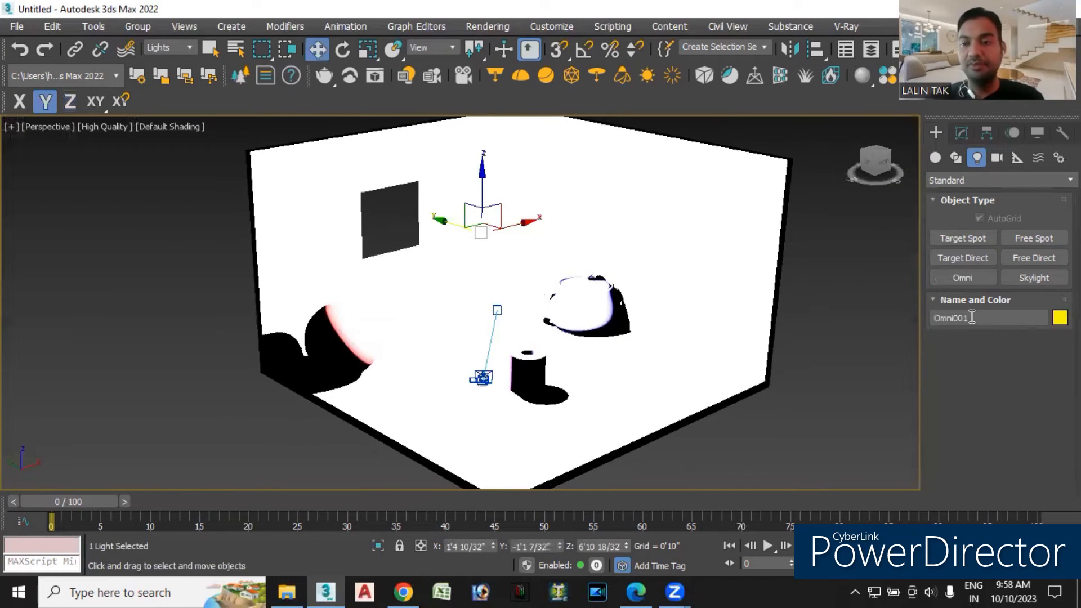
Set the omni light's intensity multiplier to 1 and reduce it to 0.16.
left_click(961, 133)
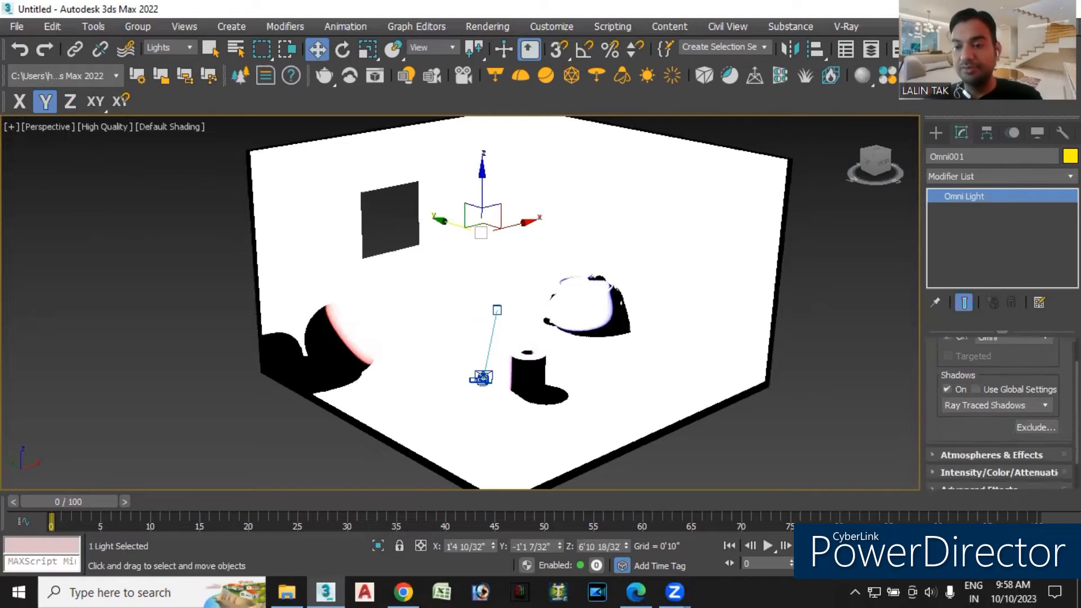
left_click(991, 431)
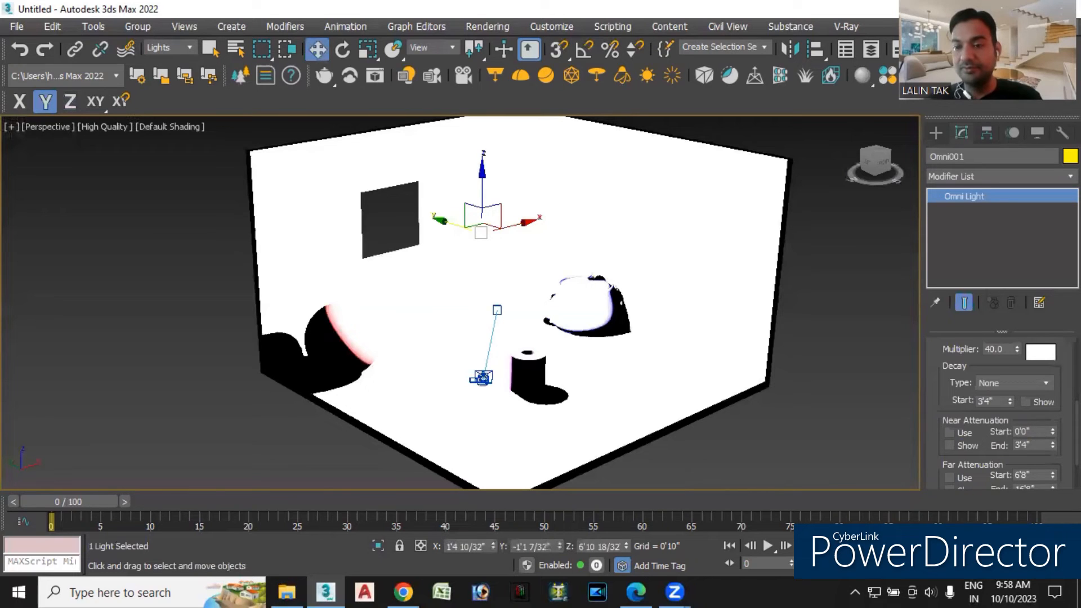
double_click(995, 350)
type("1")
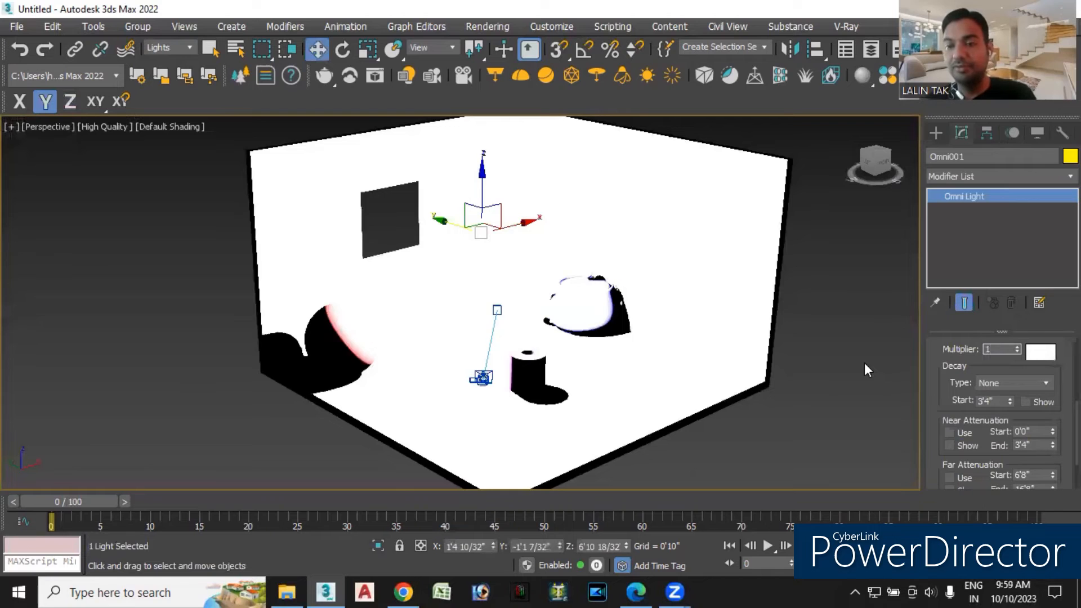
key("Return")
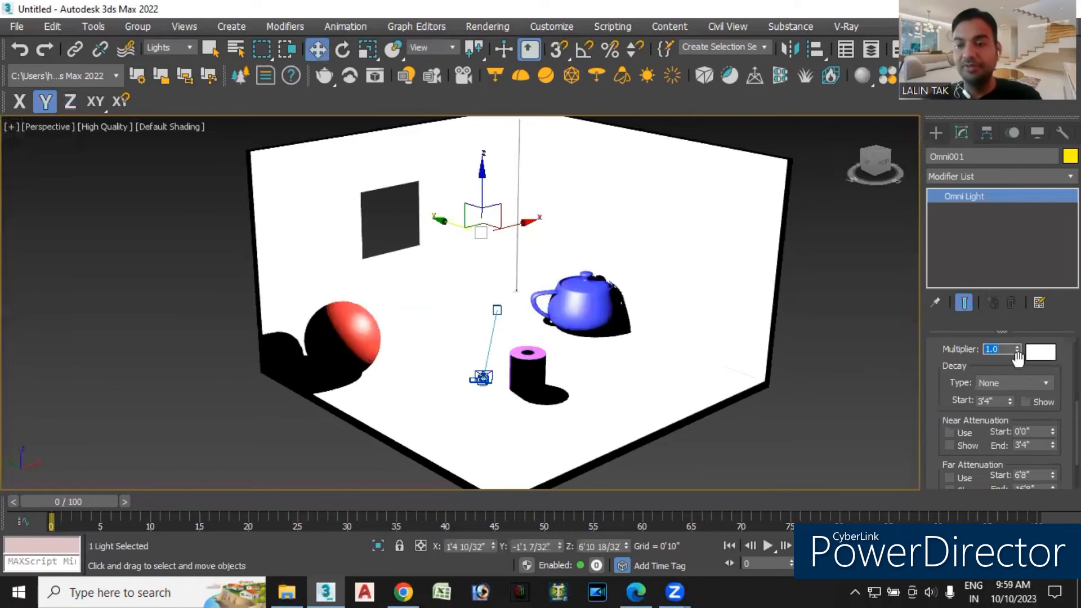
left_click_drag(1017, 349, 1024, 419)
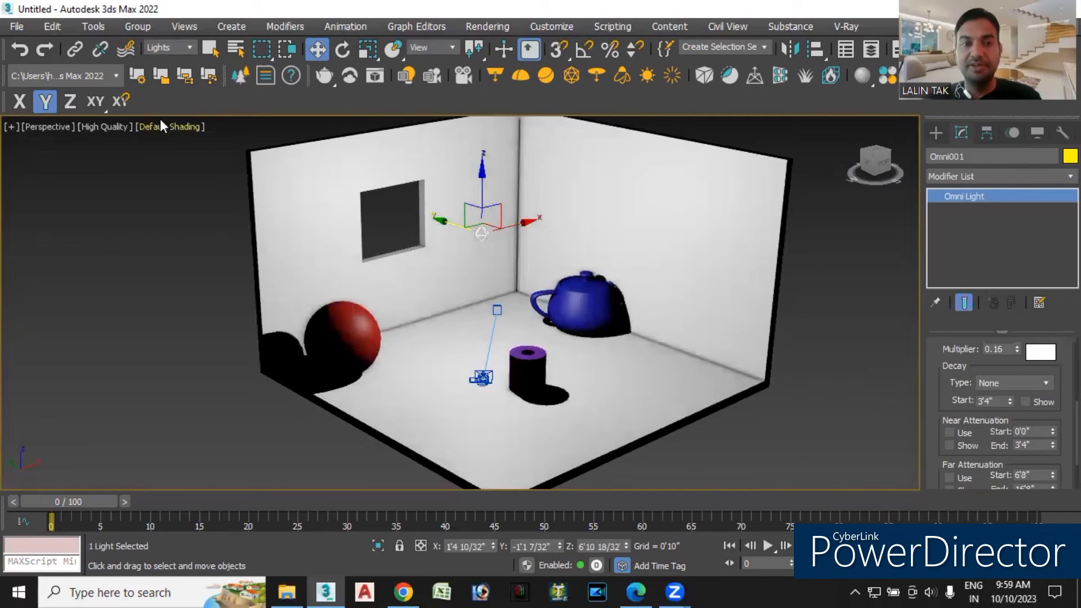
Allow all object types to be selected again and move the sphere along X to about -0'1".
left_click(171, 49)
left_click(157, 59)
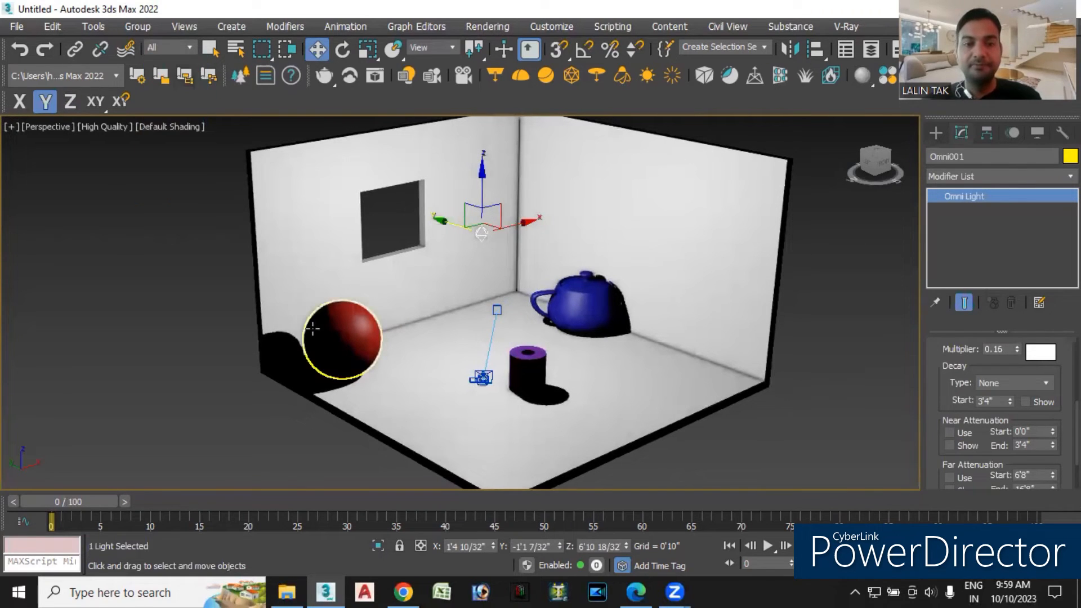
left_click(389, 365)
left_click_drag(381, 365, 448, 337)
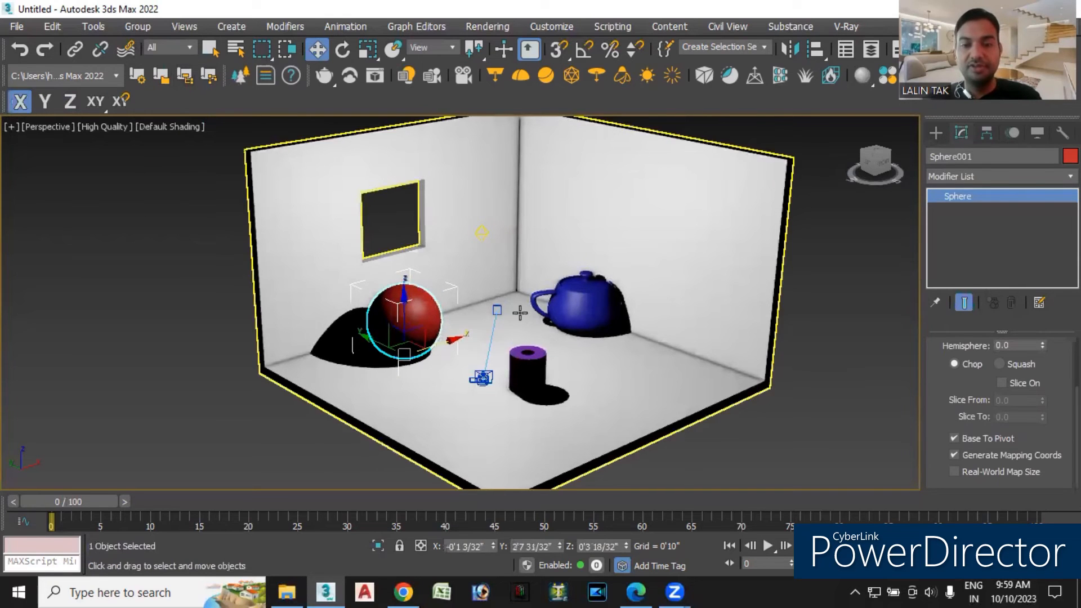
Reposition the teapot and the purple tube on the room's floor, placing the tube at about X 0'5", Y -3'11".
left_click(622, 320)
left_click_drag(622, 320, 538, 380)
left_click(533, 372)
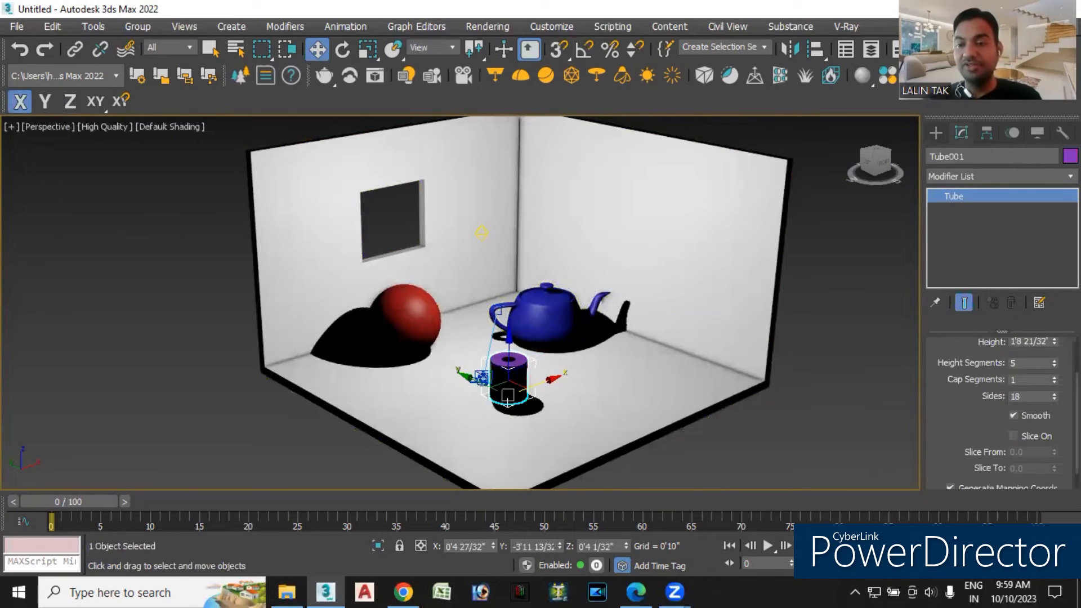
scroll(1002, 411, "up", 1)
scroll(1002, 411, "up", 1)
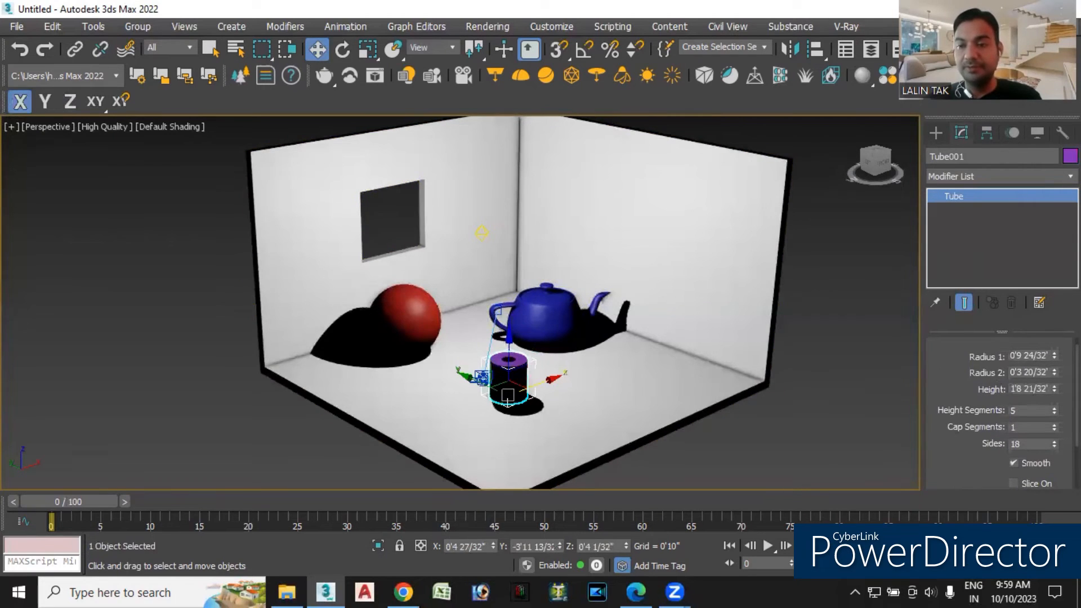
scroll(998, 379, "up", 1)
left_click(951, 345)
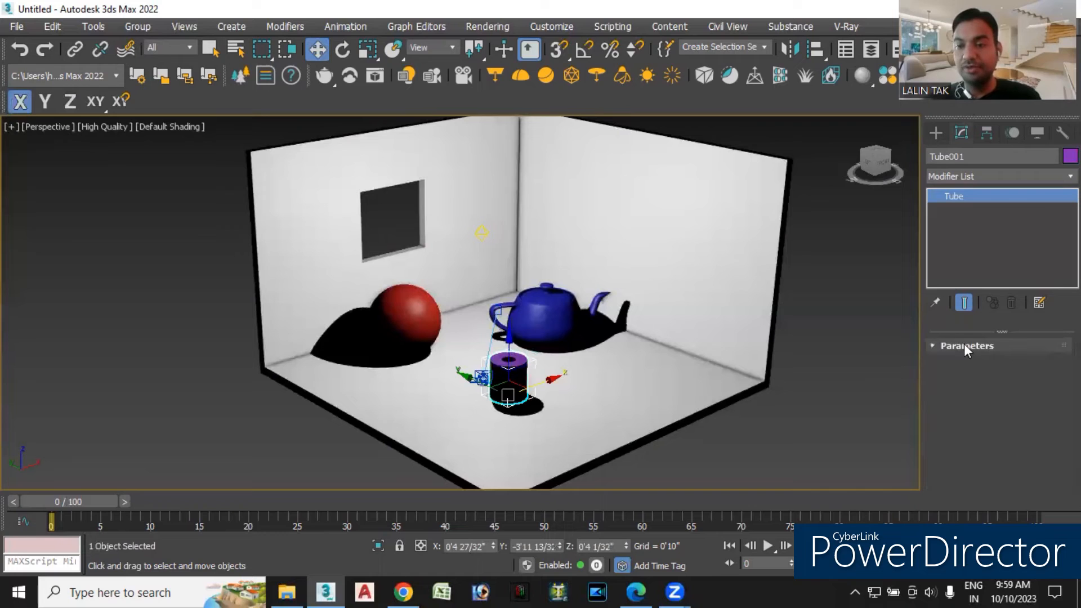
left_click(796, 464)
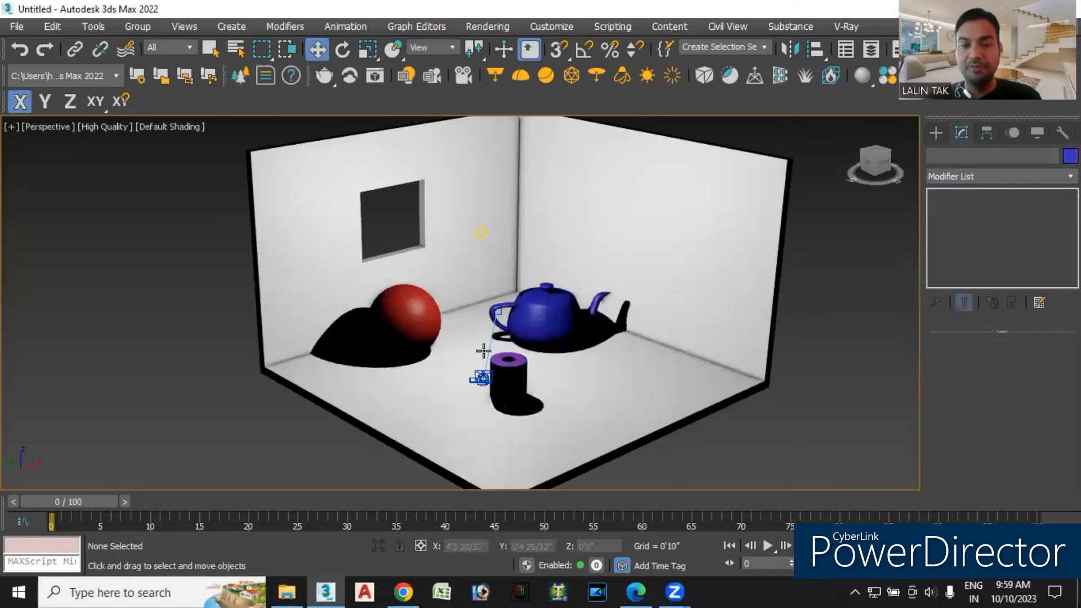
Restrict selection to lights, select the omni light in the room and turn its shadows off.
left_click(167, 48)
left_click(167, 93)
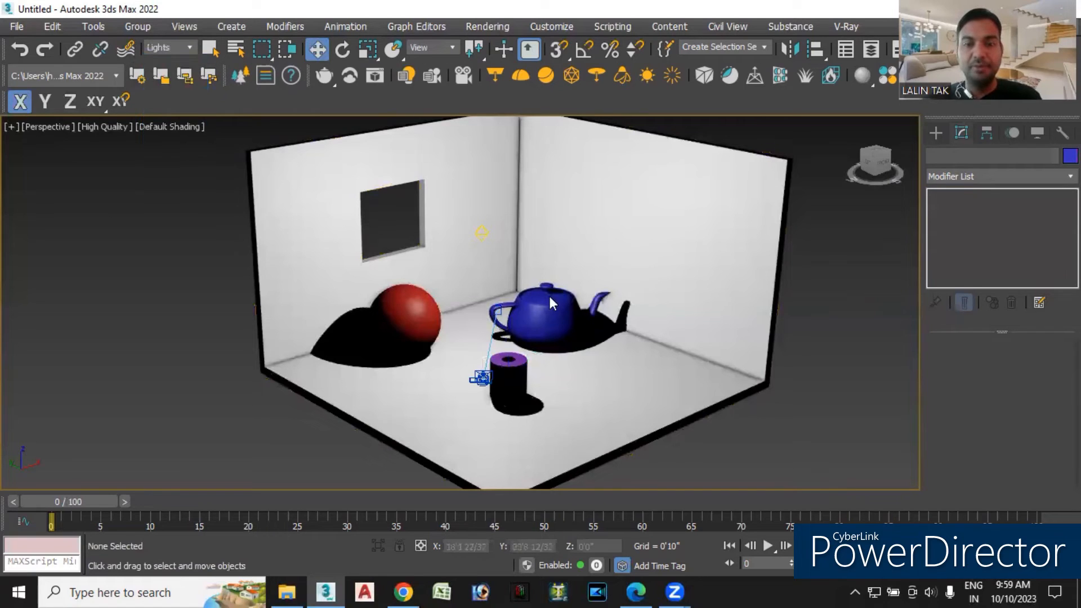
left_click_drag(550, 296, 442, 204)
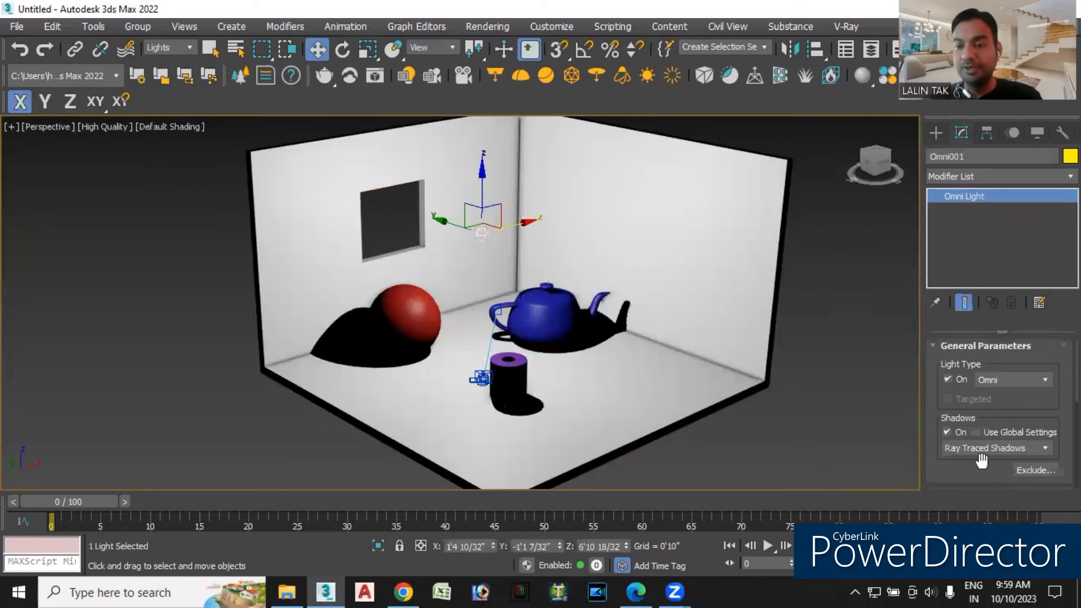
left_click(946, 432)
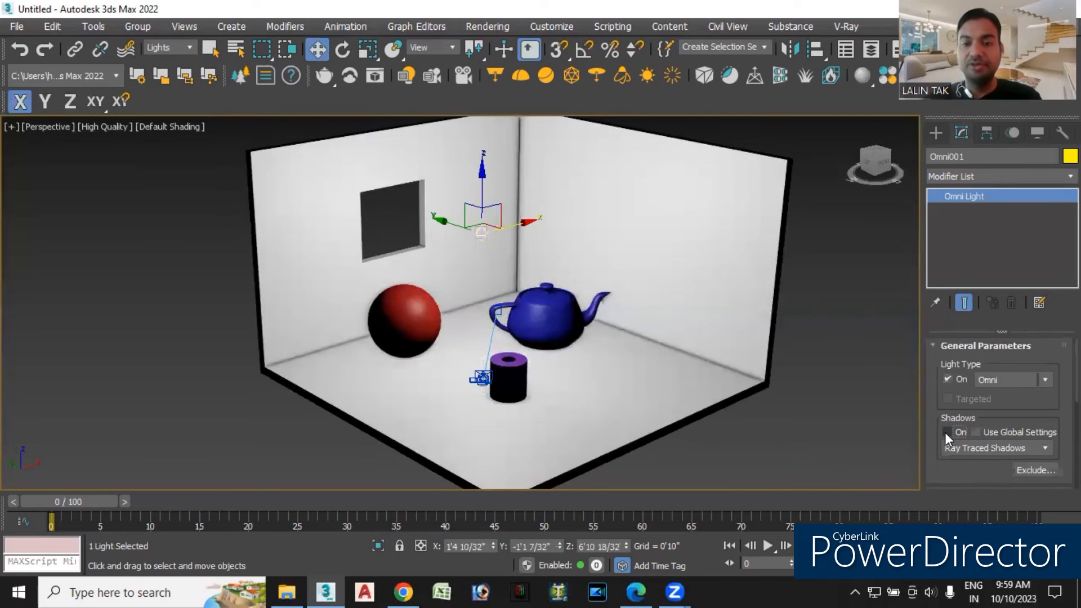
mouse_move(654, 470)
middle_mouse_down("alt")
mouse_move(626, 449)
mouse_move(617, 474)
mouse_move(672, 474)
mouse_move(646, 473)
middle_mouse_up("alt")
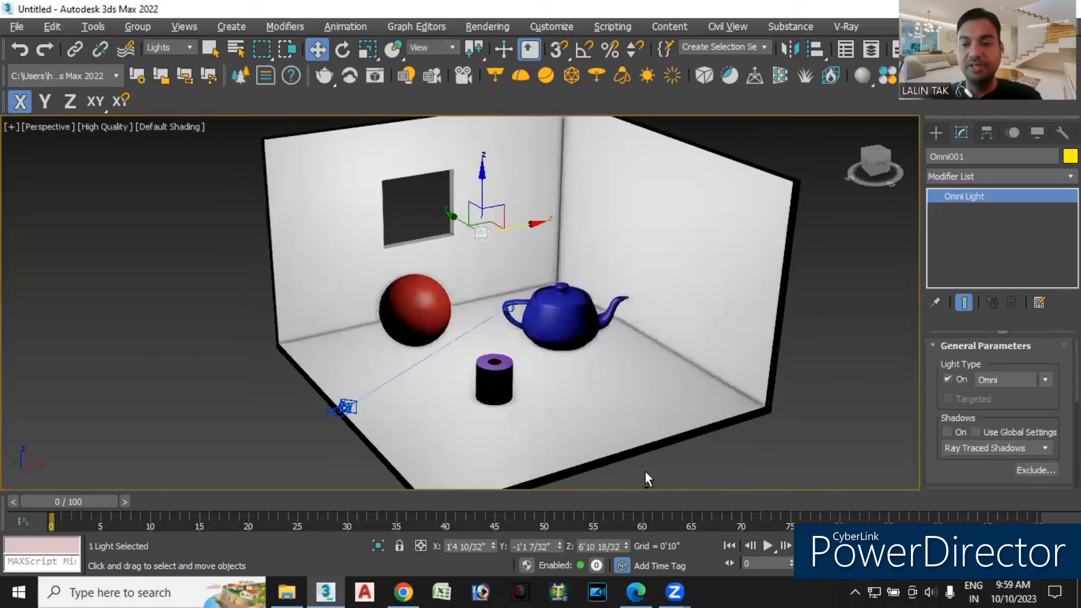
left_click(947, 430)
left_click(948, 430)
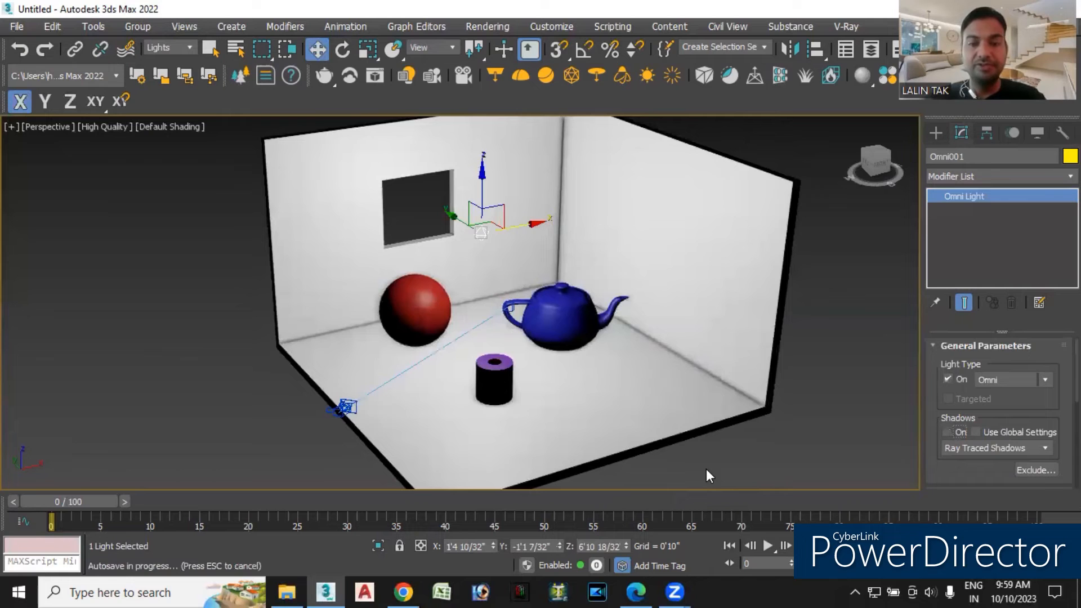
Render the perspective view and the PhysCamera001 view with the omni light's shadows off.
key("shift+q")
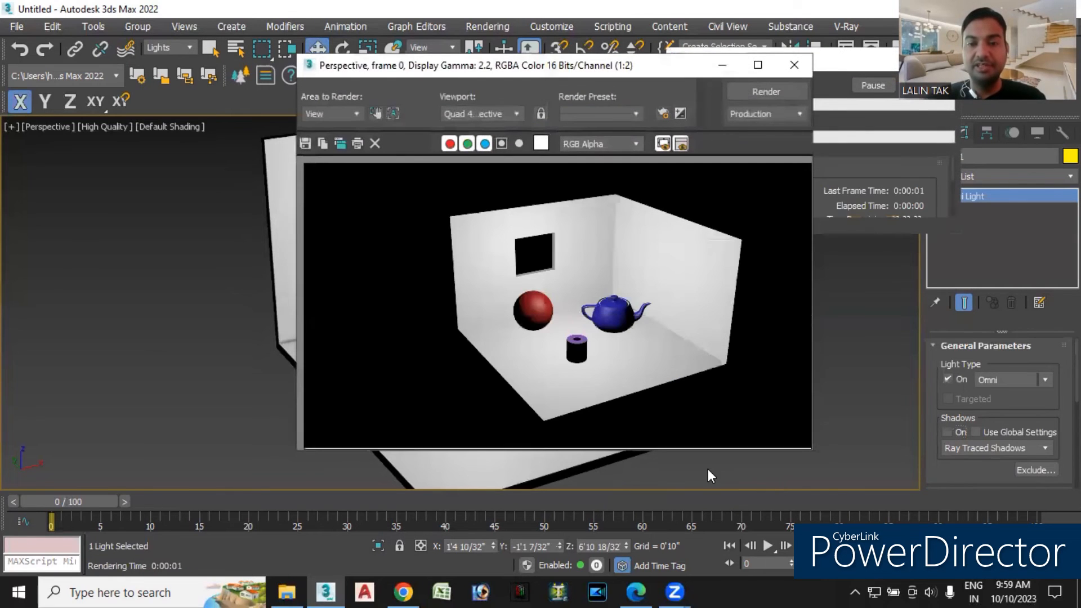
left_click(794, 65)
key("c")
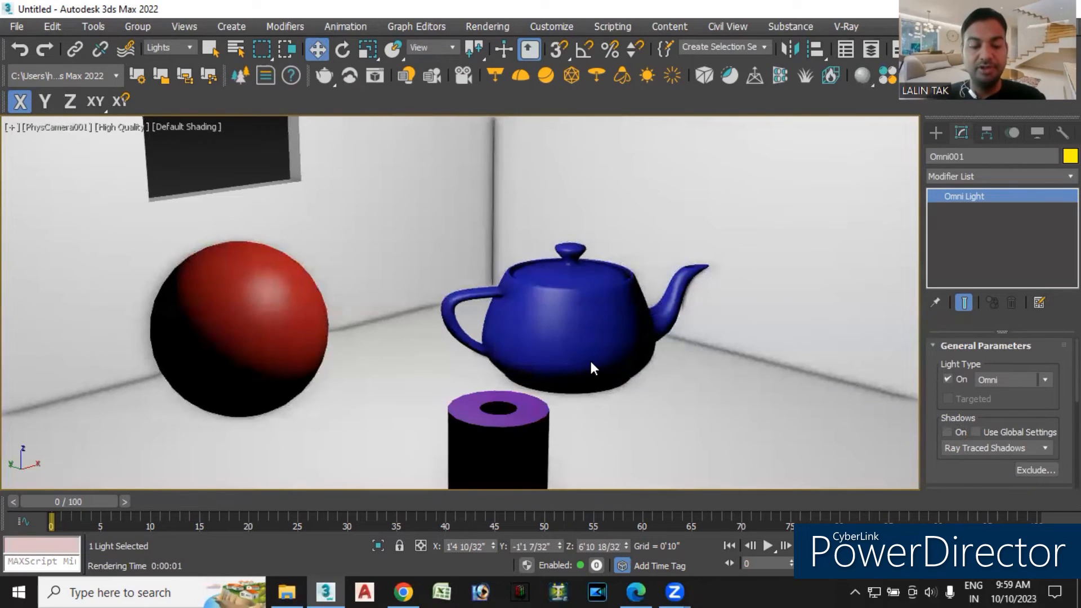
key("shift+q")
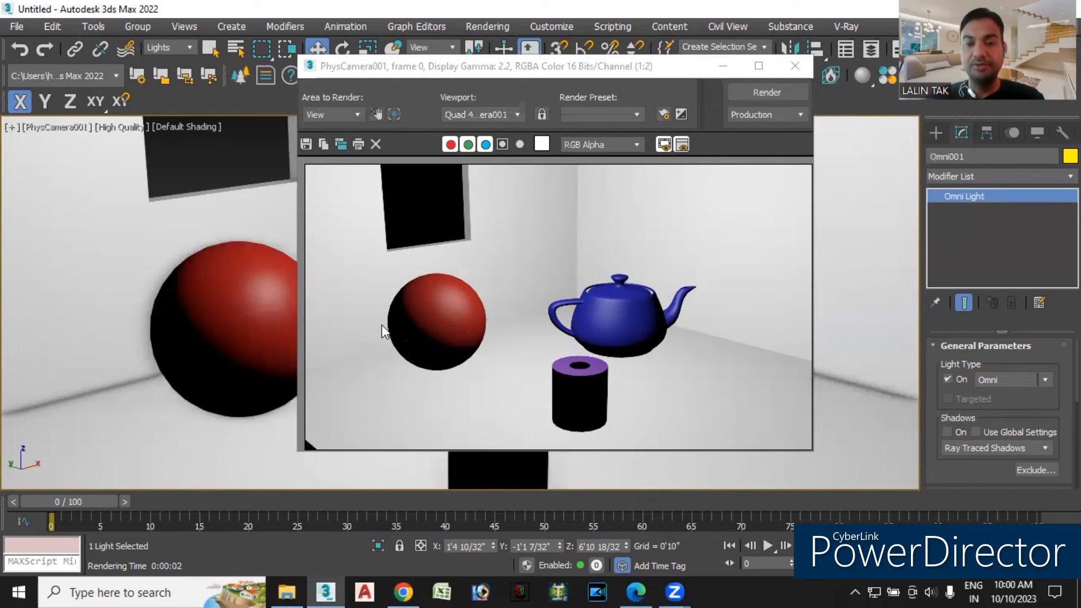
left_click(802, 67)
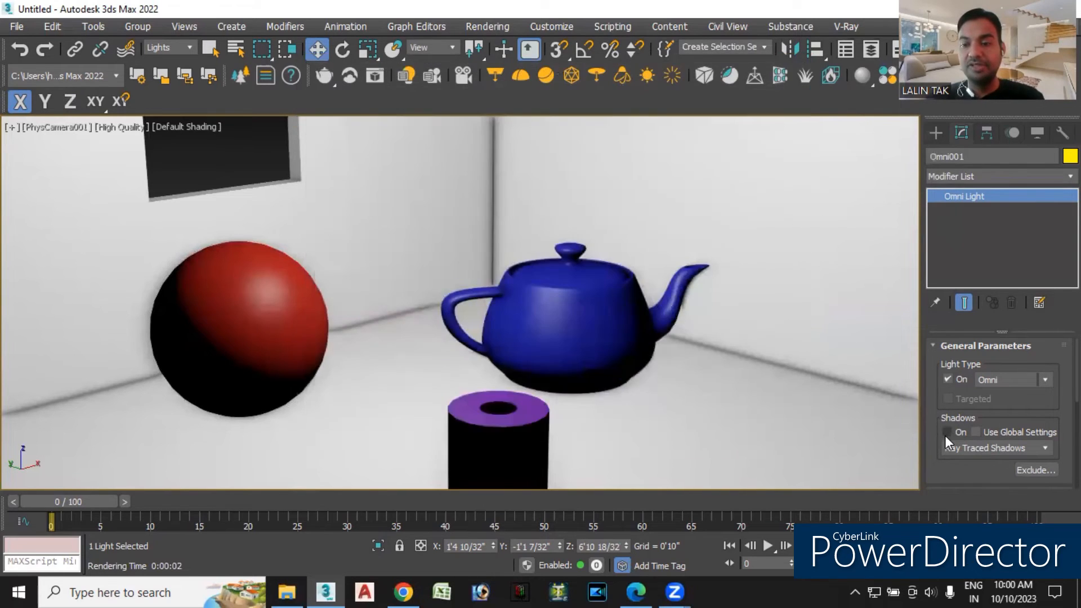
Turn the omni light's shadows back on and view the whole room in perspective.
left_click(948, 432)
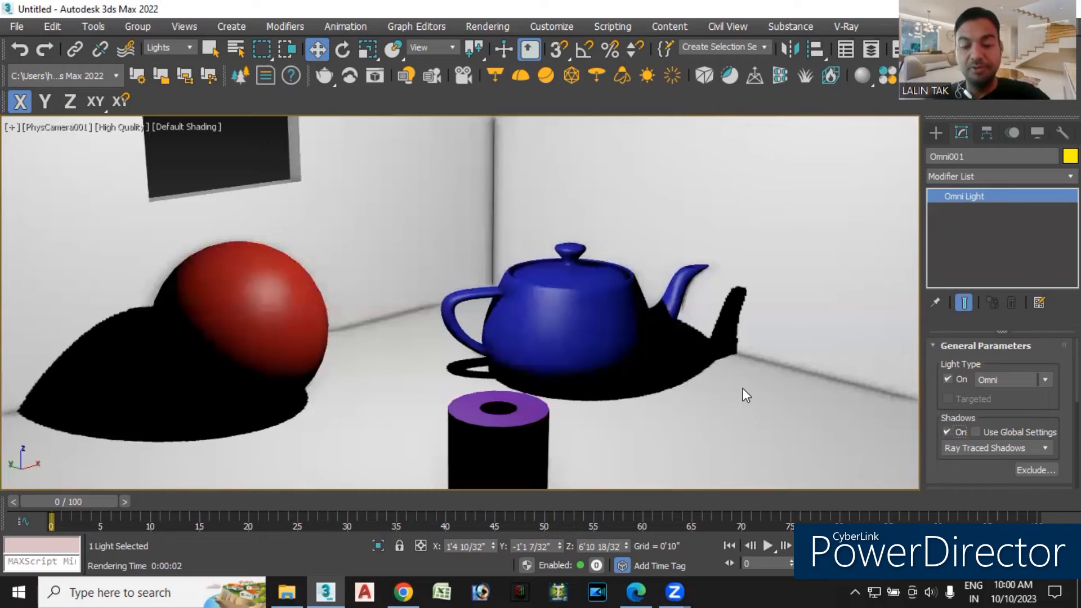
key("p")
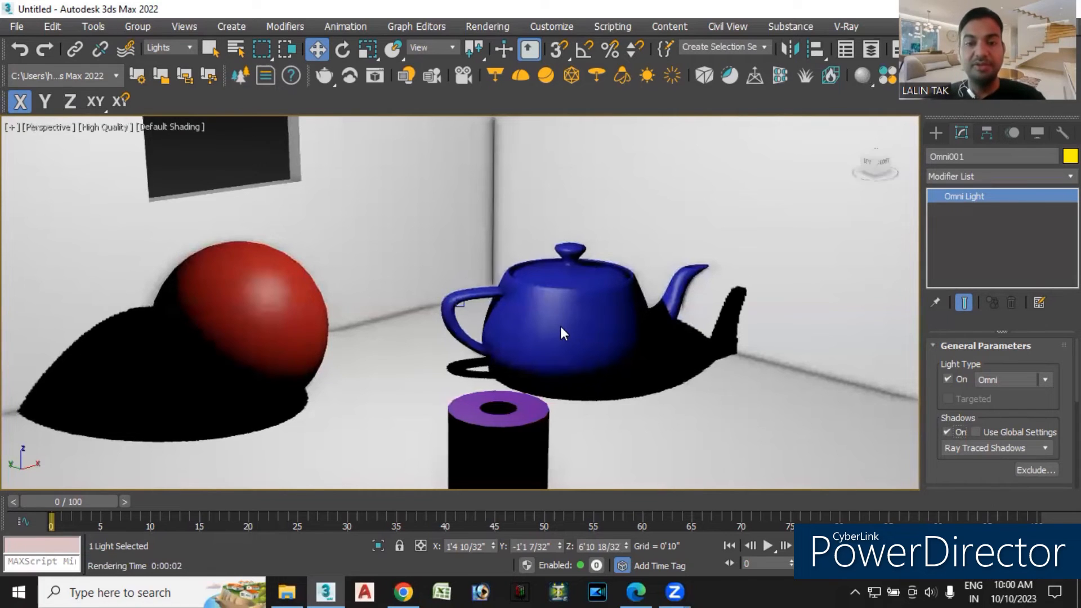
scroll(560, 326, "down", 6)
middle_click_drag(613, 421, 619, 431, "alt")
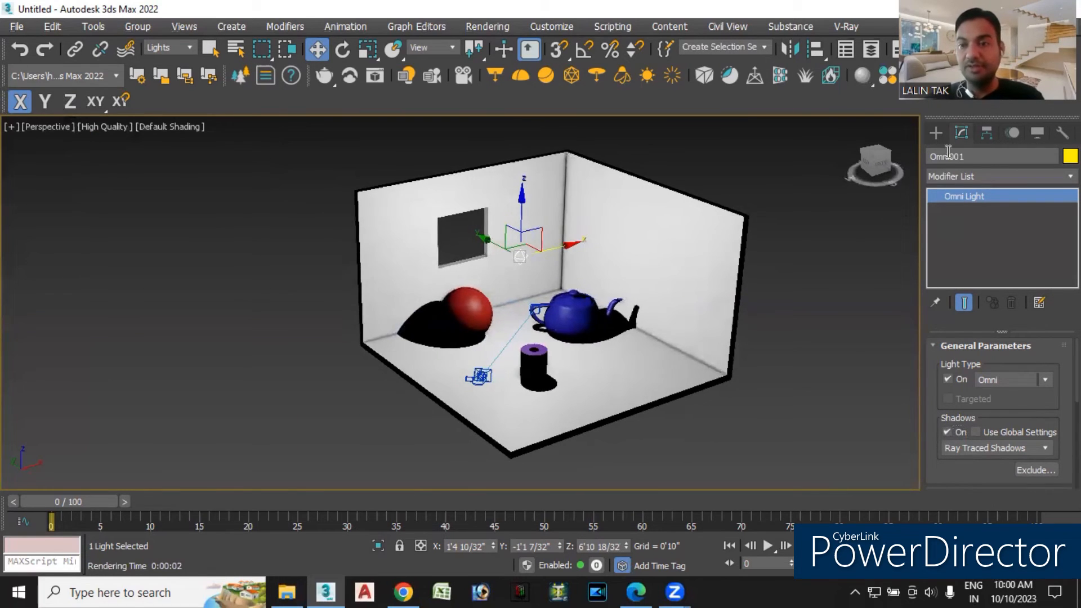
Place a standard Skylight beside the room and move it to about X 10'3", Y 35'8".
left_click(936, 133)
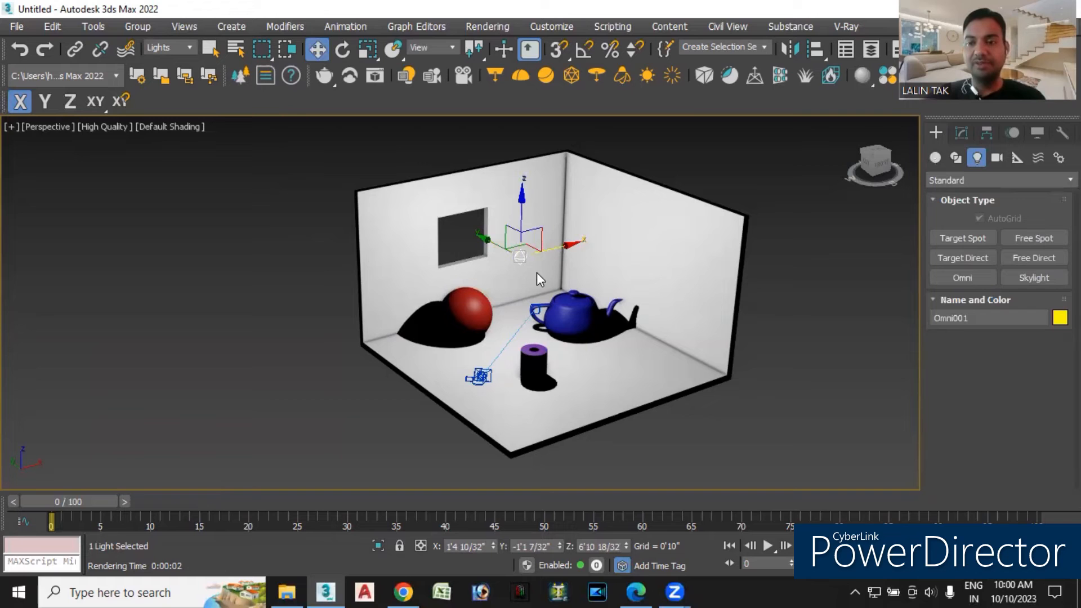
left_click(1028, 279)
left_click(777, 402)
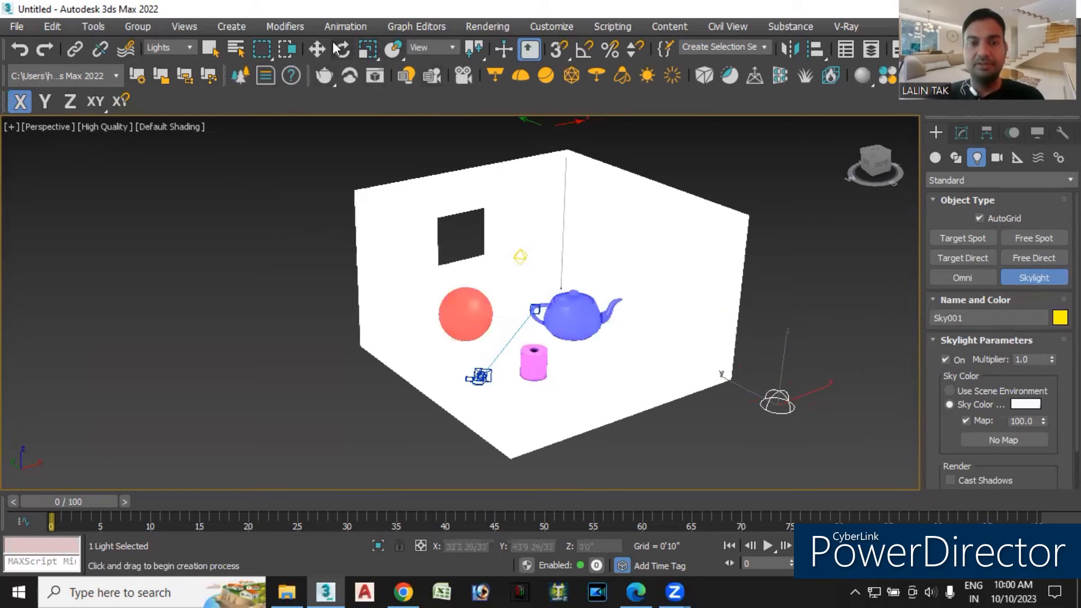
left_click(317, 49)
left_click_drag(727, 382, 317, 153)
middle_click_drag(349, 415, 420, 417, "alt")
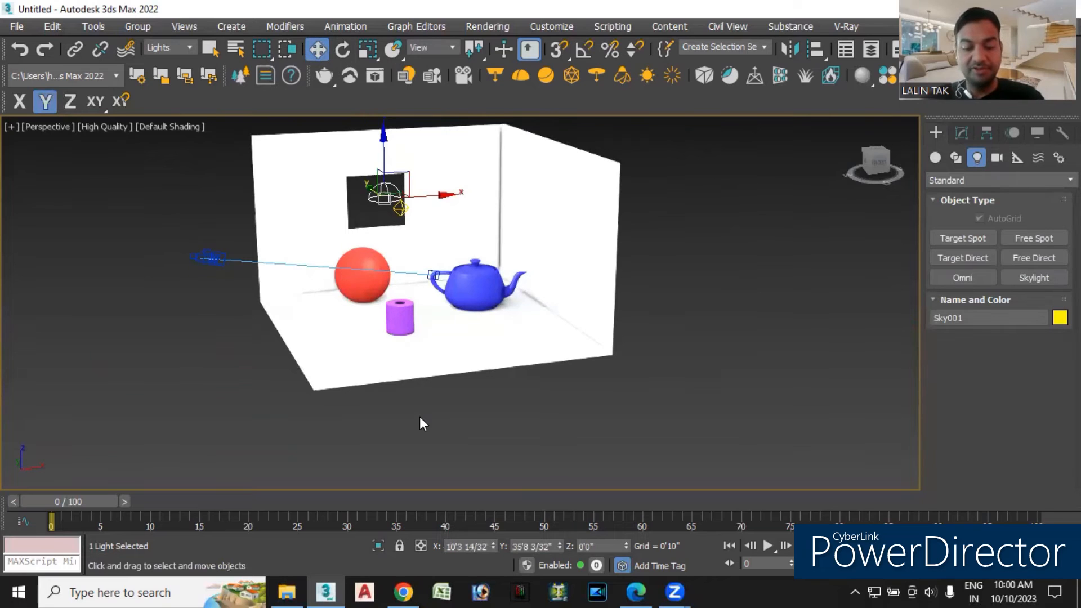
Render the PhysCamera001 view to examine the skylight's effect on the room.
key("c")
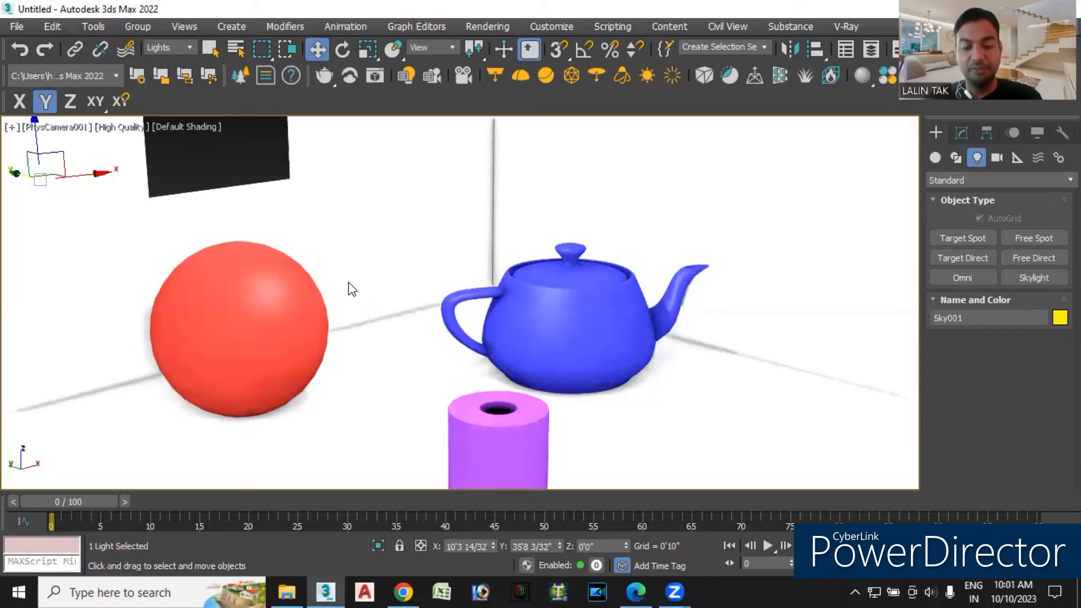
key("shift+q")
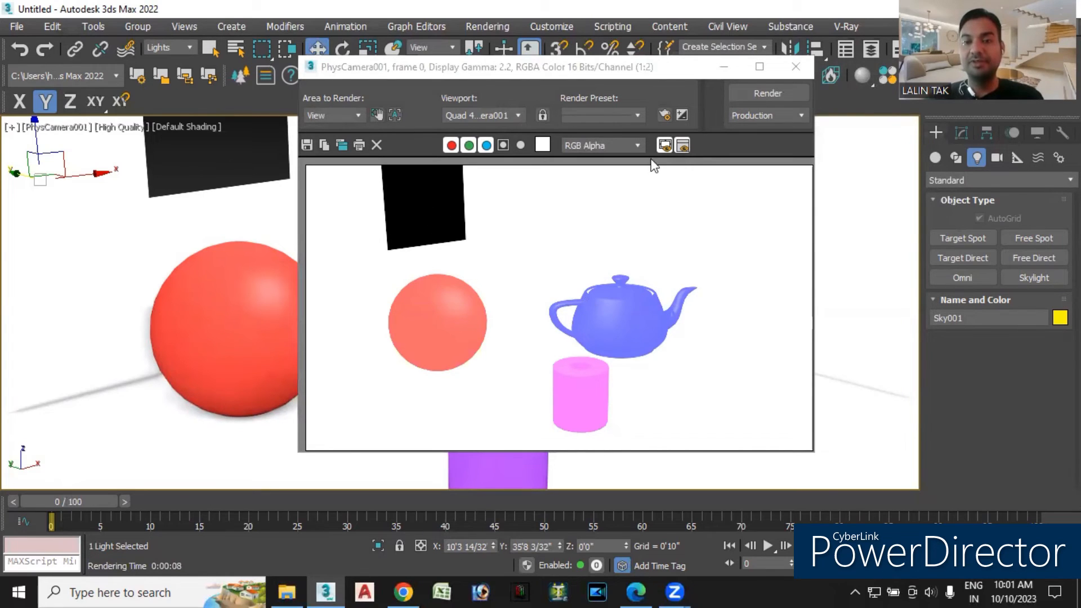
left_click(807, 71)
mouse_move(634, 322)
middle_mouse_down()
mouse_move(532, 356)
mouse_move(582, 325)
middle_mouse_up()
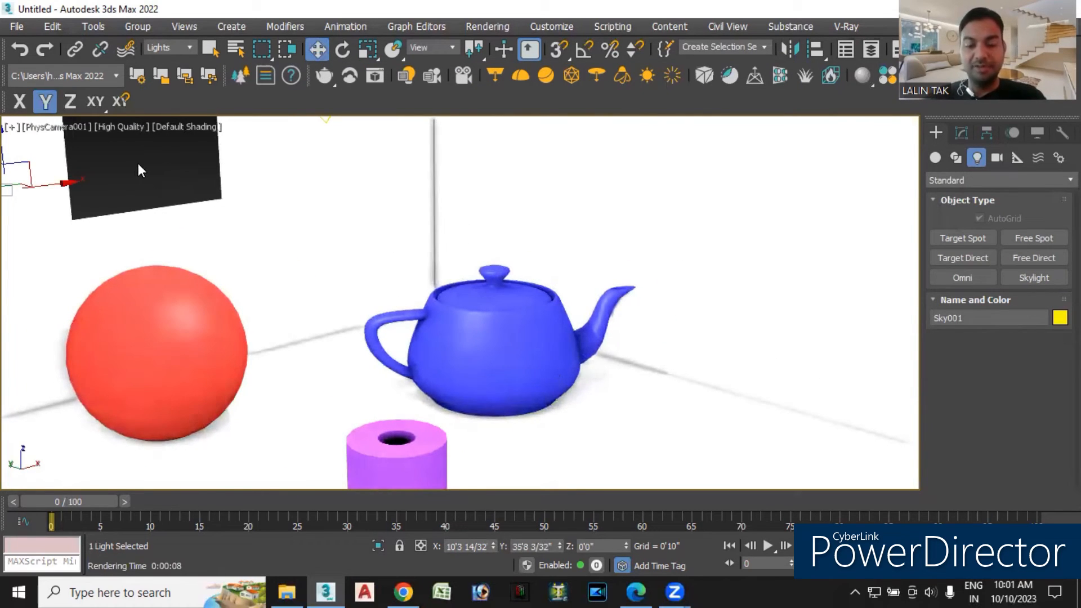
Return to the perspective view and delete the skylight outside the room.
key("p")
scroll(187, 232, "down", 10)
mouse_move(187, 231)
middle_mouse_down()
mouse_move(339, 348)
mouse_move(321, 370)
mouse_move(376, 391)
middle_mouse_up()
scroll(339, 346, "up", 5)
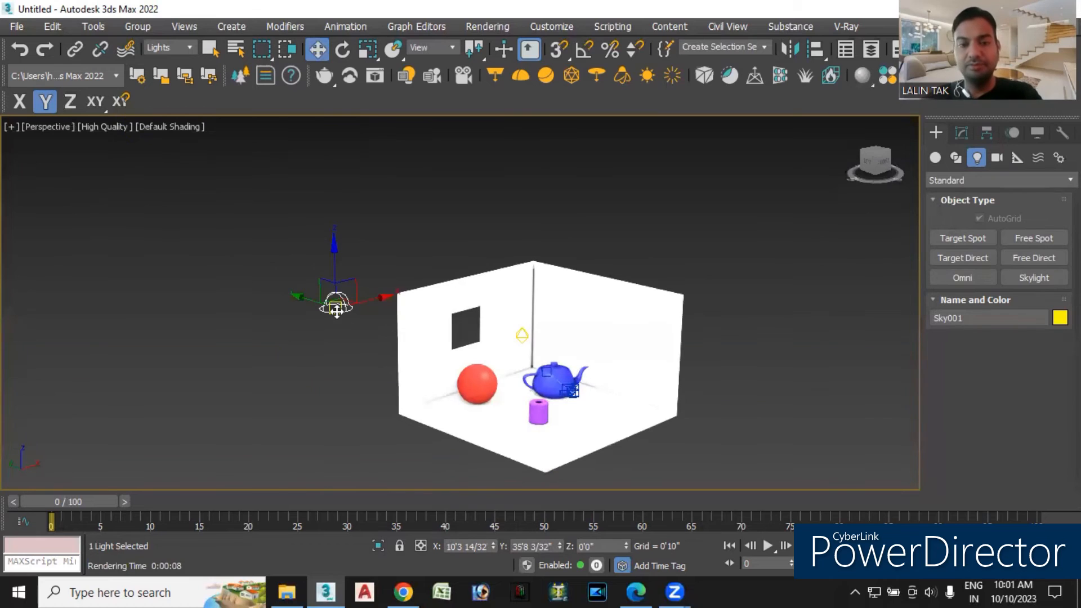
key("Delete")
middle_click_drag(626, 398, 575, 381)
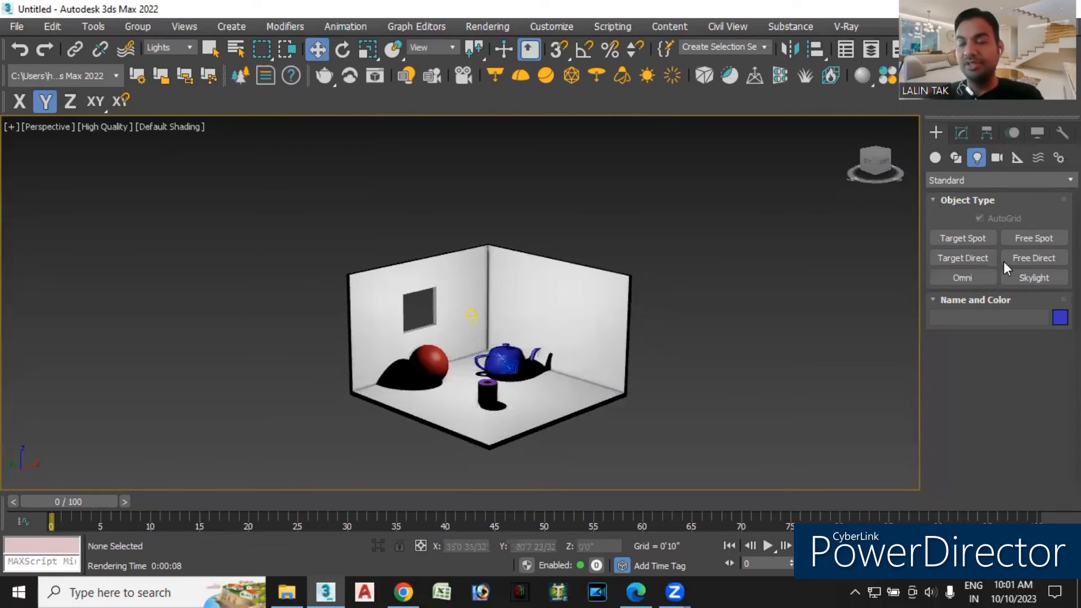
Look through the Photometric light types and return to the Standard lights.
left_click(1001, 180)
left_click(971, 196)
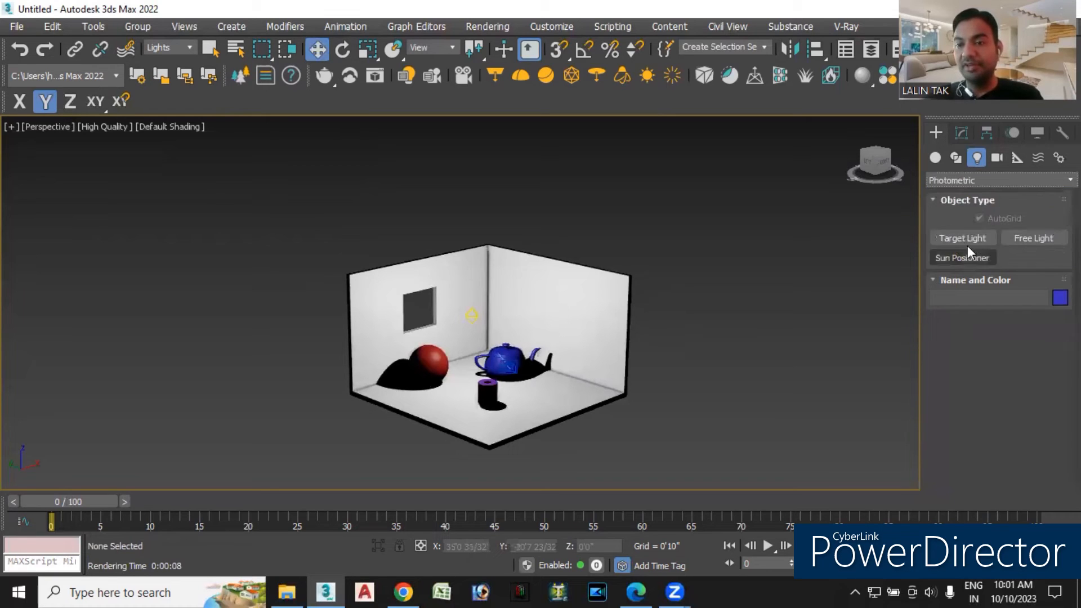
left_click(980, 180)
left_click(957, 207)
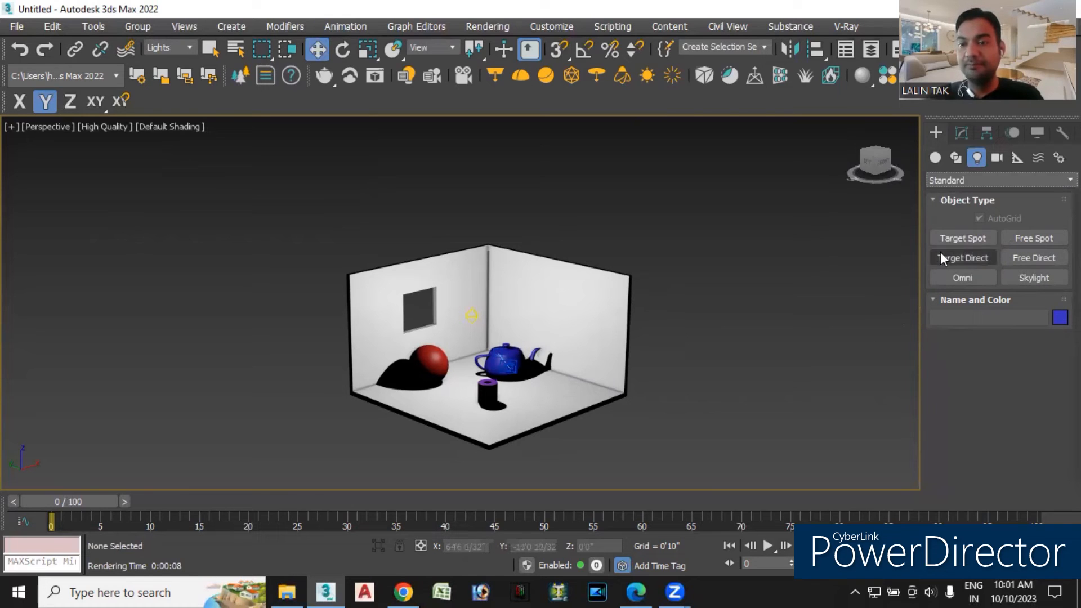
left_click(963, 238)
left_click_drag(563, 389, 603, 453)
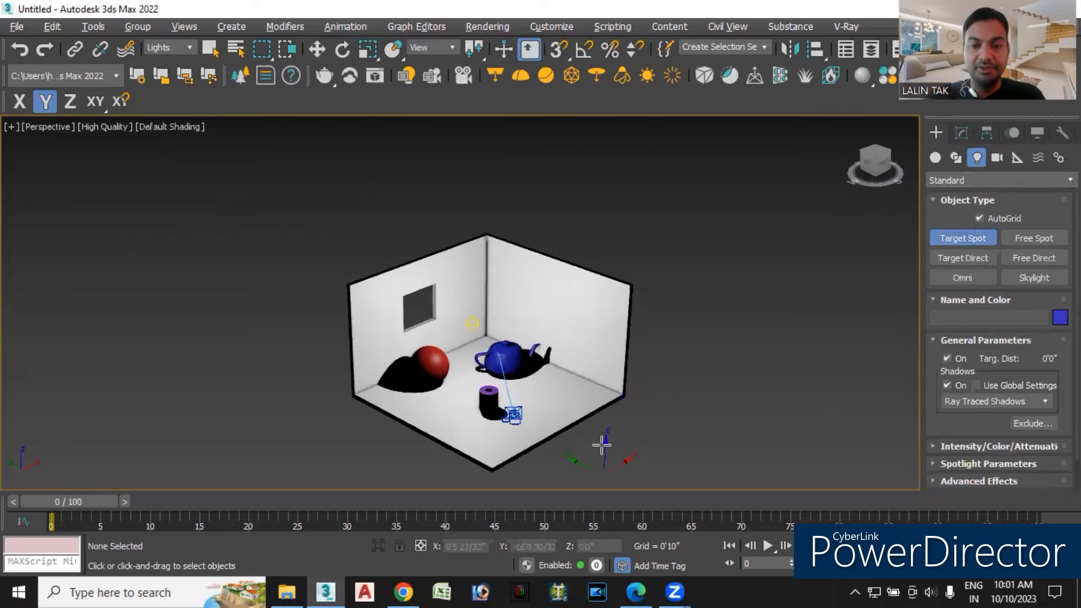
scroll(549, 338, "up", 5)
scroll(548, 345, "down", 3)
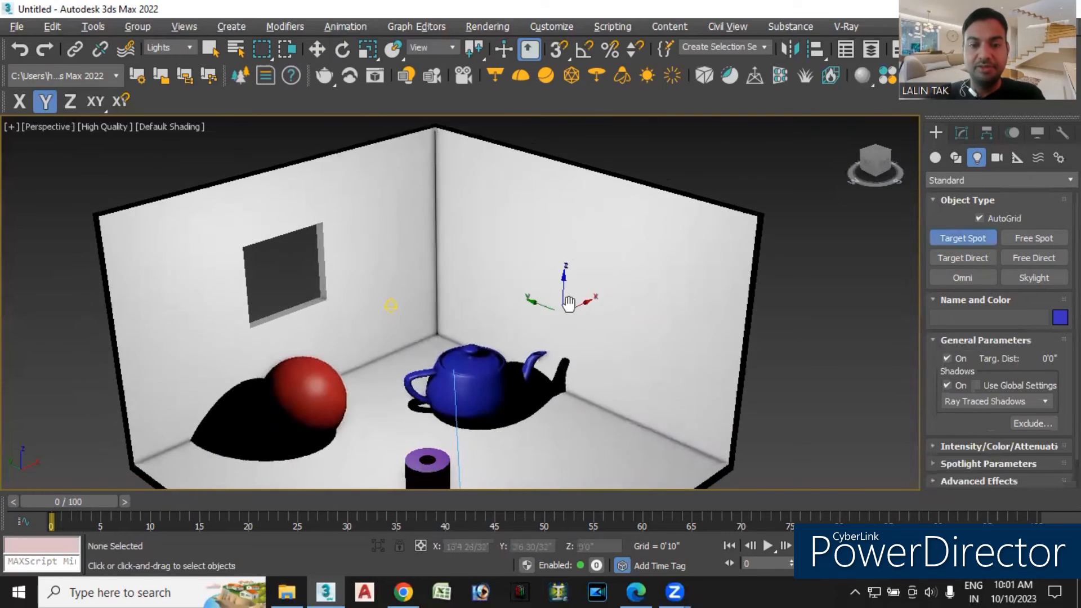
key("w")
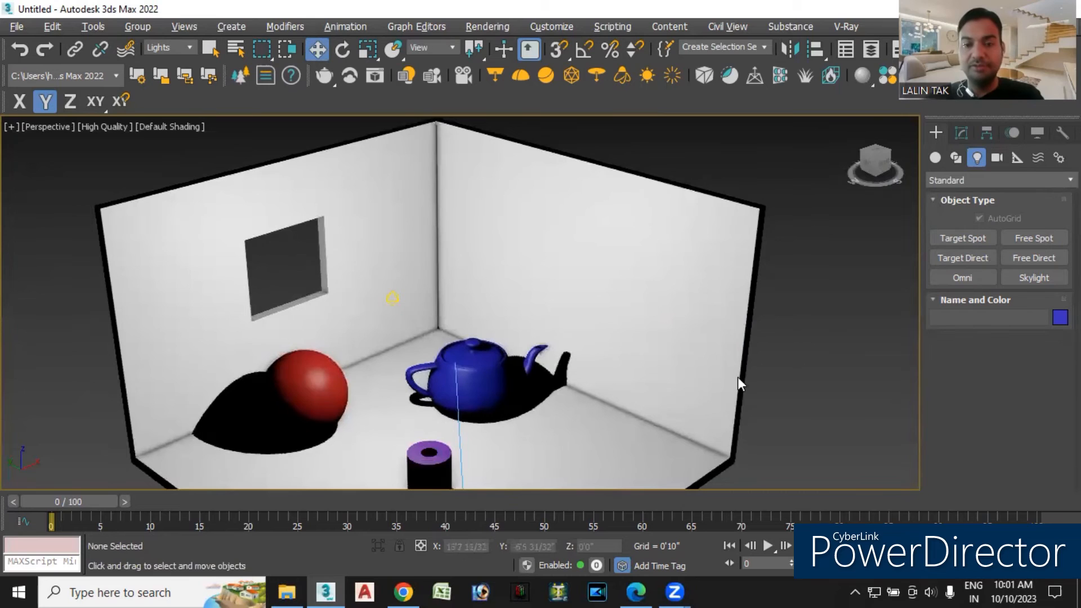
Delete the omni light and, in the front view, create a Target Spot aimed straight down over the teapot from about X 7'4", Z 8'8".
left_click(392, 298)
key("Delete")
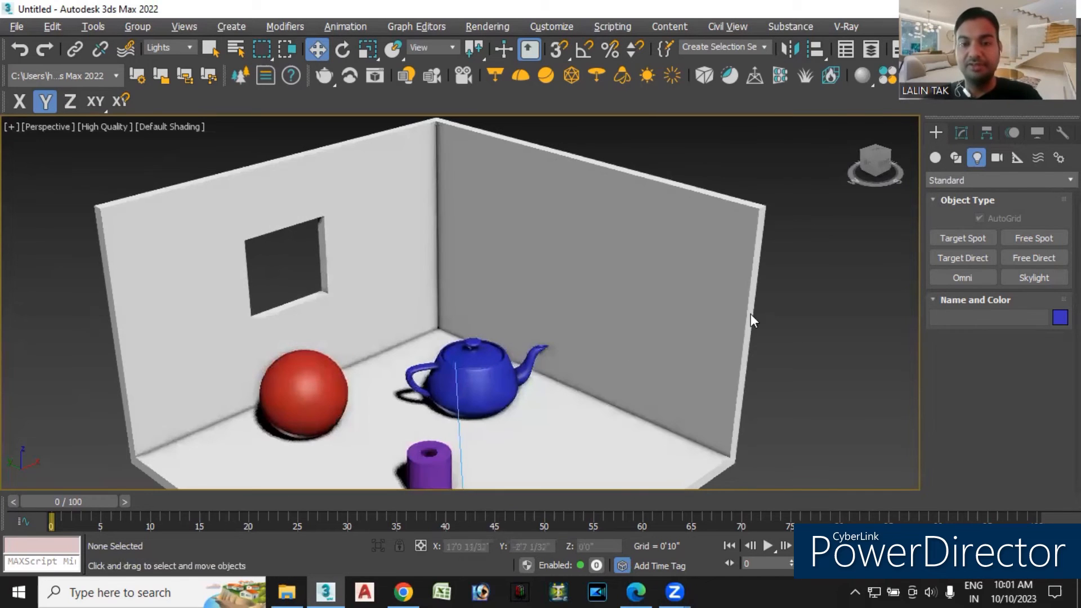
left_click(980, 239)
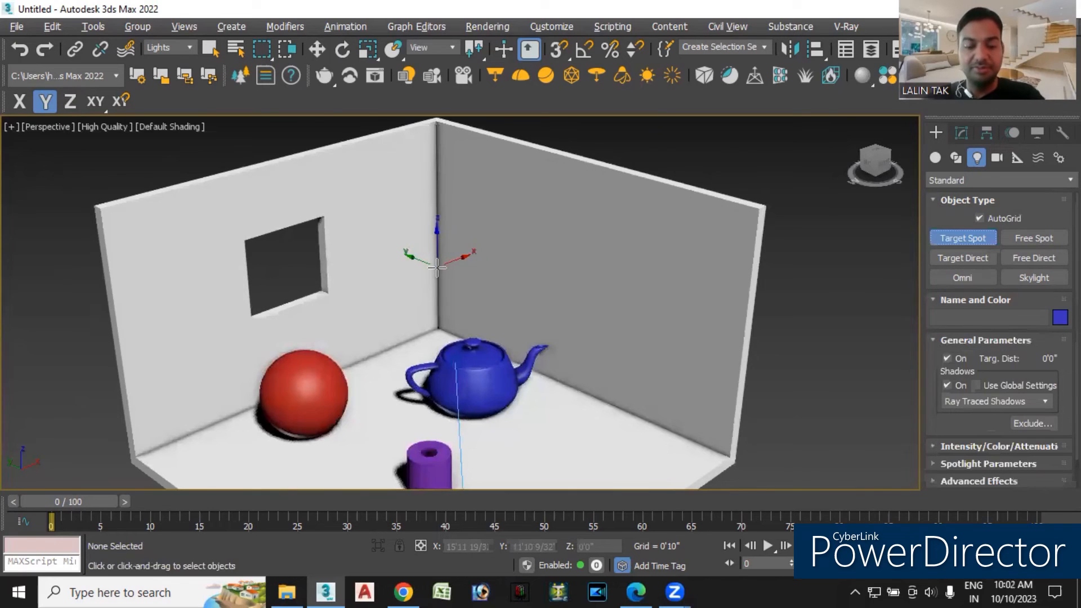
key("f")
left_click_drag(591, 253, 590, 422)
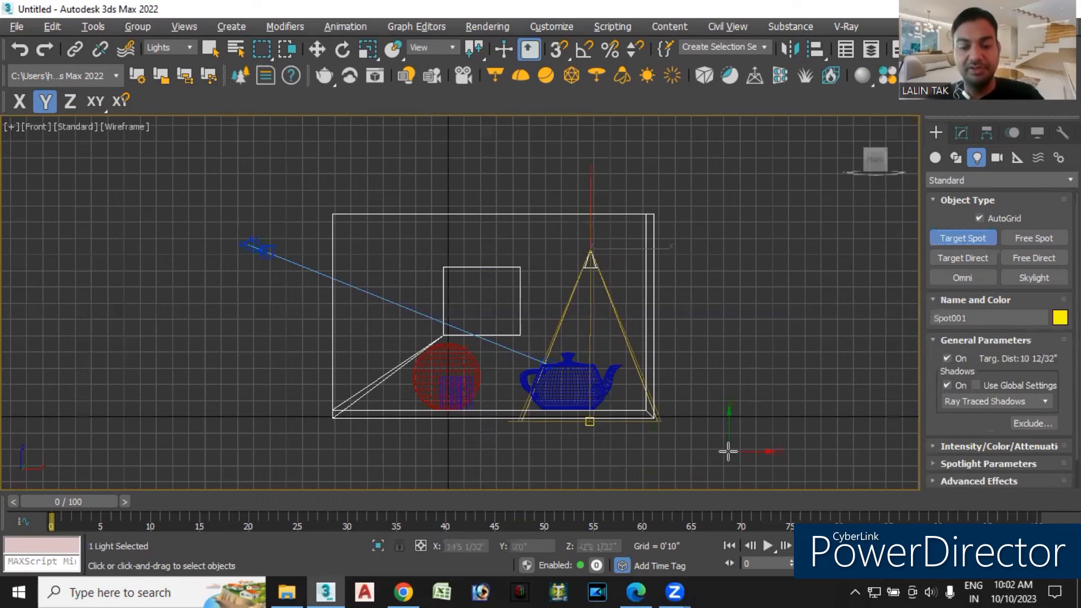
key("p")
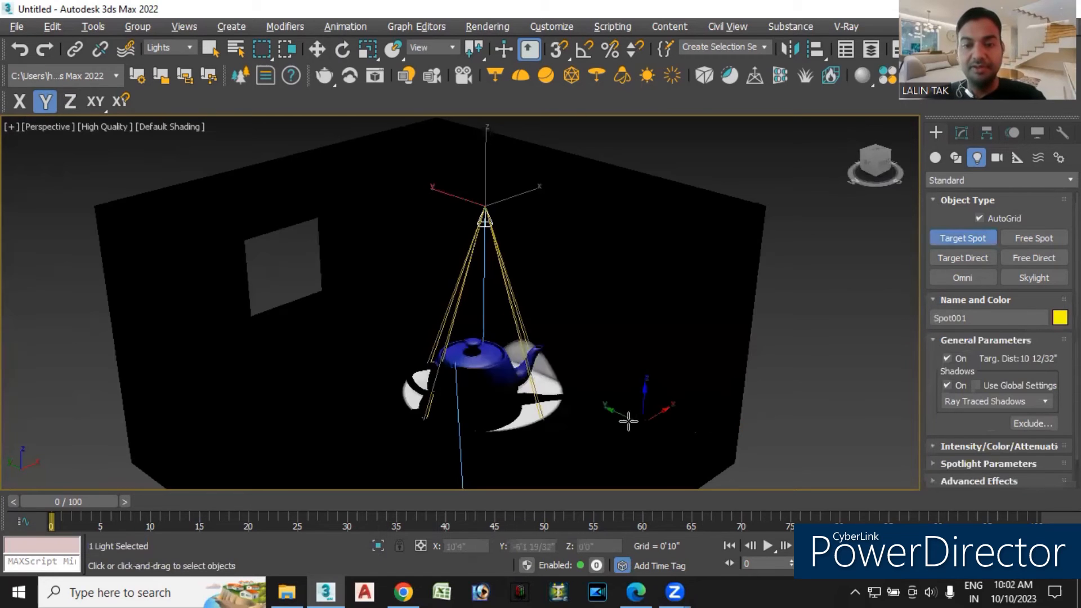
middle_click_drag(535, 347, 521, 317)
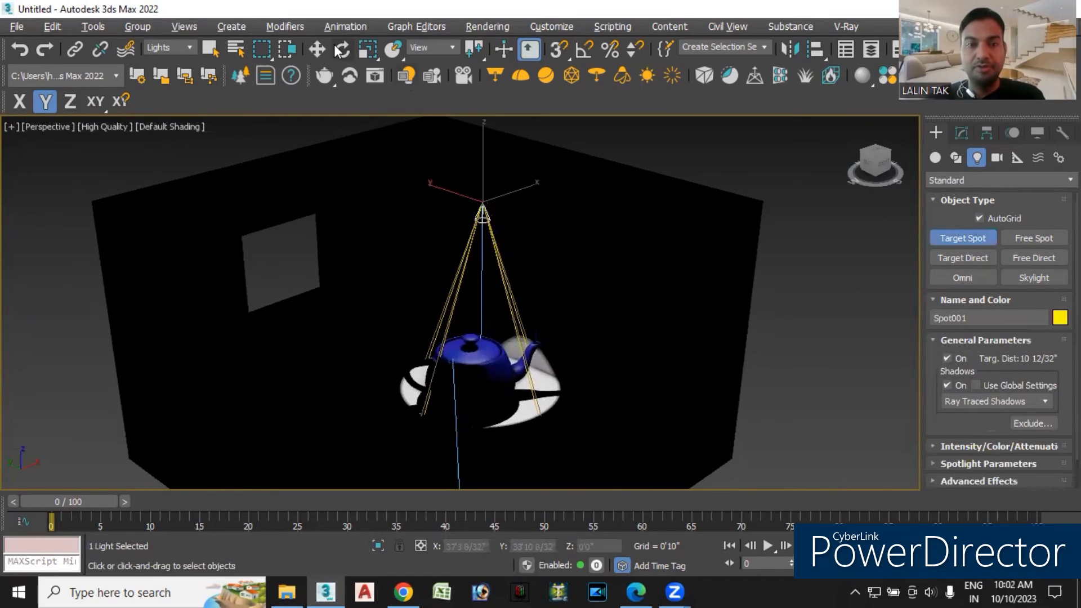
left_click(317, 49)
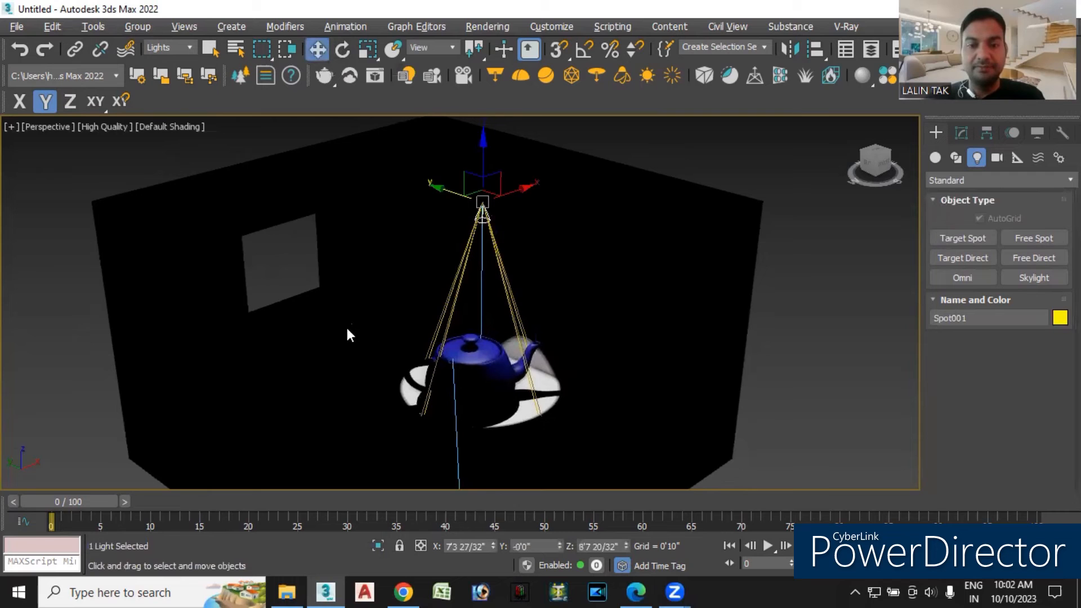
Move the spotlight along X to about 9'10" so that its cone grazes the wall behind the teapot.
left_click_drag(426, 415, 587, 469)
left_click_drag(512, 383, 551, 187)
left_click(518, 258)
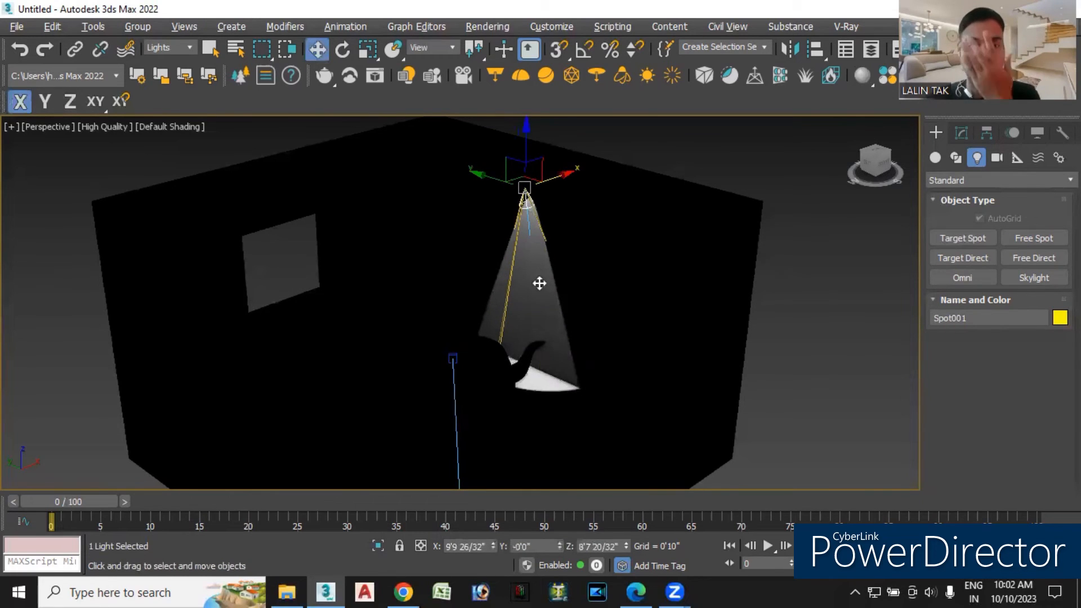
middle_click_drag(541, 282, 519, 319)
left_click(529, 408)
left_click_drag(532, 387, 544, 341)
left_click_drag(476, 212, 557, 270)
left_click_drag(526, 229, 534, 232)
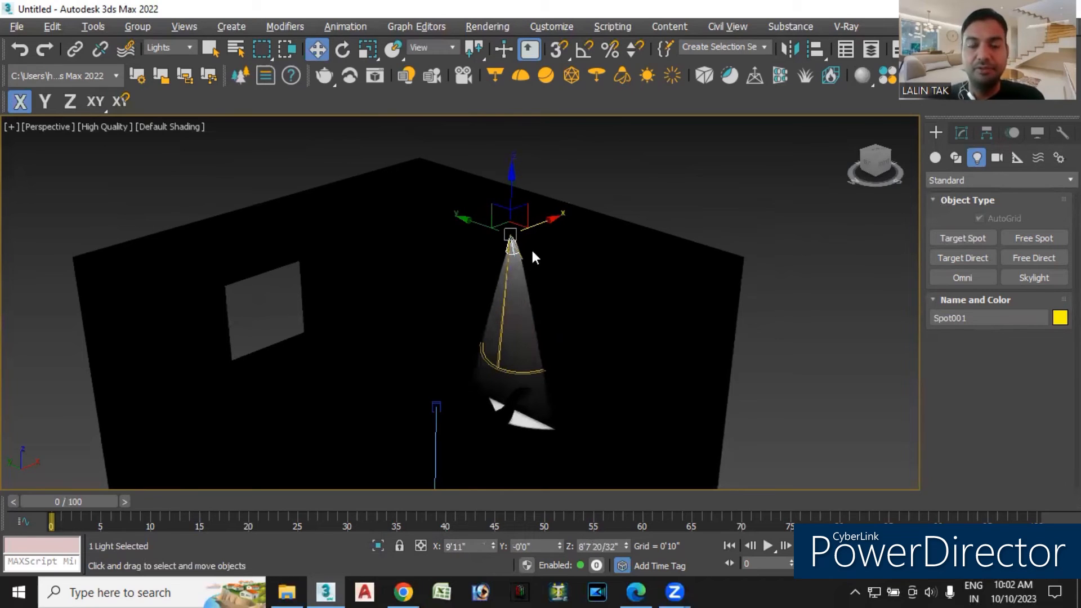
left_click_drag(544, 220, 542, 218)
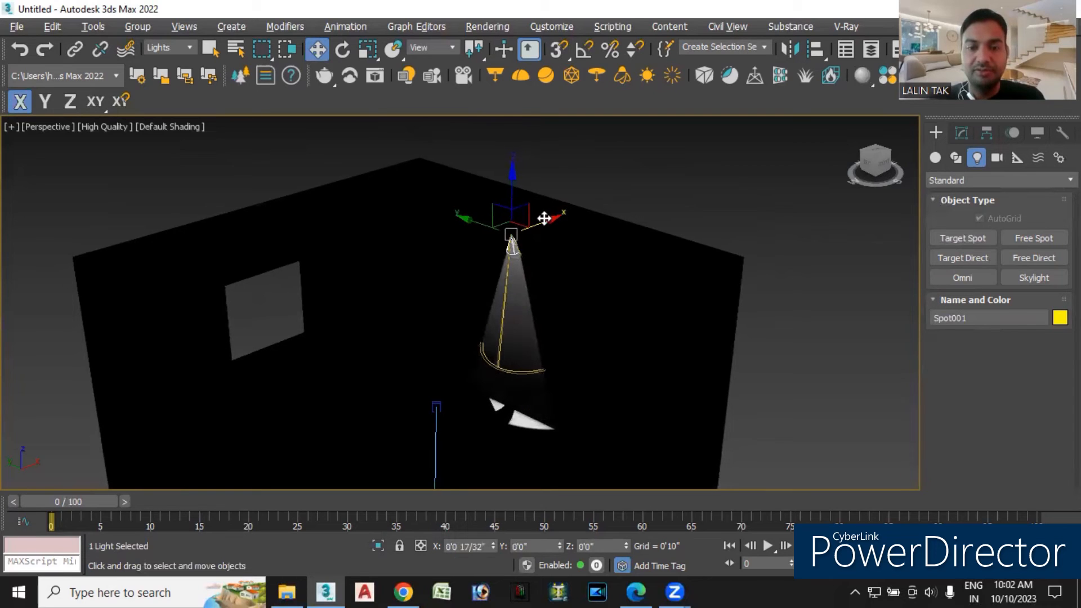
Turn on Show and Use for both the near and far attenuation of the spotlight.
middle_click_drag(529, 329, 529, 400, "alt")
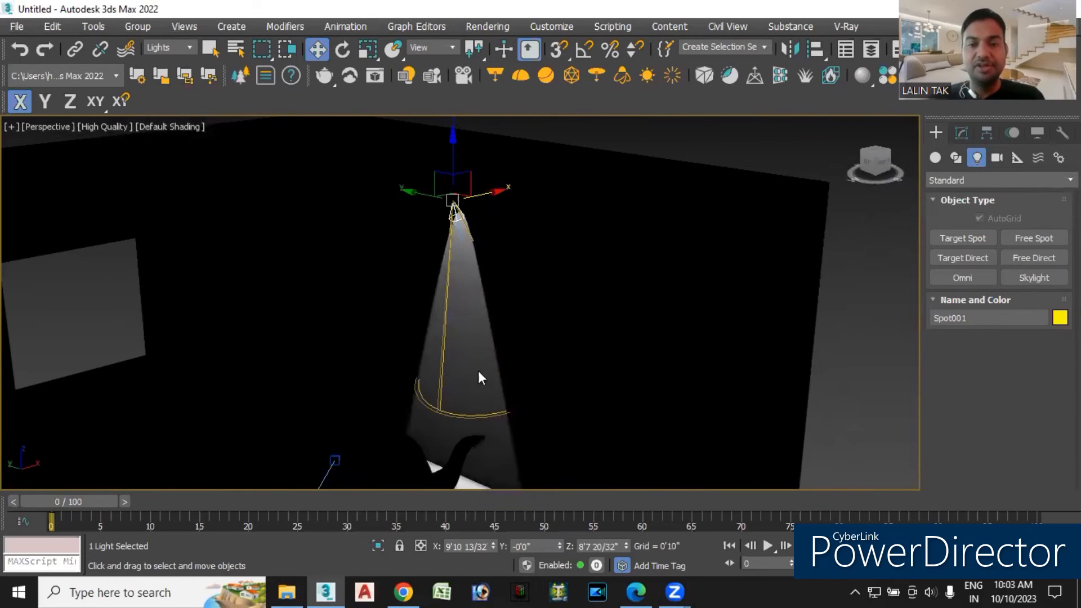
middle_click_drag(495, 450, 494, 301, "alt")
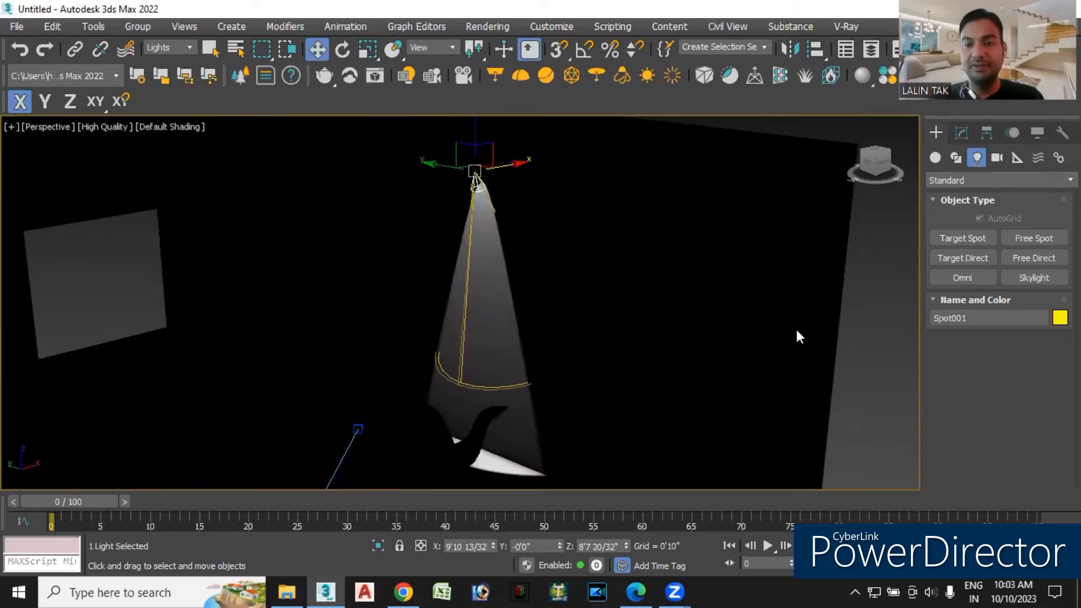
left_click(962, 134)
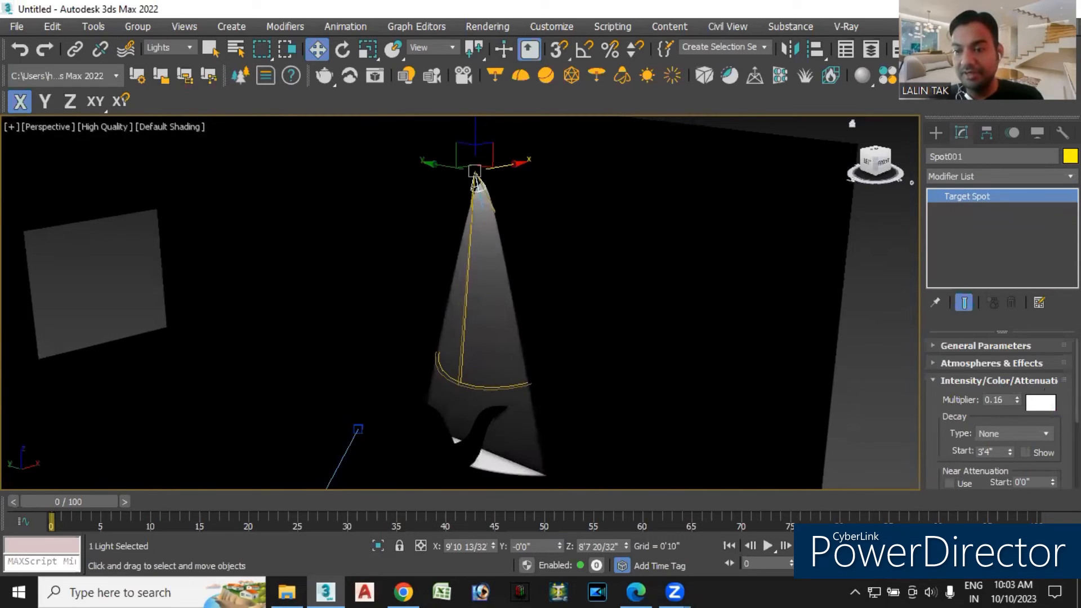
scroll(948, 347, "down", 5)
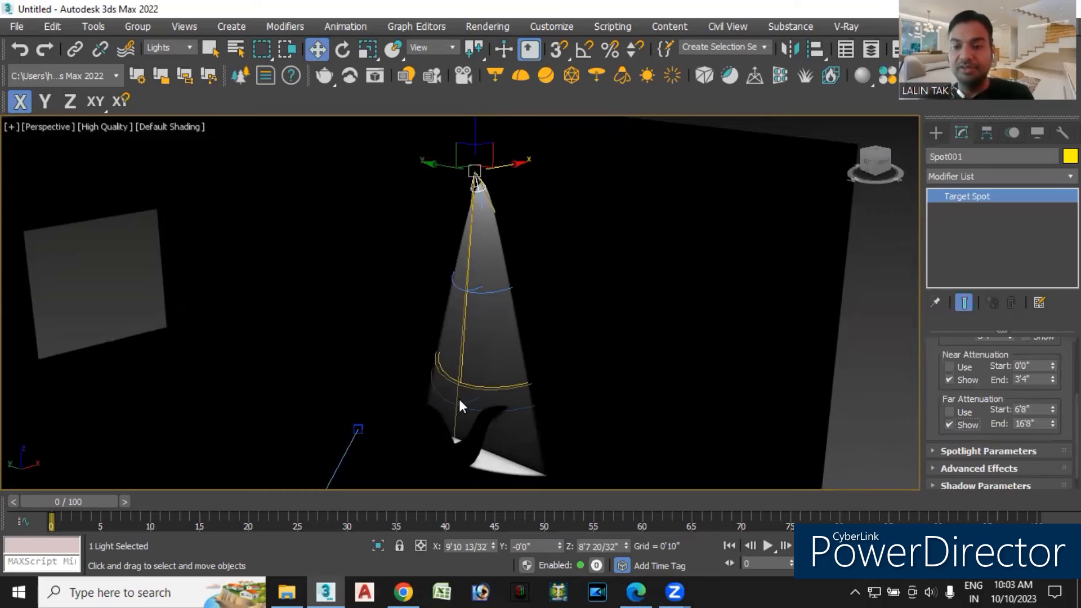
left_click(949, 367)
left_click(950, 411)
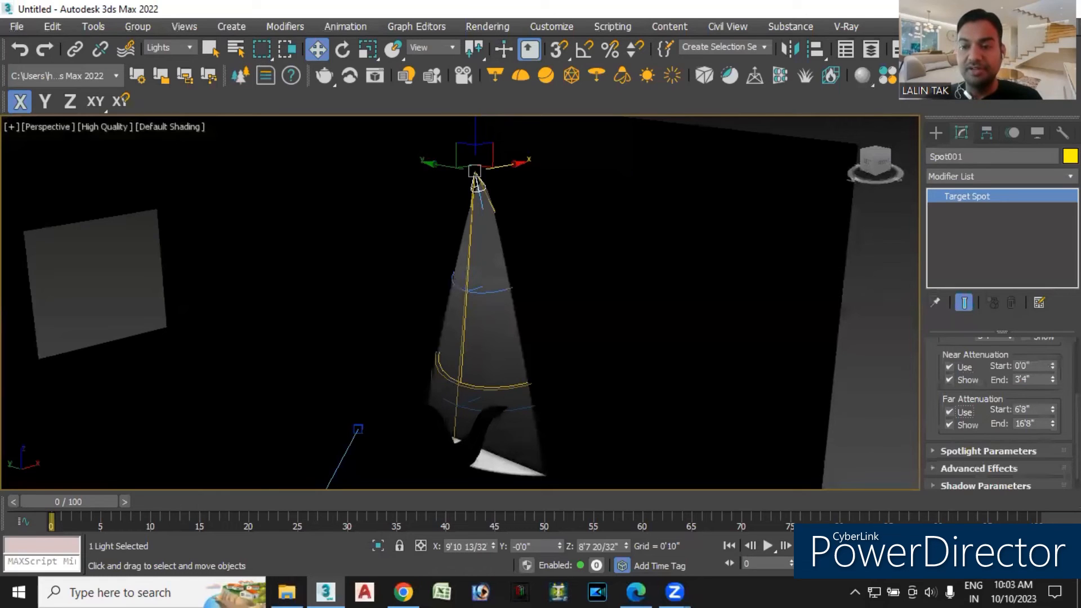
Set near attenuation to start at about 1'6" and end at about 3'3", and far attenuation from about 3'5" to 4'10".
left_click_drag(1053, 351, 506, 256)
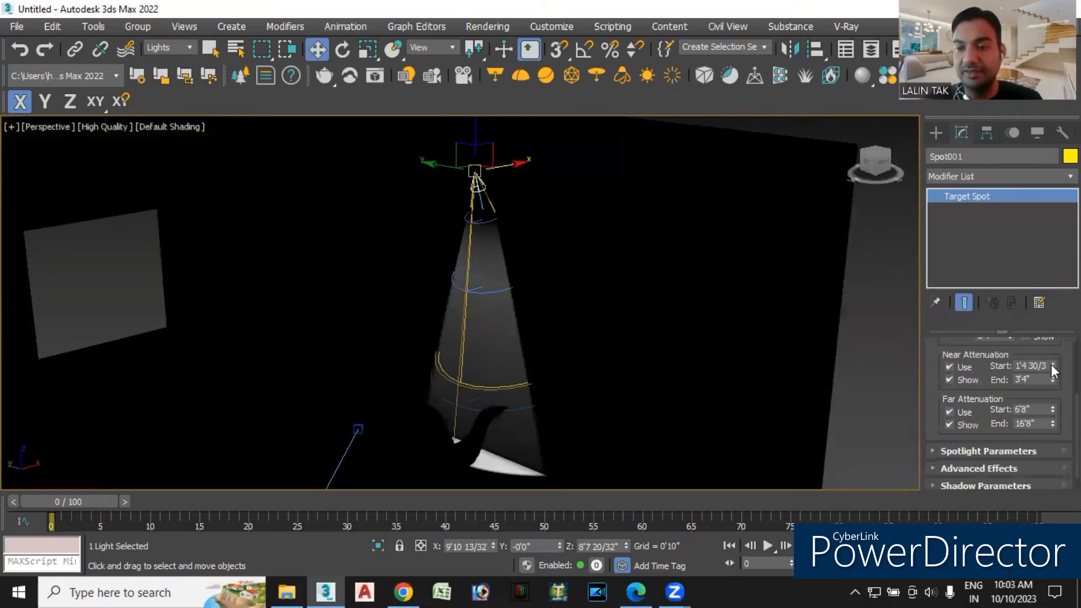
mouse_move(1052, 366)
left_mouse_down()
mouse_move(1050, 344)
mouse_move(1053, 377)
left_mouse_up()
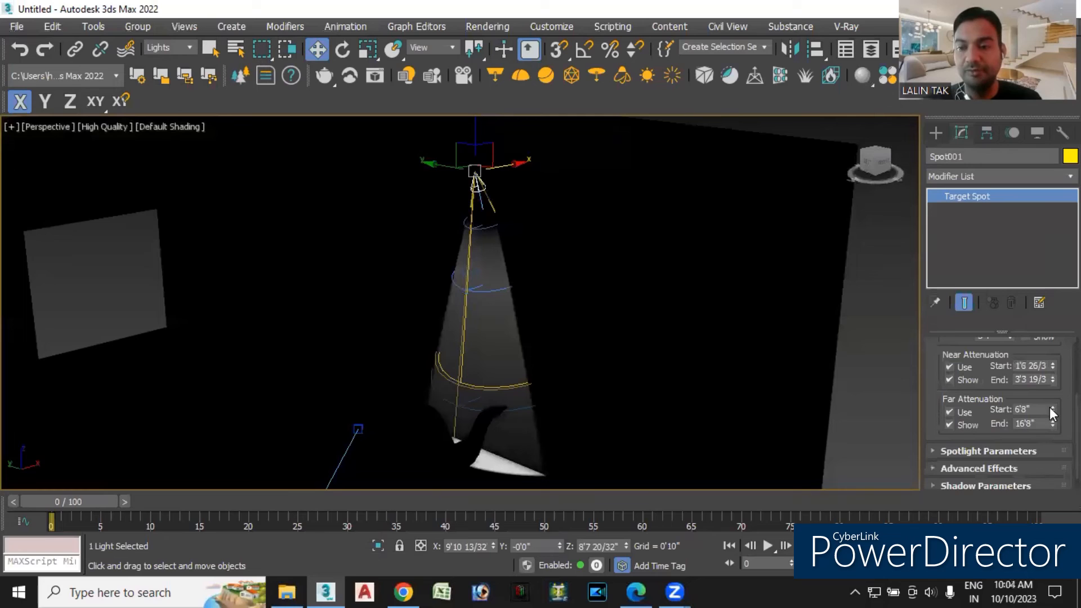
left_click_drag(1052, 409, 1054, 423)
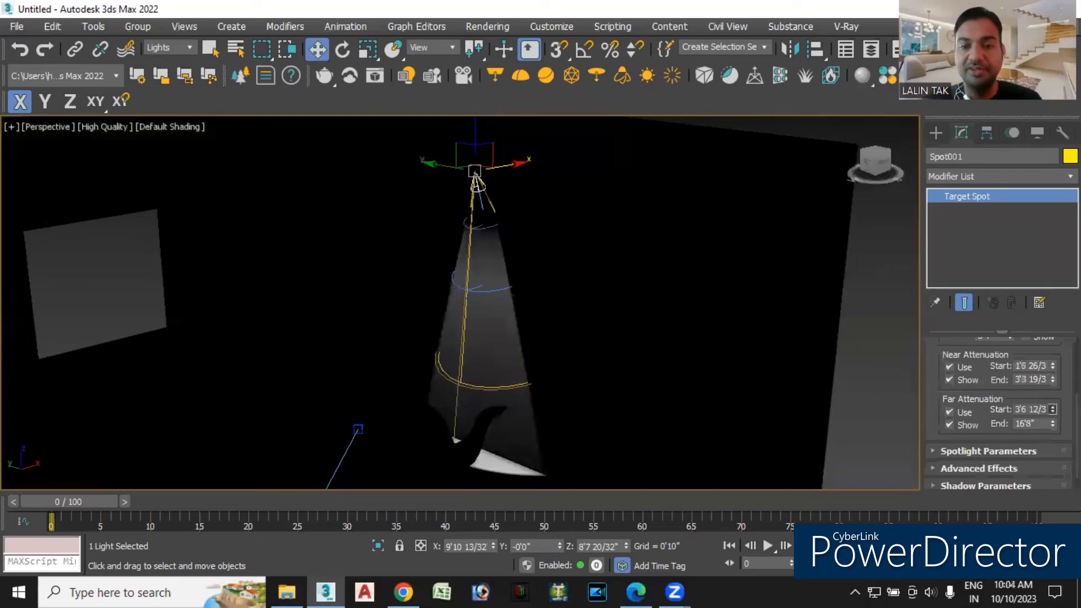
left_click_drag(1052, 424, 1053, 477)
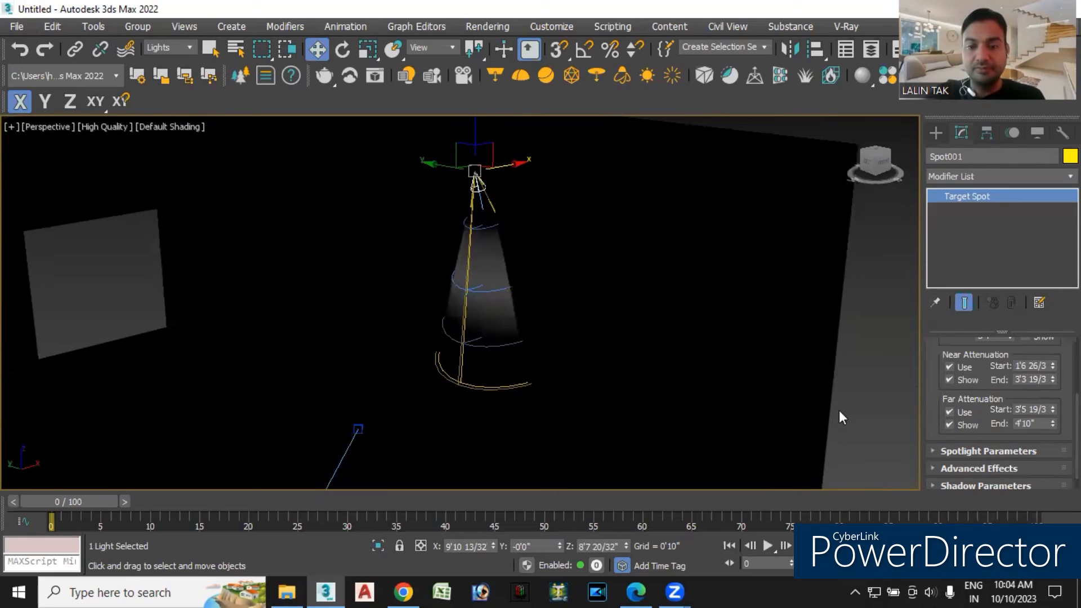
Raise the spotlight's intensity multiplier to 3.23 and check its cone on the wall from farther away.
scroll(1002, 389, "up", 5)
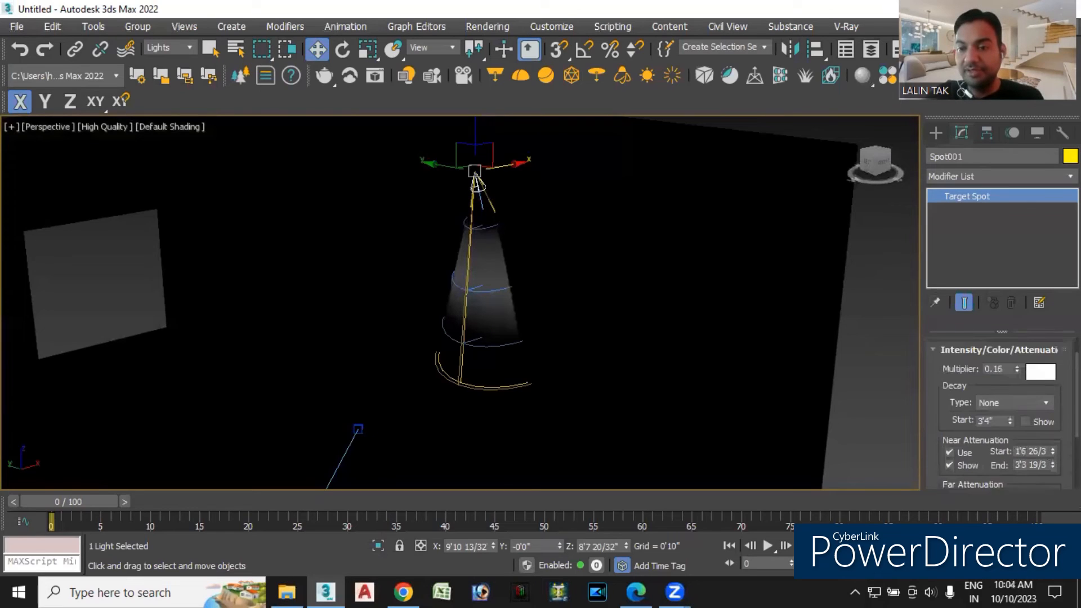
left_click_drag(1017, 394, 1031, 169)
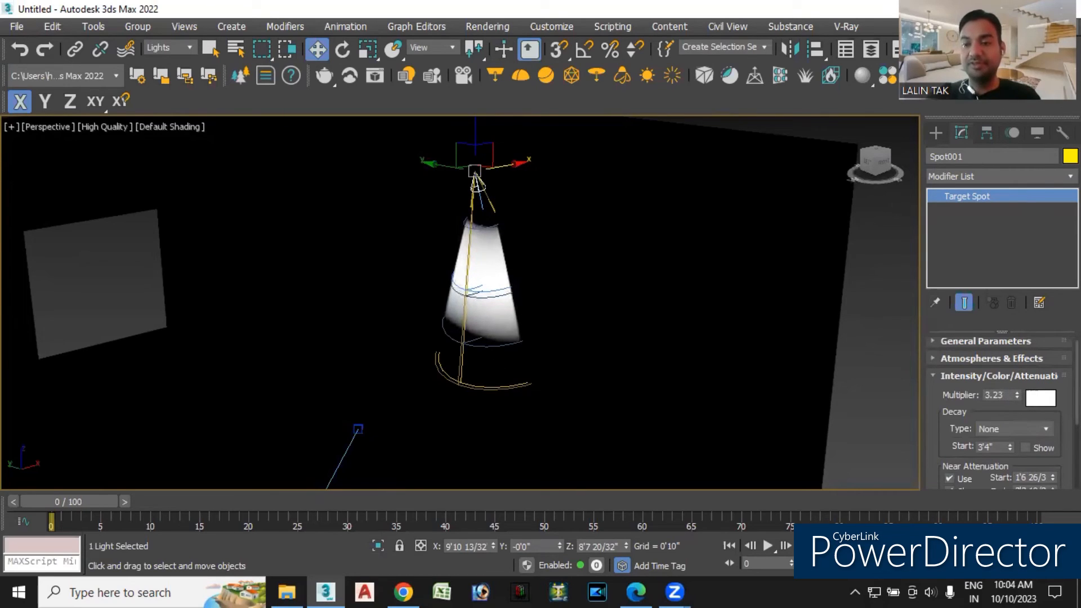
scroll(1002, 394, "up", 1)
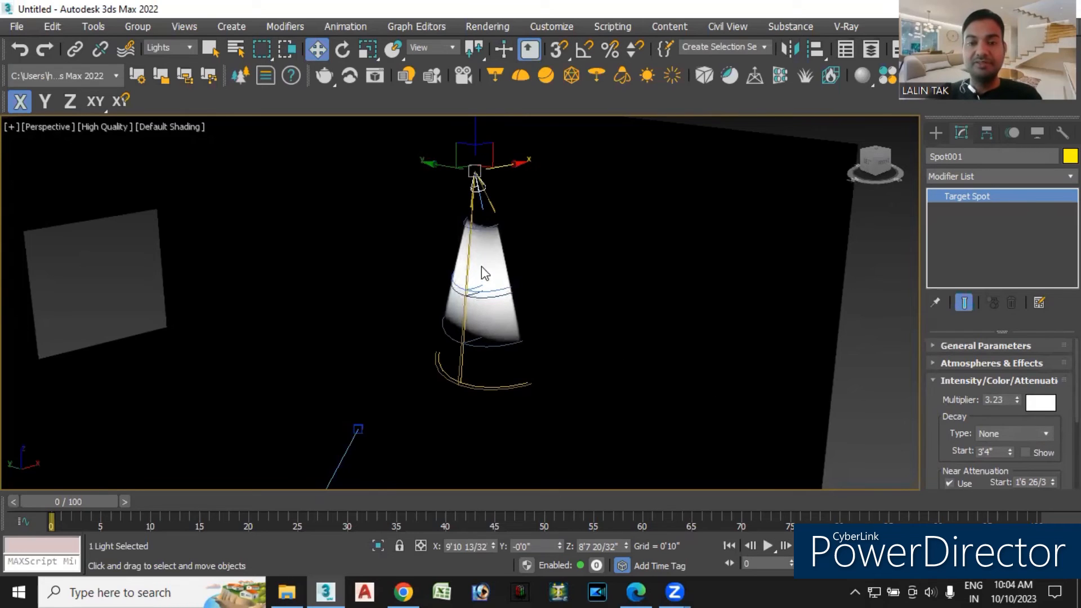
scroll(481, 266, "down", 4)
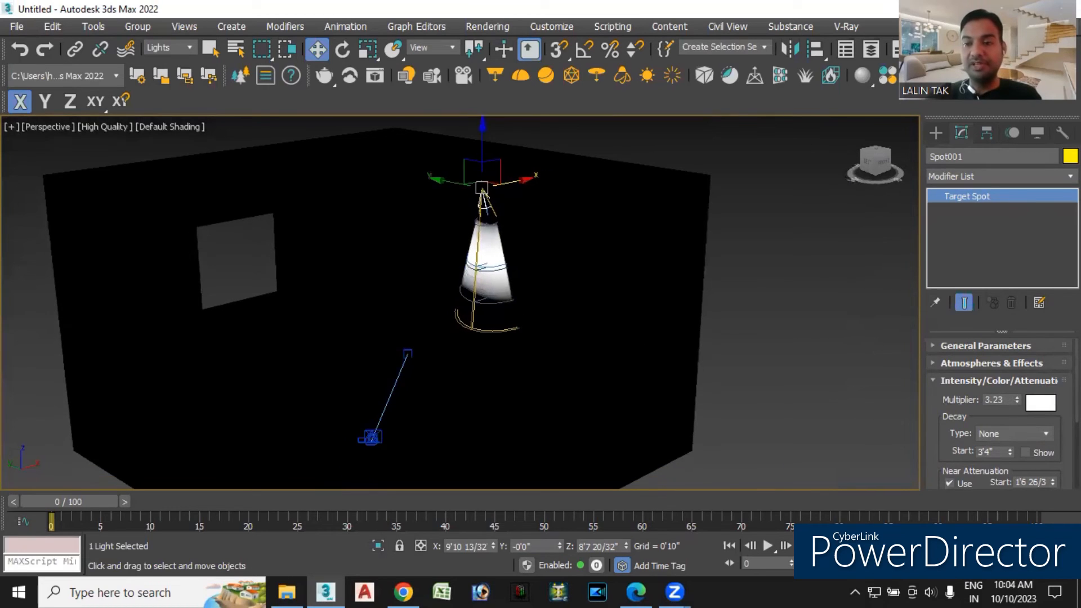
Delete the spotlight and start a Target Light from the Photometric light types.
left_click(937, 133)
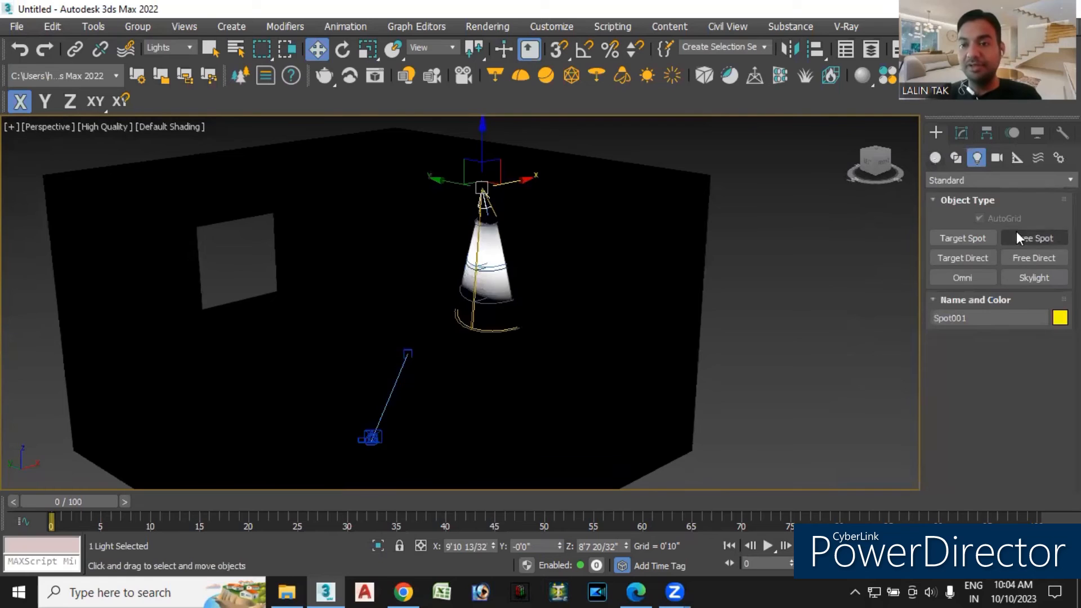
key("Delete")
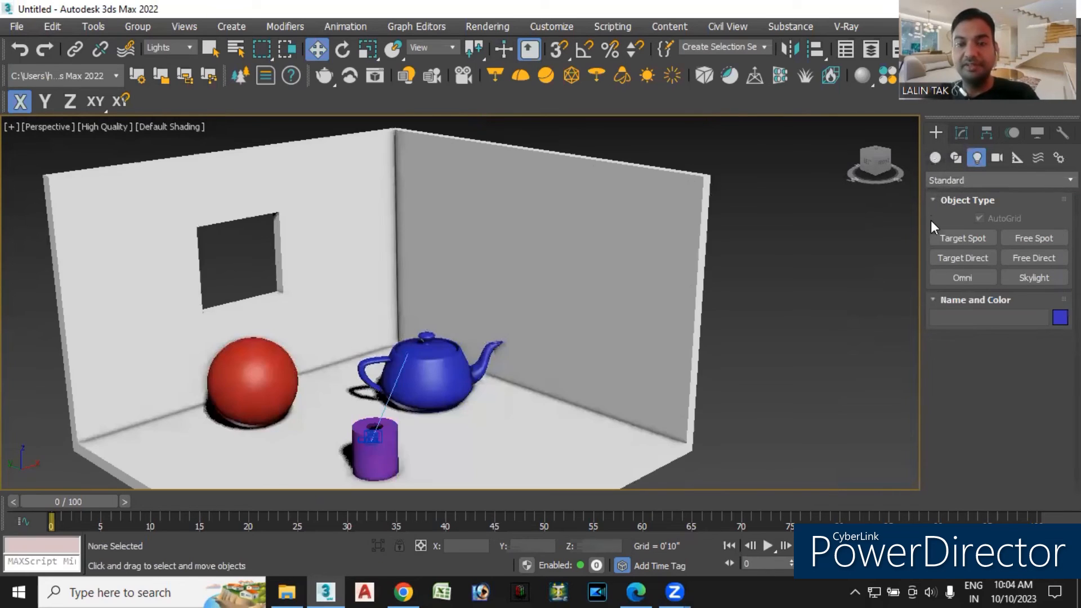
left_click(972, 180)
left_click(974, 192)
left_click(975, 238)
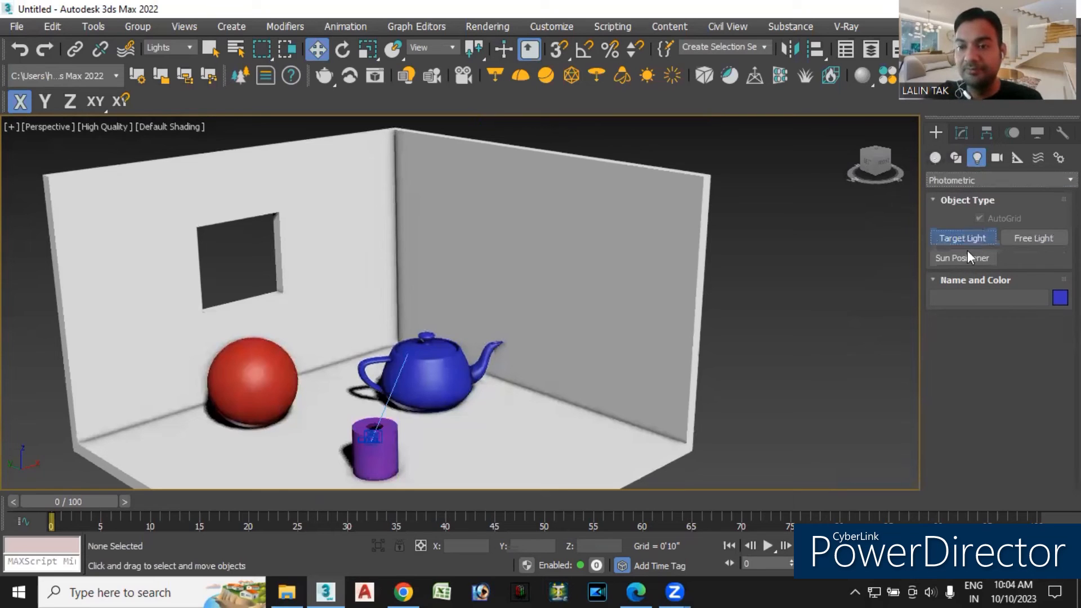
In the front view, create the Target Light aimed straight down over the teapot, target distance about 8'1", and return to perspective.
left_click(529, 409)
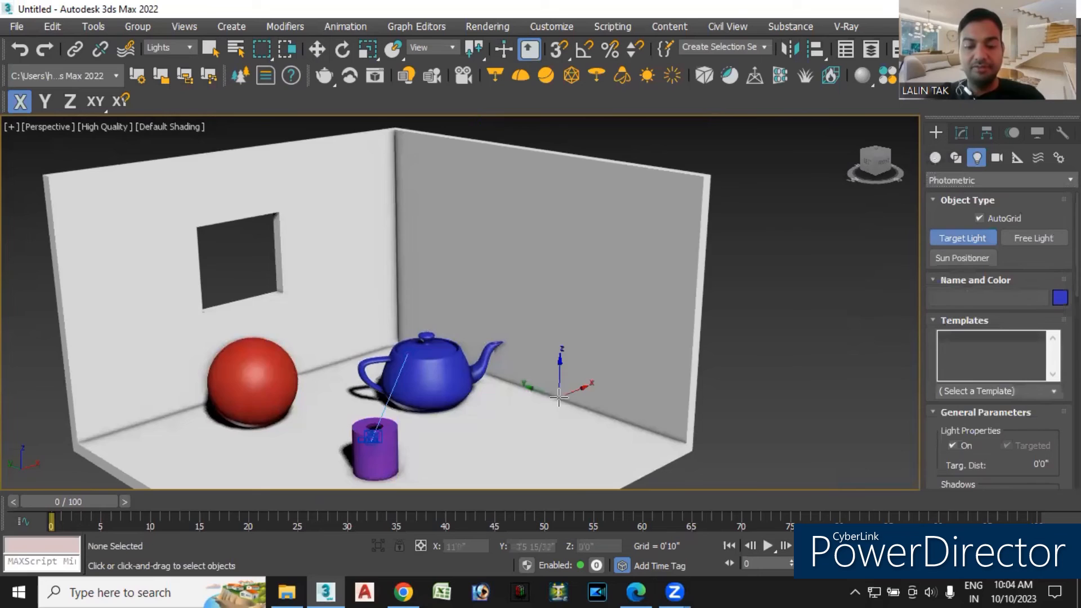
key("f")
left_click(561, 242)
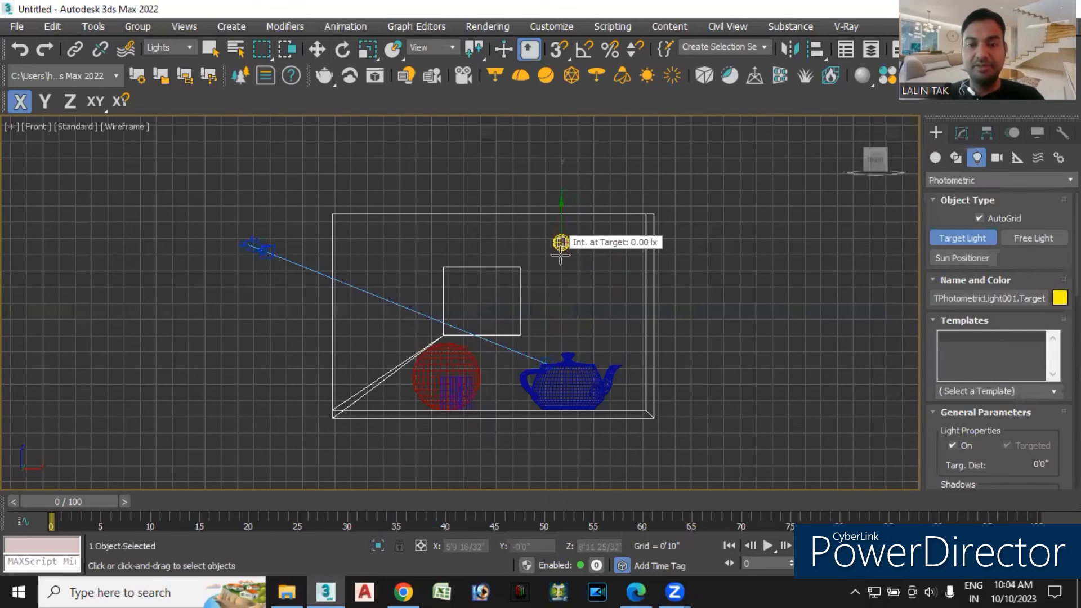
left_click_drag(589, 316, 671, 331)
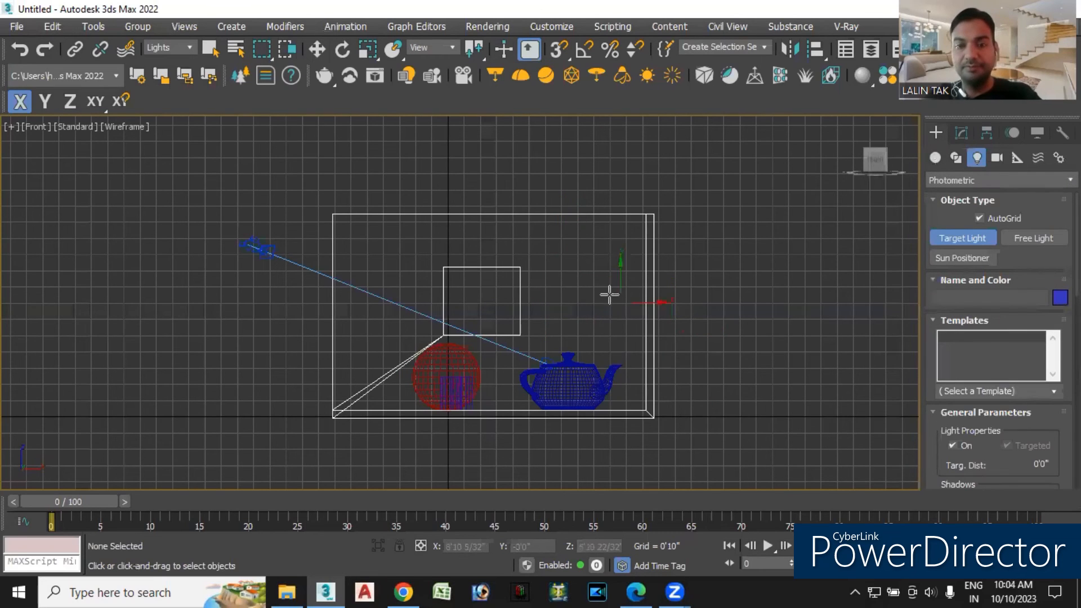
left_click_drag(558, 248, 559, 406)
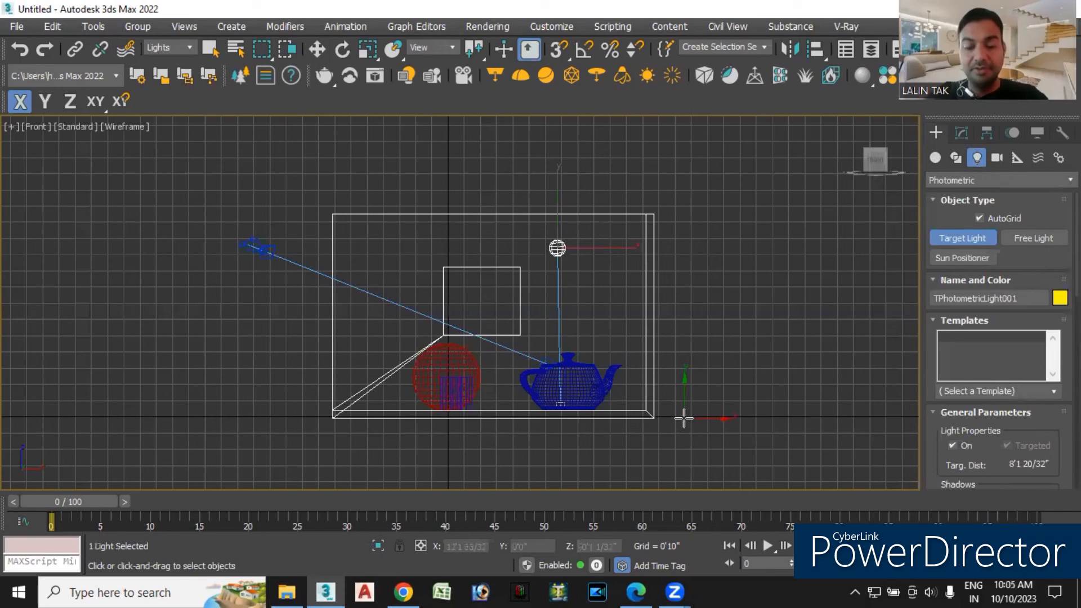
key("p")
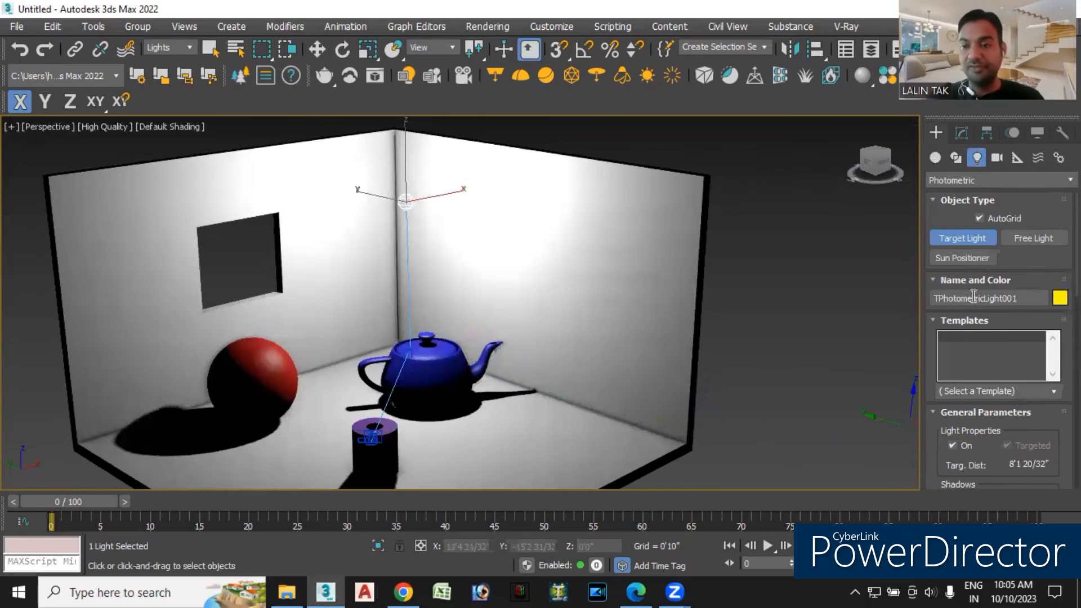
Collapse the rollouts above General Parameters and set the target light's distribution type to Photometric Web.
left_click(964, 199)
left_click(962, 216)
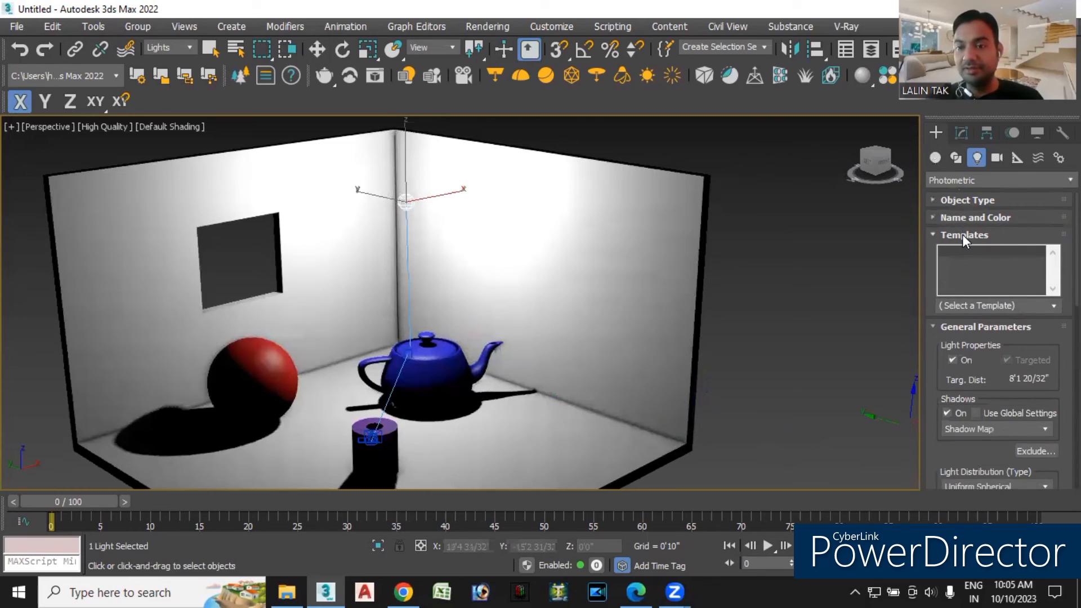
left_click(963, 234)
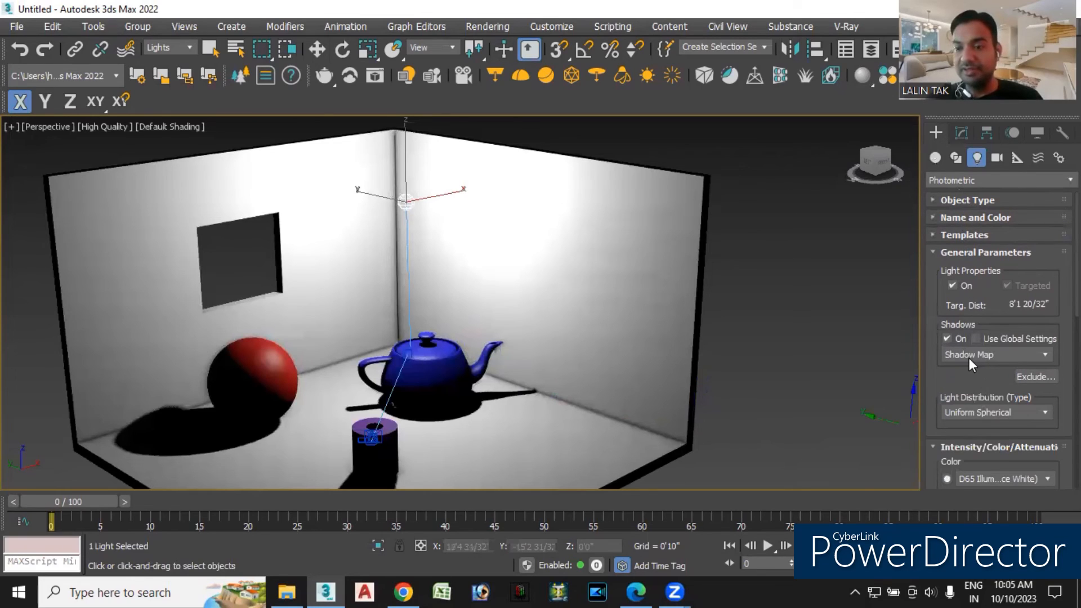
left_click(986, 412)
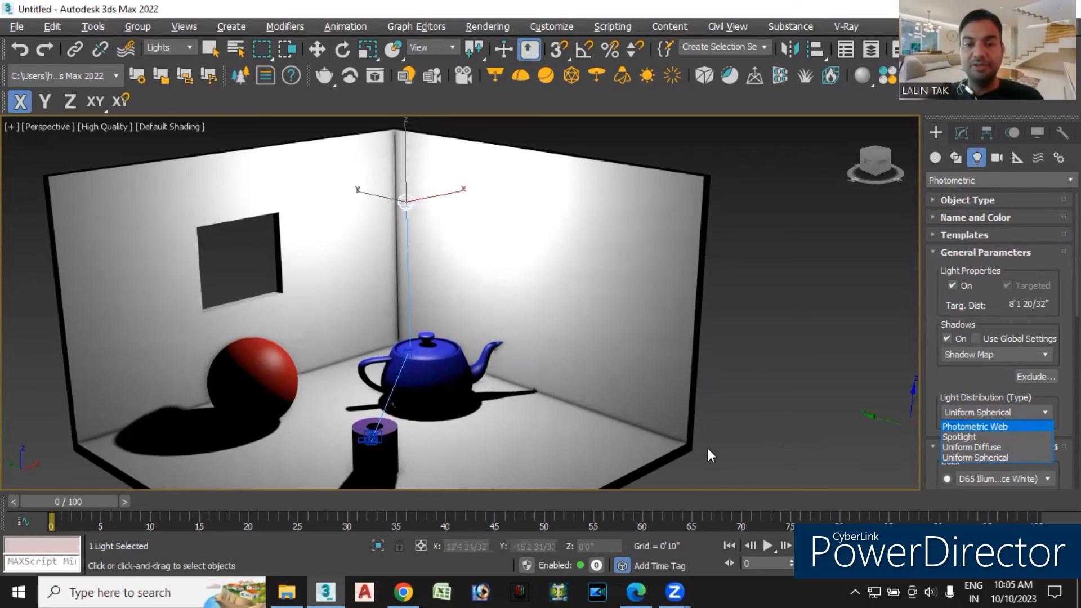
left_click(984, 425)
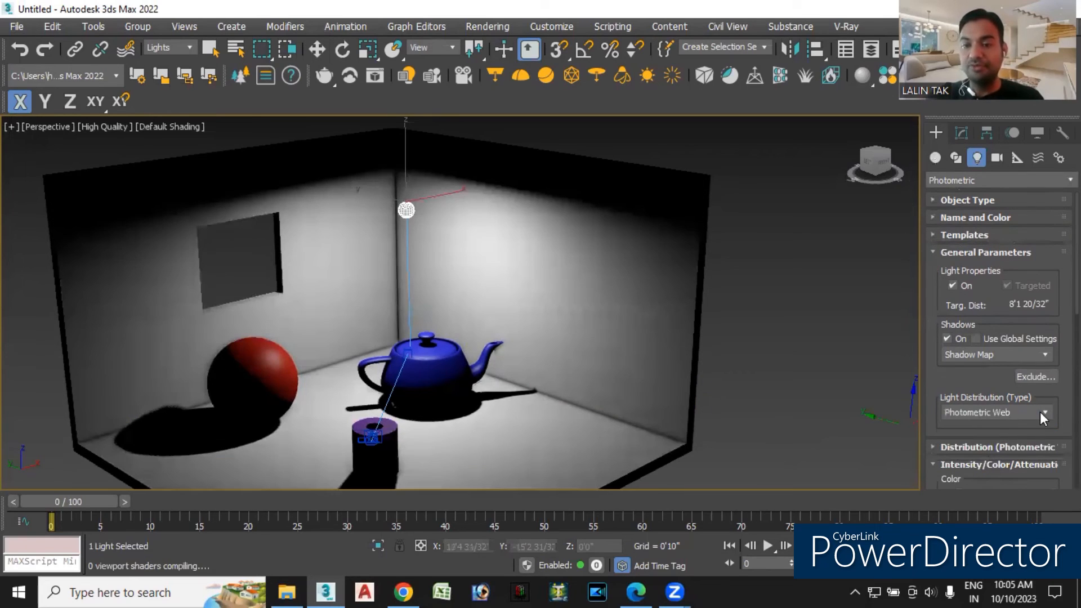
Look through the target light's remaining parameters and expand its Photometric Web distribution settings.
scroll(1000, 338, "down", 3)
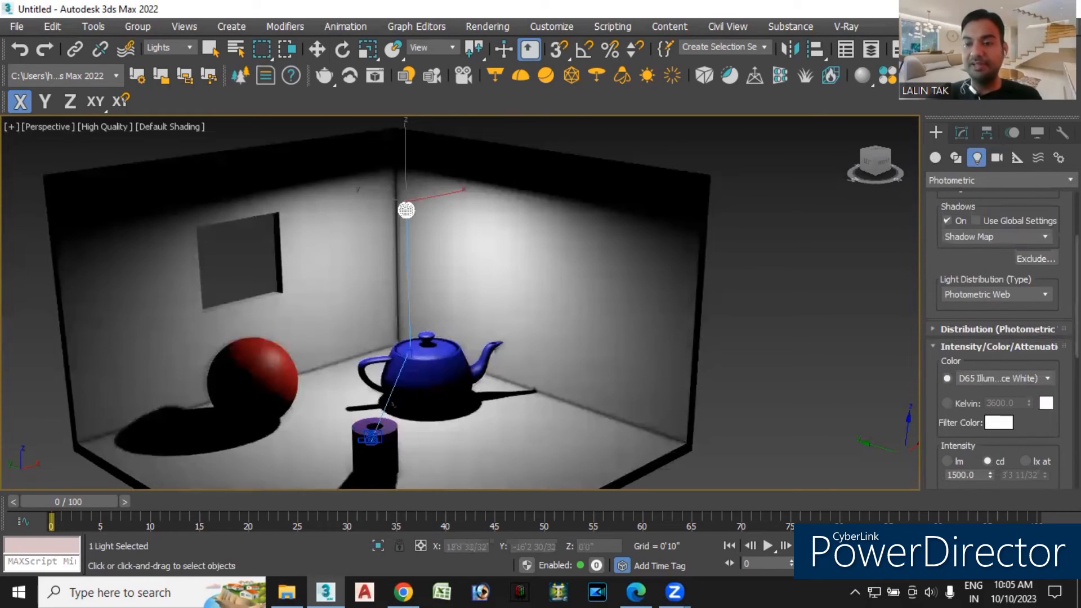
scroll(999, 338, "down", 5)
scroll(1000, 338, "down", 2)
scroll(999, 338, "up", 5)
scroll(1028, 308, "up", 1)
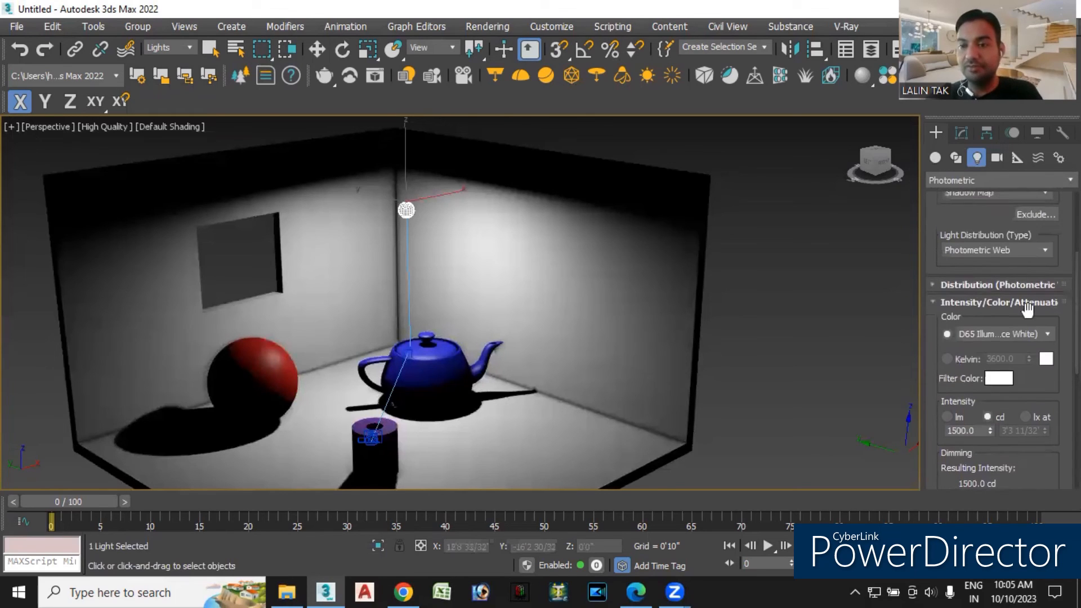
left_click(969, 284)
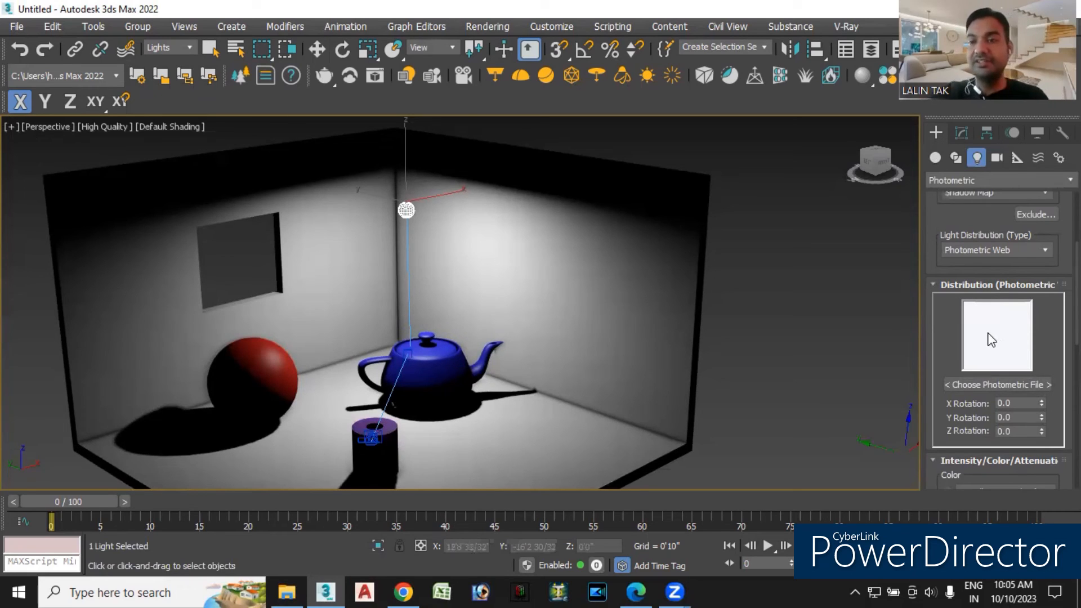
Change the target light's distribution type to Spotlight and inspect the lit area around the teapot and the light's remaining parameters.
left_click(998, 249)
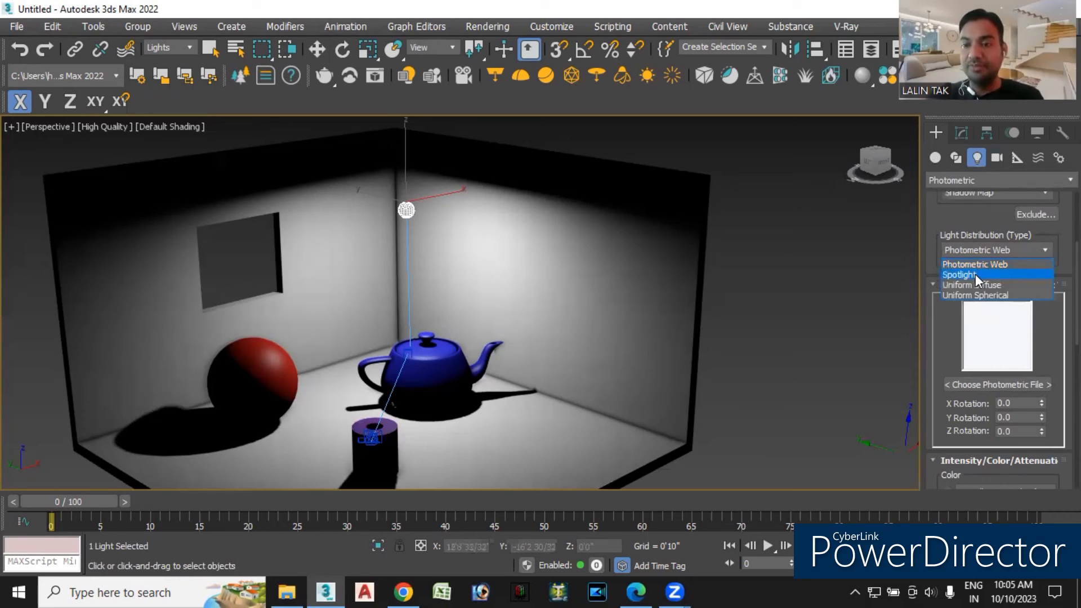
left_click(980, 275)
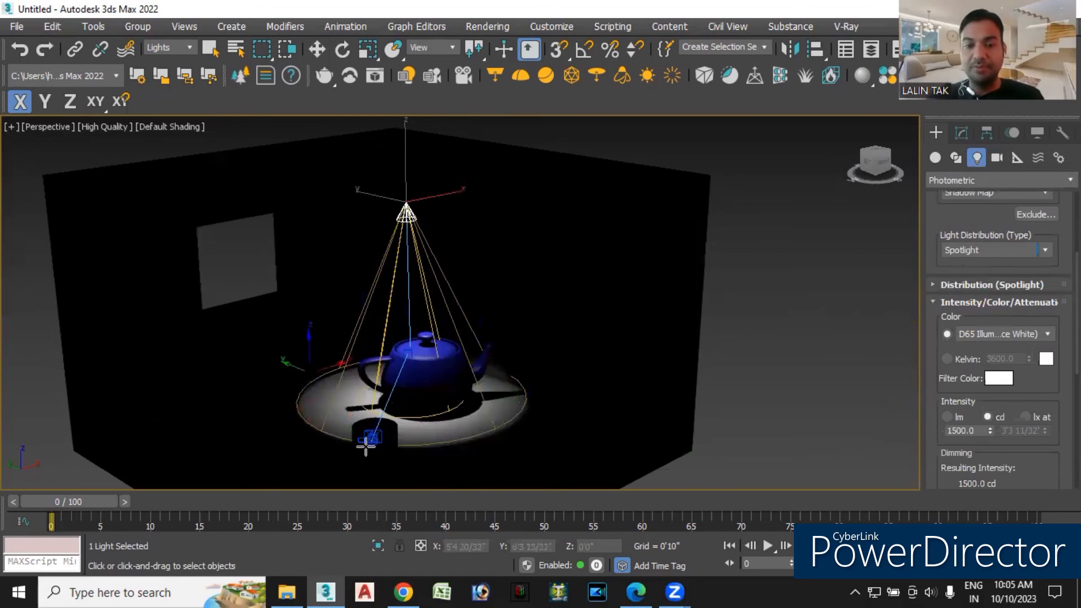
scroll(470, 443, "up", 3)
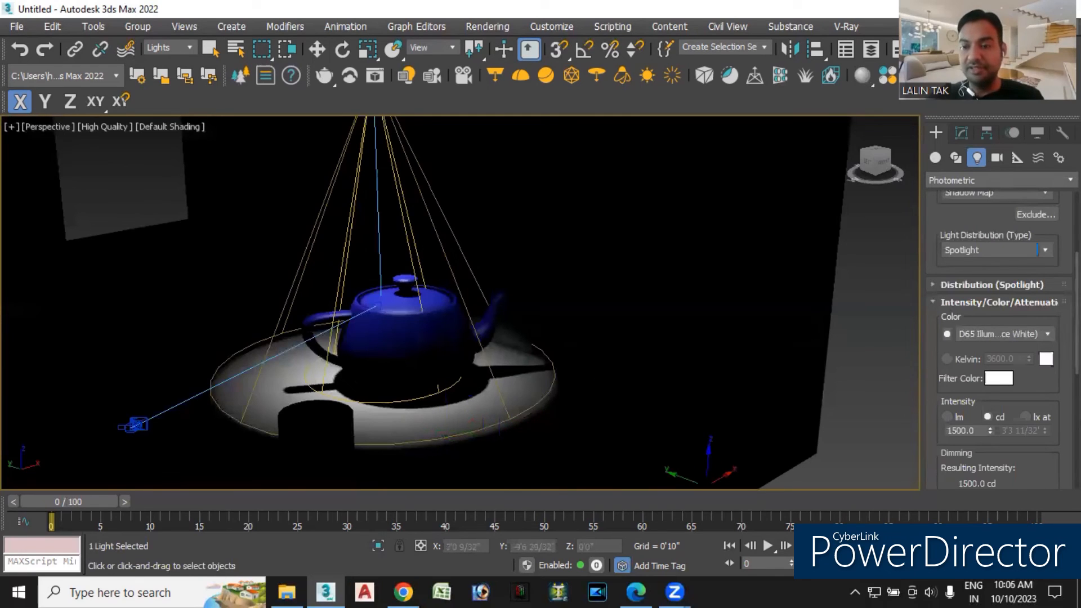
scroll(1018, 361, "down", 5)
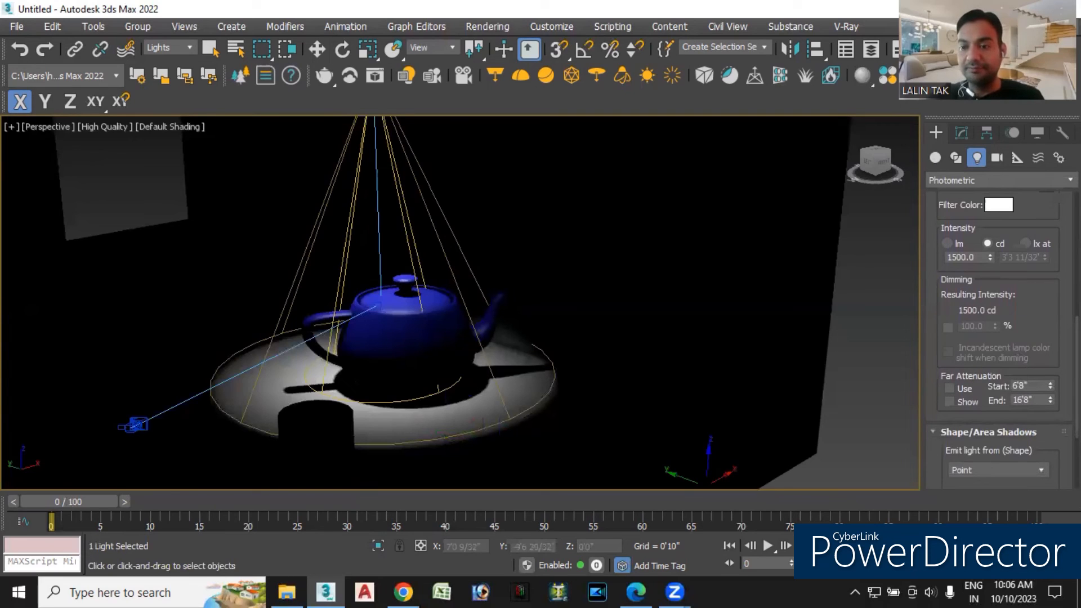
Examine the spotlight's Shape/Area Shadows, Shadow Map Params, and Intensity/Color/Attenuation settings.
scroll(1003, 338, "down", 5)
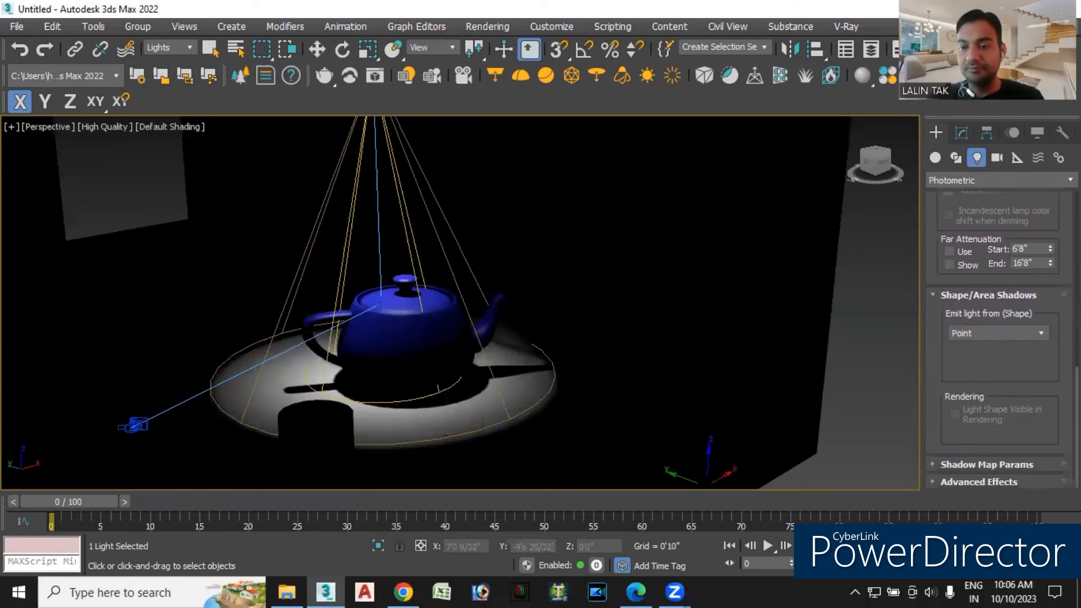
left_click(1031, 463)
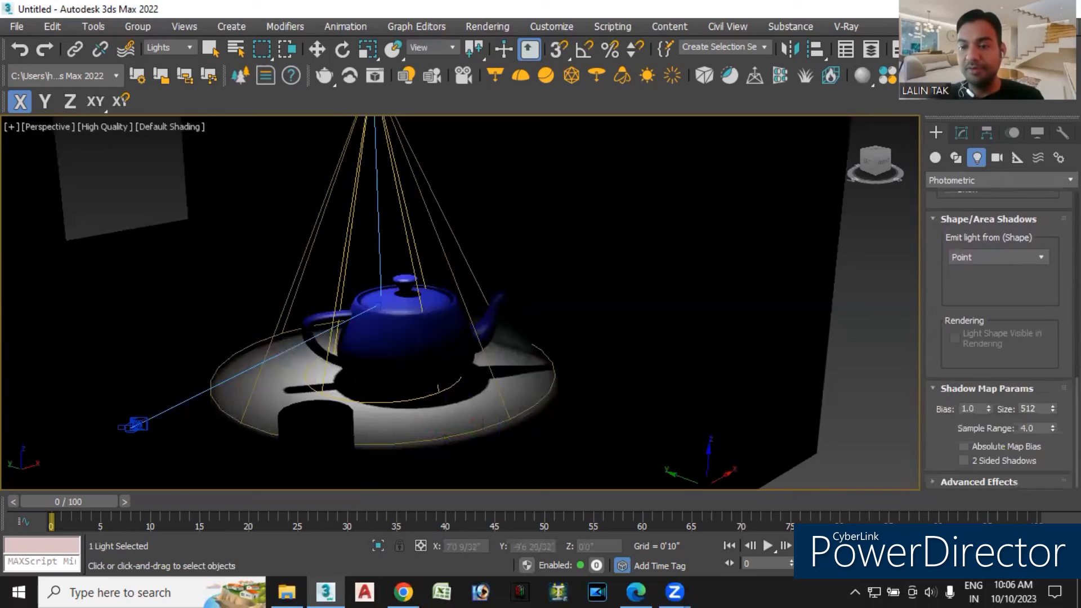
left_click(1005, 390)
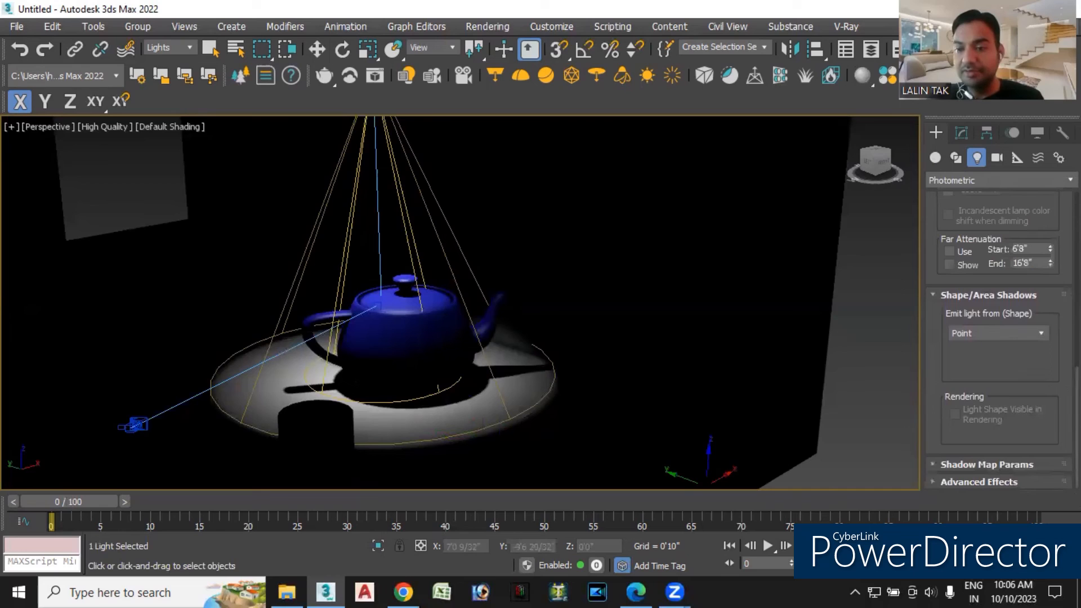
scroll(970, 337, "up", 2)
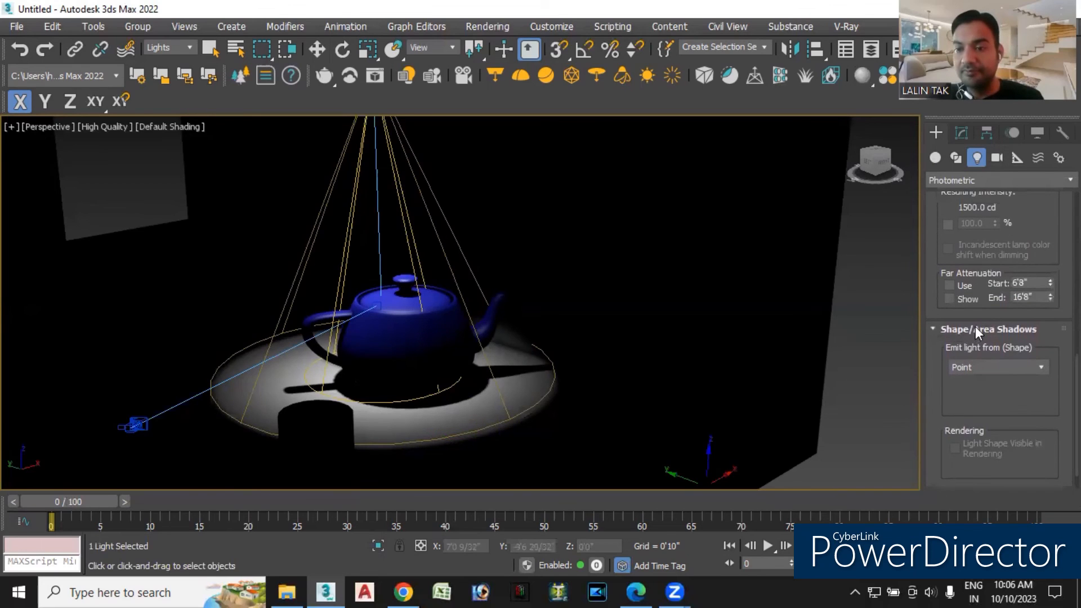
left_click(970, 331)
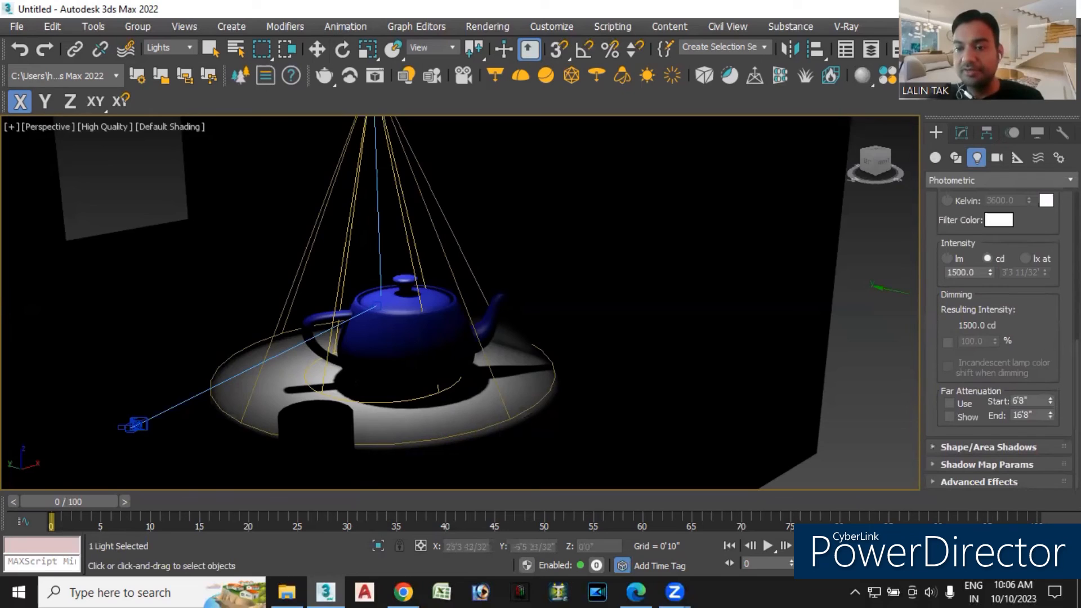
scroll(1000, 338, "up", 2)
scroll(1000, 338, "down", 2)
left_click(989, 446)
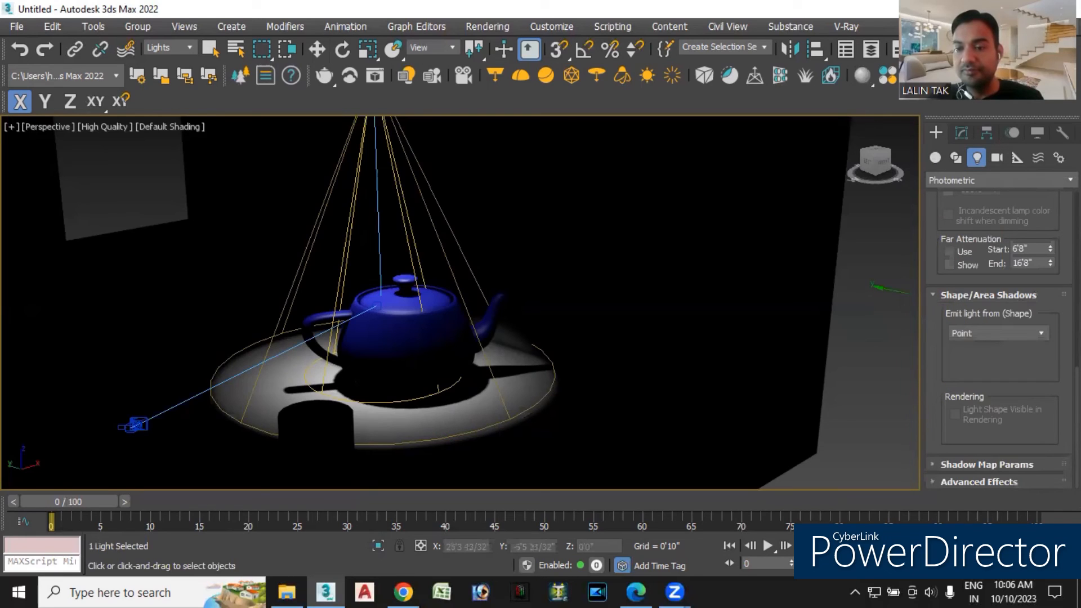
scroll(1000, 338, "up", 6)
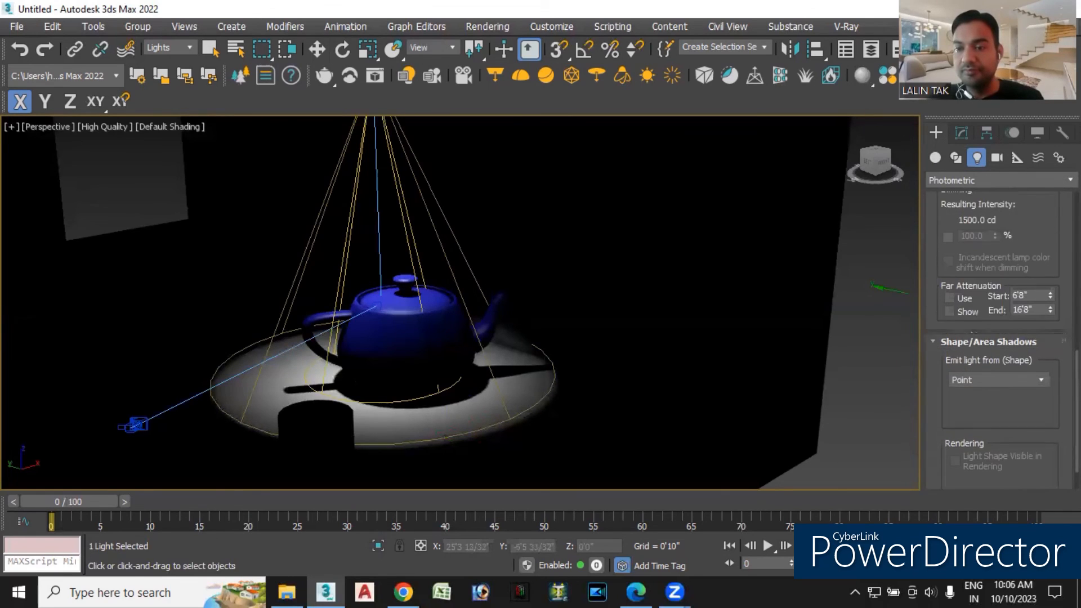
scroll(1000, 338, "up", 4)
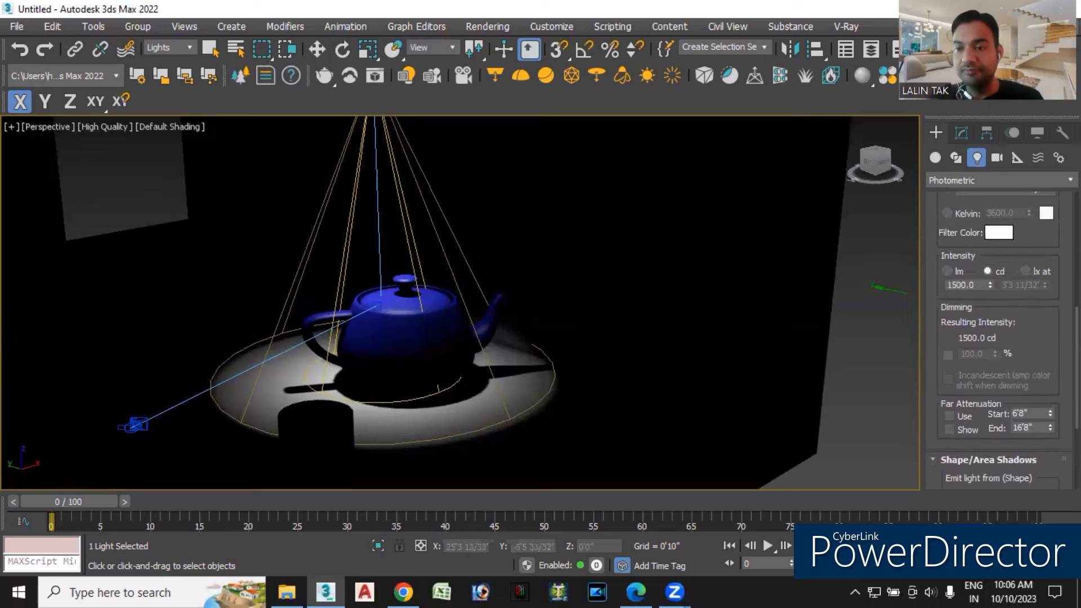
scroll(1000, 338, "up", 6)
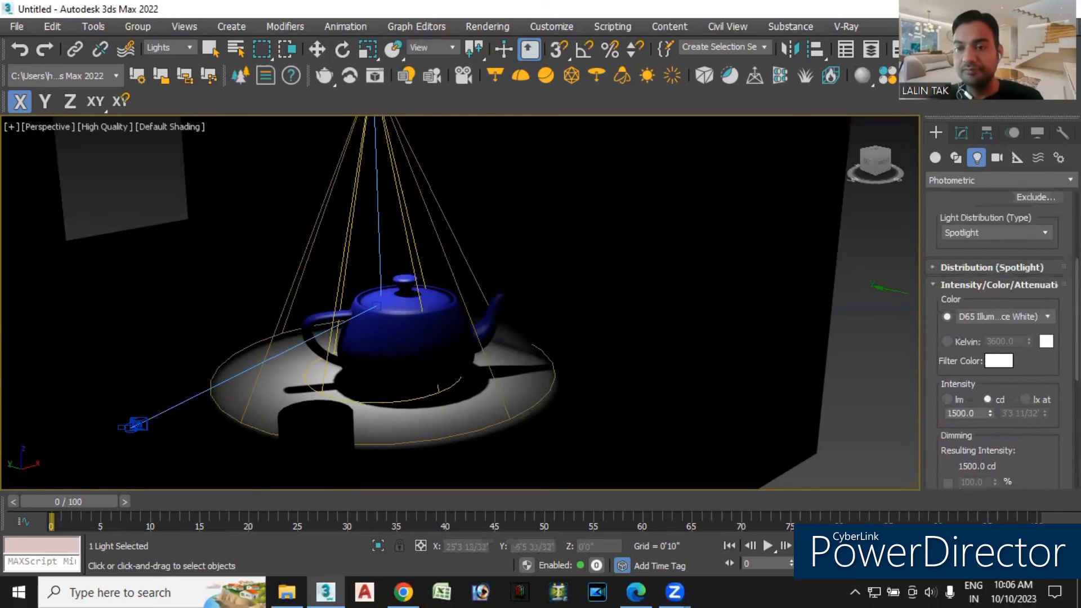
Open the spotlight distribution settings and try a Hotspot/Beam of 50 and a Falloff/Field of 50.
mouse_move(675, 592)
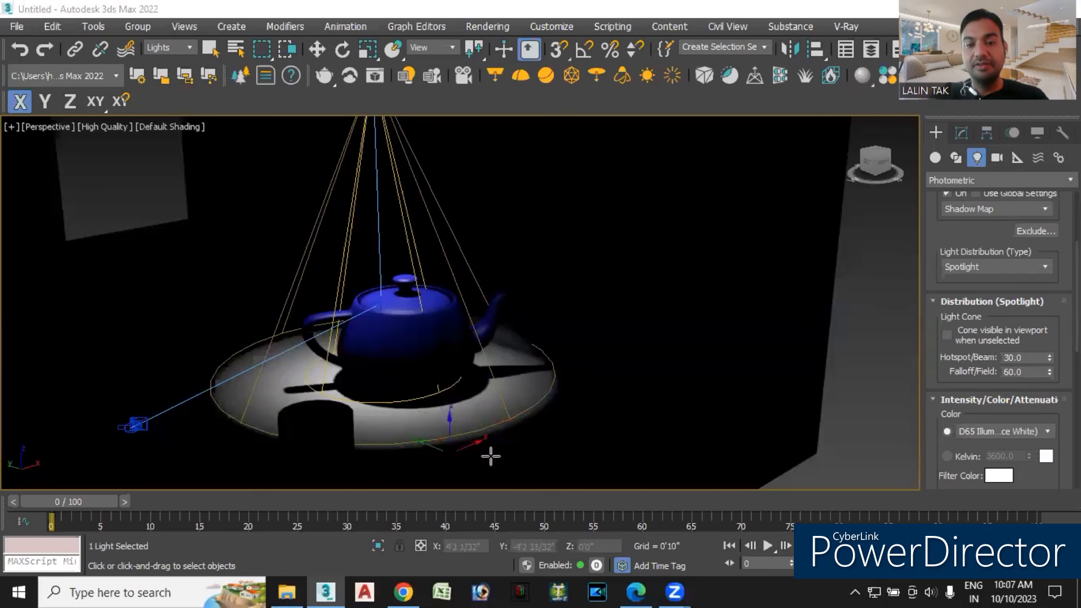
left_click_drag(1050, 358, 1049, 338)
left_click_drag(1050, 323, 1053, 384)
left_click(1049, 360)
type("50")
key("Tab")
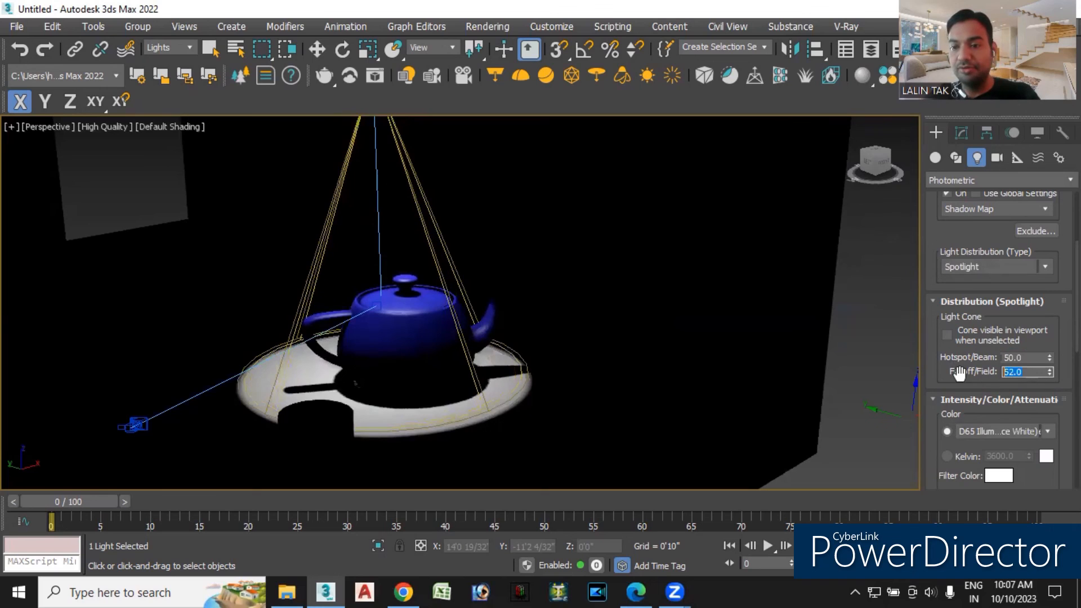
type("50")
key("Return")
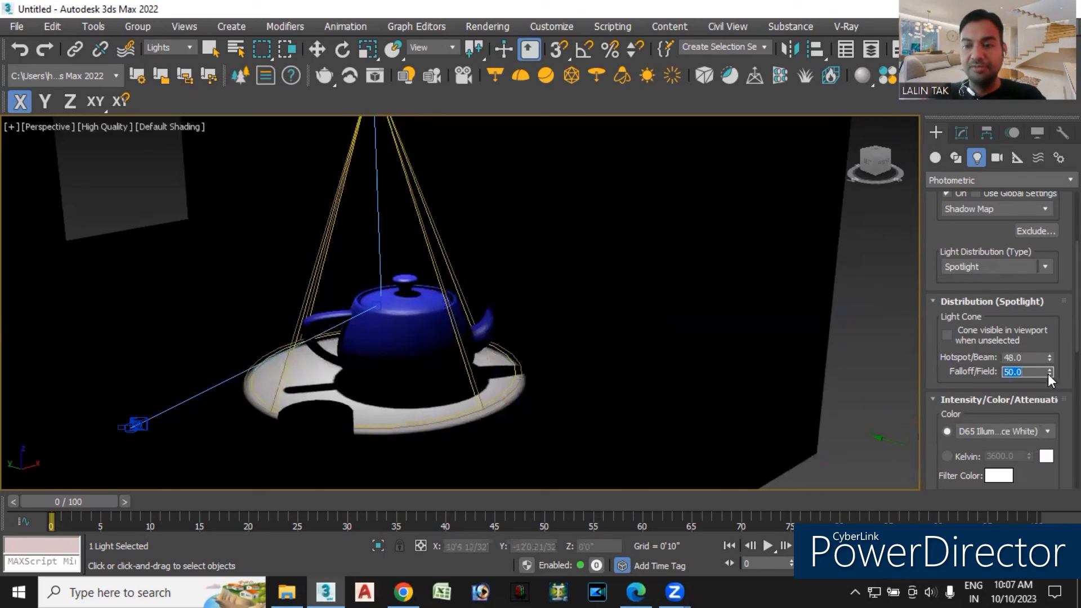
Widen the spotlight cone to a Hotspot/Beam of 61 and a Falloff/Field of 64.
left_click_drag(1050, 370, 1051, 359)
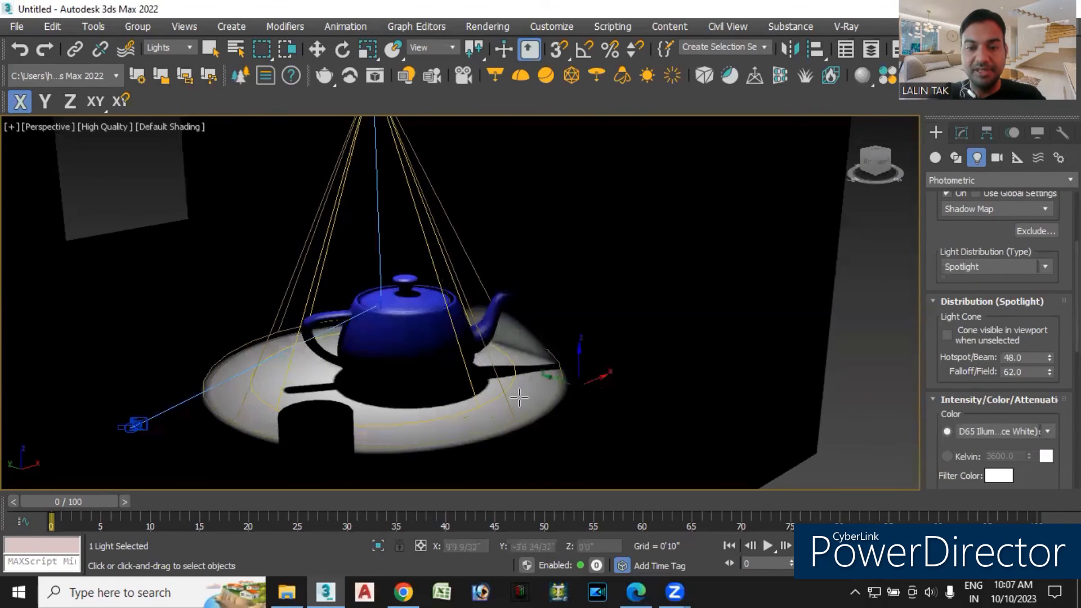
left_click_drag(528, 411, 1049, 332)
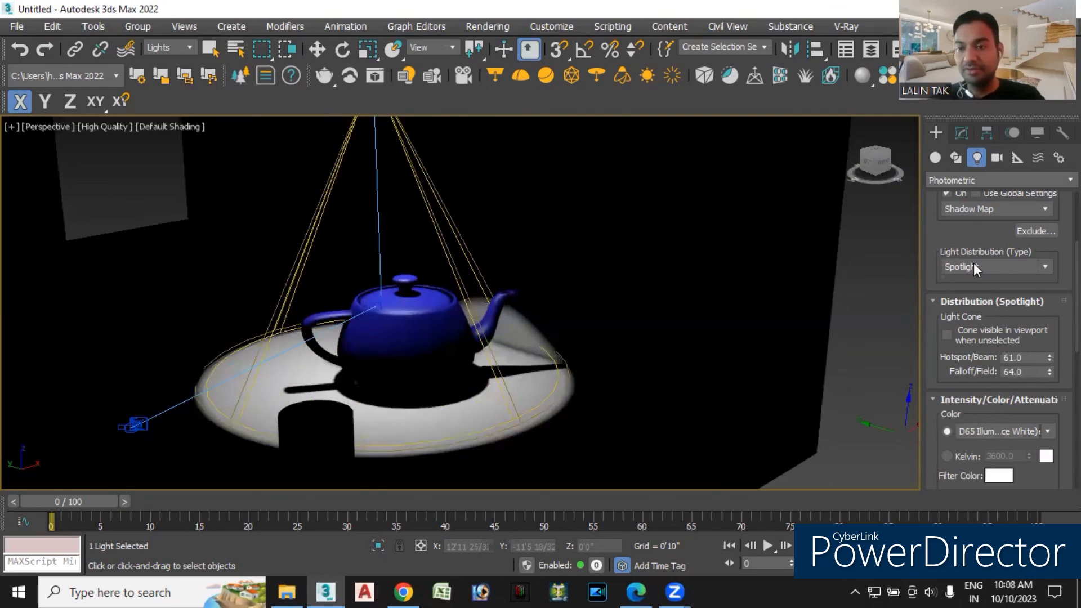
Try the Uniform Diffuse distribution type on the target light and inspect its effect on the room.
left_click(1007, 266)
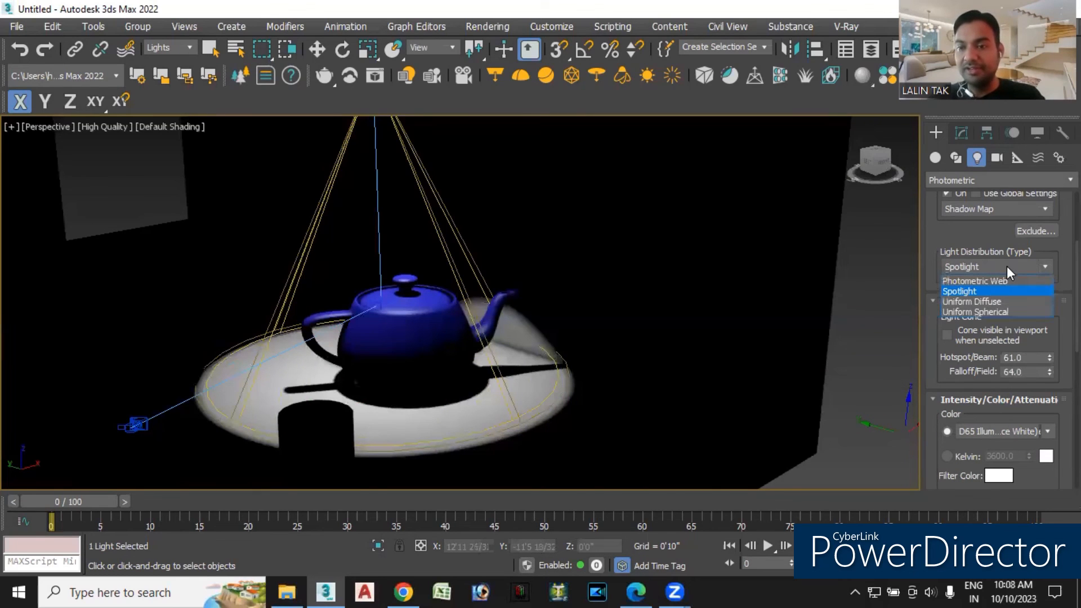
left_click(981, 302)
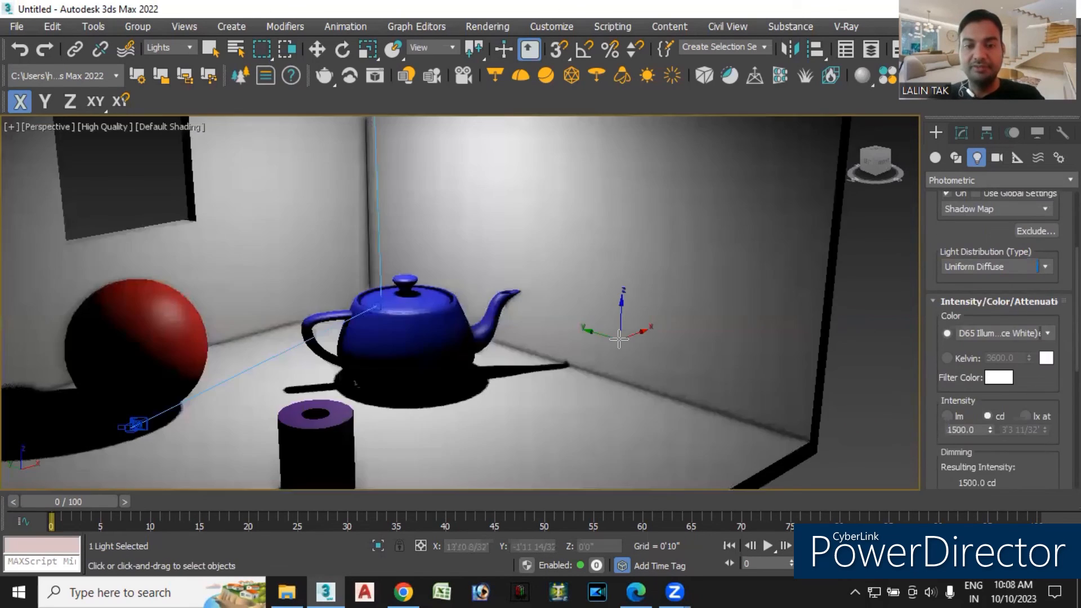
scroll(619, 339, "down", 5)
Change the target light's distribution type to Uniform Spherical and inspect the lighting across the whole room.
left_click(1036, 267)
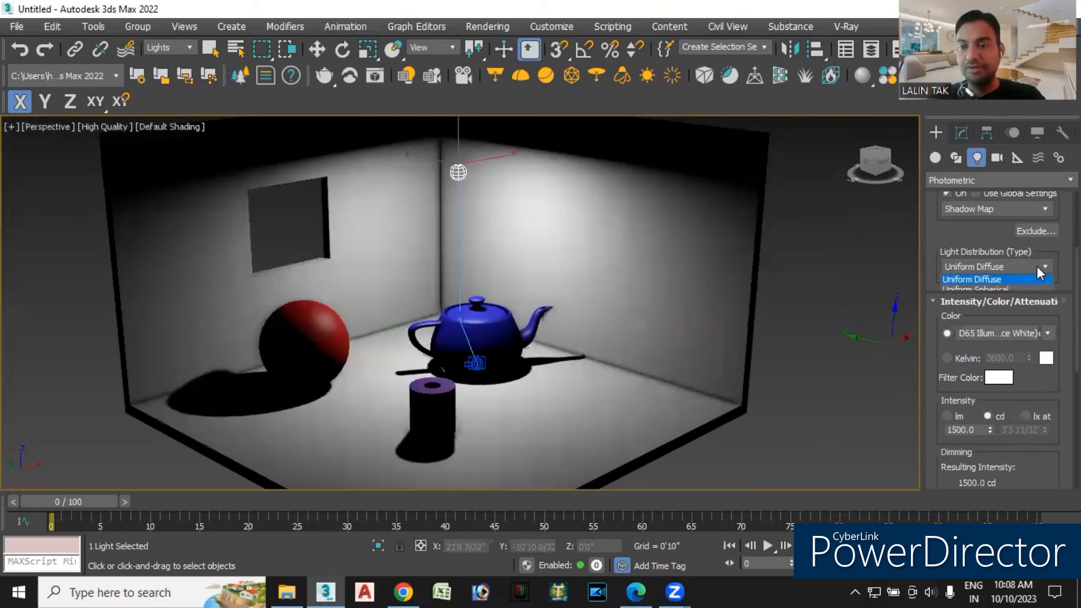
left_click(977, 309)
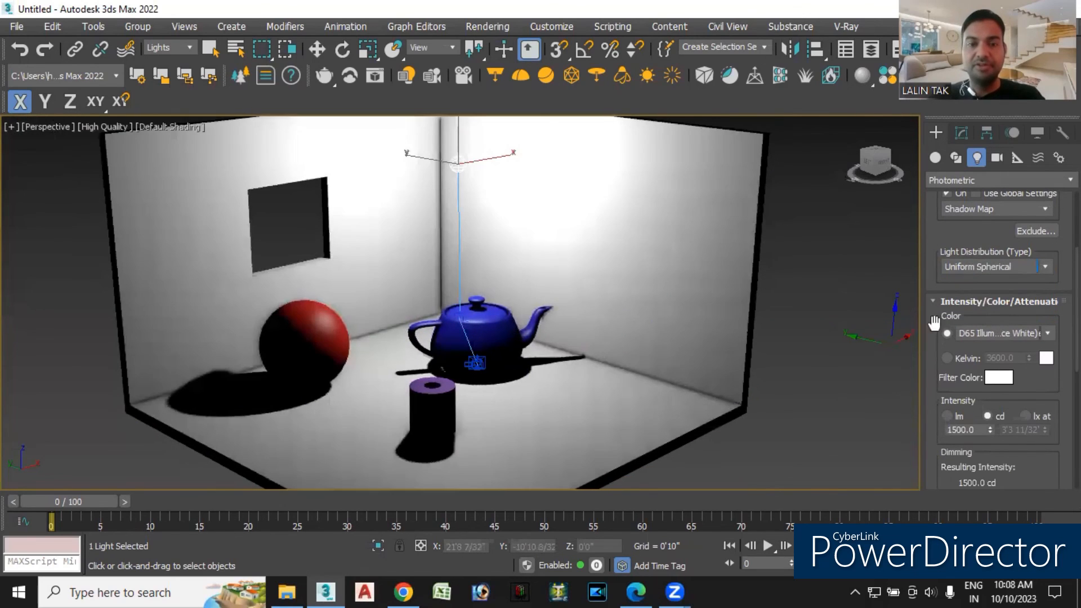
scroll(634, 362, "down", 4)
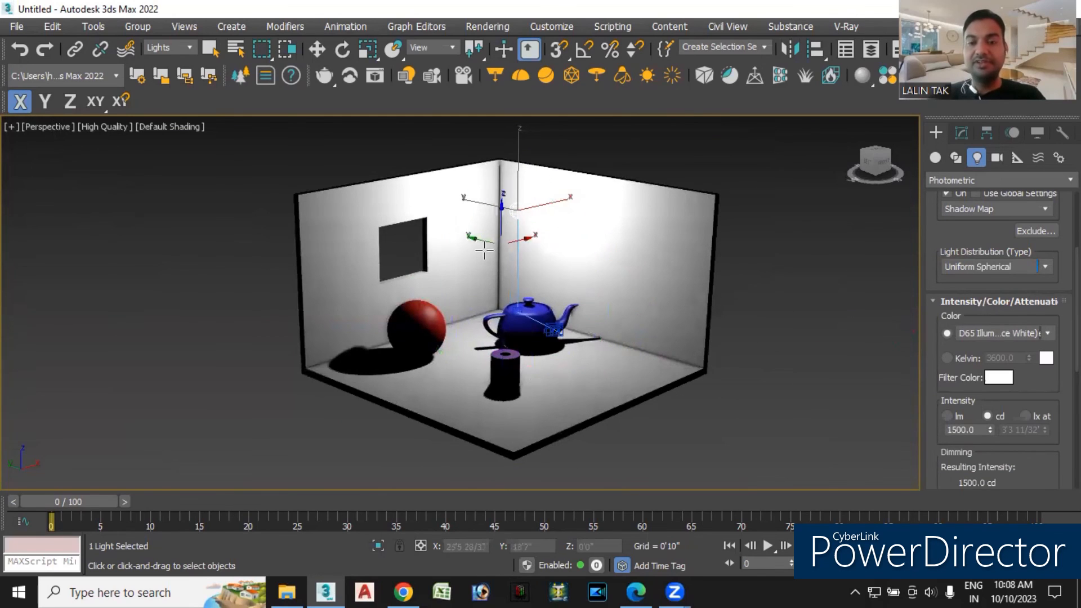
Move the target light lower above the teapot and slightly along X, to about X 6'2" and Z 6'7".
middle_click_drag(488, 344, 483, 363)
left_click(319, 50)
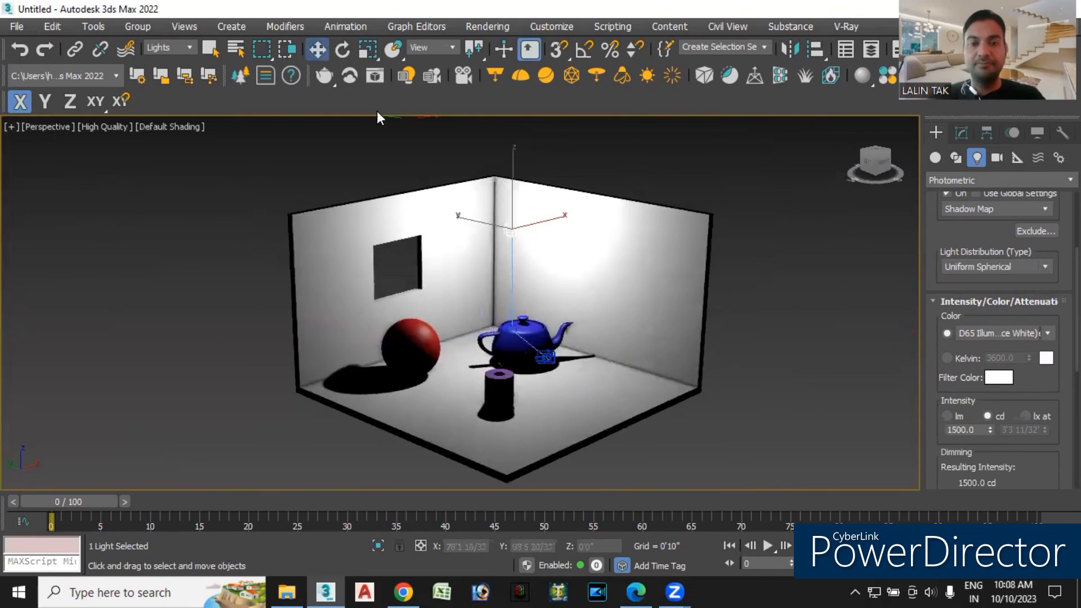
left_click_drag(513, 169, 514, 197)
mouse_move(551, 256)
left_mouse_down()
mouse_move(538, 257)
mouse_move(557, 253)
left_mouse_up()
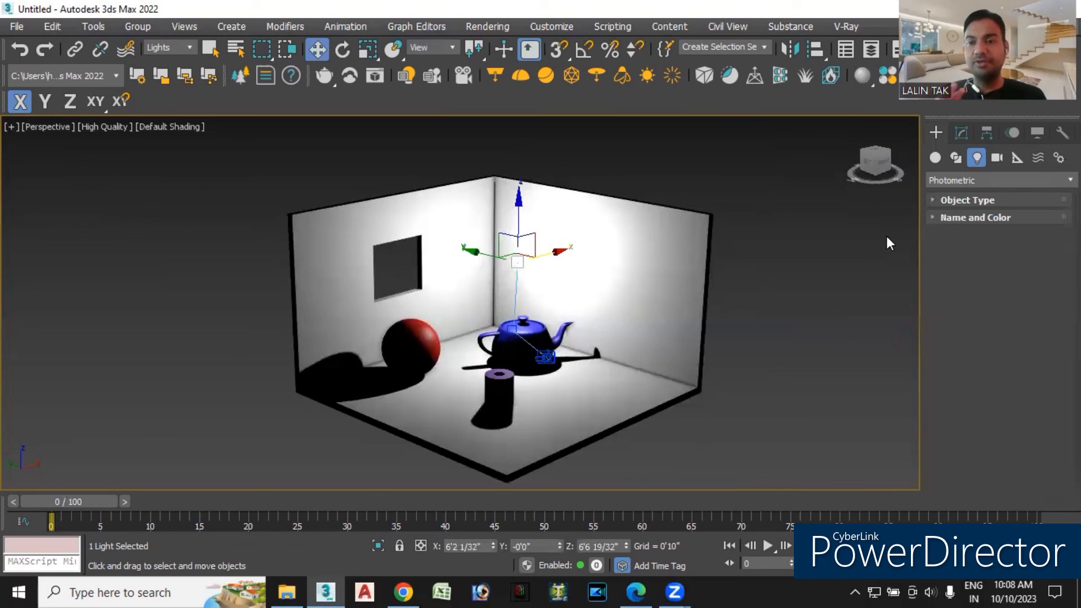
Switch the light creation category to Standard, then to VRay.
left_click(951, 181)
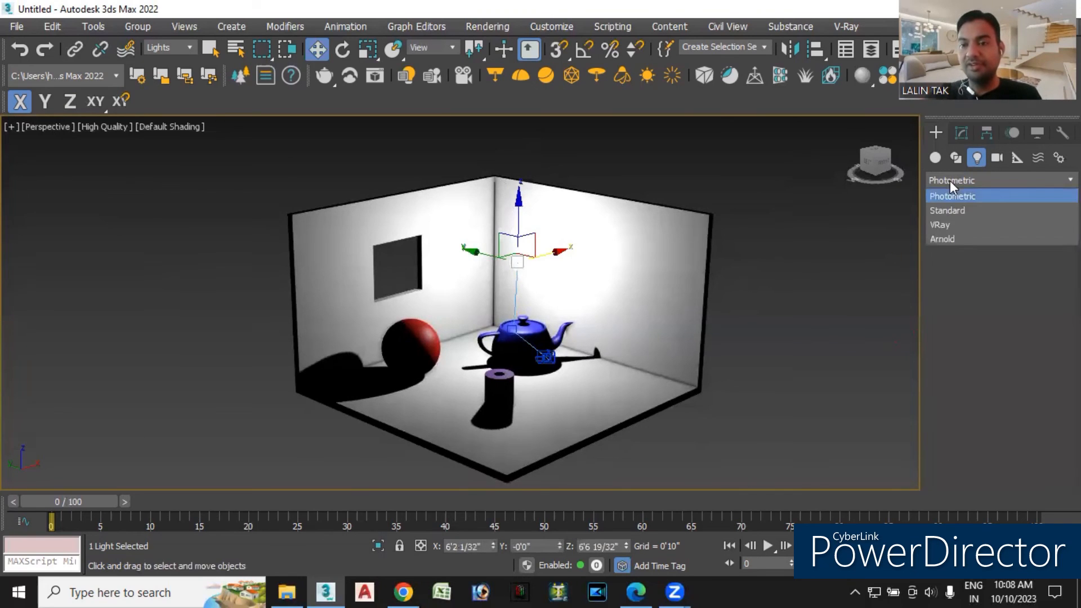
left_click(957, 210)
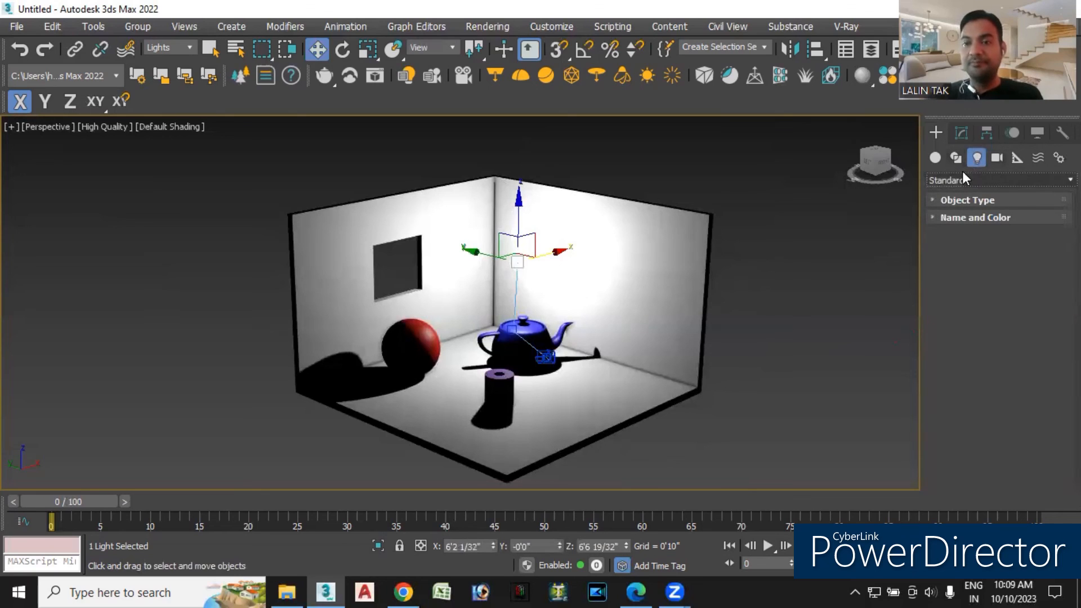
left_click(991, 178)
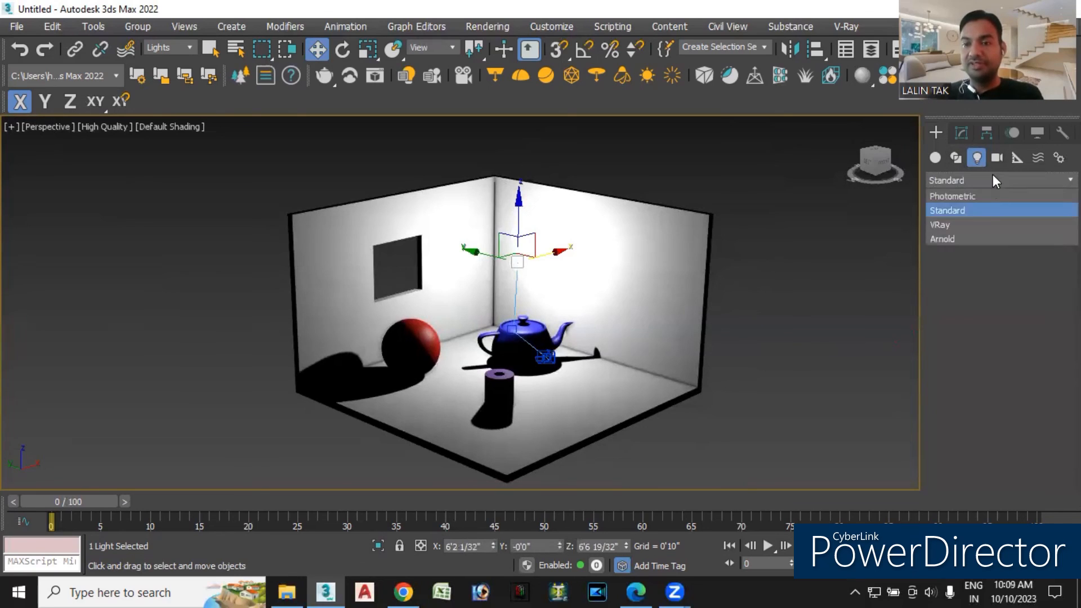
left_click(971, 231)
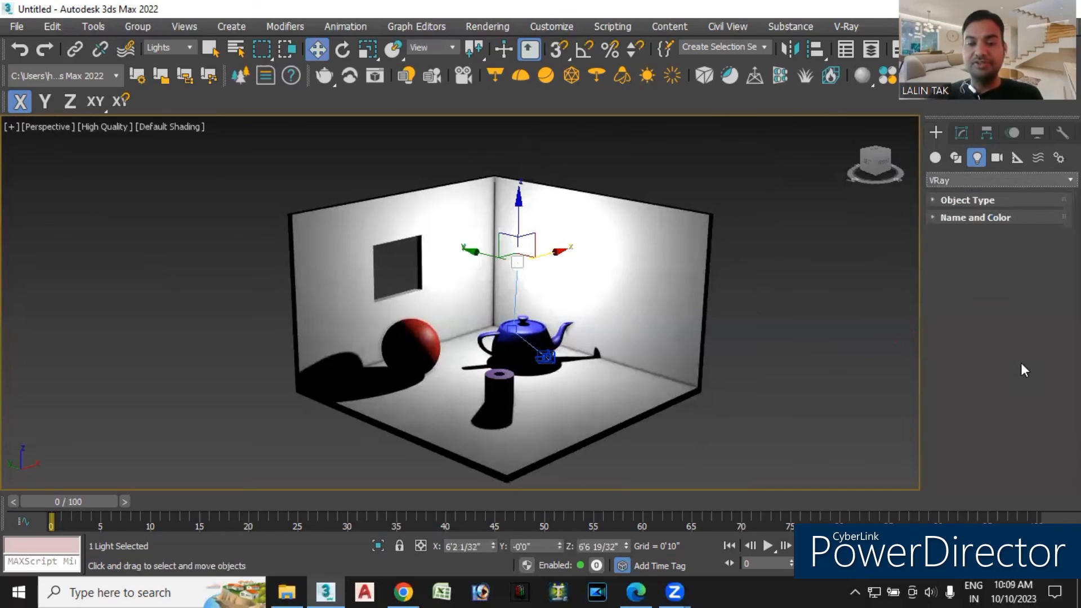
Switch to Chrome and replace the Google image search with "exterior design night view".
left_click(403, 591)
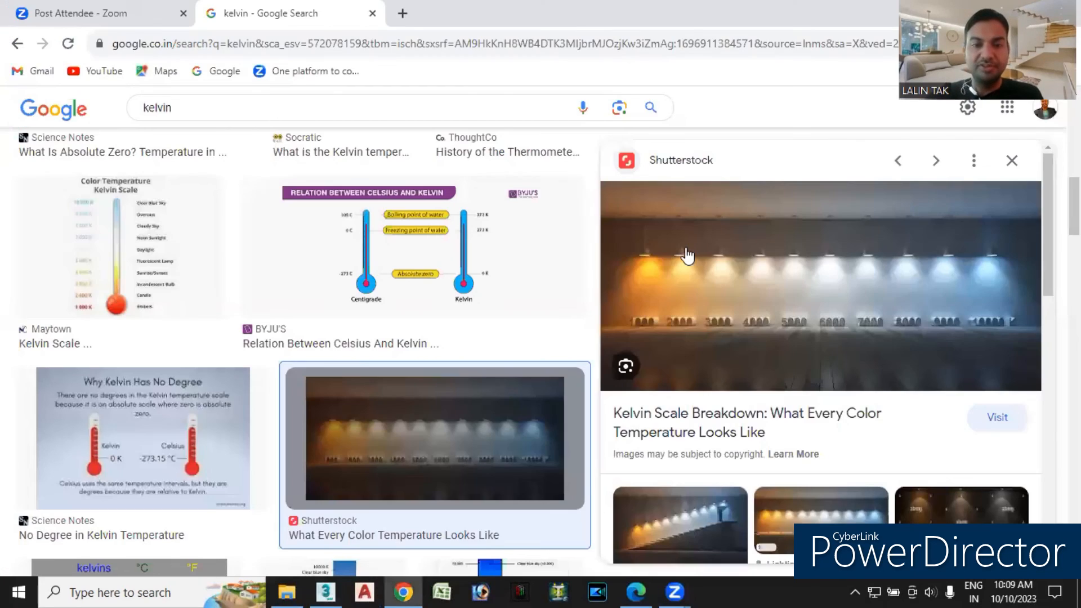
left_click(213, 115)
key("BackSpace")
key("BackSpace")
key("BackSpace")
key("BackSpace")
key("BackSpace")
key("BackSpace")
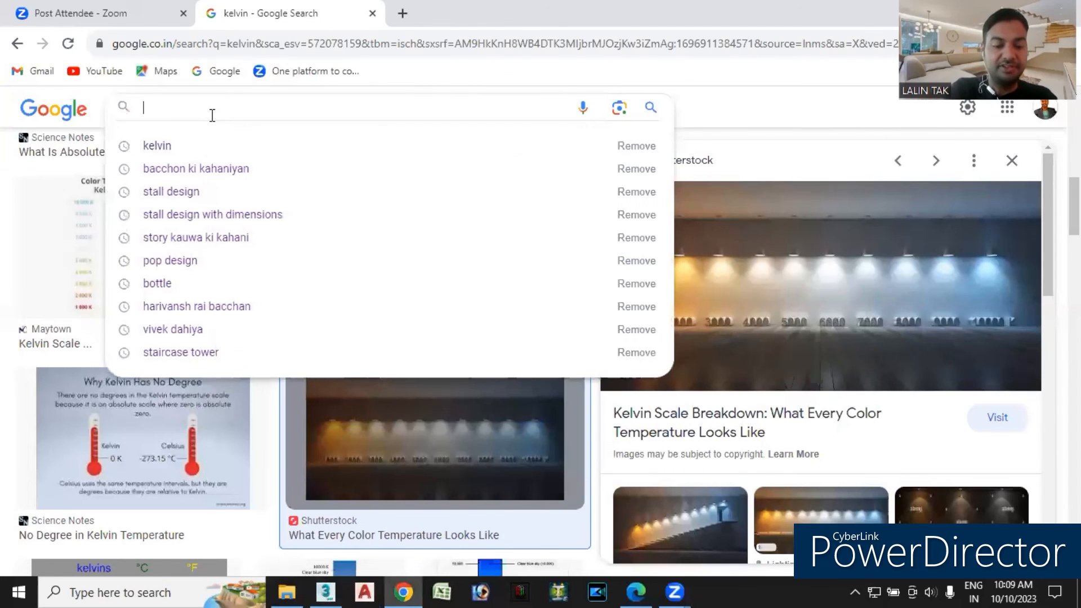
type("exterio")
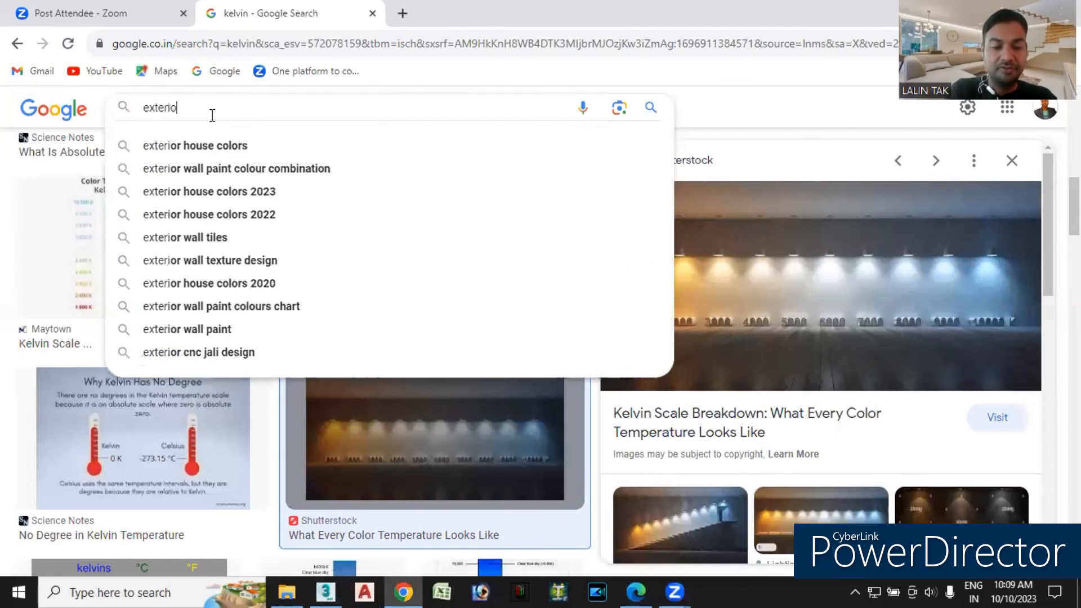
type("r des")
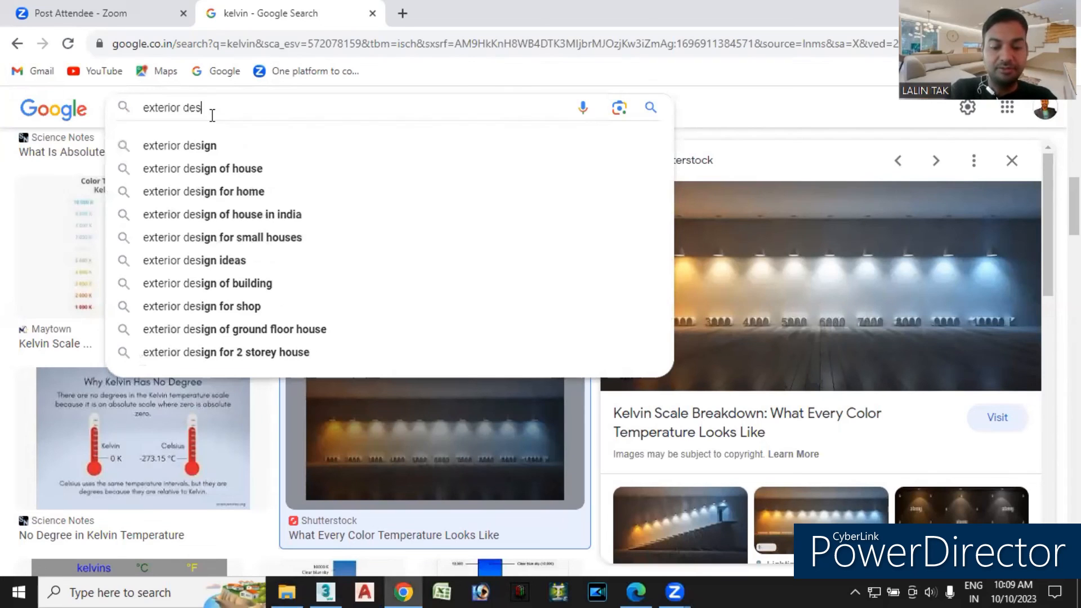
type("ign night")
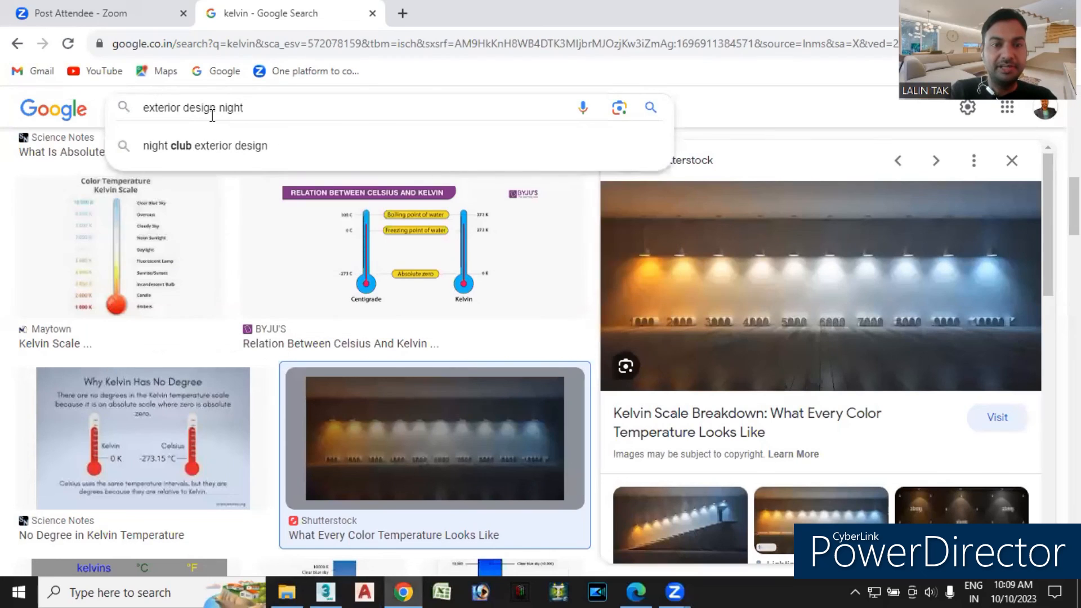
type(" view")
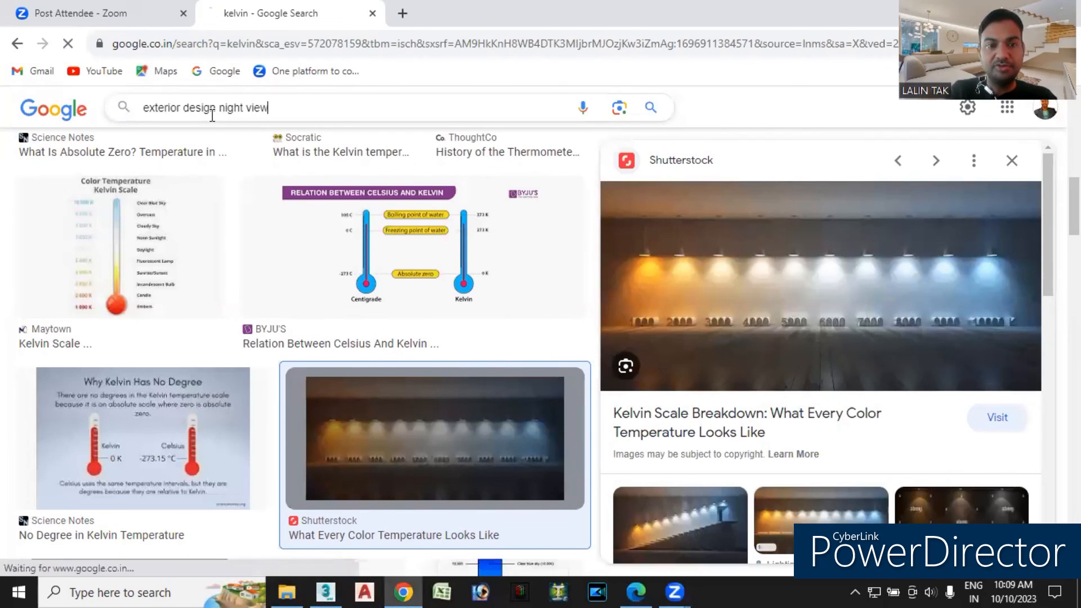
key("Return")
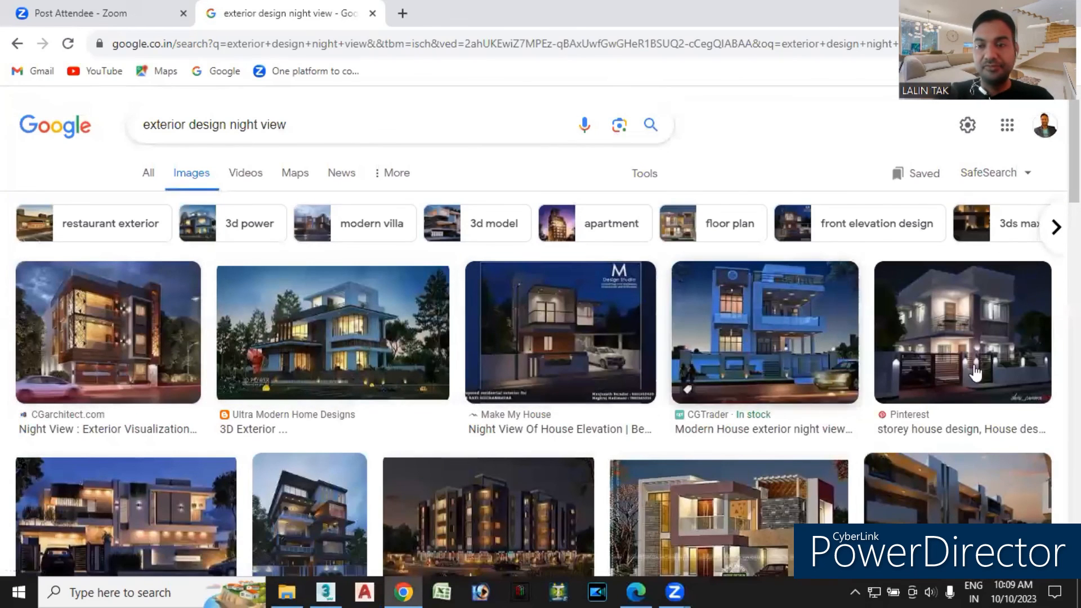
Browse the image results for examples of house exteriors lit at night.
scroll(802, 397, "down", 1)
scroll(802, 401, "down", 4)
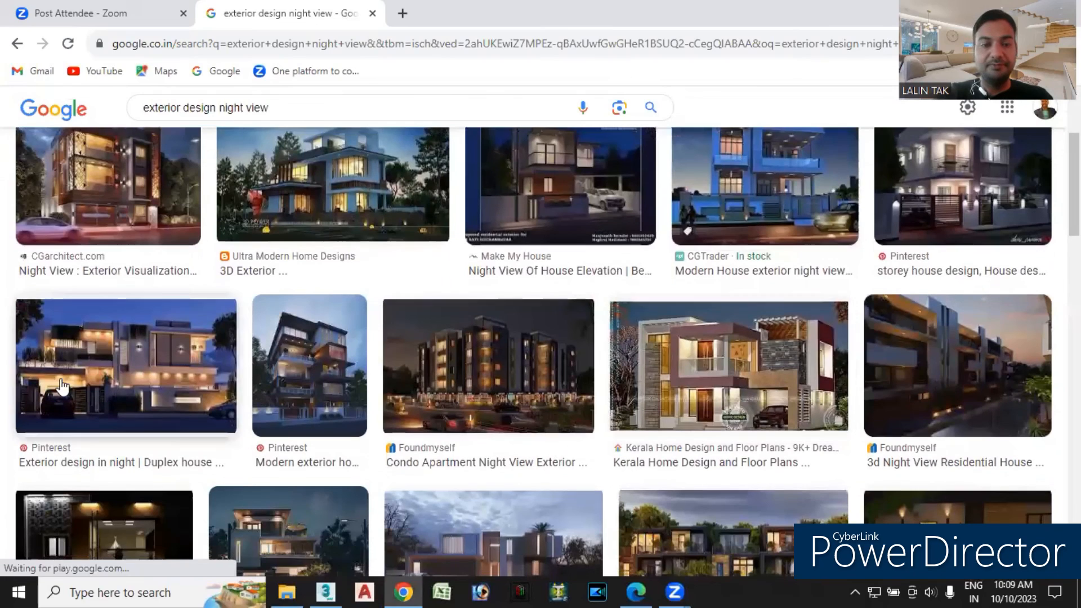
scroll(815, 377, "down", 1)
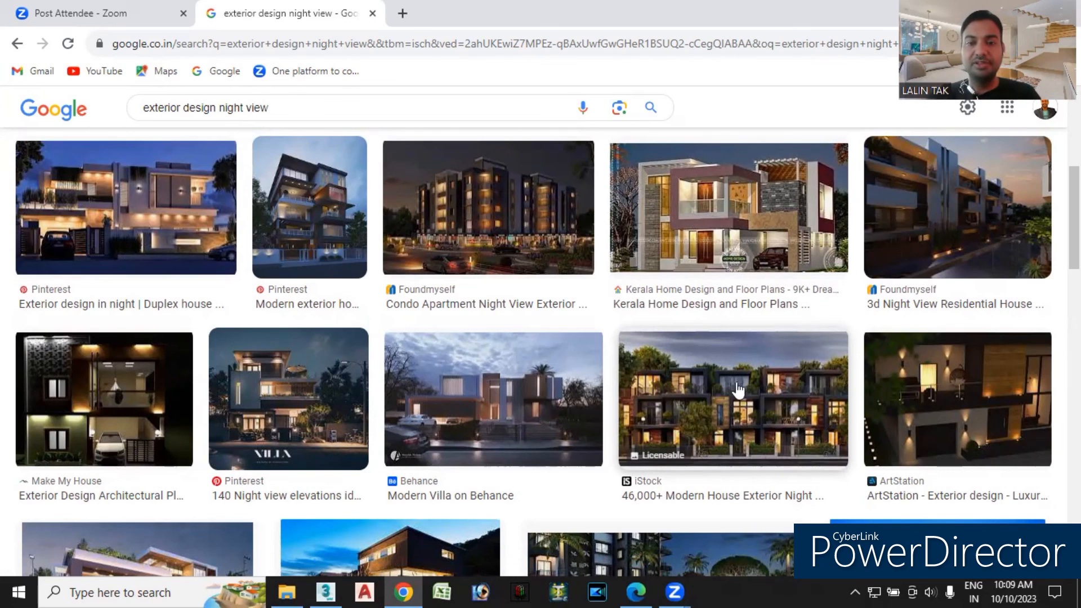
scroll(517, 367, "up", 3)
Change the image search to "interior design night view" and open the Happho living room lighting image.
left_click(216, 108)
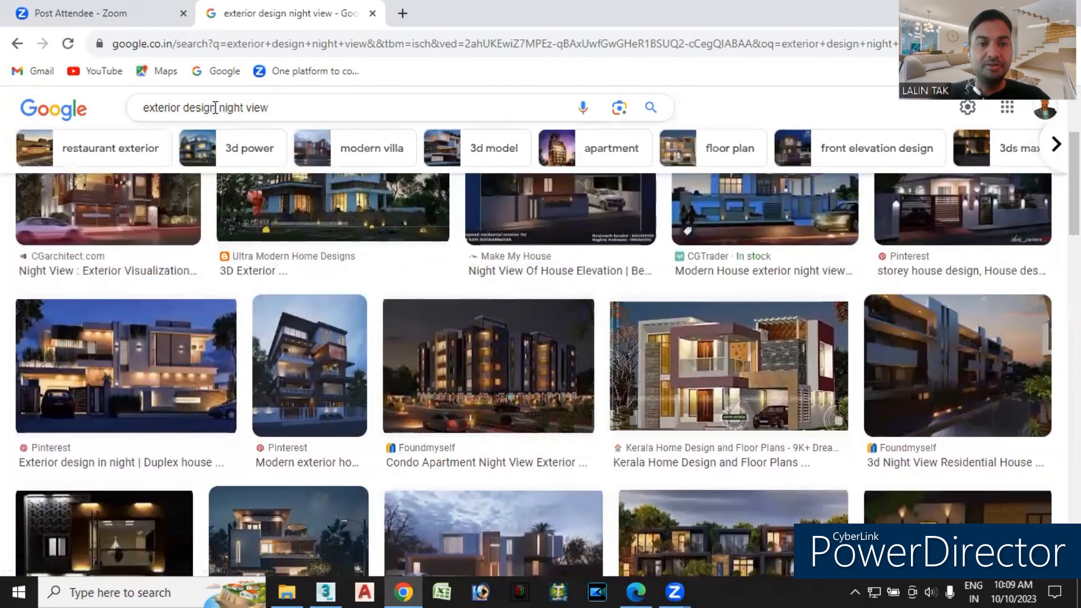
key("ctrl+Left")
key("Left")
key("BackSpace")
key("BackSpace")
key("BackSpace")
key("BackSpace")
key("BackSpace")
key("BackSpace")
key("BackSpace")
key("BackSpace")
type("inter")
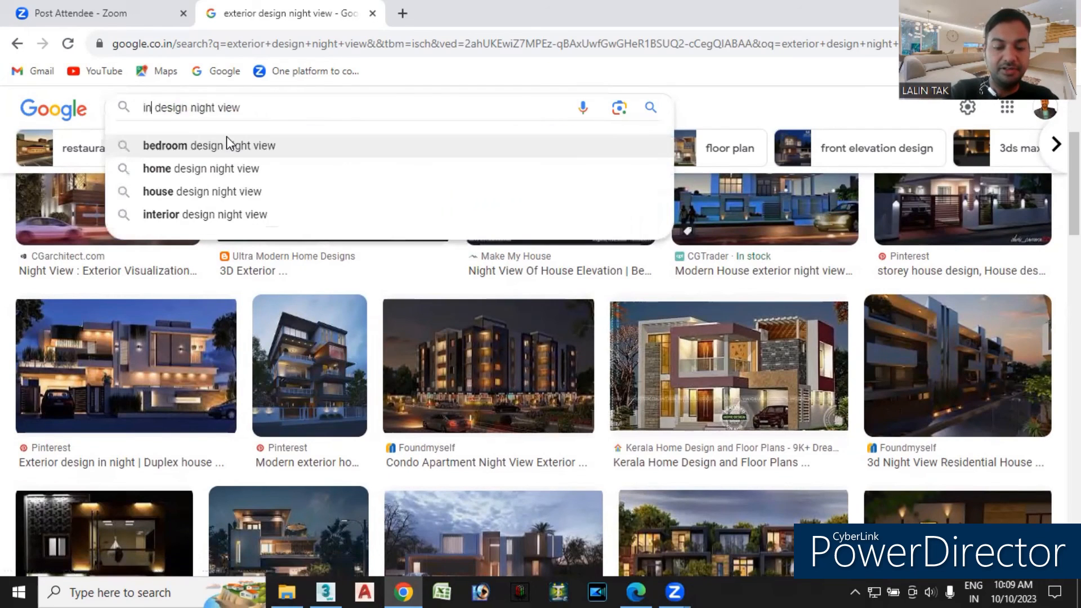
type("ior")
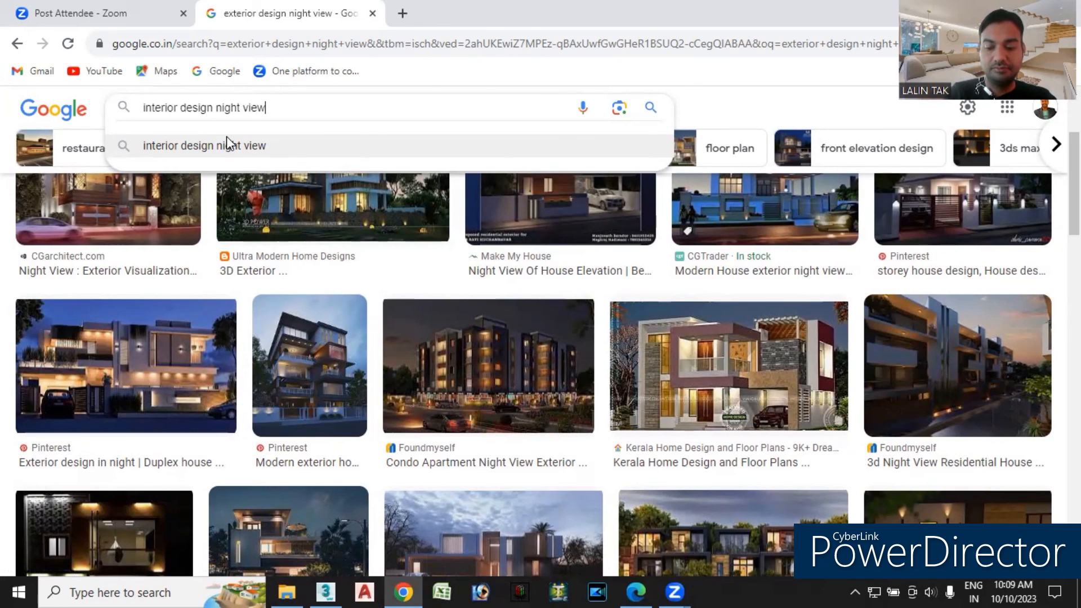
left_click(227, 144)
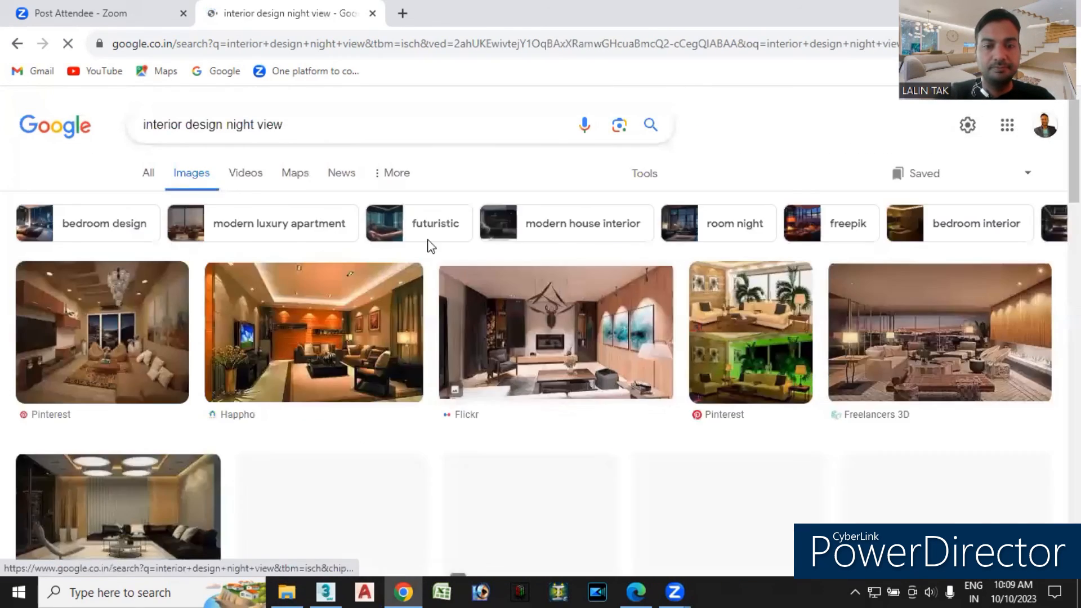
left_click(319, 334)
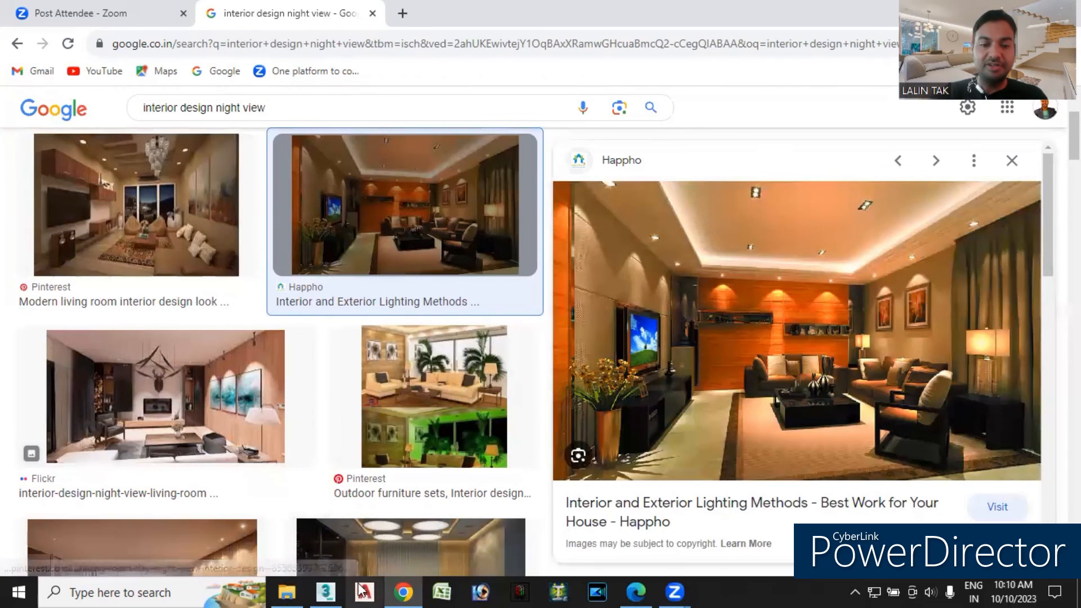
Switch back to 3ds Max to view the lit room scene with the teapot.
mouse_move(325, 591)
left_click(339, 541)
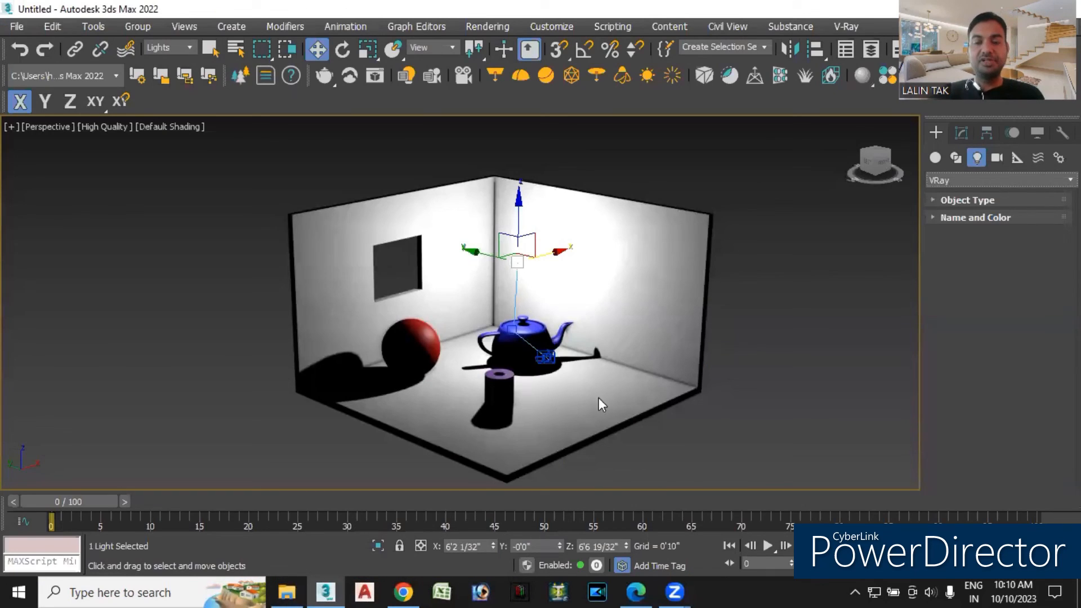
middle_click_drag(709, 414, 703, 385)
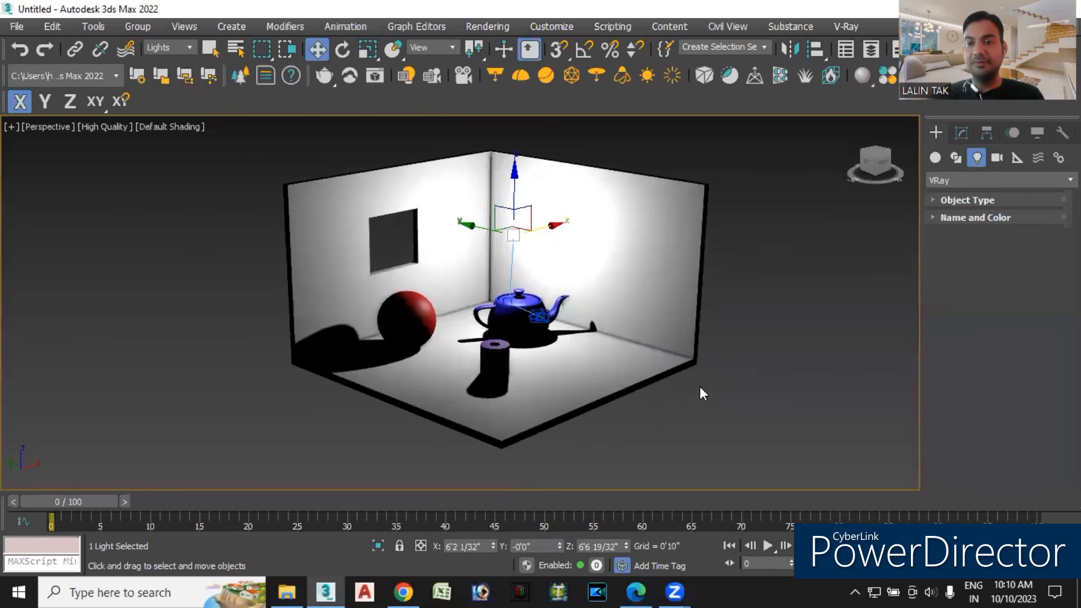
mouse_move(672, 589)
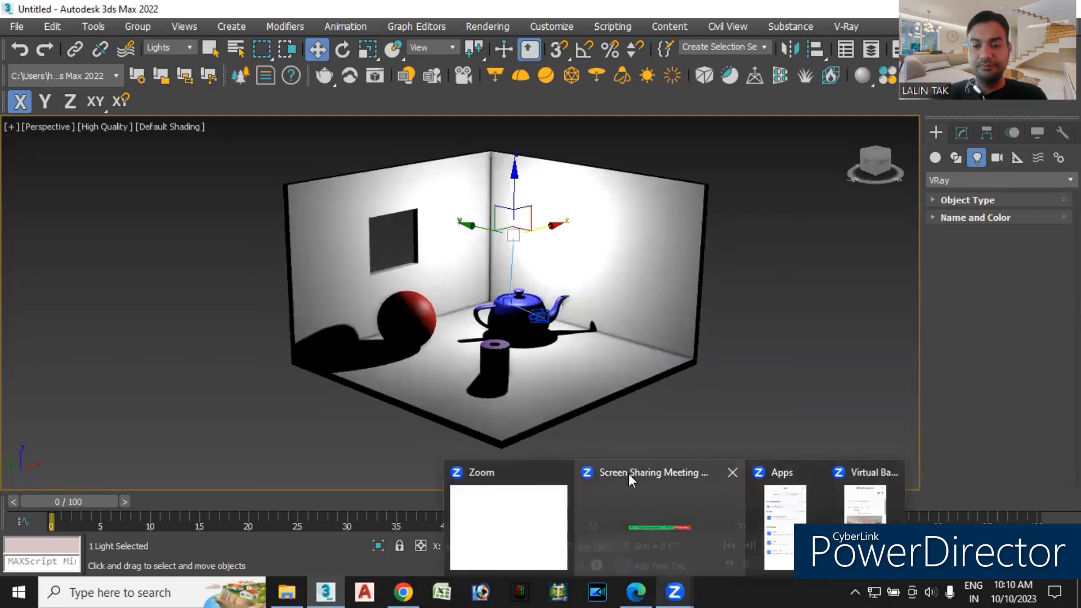
left_click(561, 474)
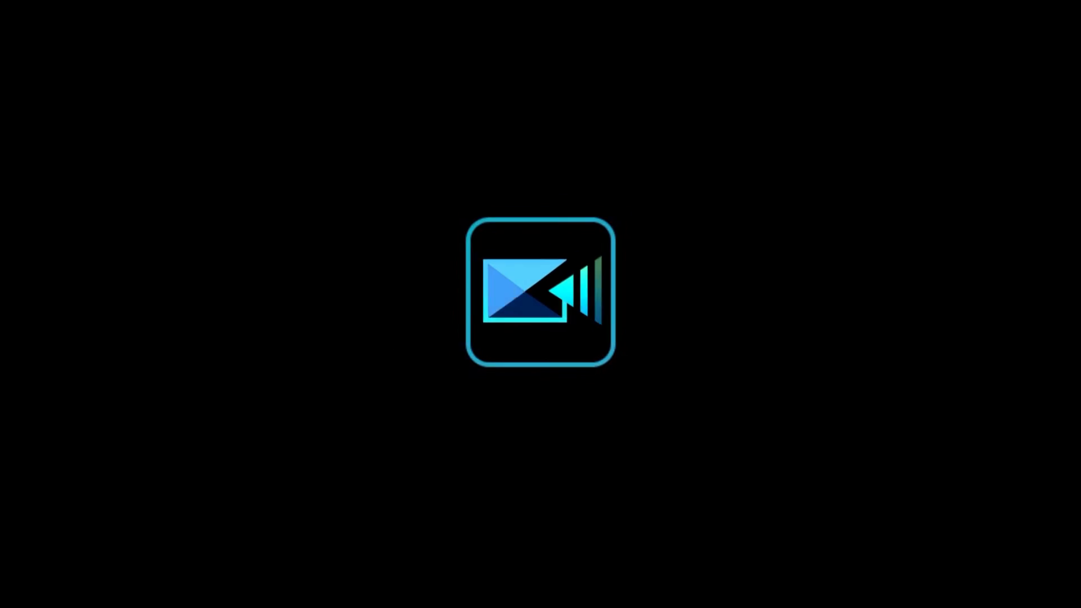